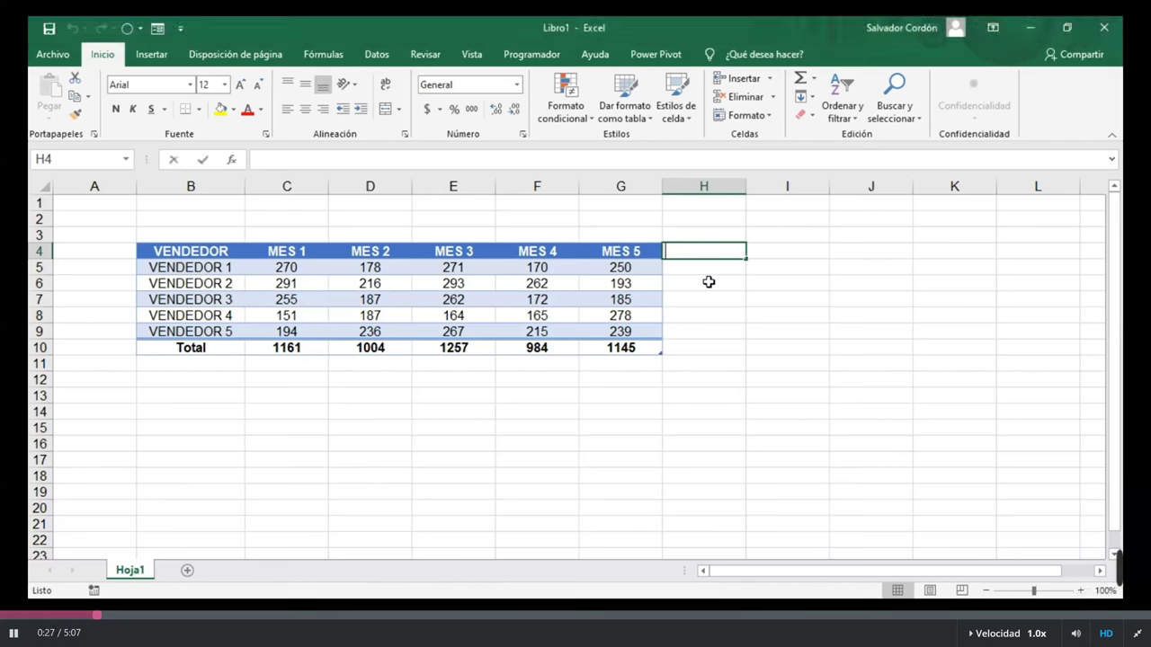
Step: Extend the table with a new column headed TOTAL in cell H4
{"action": "type", "text": "TOTAL"}
{"action": "key", "text": "Return"}
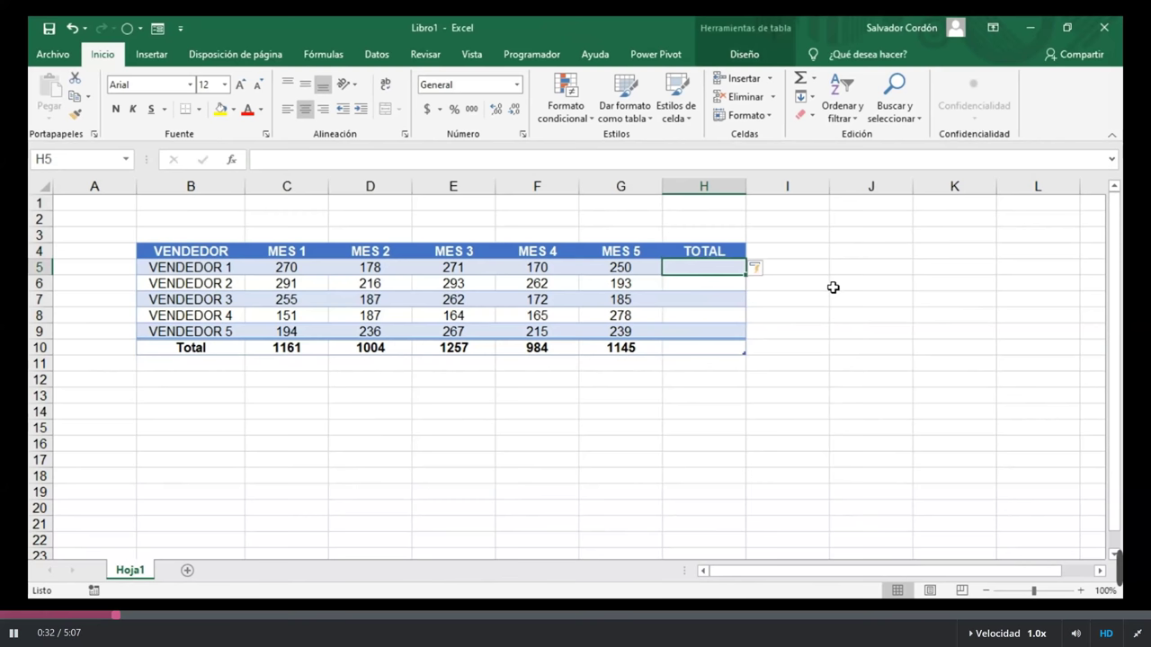
{"action": "left_click", "coordinate": [766, 362]}
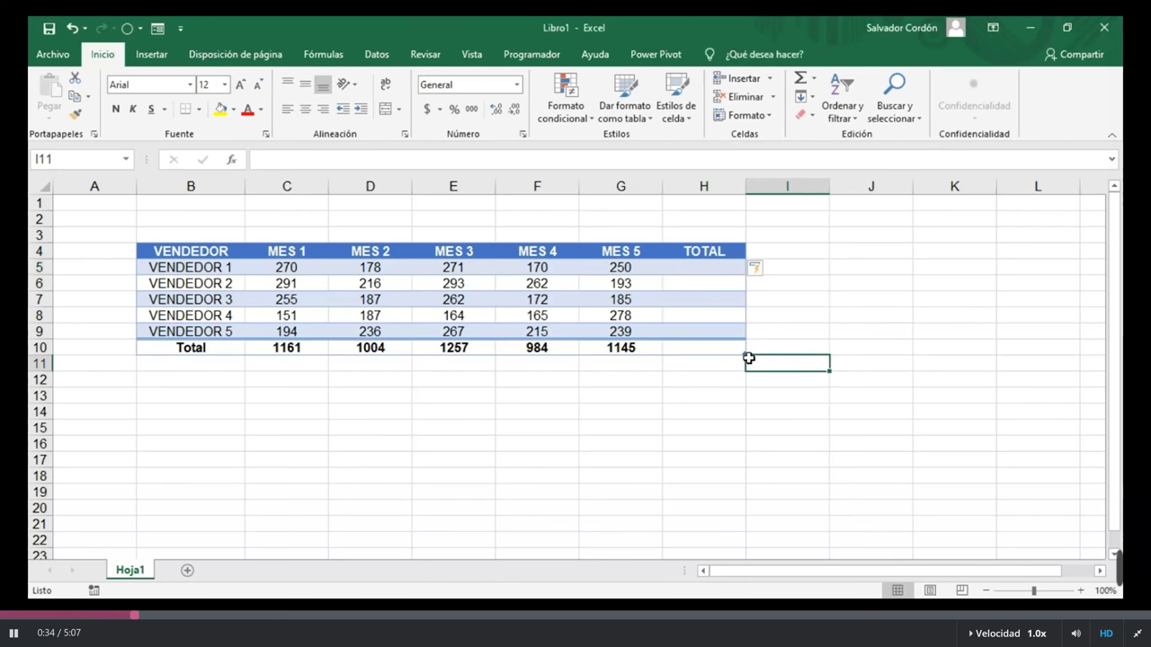
Step: Fill the TOTAL column with row sums using =SUMA(Tabla1[@[MES 1]:[MES 5]]) entered in H5
{"action": "left_click", "coordinate": [706, 268]}
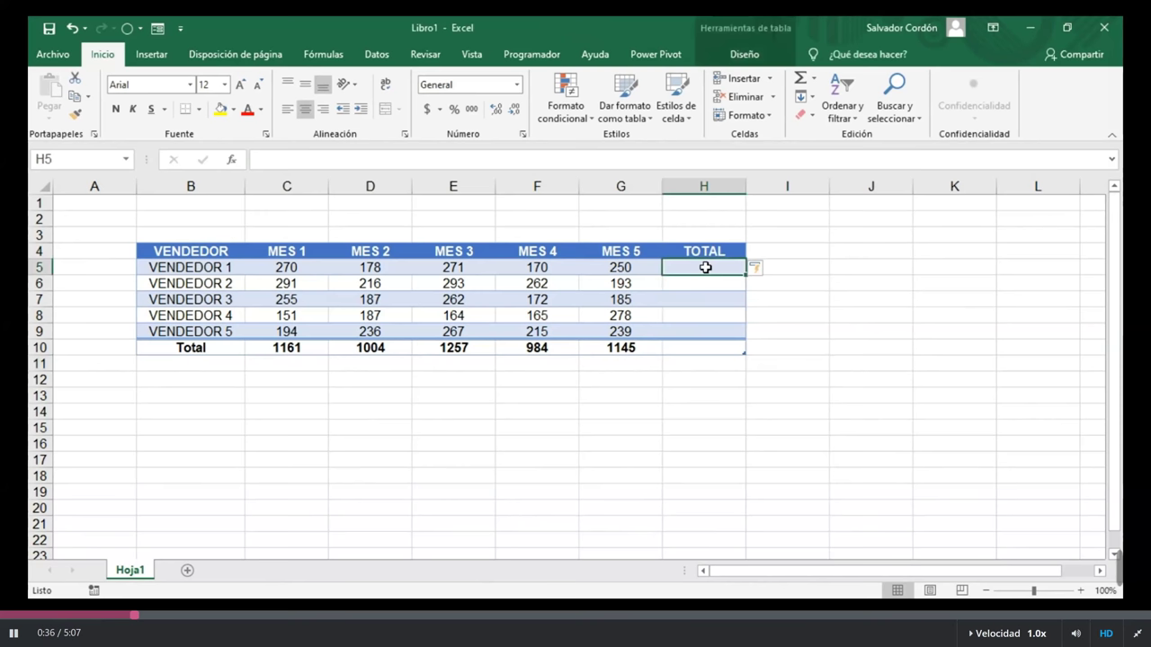
{"action": "type", "text": "=suma"}
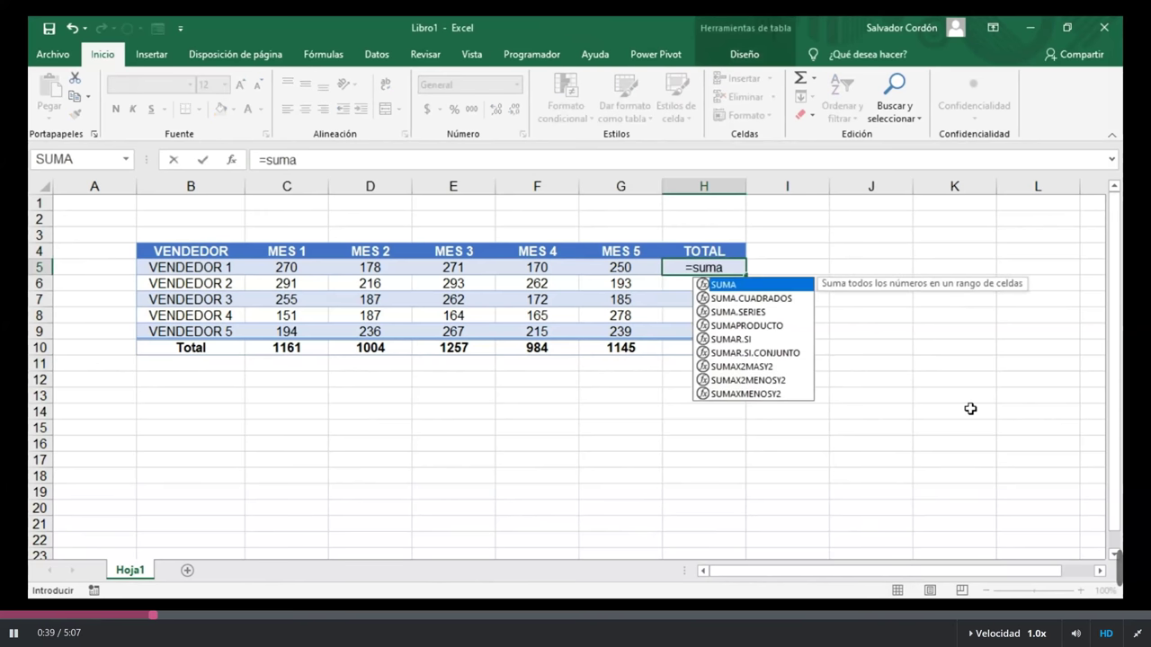
{"action": "key", "text": "Tab"}
{"action": "left_click_drag", "start_coordinate": [283, 266], "coordinate": [608, 266]}
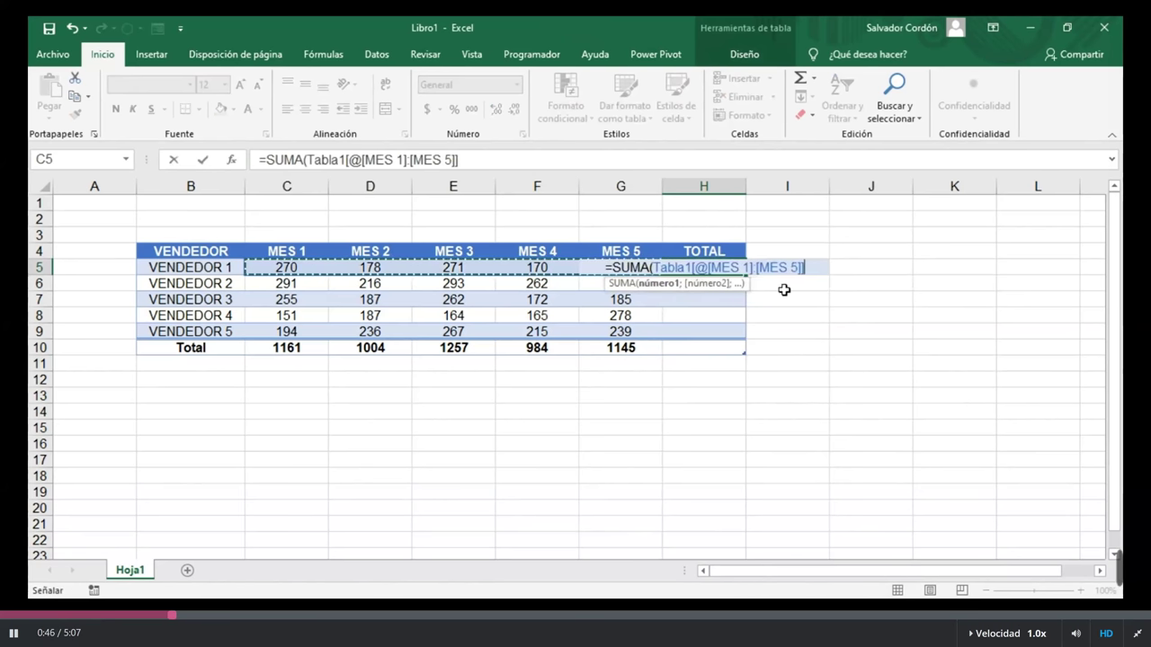
{"action": "key", "text": "Return"}
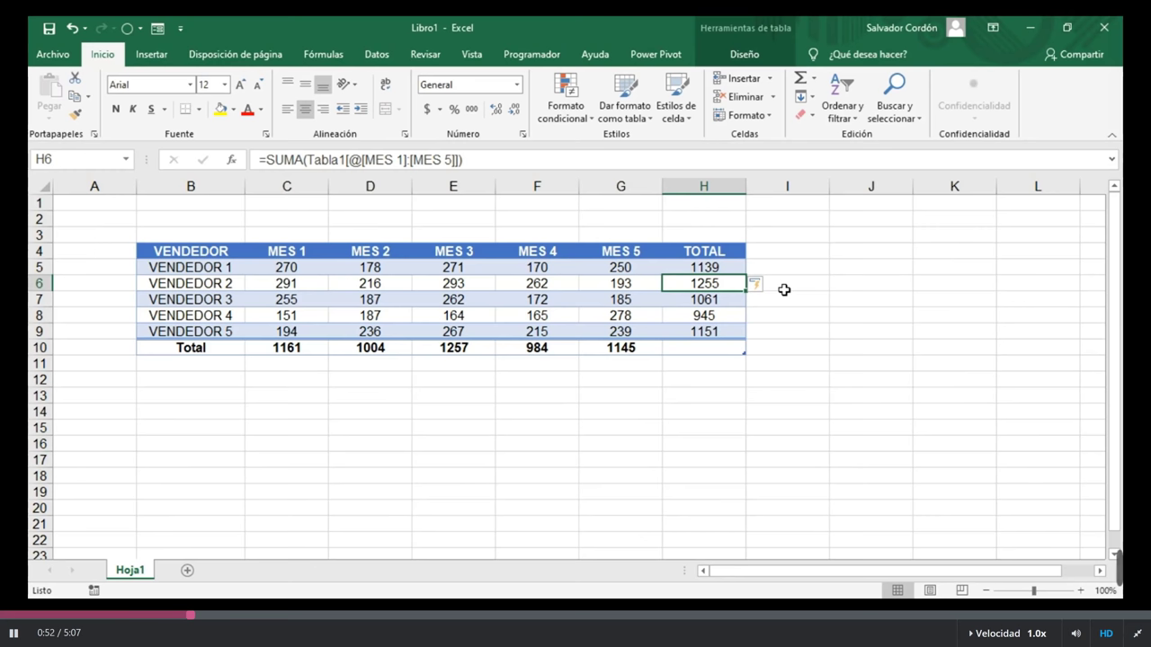
{"action": "left_click_drag", "start_coordinate": [693, 267], "coordinate": [679, 335]}
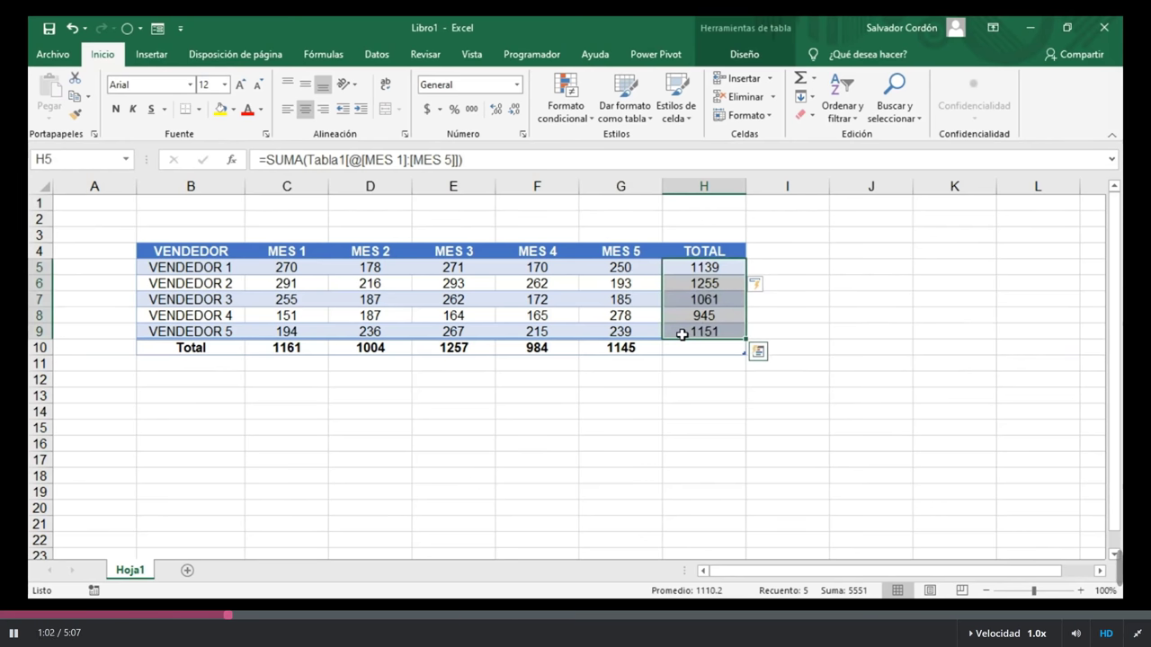
Step: Turn on the special first-column and last-column formatting in the table's style options
{"action": "left_click", "coordinate": [575, 267]}
{"action": "key", "text": "Right"}
{"action": "key", "text": "Down"}
{"action": "key", "text": "Down"}
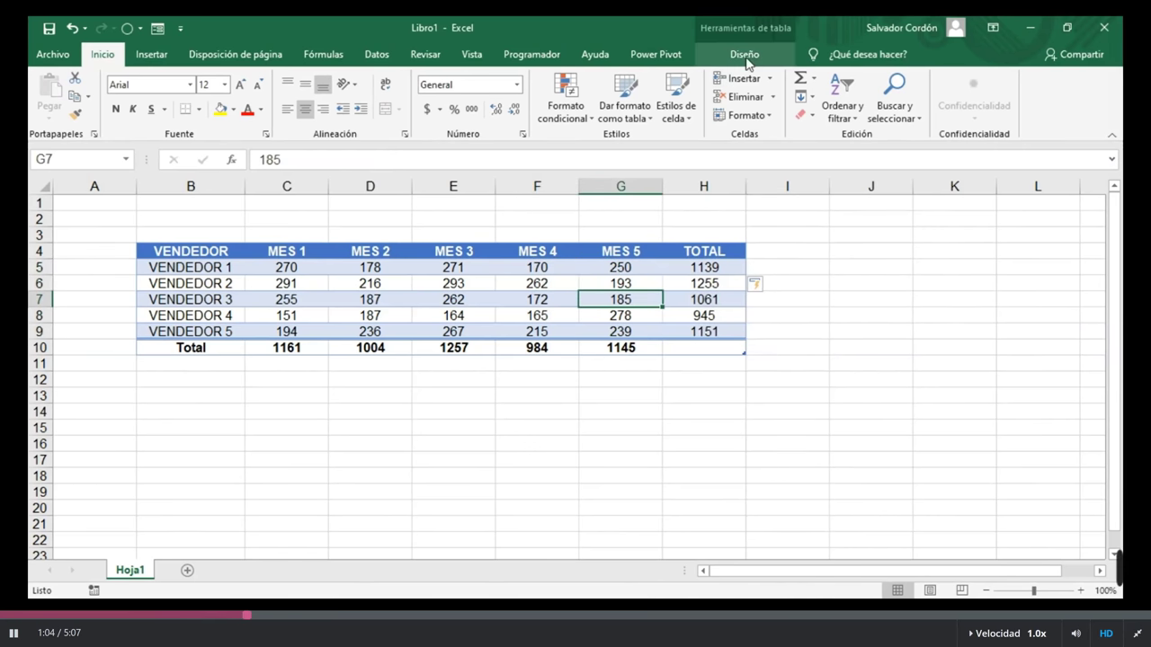
{"action": "left_click", "coordinate": [746, 56]}
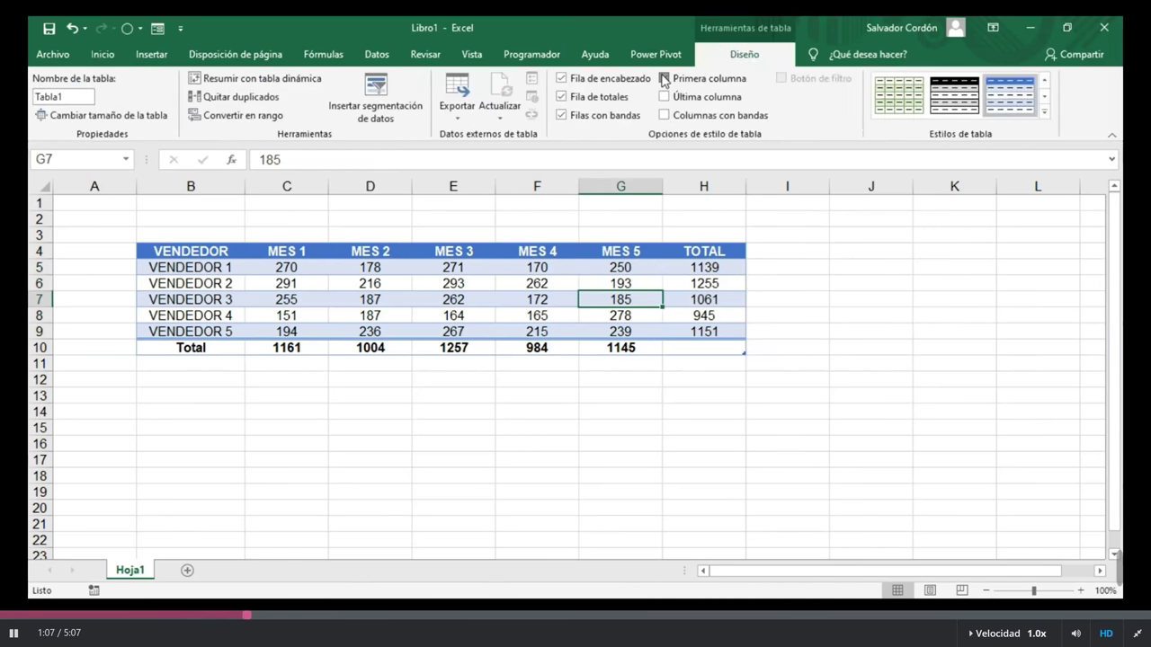
{"action": "left_click", "coordinate": [663, 79]}
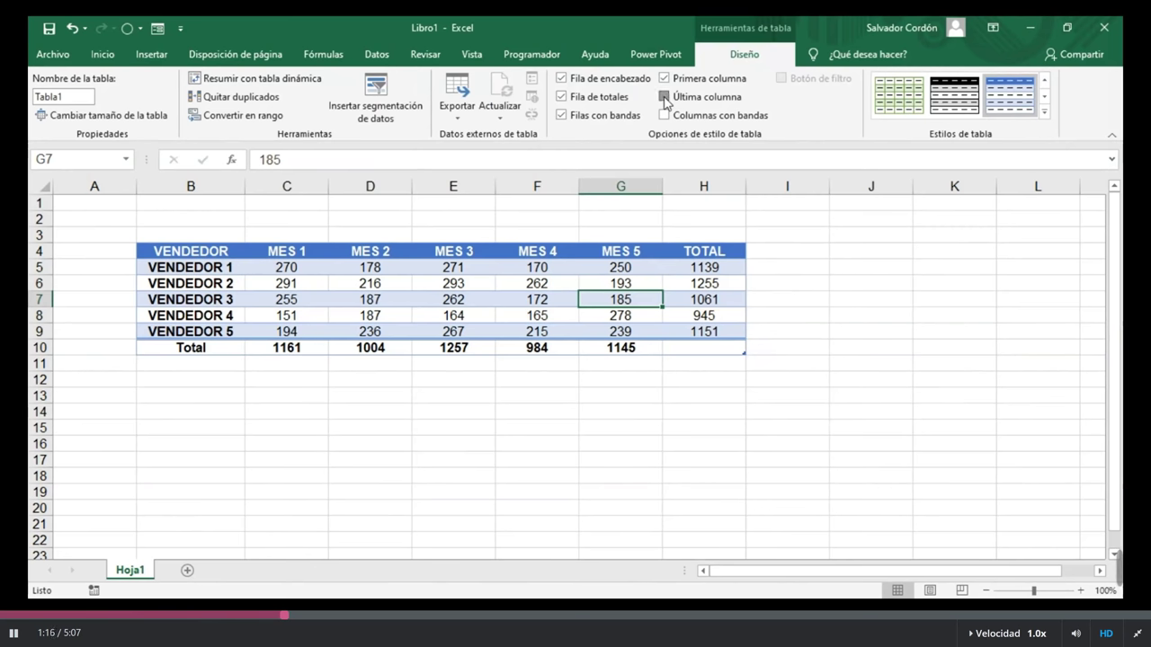
{"action": "left_click", "coordinate": [664, 97]}
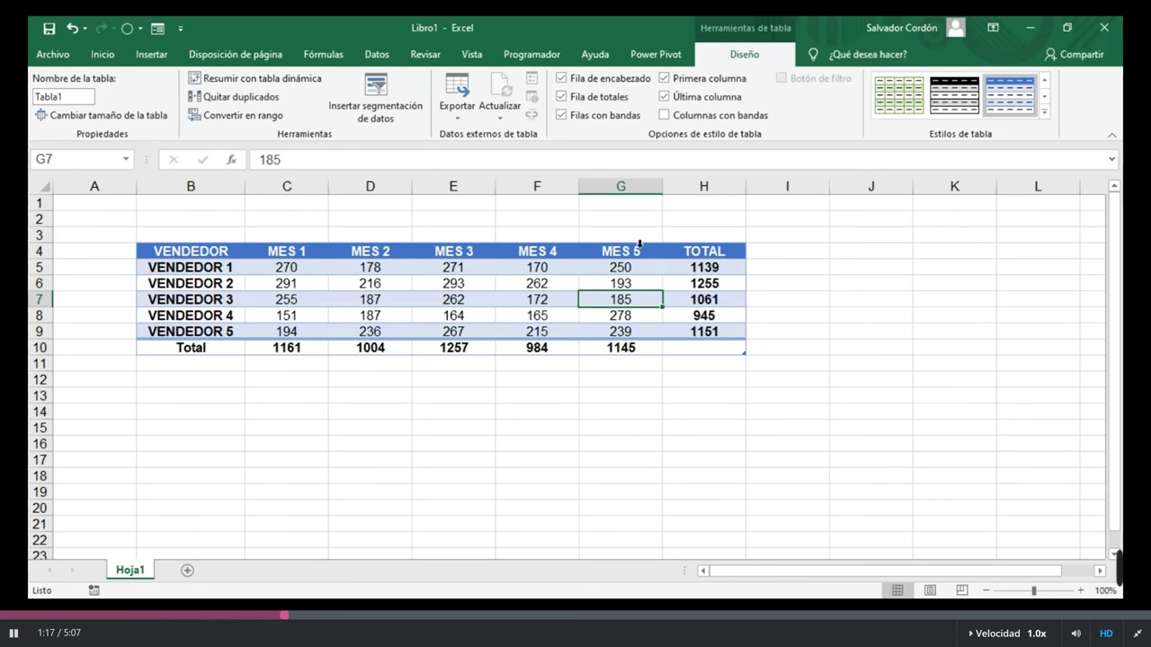
{"action": "left_click", "coordinate": [664, 116]}
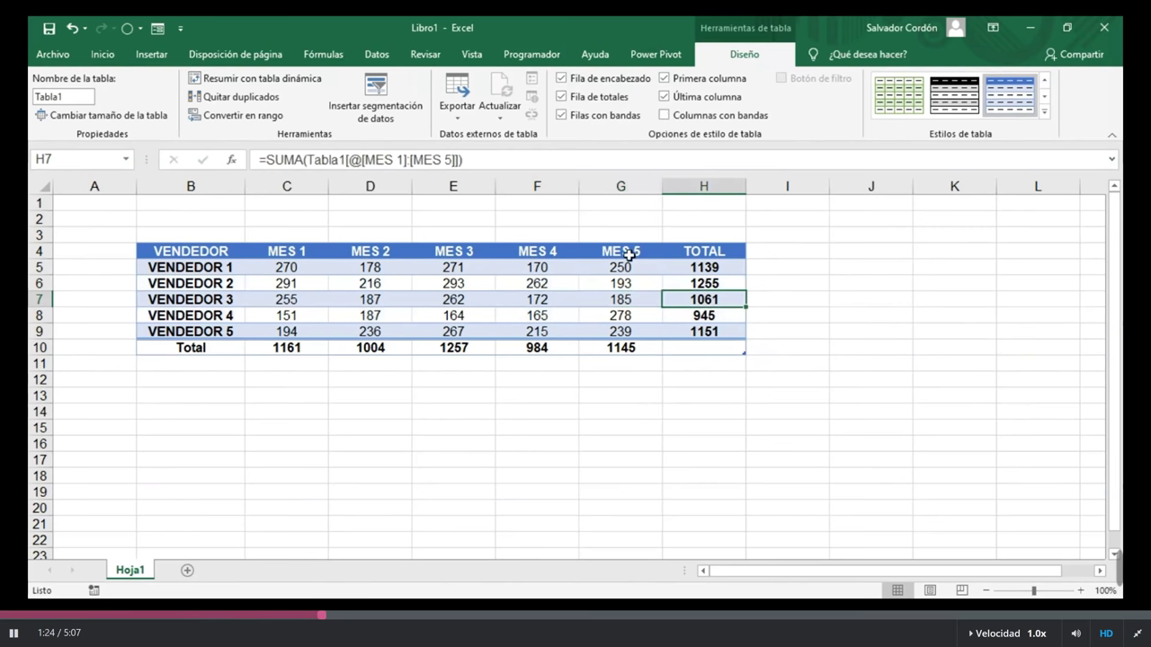
Step: Apply the table style "Verde, Estilo de tabla medio 14" to the sales table
{"action": "left_click", "coordinate": [537, 299]}
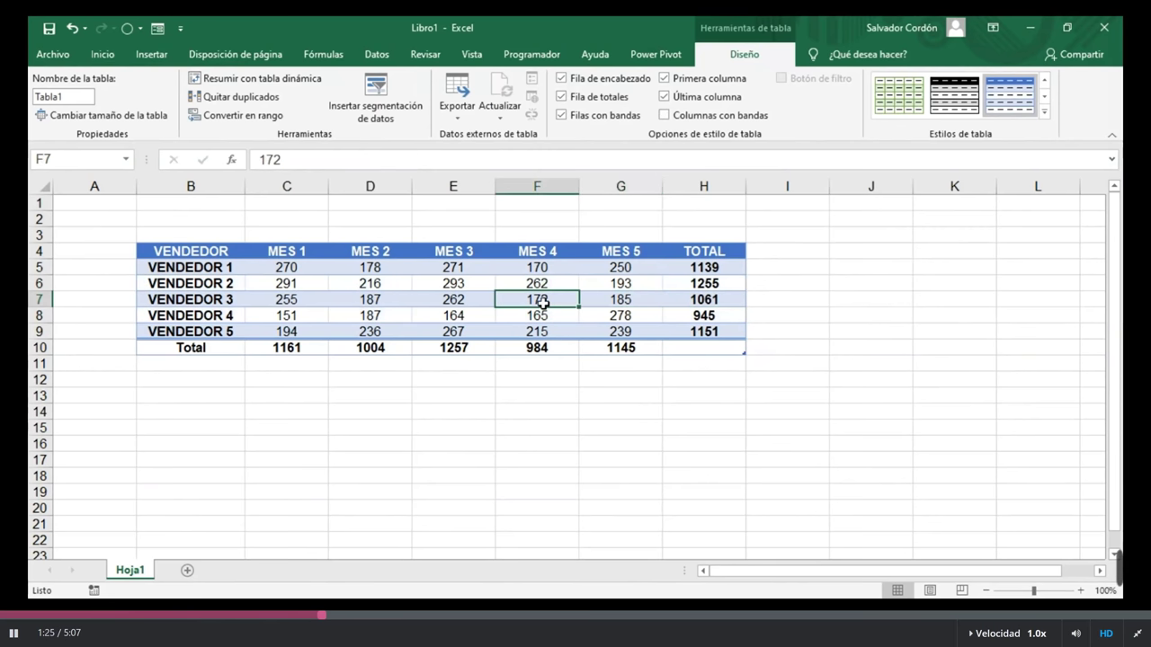
{"action": "left_click", "coordinate": [375, 284]}
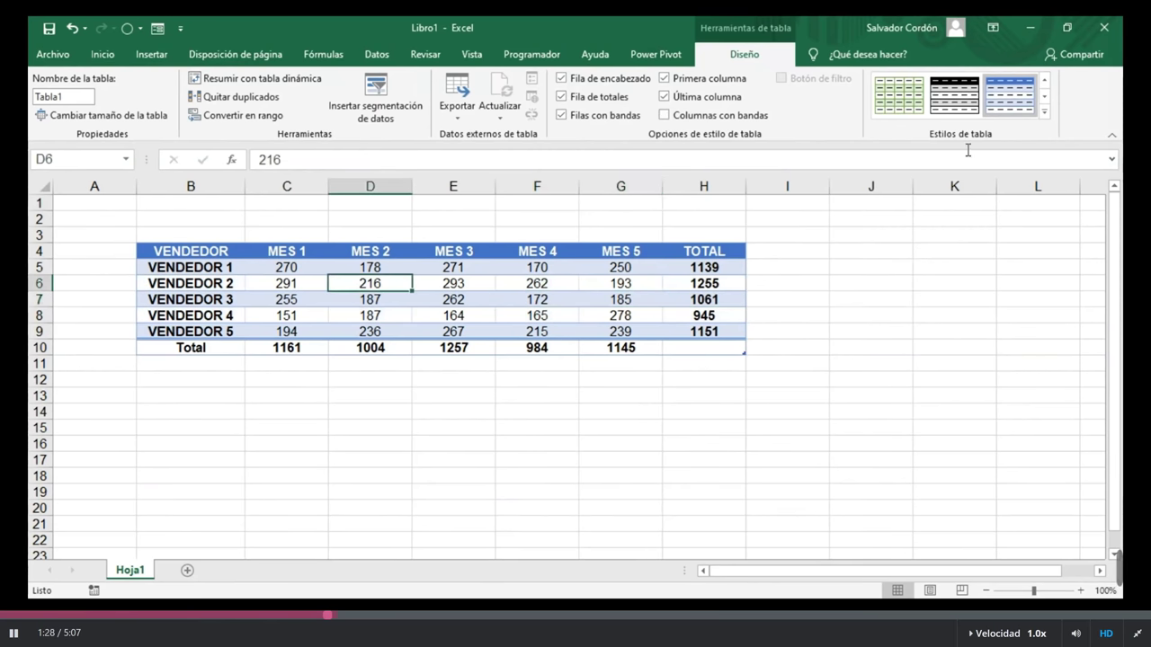
{"action": "left_click", "coordinate": [1044, 112]}
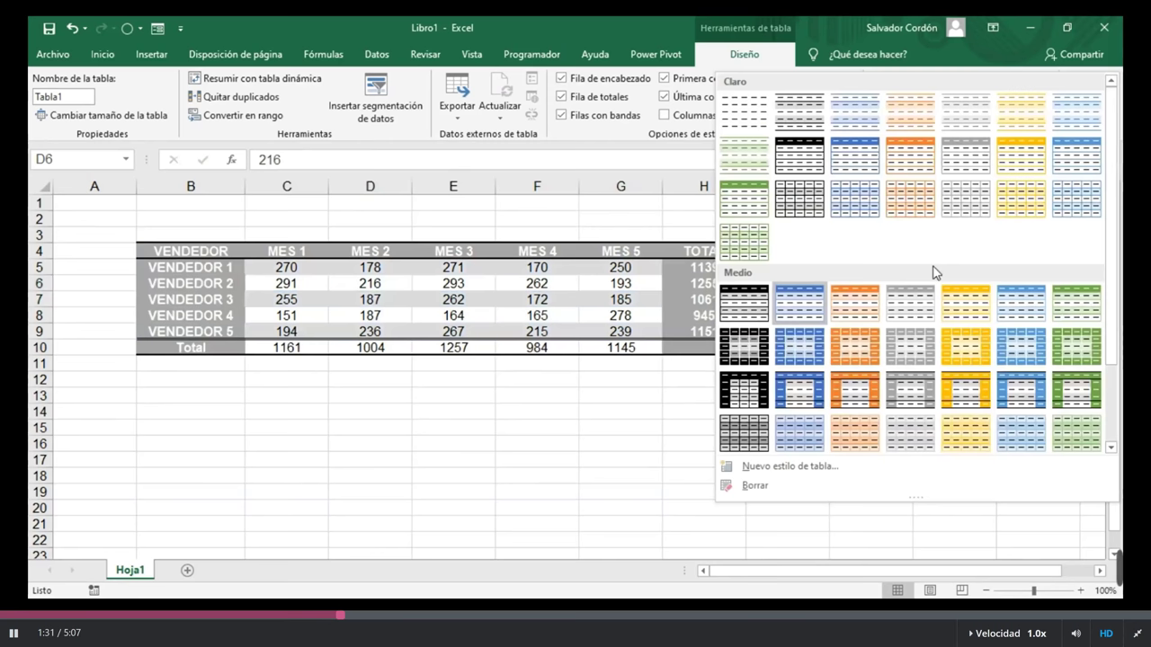
{"action": "scroll", "coordinate": [935, 273], "scroll_direction": "down", "scroll_amount": 2}
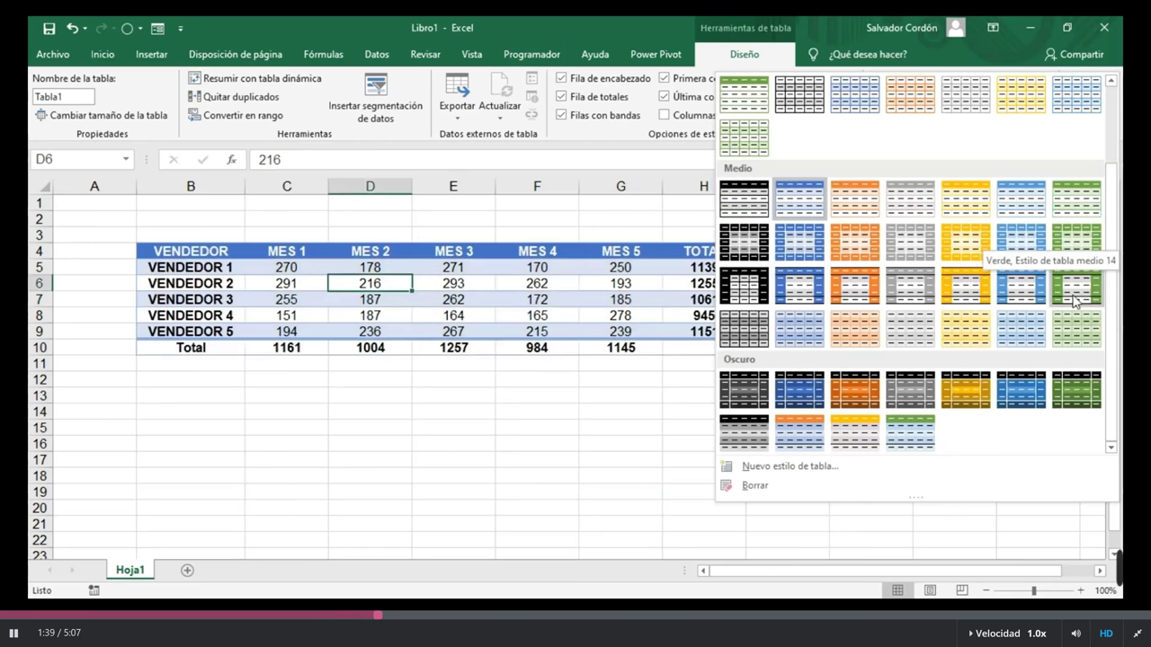
{"action": "left_click", "coordinate": [1074, 299]}
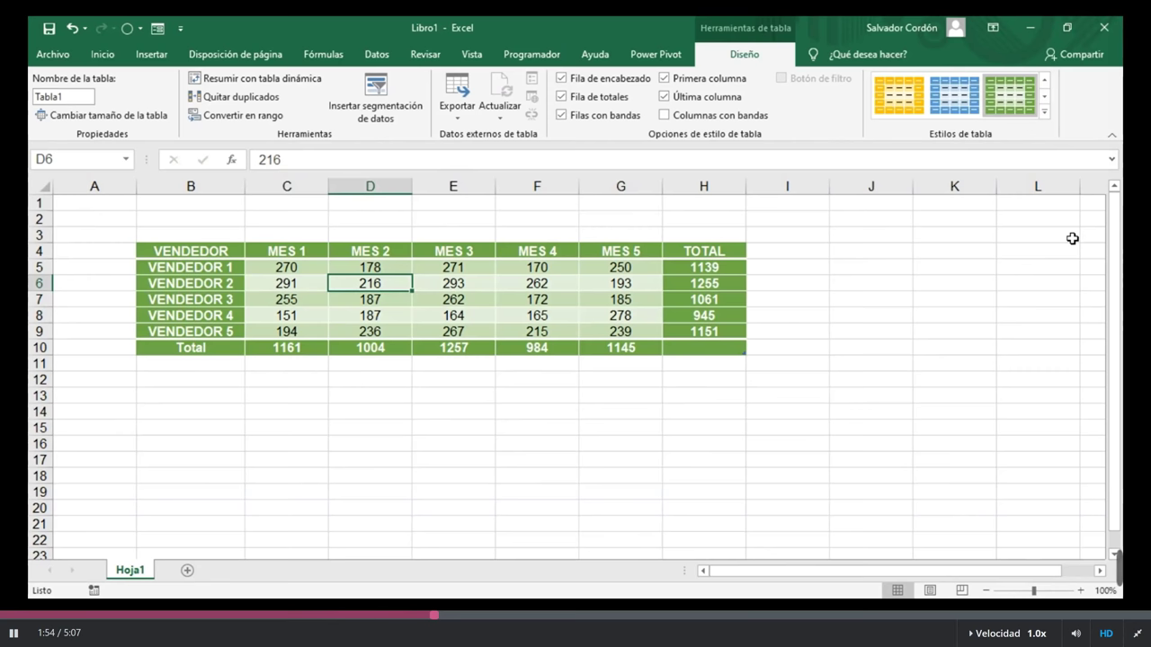
Step: Create a new custom table style, keeping its default name and leaving all elements unformatted
{"action": "left_click_drag", "start_coordinate": [191, 251], "coordinate": [698, 349]}
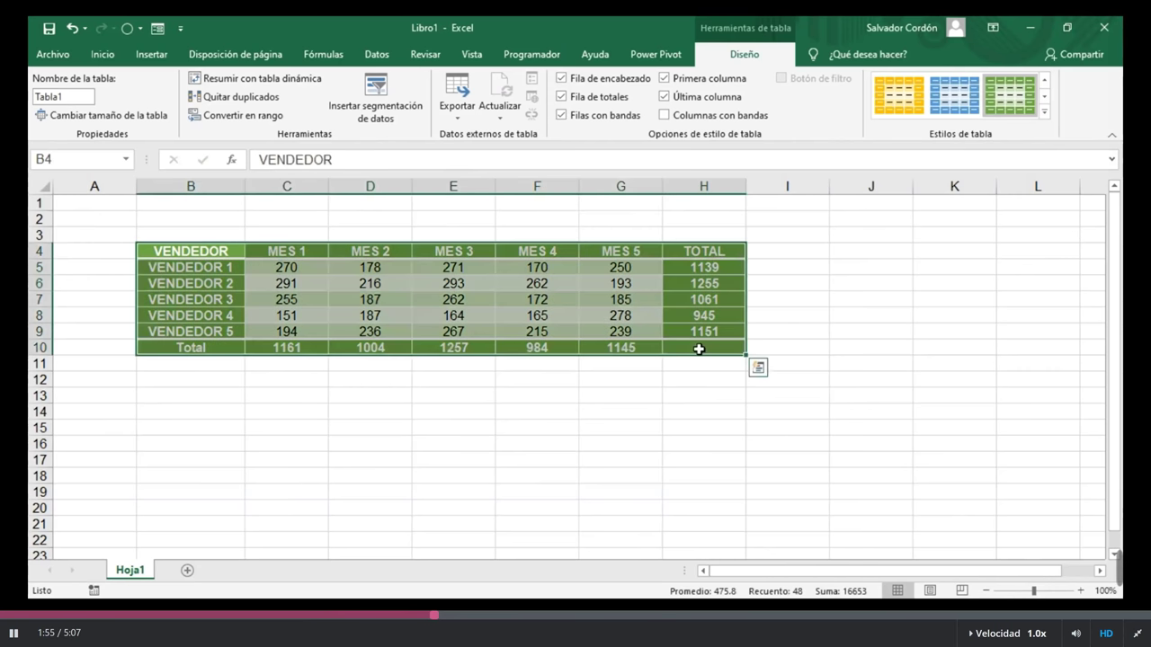
{"action": "left_click", "coordinate": [704, 300]}
{"action": "left_click", "coordinate": [1044, 112]}
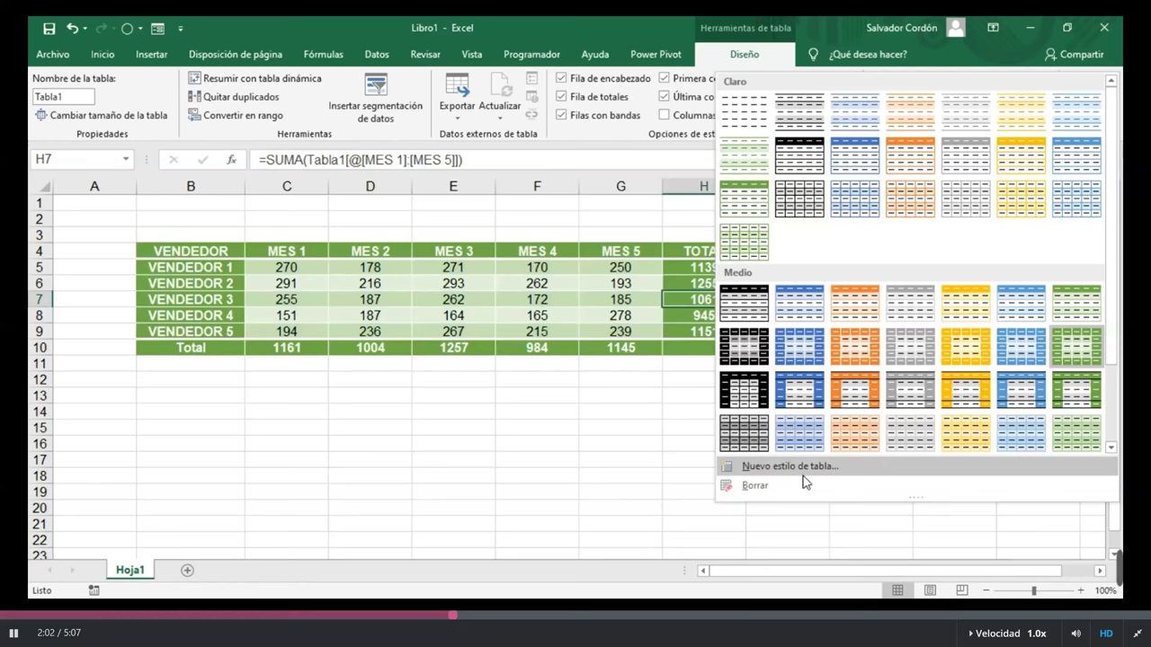
{"action": "left_click", "coordinate": [803, 474]}
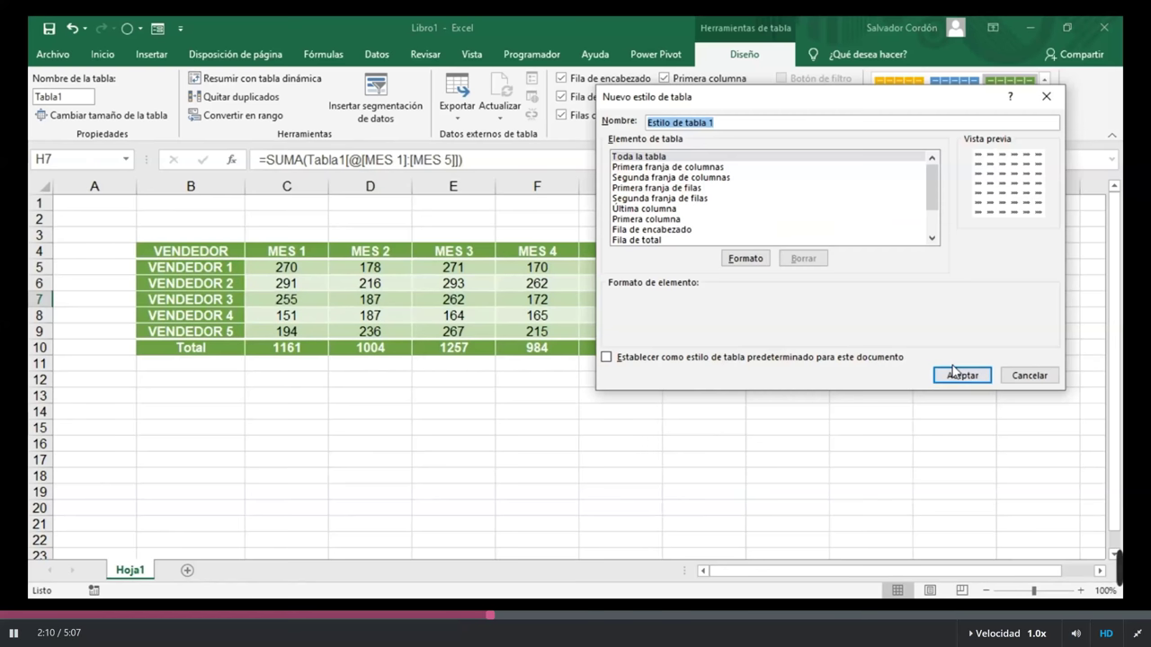
{"action": "left_click", "coordinate": [954, 370]}
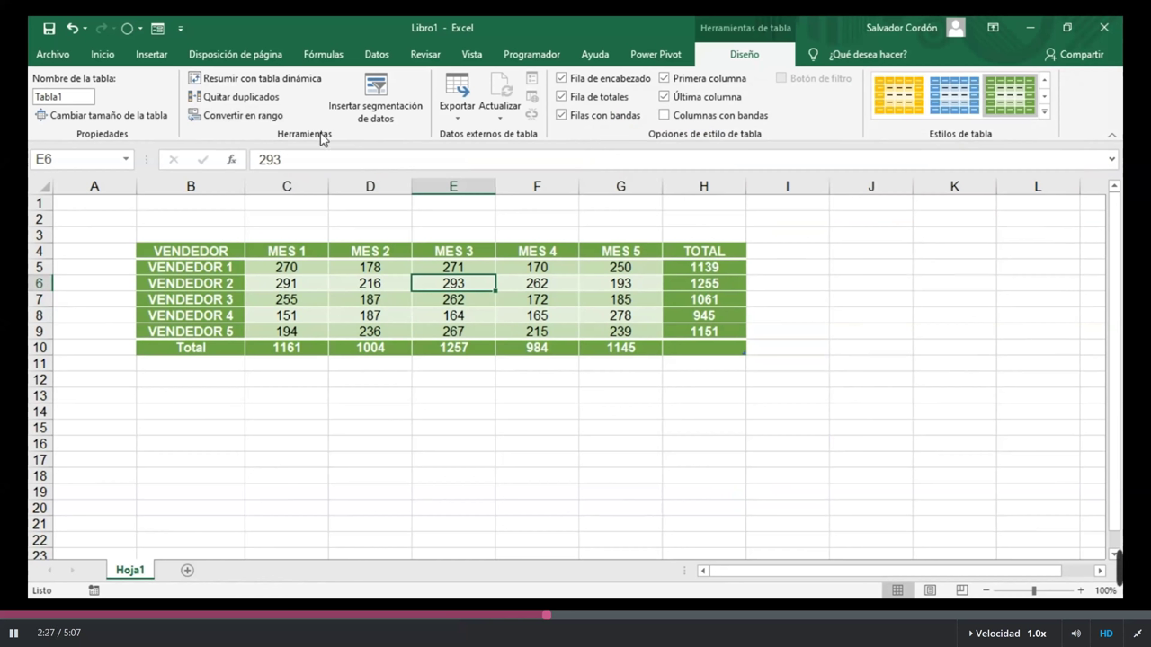
Step: Convert the sales table into a normal cell range
{"action": "left_click", "coordinate": [239, 117]}
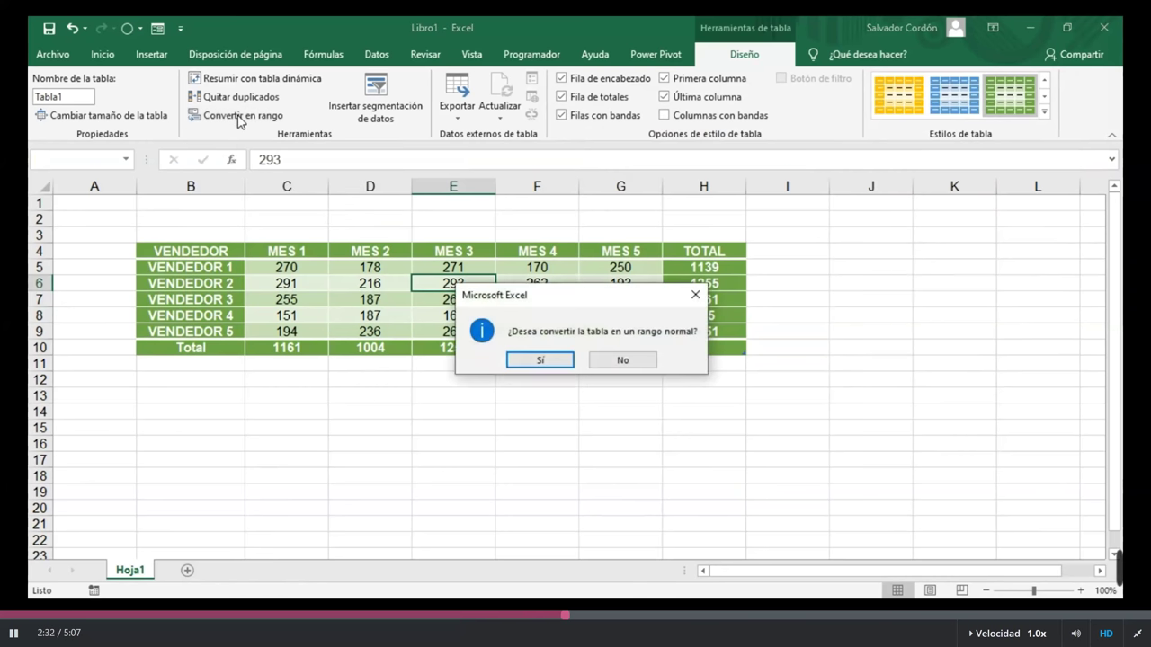
{"action": "left_click", "coordinate": [536, 359]}
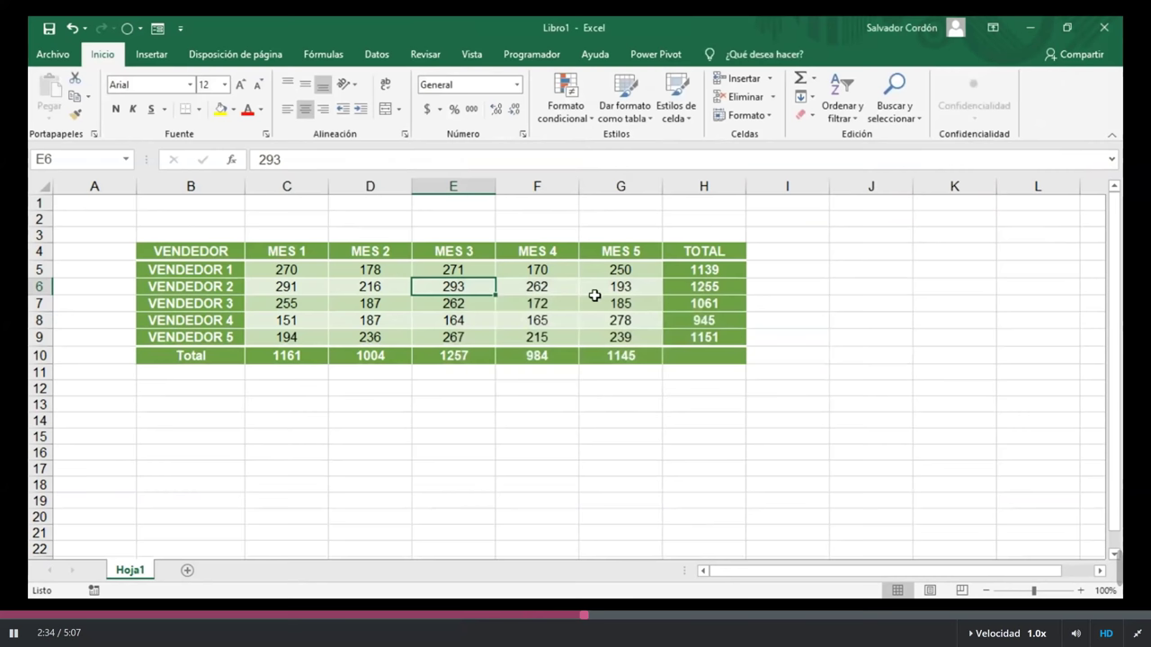
{"action": "key", "text": "Down"}
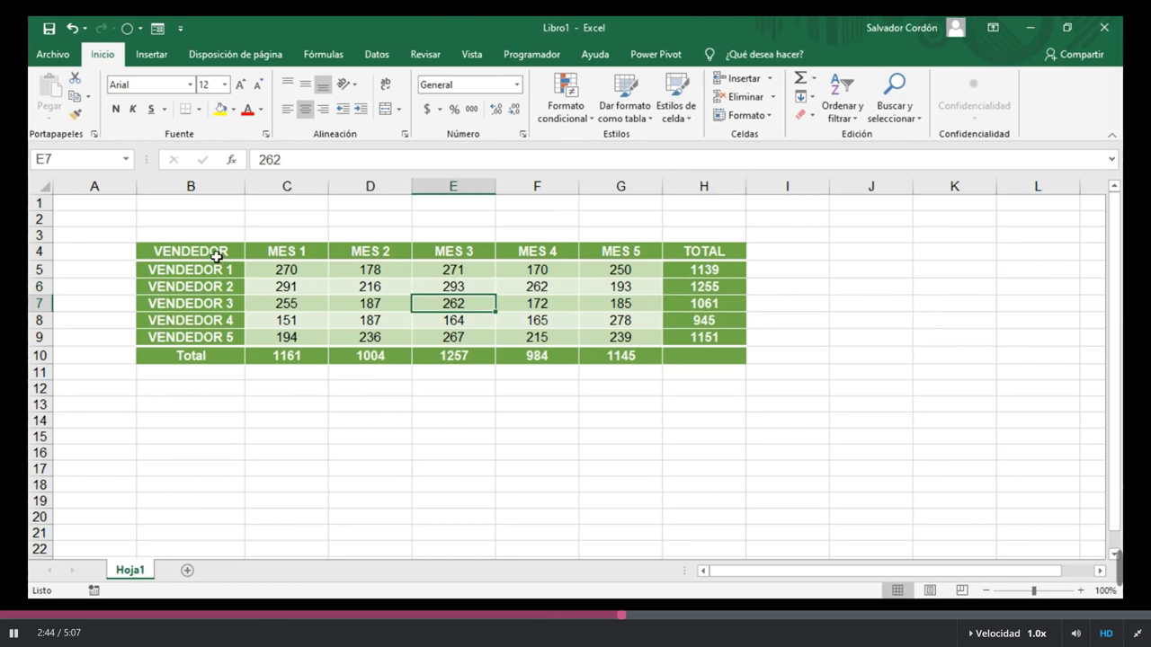
Step: Clear only the formats from the range B4:H10, keeping its contents
{"action": "left_click_drag", "start_coordinate": [217, 257], "coordinate": [714, 358]}
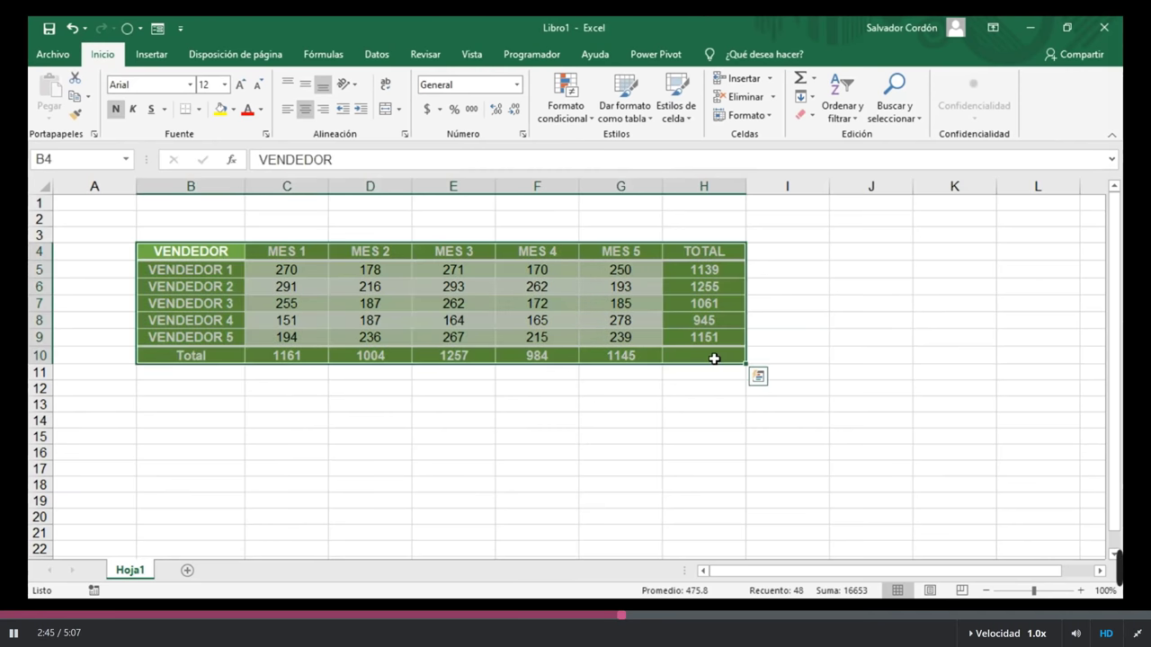
{"action": "left_click", "coordinate": [374, 354]}
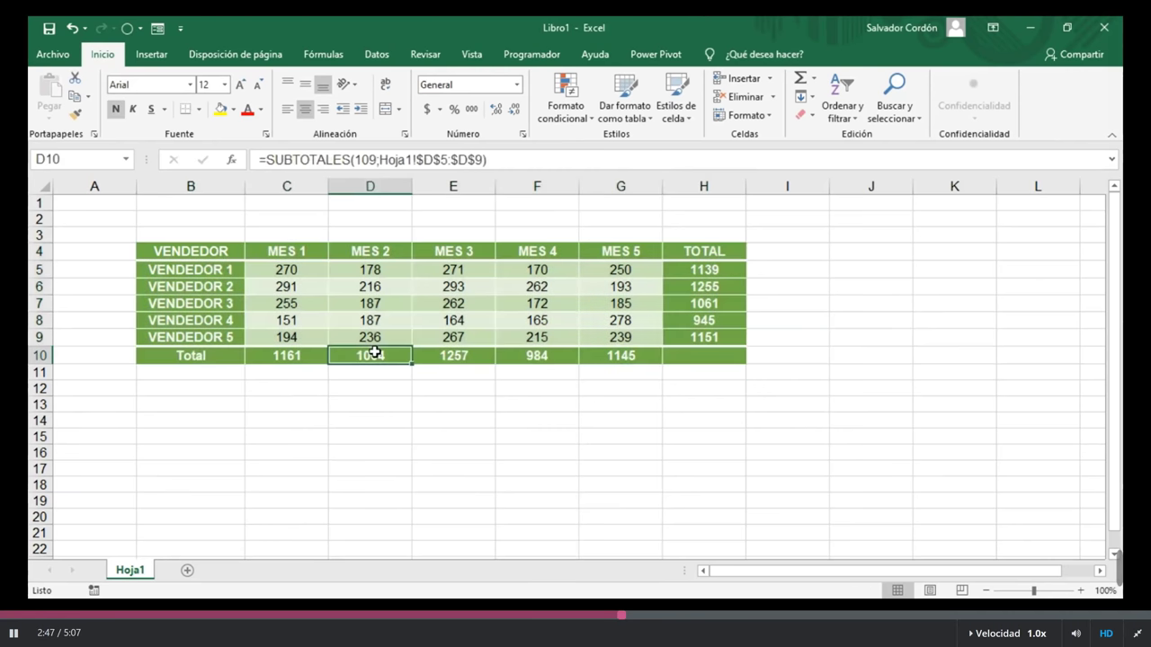
{"action": "left_click", "coordinate": [205, 245]}
{"action": "left_click_drag", "start_coordinate": [204, 244], "coordinate": [733, 357]}
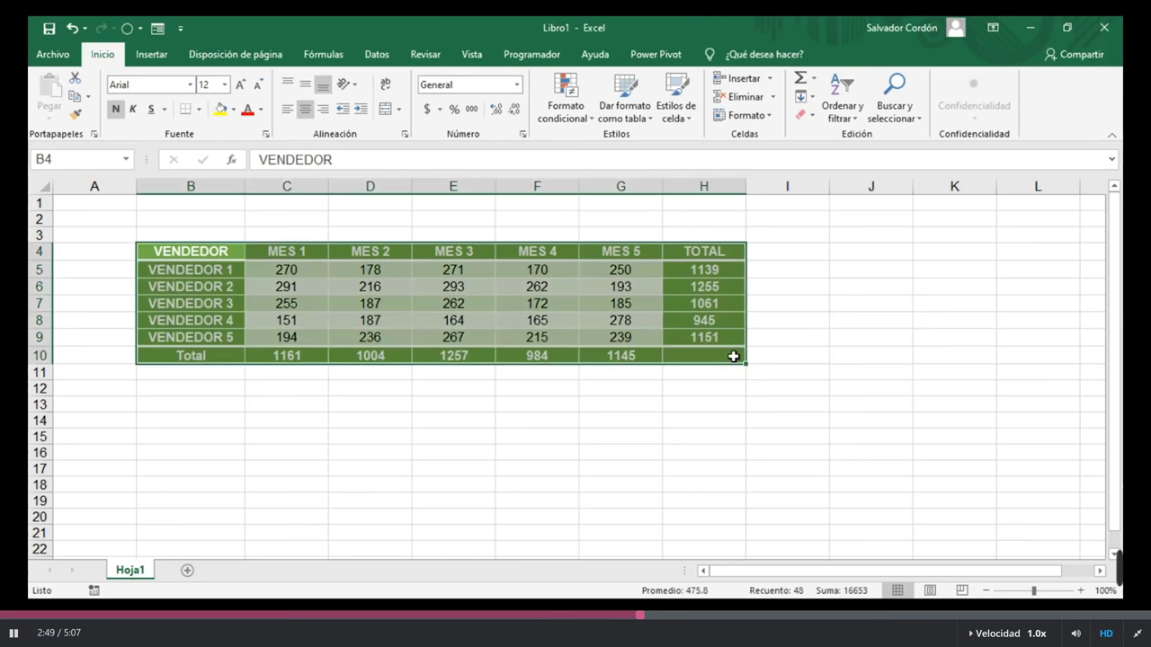
{"action": "left_click", "coordinate": [802, 115]}
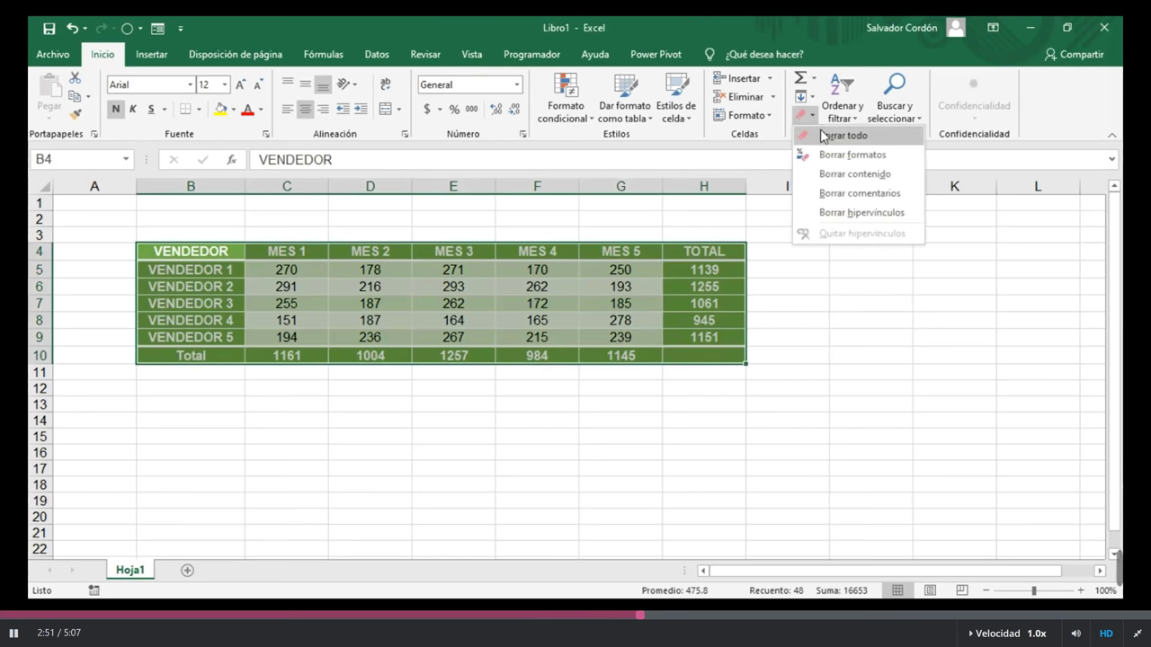
{"action": "left_click", "coordinate": [832, 155]}
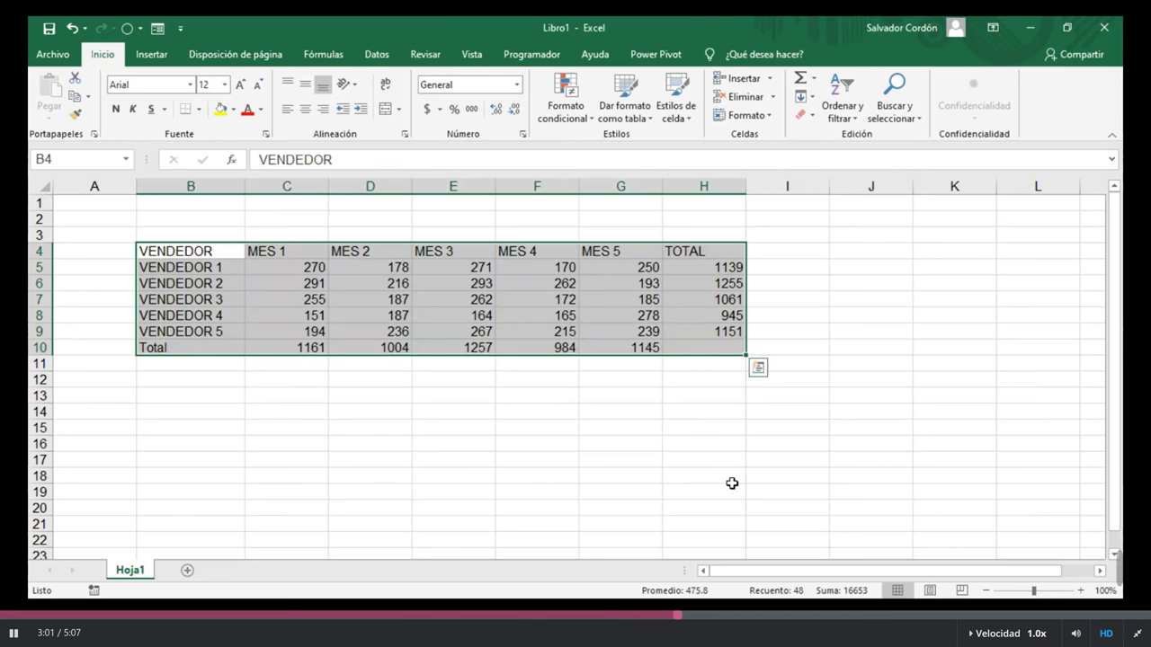
Step: Create a table from the range $B$4:$H$10, specifying that it has headers
{"action": "left_click", "coordinate": [469, 284]}
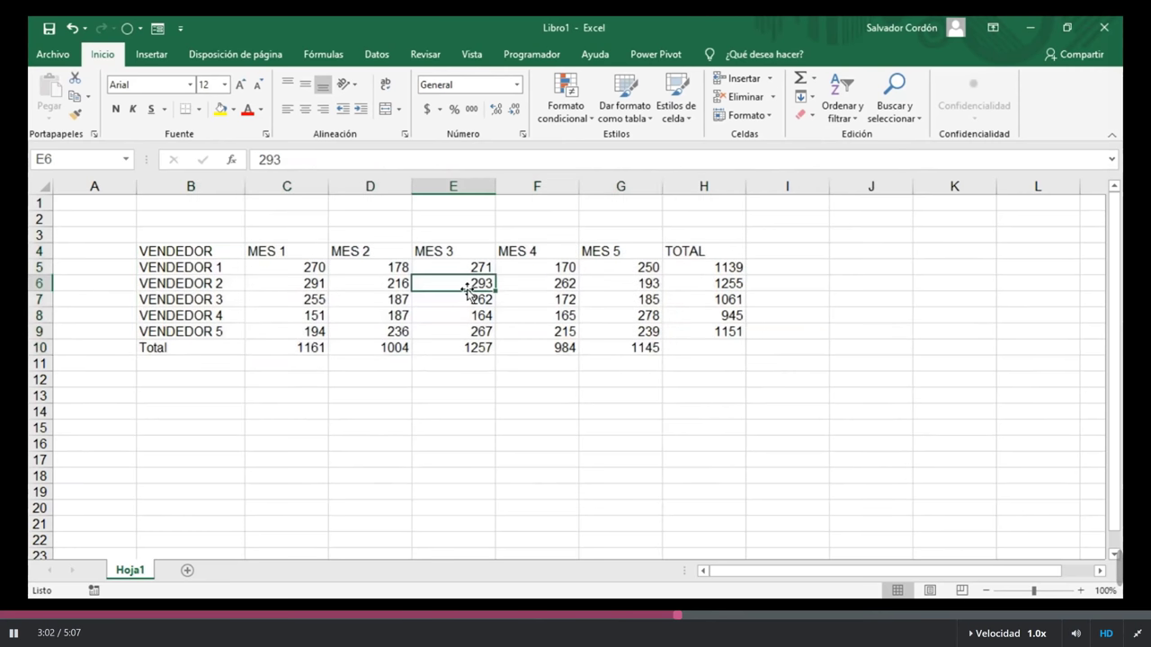
{"action": "left_click", "coordinate": [151, 55]}
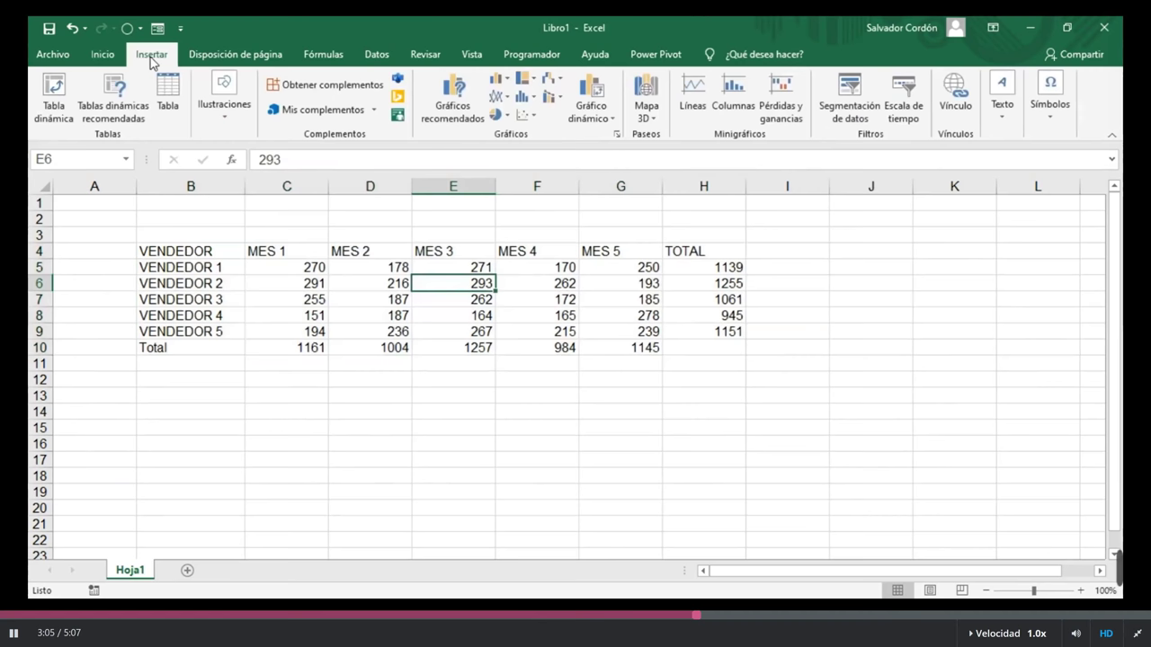
{"action": "left_click", "coordinate": [167, 89]}
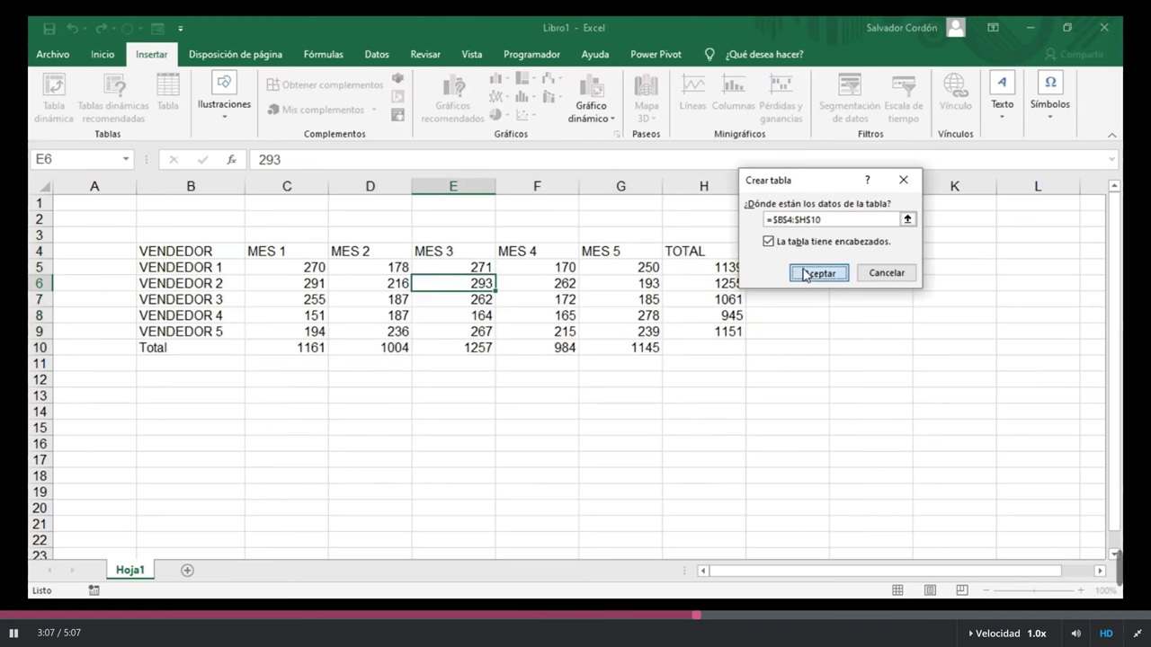
{"action": "left_click", "coordinate": [818, 274]}
Step: Insert two blank rows above the VENDEDOR 5 row of the table
{"action": "left_click", "coordinate": [38, 331]}
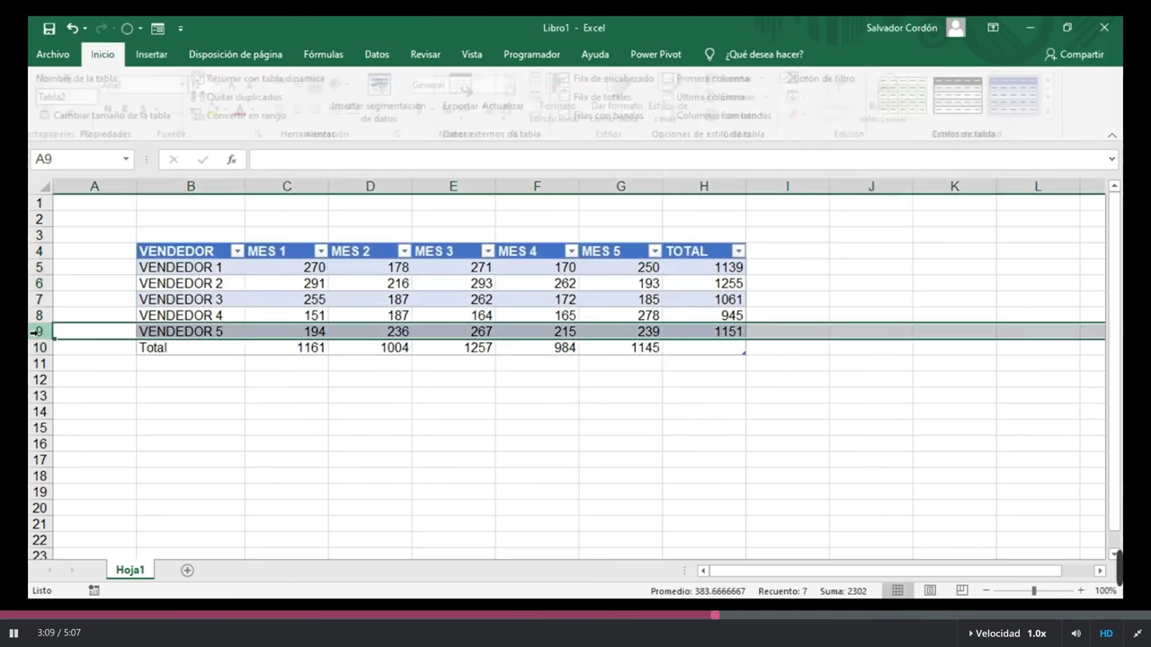
{"action": "key", "text": "ctrl+plus"}
{"action": "key", "text": "ctrl+plus"}
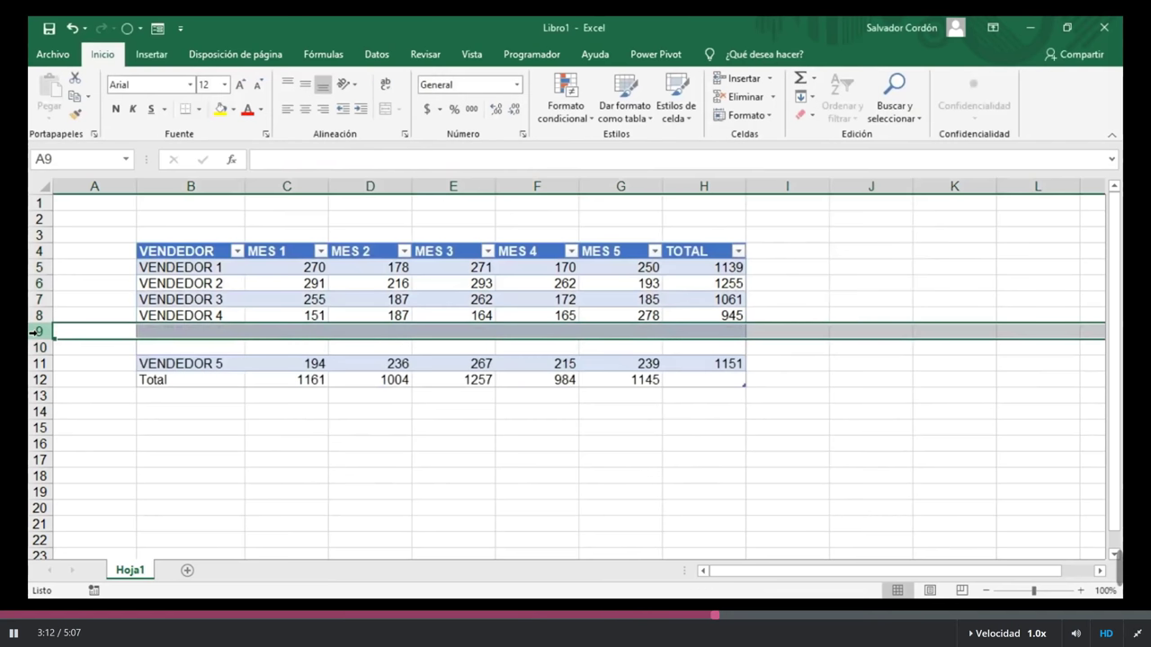
Step: Copy the names VENDEDOR 4 and VENDEDOR 2 into the blank table cells B9 and B10
{"action": "left_click", "coordinate": [203, 320]}
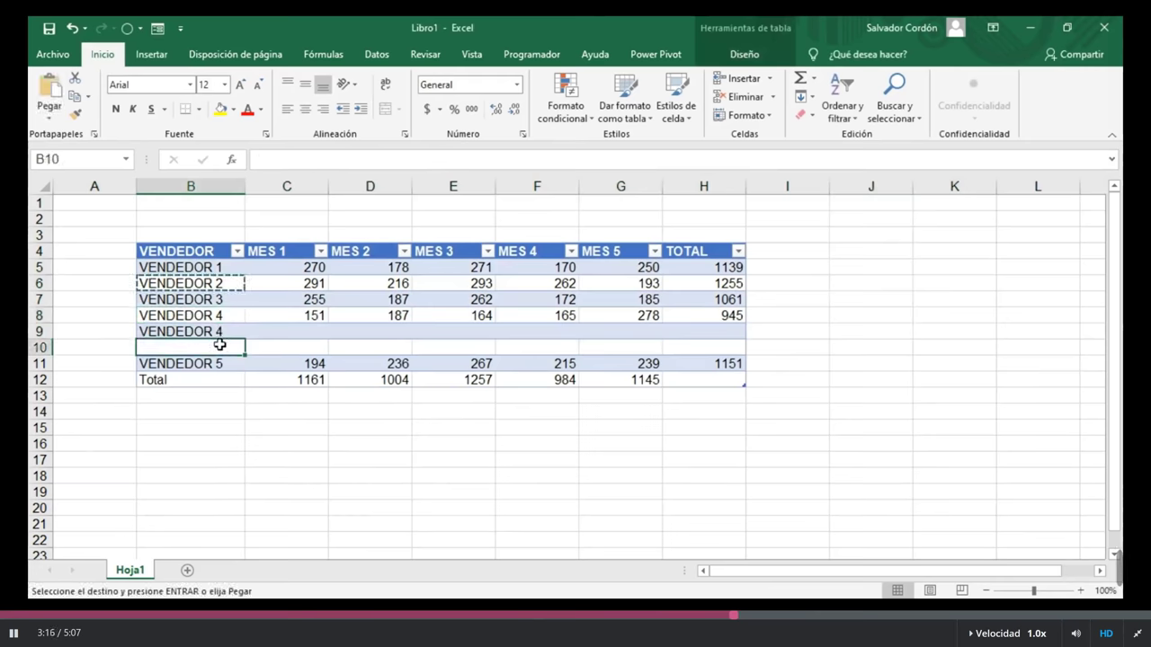
{"action": "type", "text": "VENDEDOR 2"}
{"action": "left_click", "coordinate": [369, 315]}
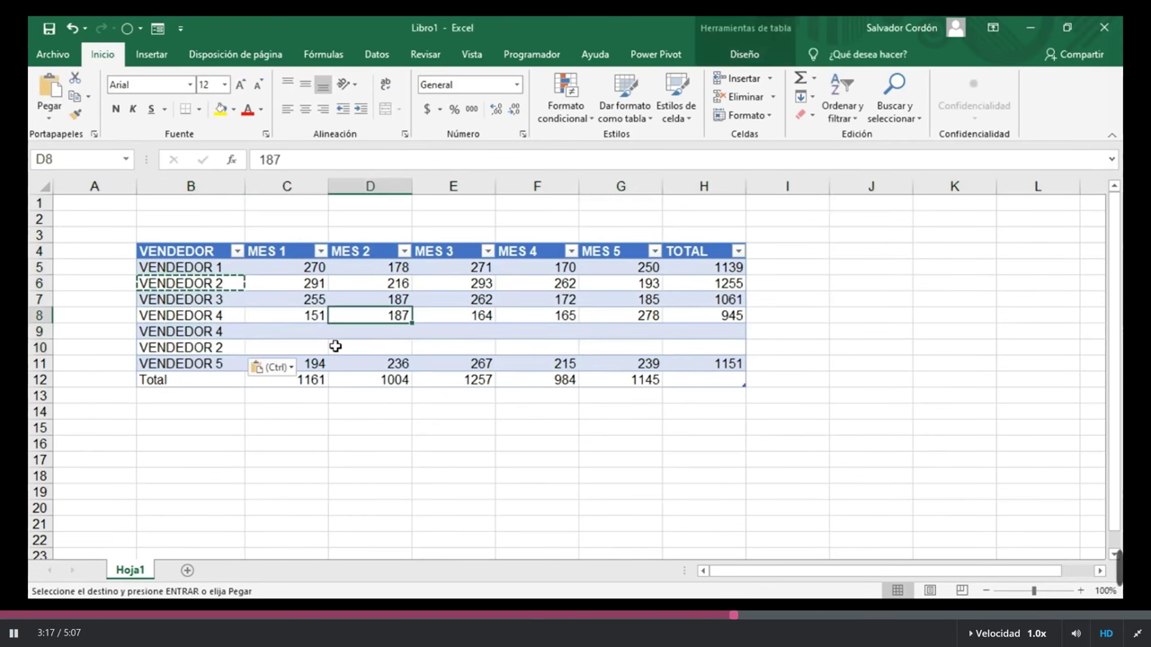
Step: Copy the monthly values of VENDEDOR 4 and VENDEDOR 2 into C9:G9 and C10:G10 of their repeated rows
{"action": "left_click_drag", "start_coordinate": [309, 313], "coordinate": [629, 317]}
{"action": "key", "text": "ctrl+c"}
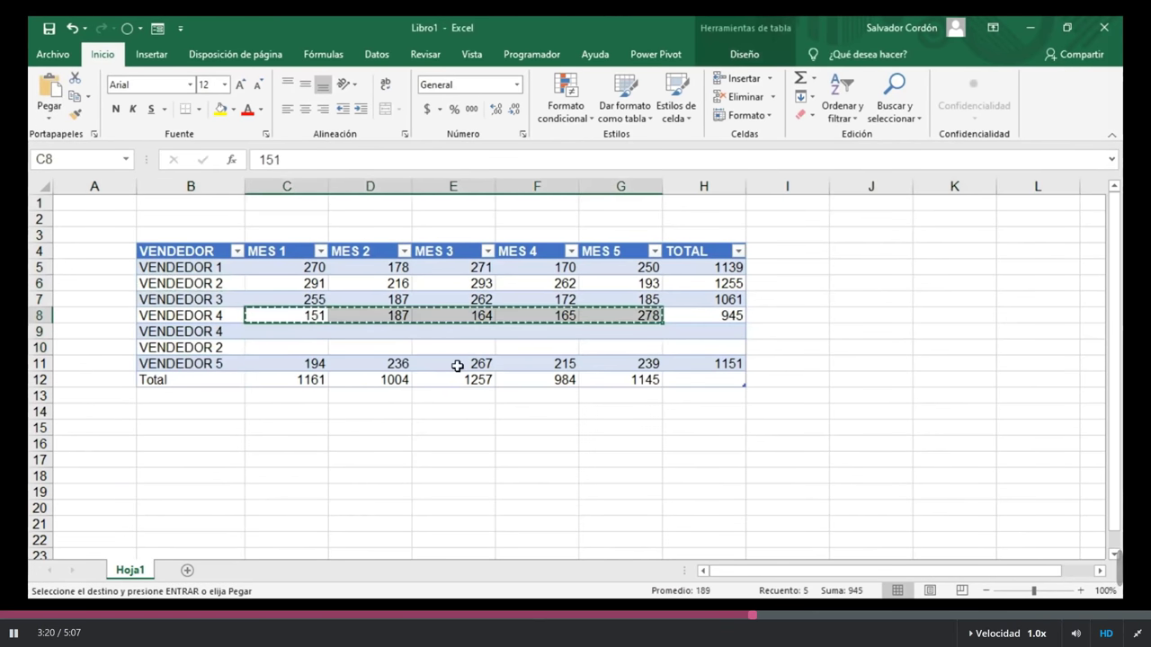
{"action": "left_click", "coordinate": [304, 334]}
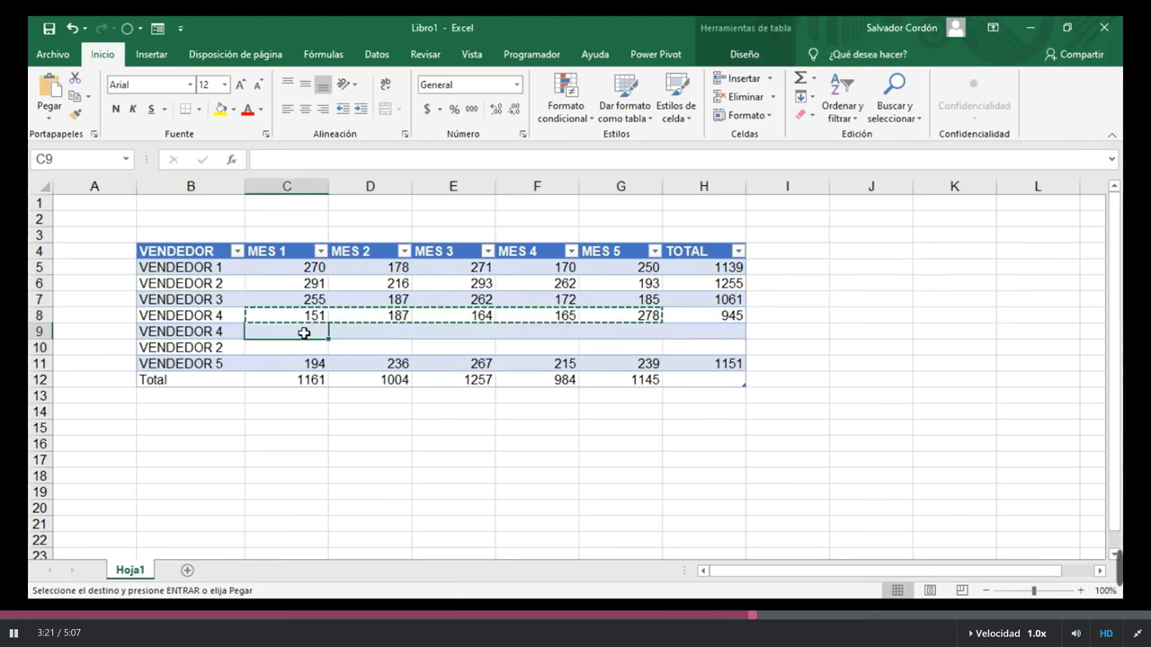
{"action": "key", "text": "ctrl+v"}
{"action": "left_click_drag", "start_coordinate": [310, 287], "coordinate": [591, 284]}
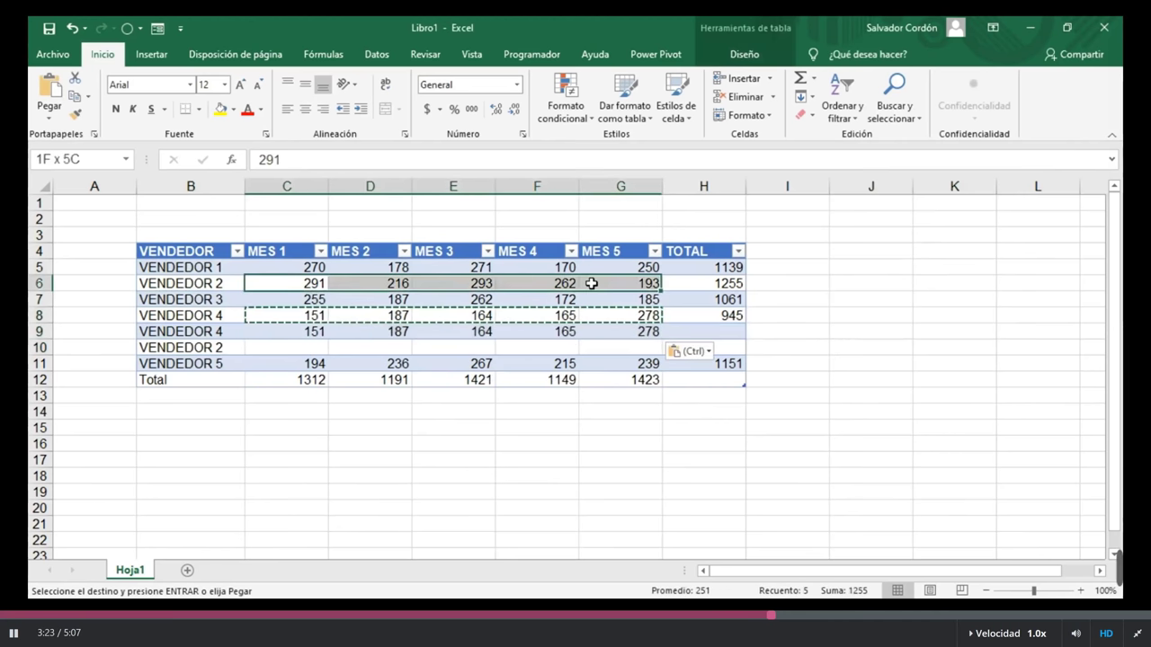
{"action": "key", "text": "ctrl+c"}
{"action": "left_click", "coordinate": [301, 348]}
{"action": "key", "text": "ctrl+v"}
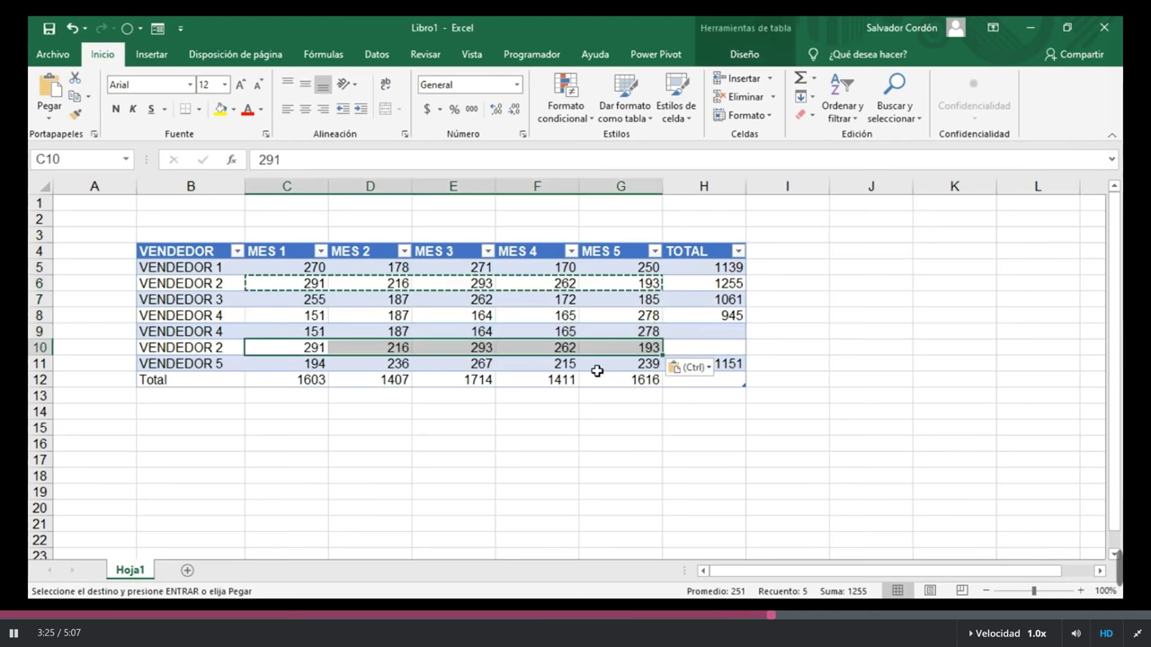
Step: Fill the TOTAL sum formula from H5 down to H11
{"action": "left_click", "coordinate": [735, 270]}
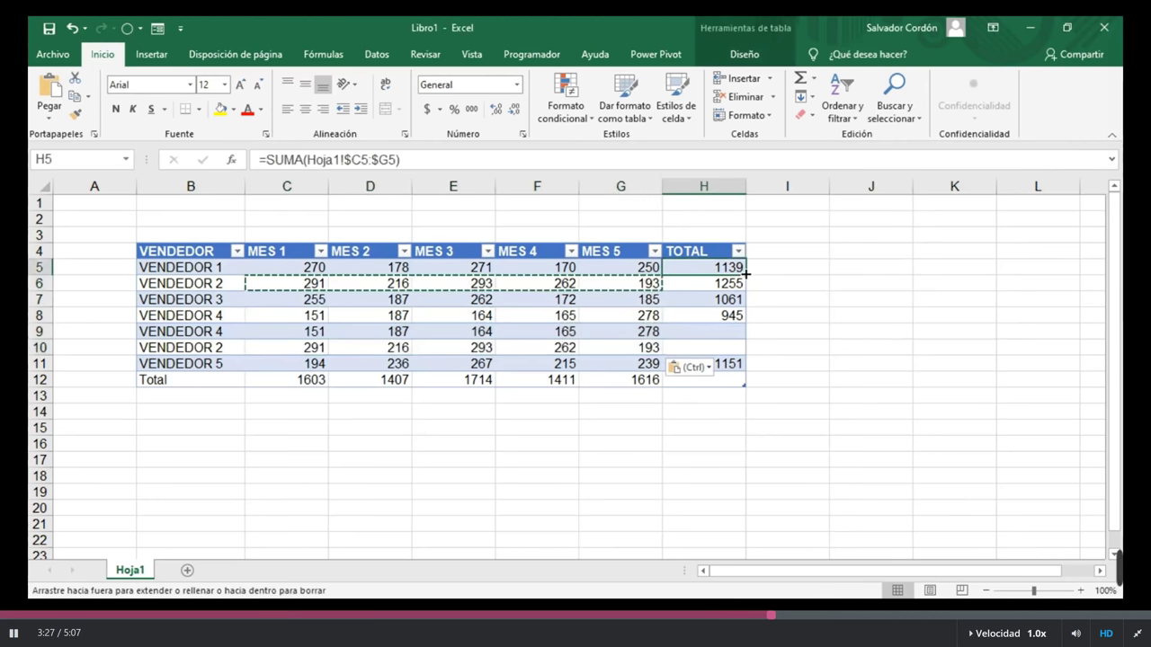
{"action": "left_click_drag", "start_coordinate": [745, 274], "coordinate": [745, 367]}
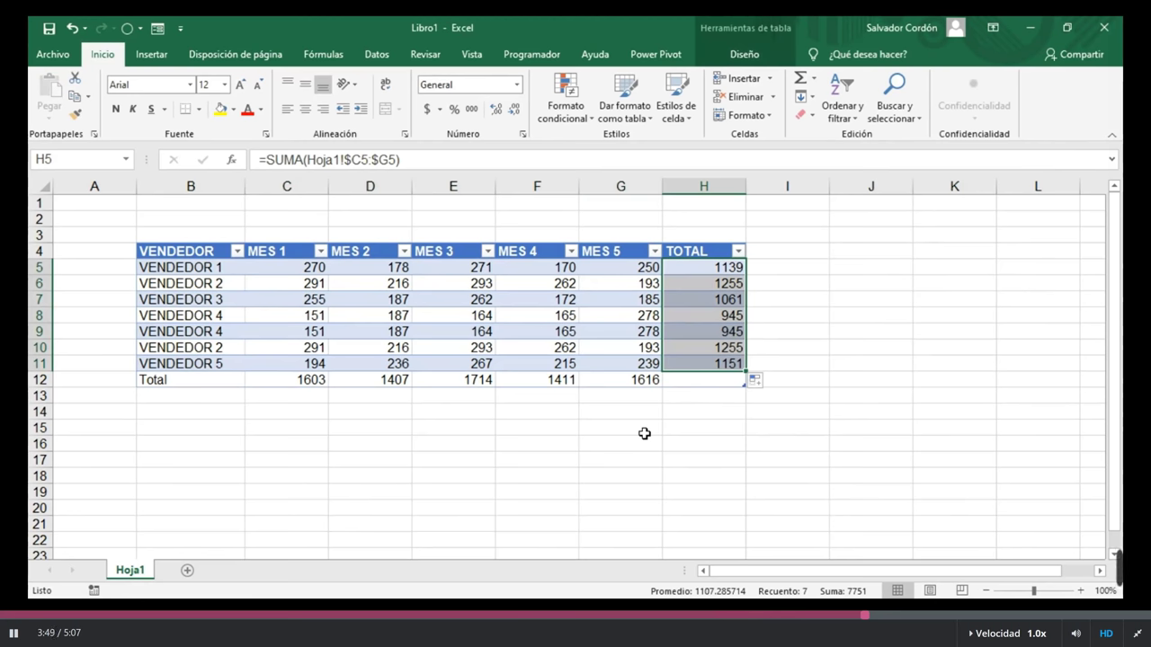
Step: Remove the table's duplicate rows, comparing by the VENDEDOR column and leaving MES 1 to MES 4 out of the comparison
{"action": "left_click", "coordinate": [185, 300]}
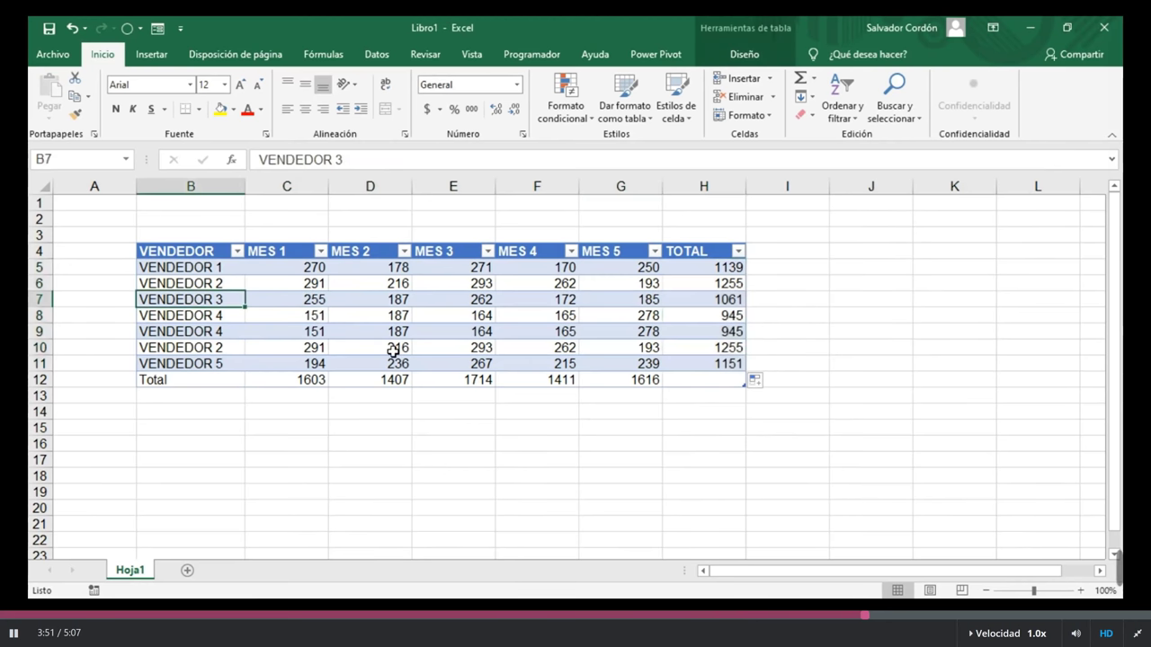
{"action": "left_click_drag", "start_coordinate": [189, 315], "coordinate": [722, 324]}
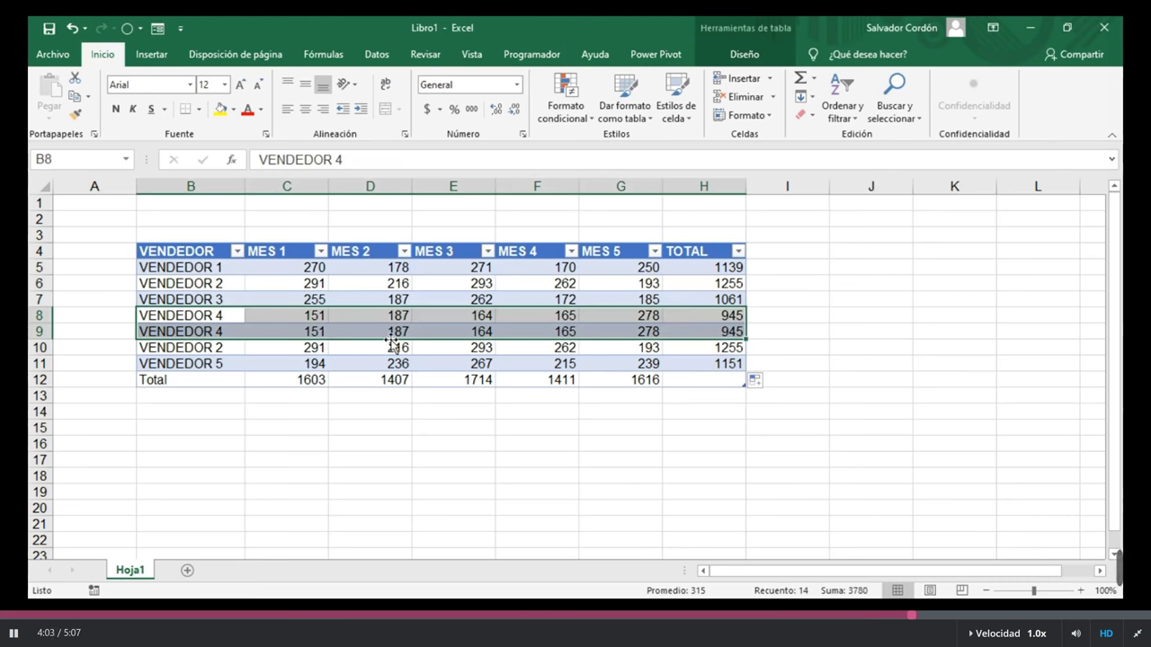
{"action": "left_click", "coordinate": [370, 300]}
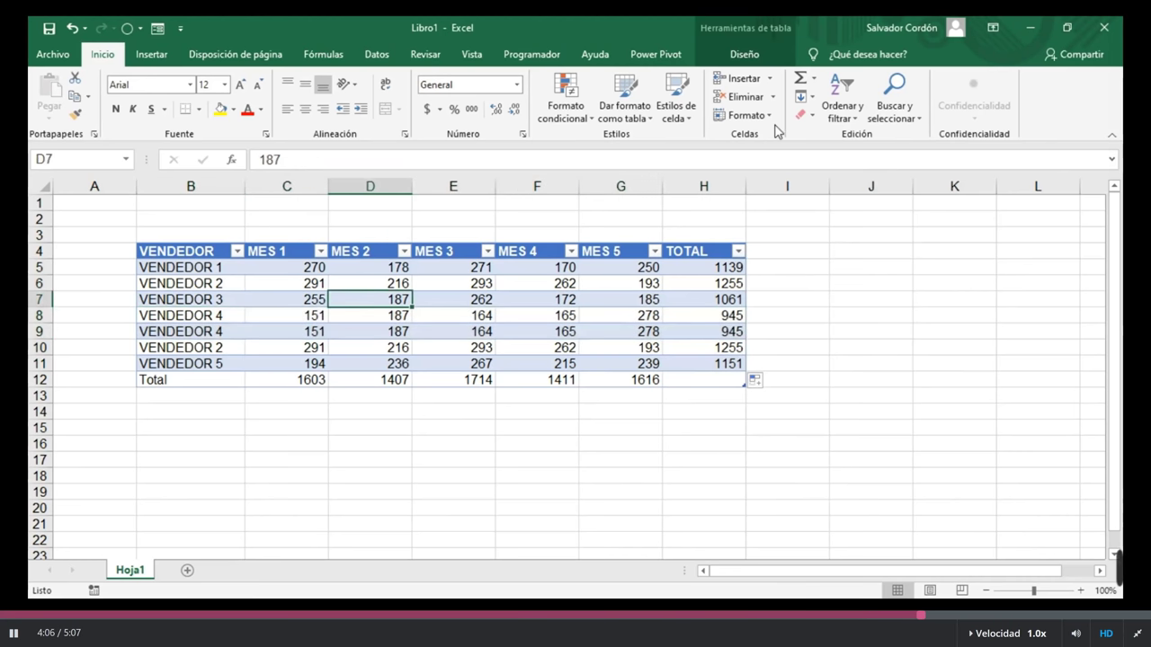
{"action": "left_click", "coordinate": [752, 57]}
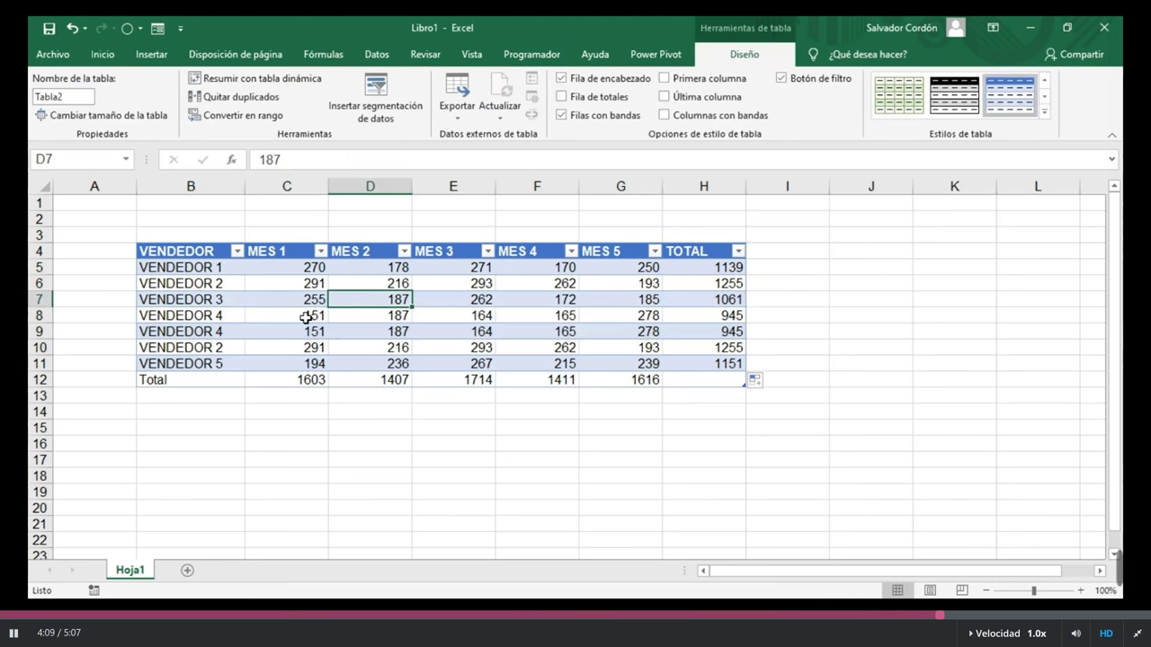
{"action": "left_click", "coordinate": [239, 96]}
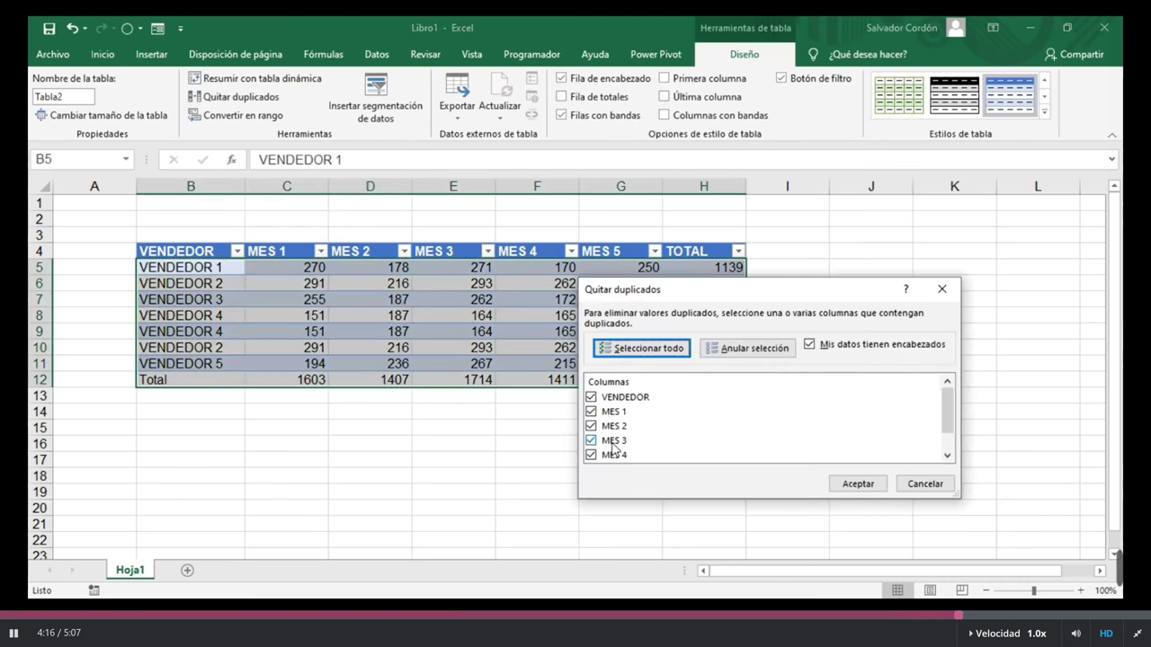
{"action": "left_click", "coordinate": [591, 411]}
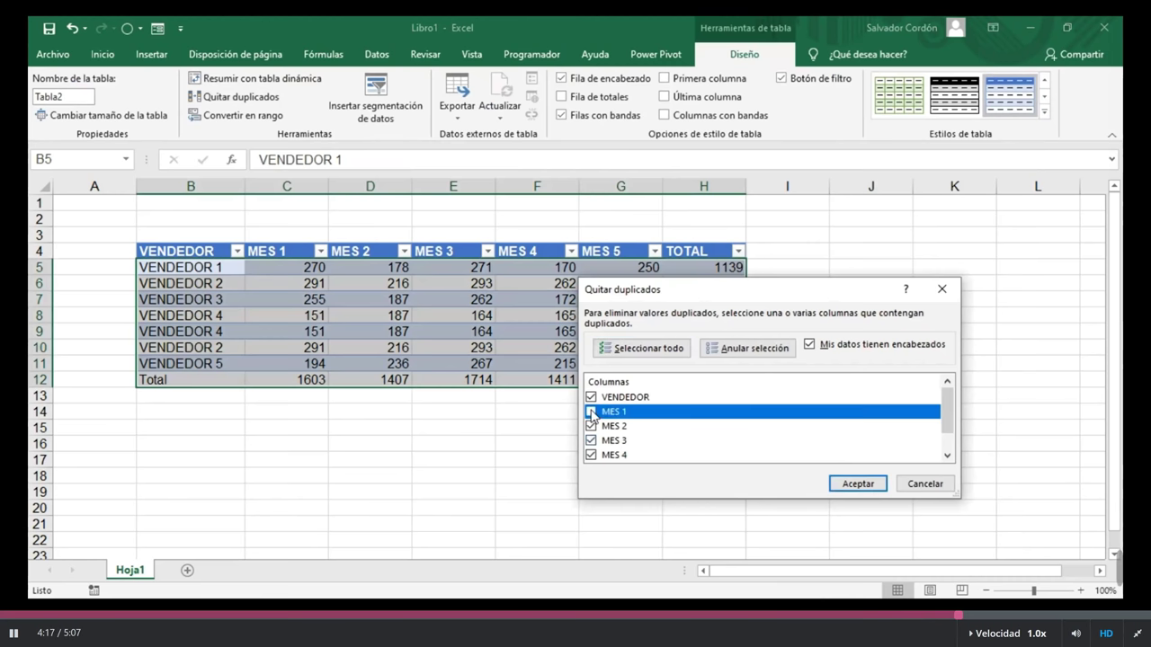
{"action": "left_click", "coordinate": [591, 426]}
{"action": "left_click", "coordinate": [591, 441]}
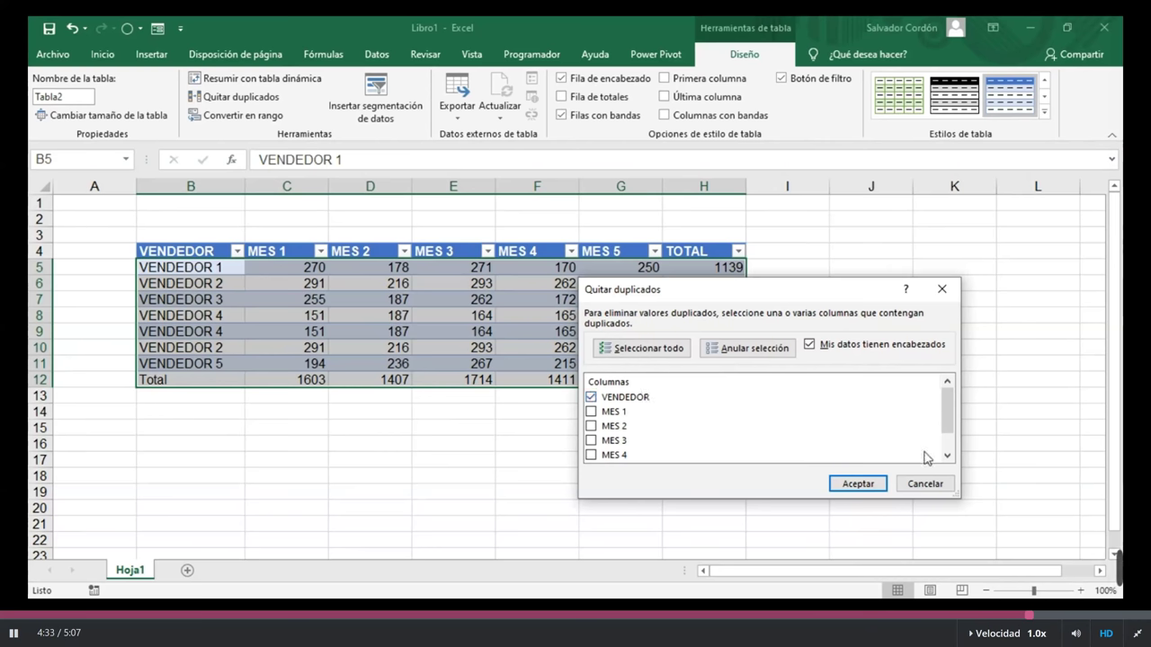
{"action": "left_click", "coordinate": [877, 483]}
Step: Move the duplicate removal message clear of the table to review the remaining rows, and dismiss it
{"action": "left_click_drag", "start_coordinate": [629, 295], "coordinate": [563, 432]}
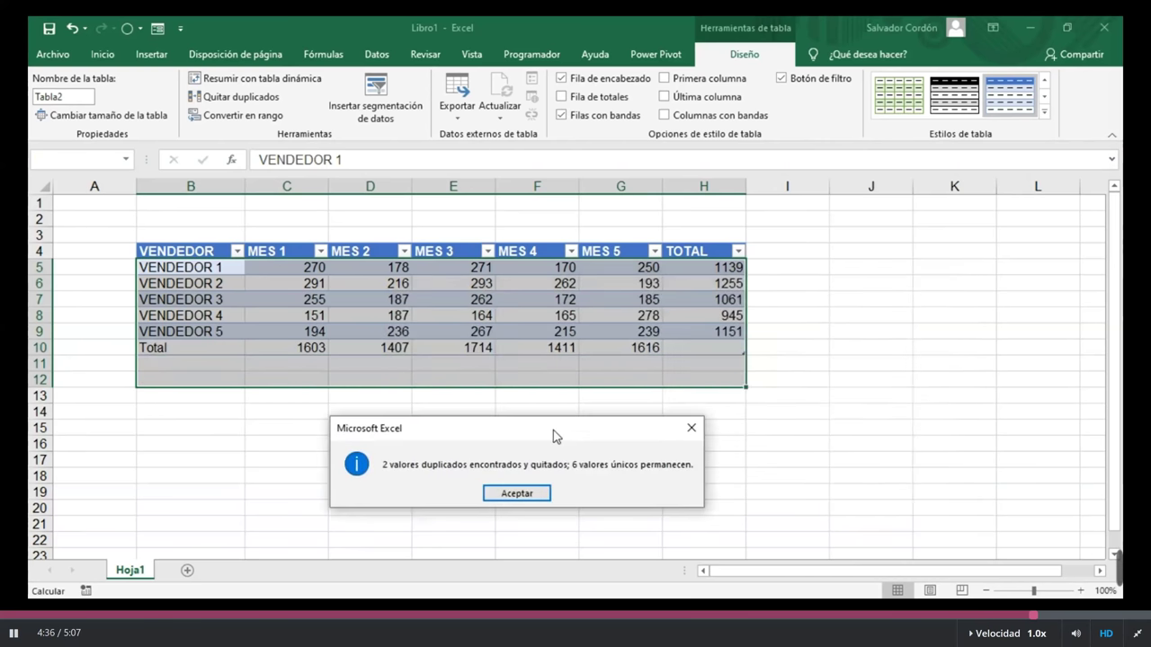
{"action": "left_click_drag", "start_coordinate": [438, 427], "coordinate": [550, 234]}
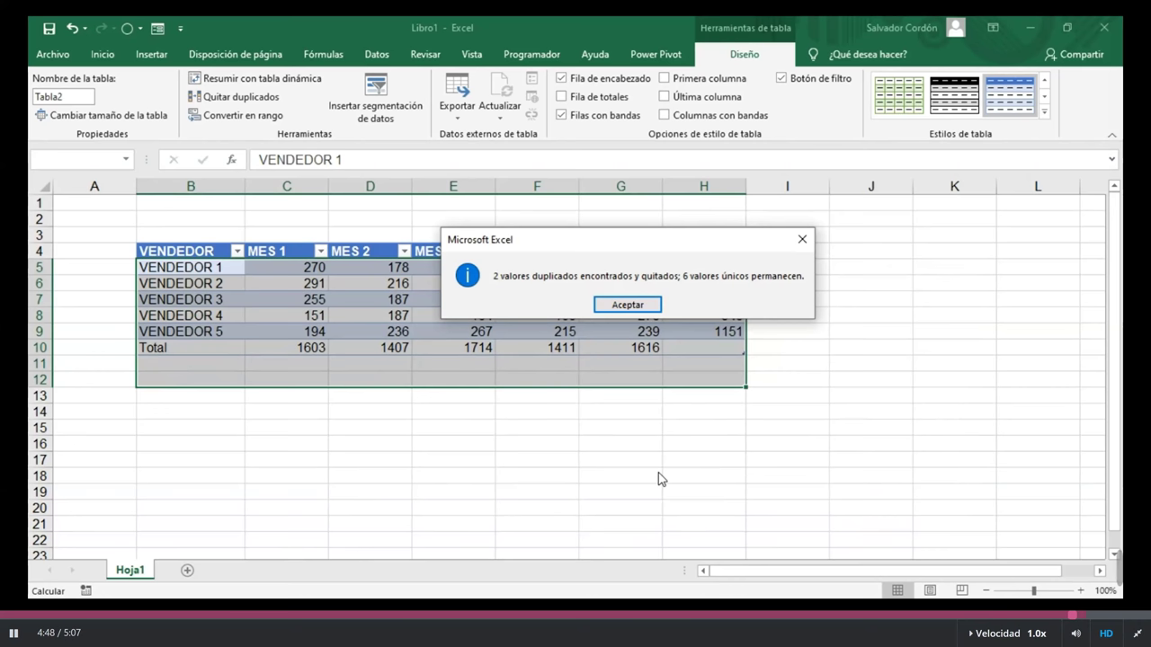
{"action": "left_click_drag", "start_coordinate": [584, 239], "coordinate": [547, 110]}
{"action": "left_click", "coordinate": [590, 175]}
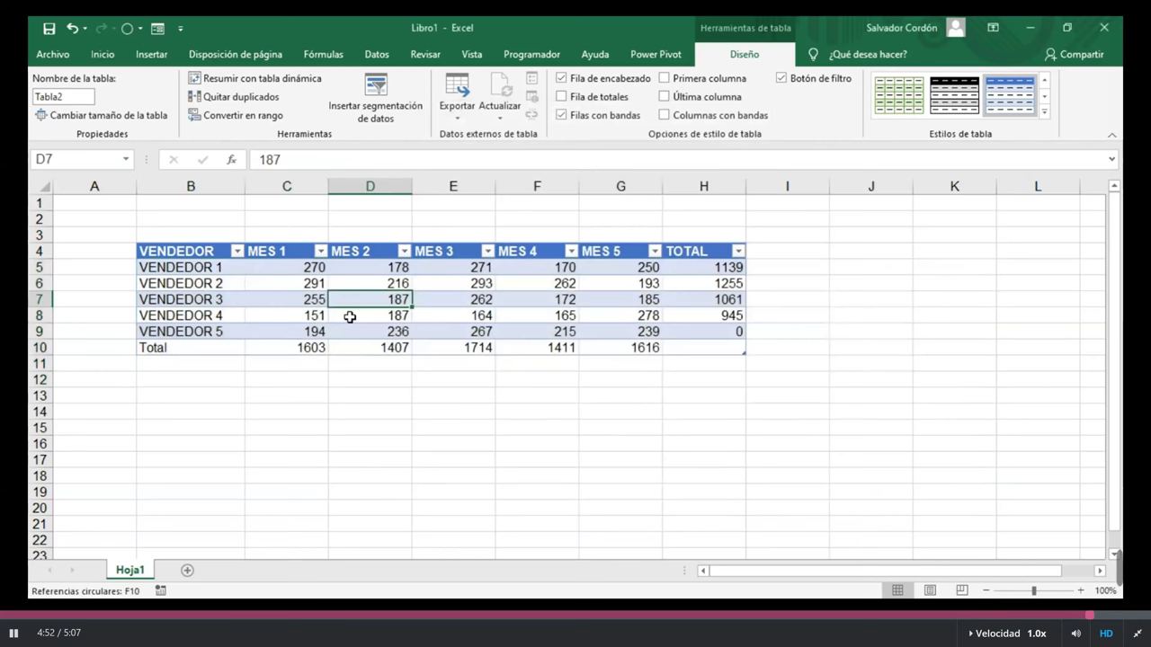
{"action": "left_click", "coordinate": [348, 317]}
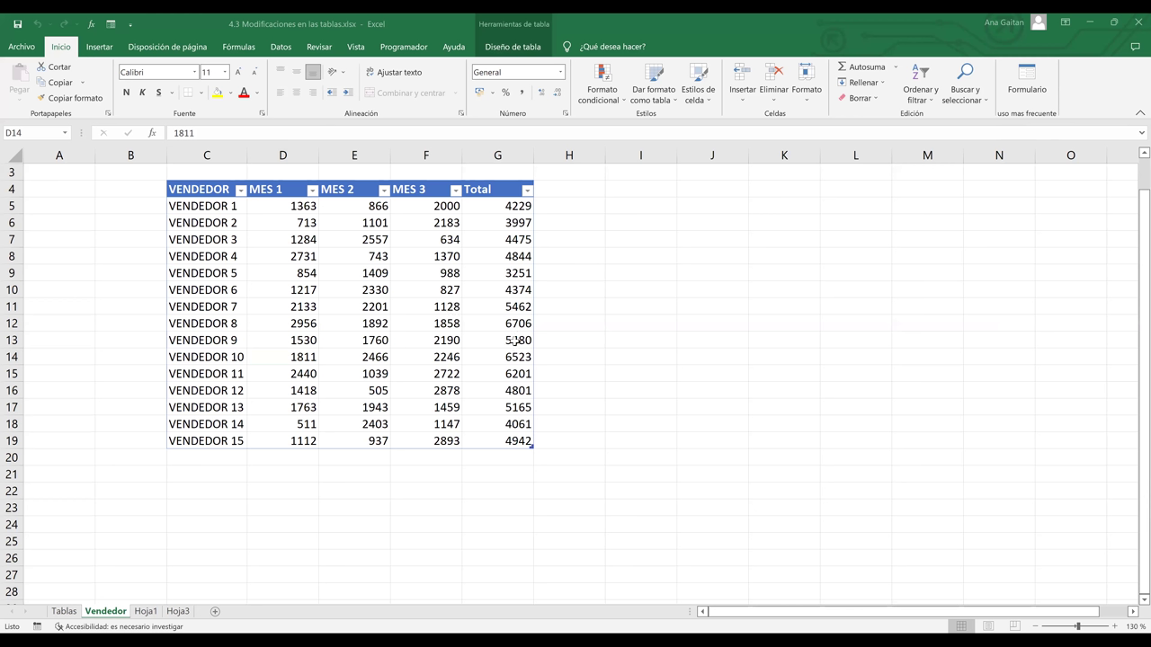
Step: Delete the Total column (column G) of the table on the Vendedor sheet
{"action": "left_click", "coordinate": [426, 272]}
{"action": "scroll", "coordinate": [239, 279], "scroll_direction": "up", "scroll_amount": 3}
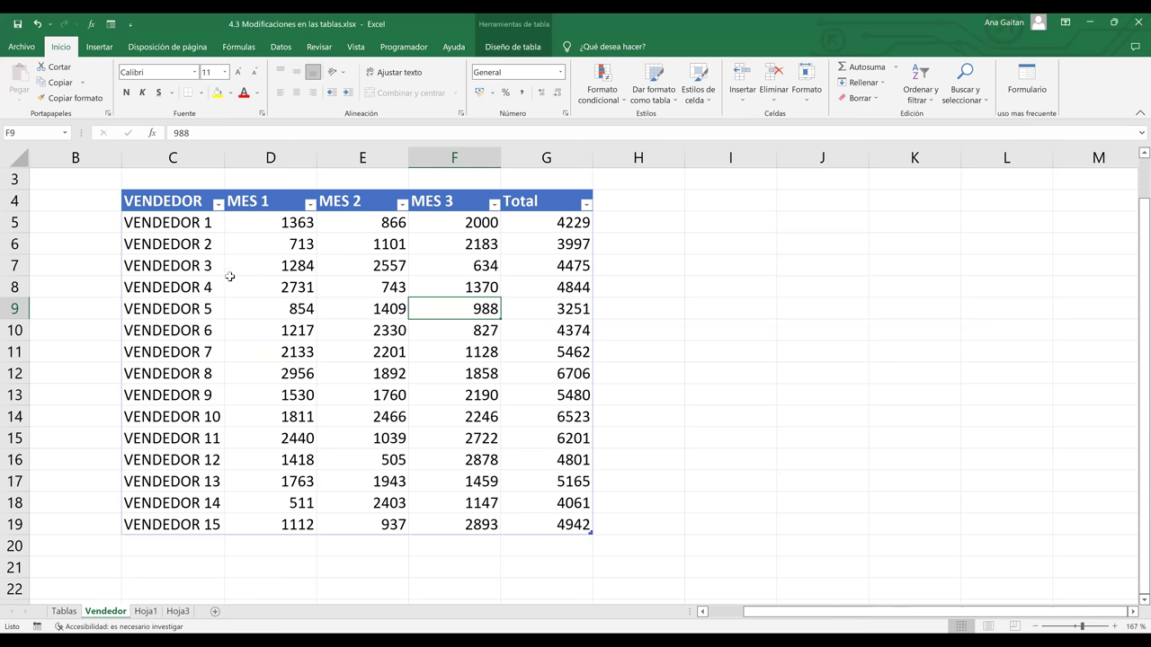
{"action": "left_click", "coordinate": [182, 204]}
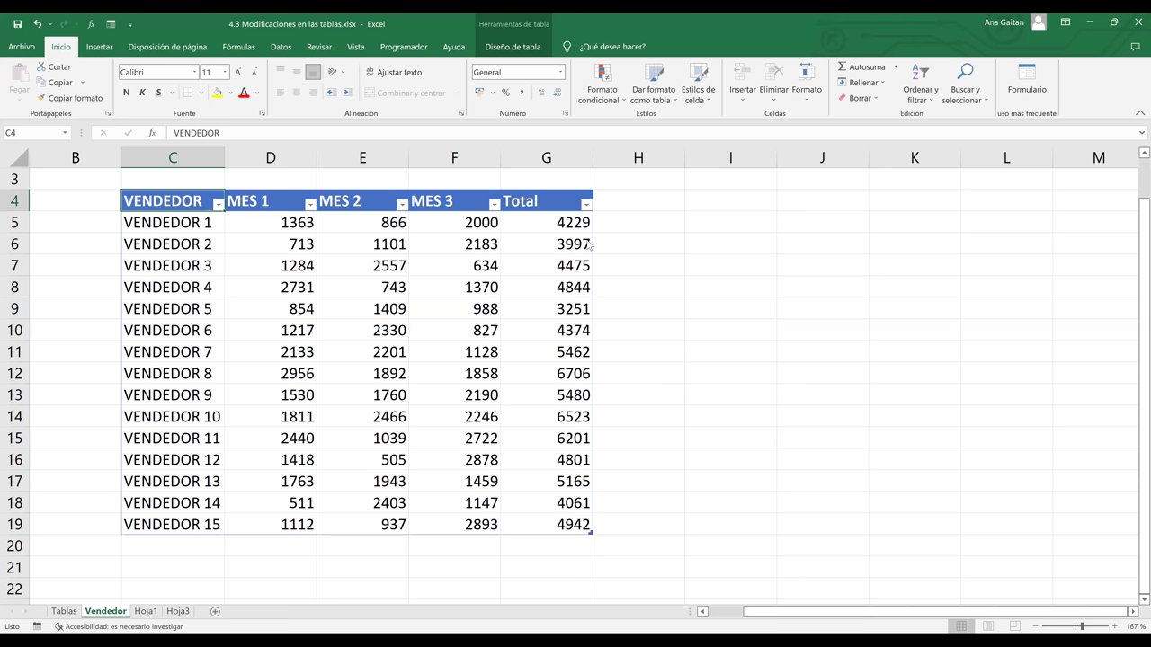
{"action": "right_click", "coordinate": [546, 158]}
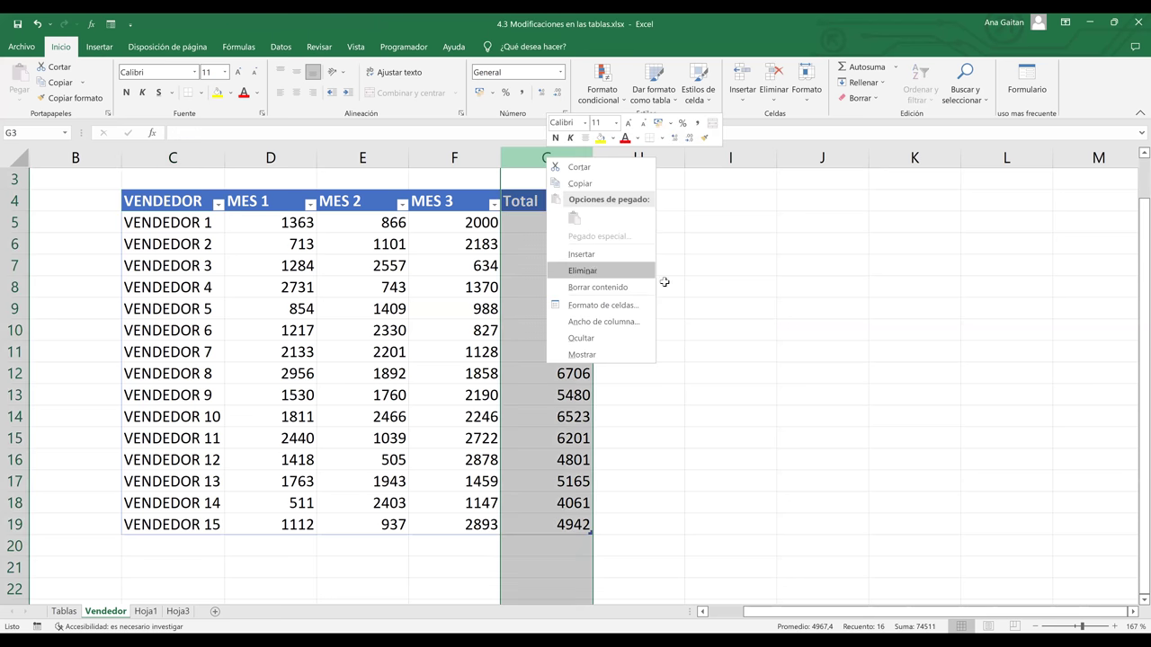
{"action": "key", "text": "Return"}
{"action": "left_click", "coordinate": [234, 552]}
{"action": "left_click", "coordinate": [284, 415]}
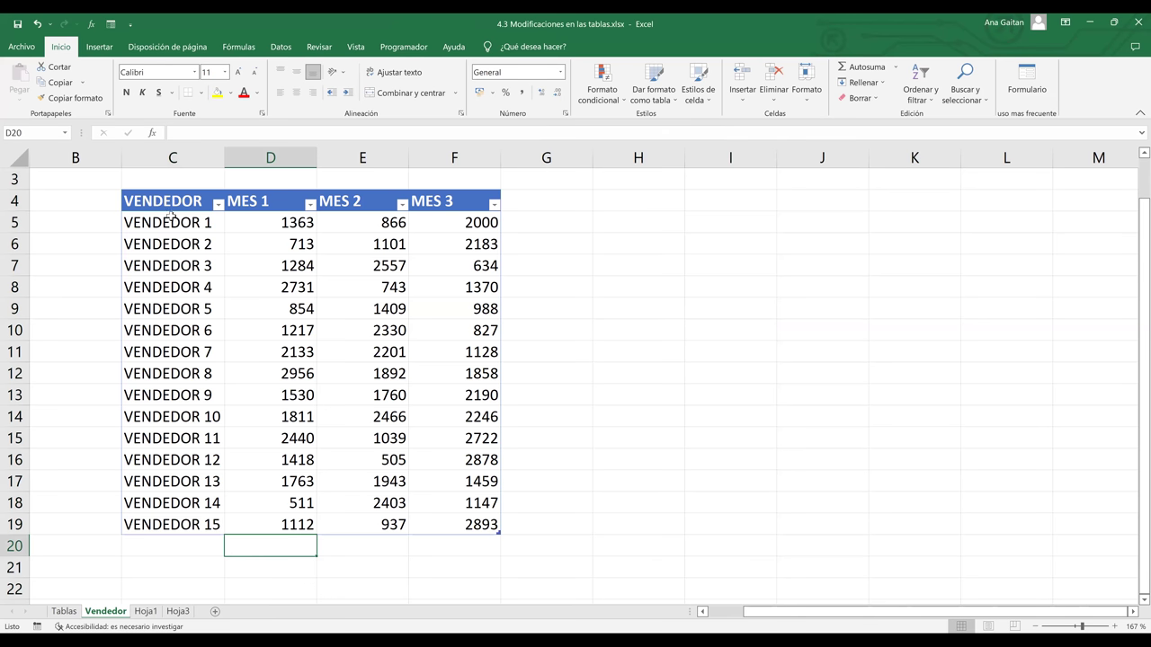
{"action": "left_click", "coordinate": [287, 305]}
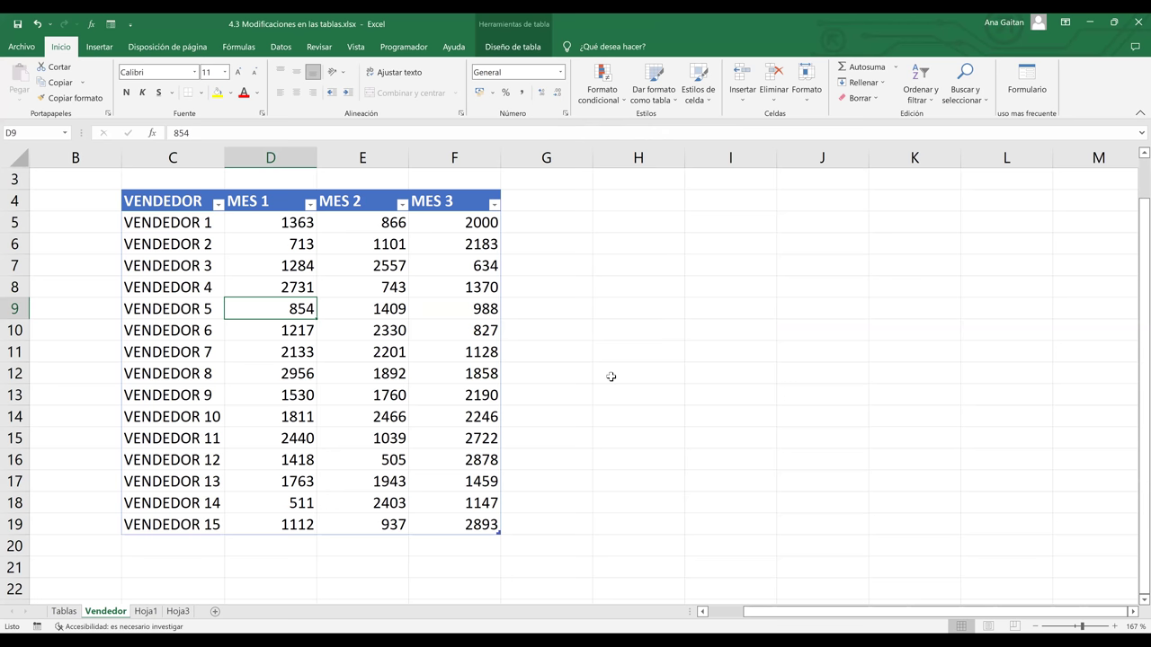
{"action": "left_click", "coordinate": [638, 285]}
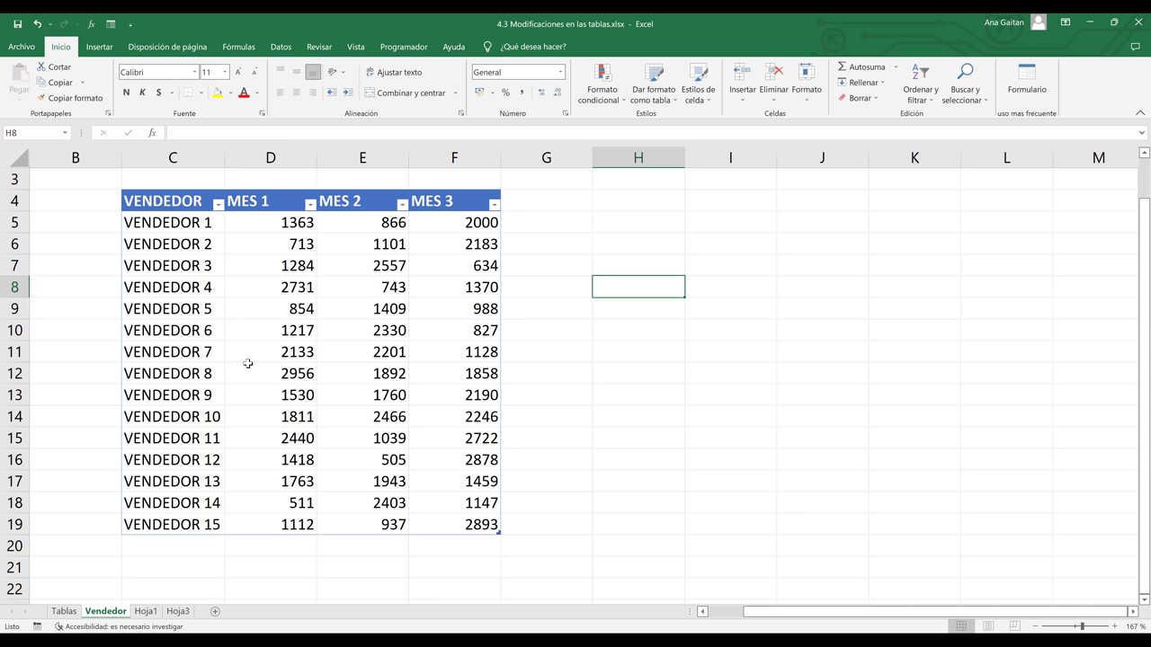
{"action": "left_click", "coordinate": [666, 354]}
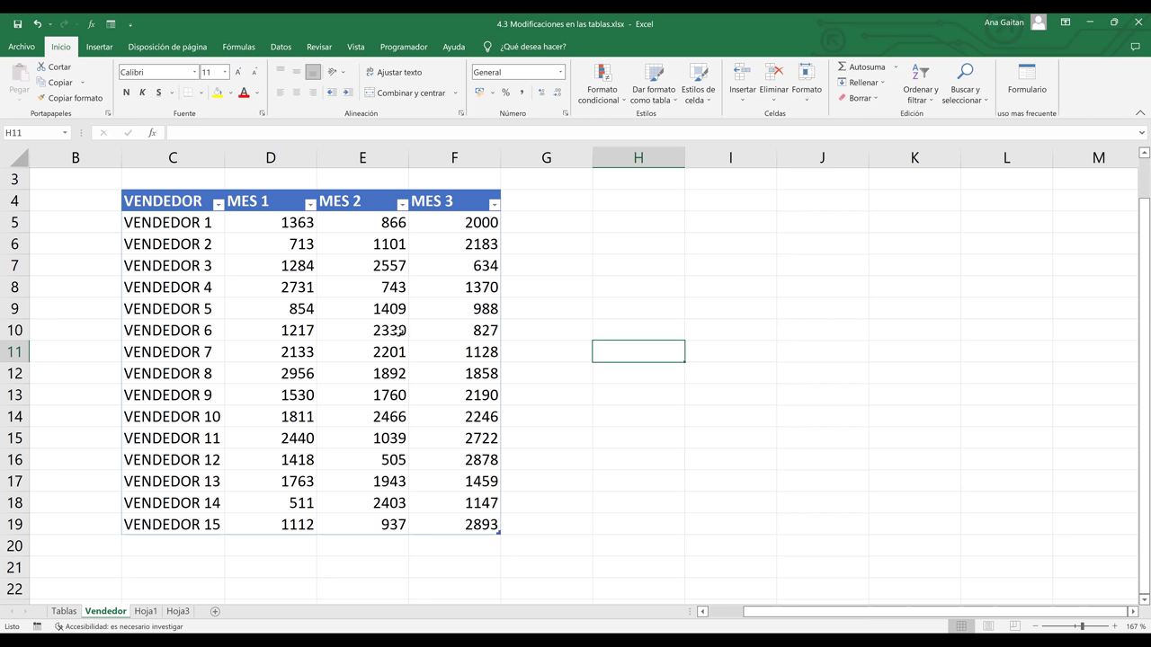
{"action": "left_click", "coordinate": [282, 307]}
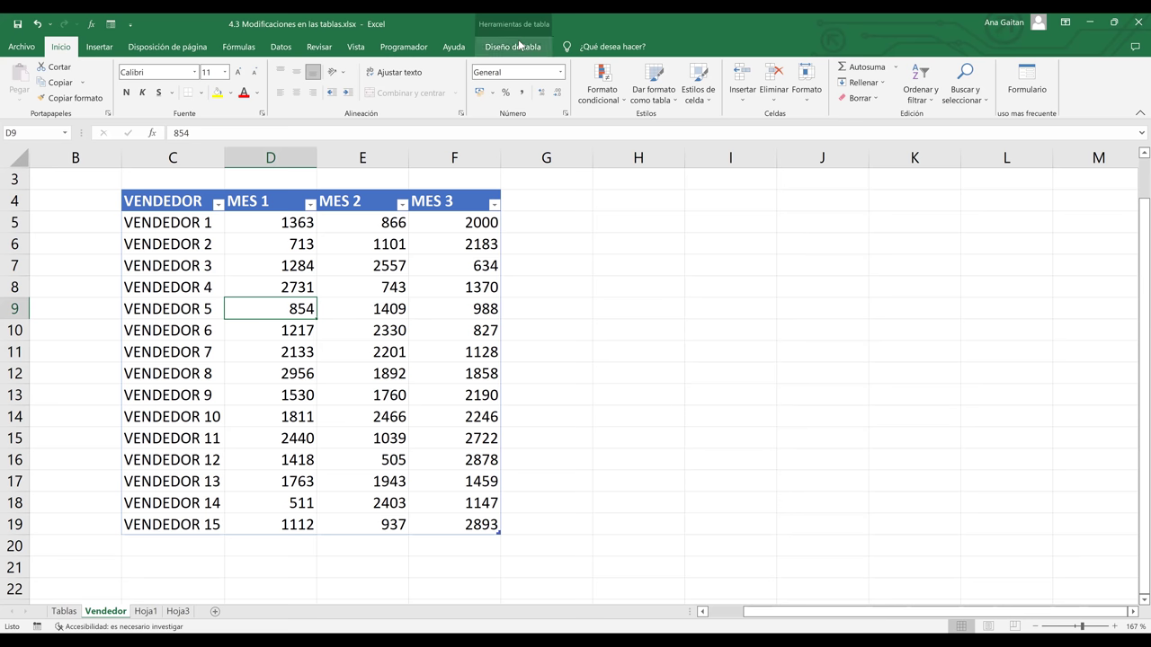
{"action": "left_click", "coordinate": [605, 262]}
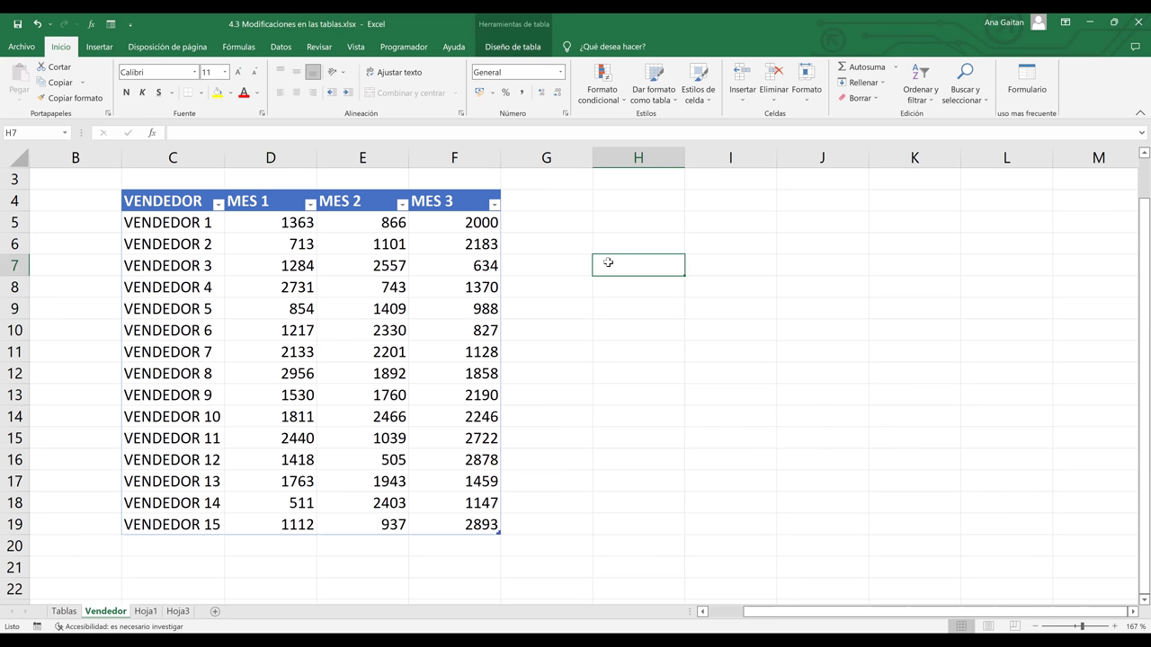
{"action": "left_click", "coordinate": [743, 301]}
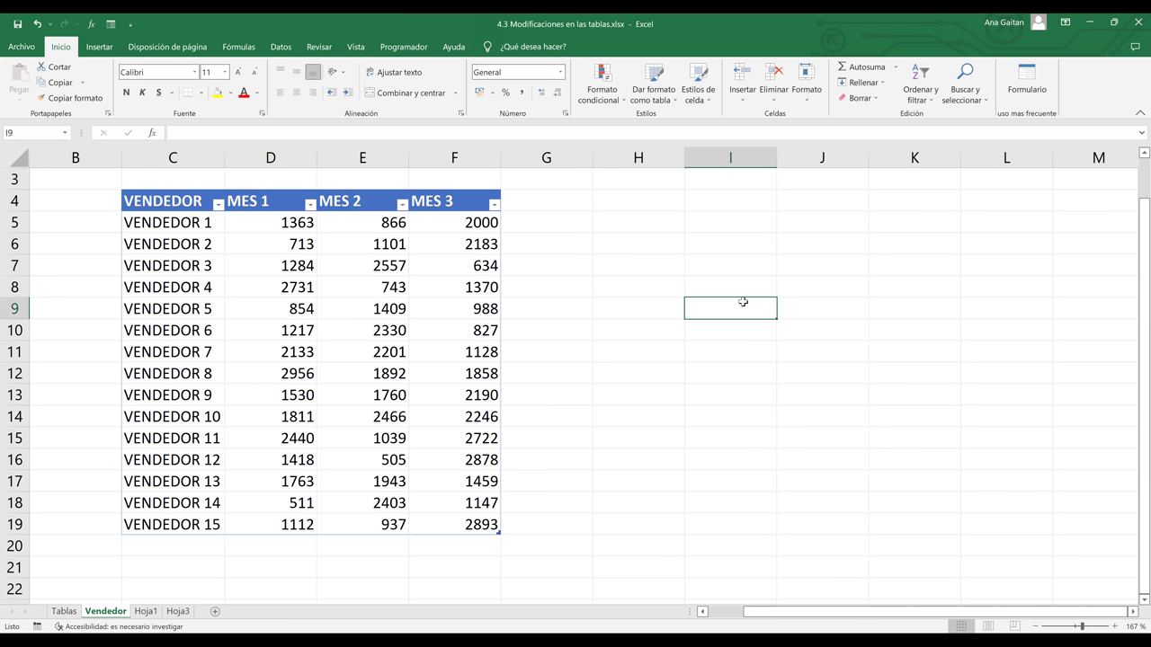
{"action": "left_click", "coordinate": [725, 236]}
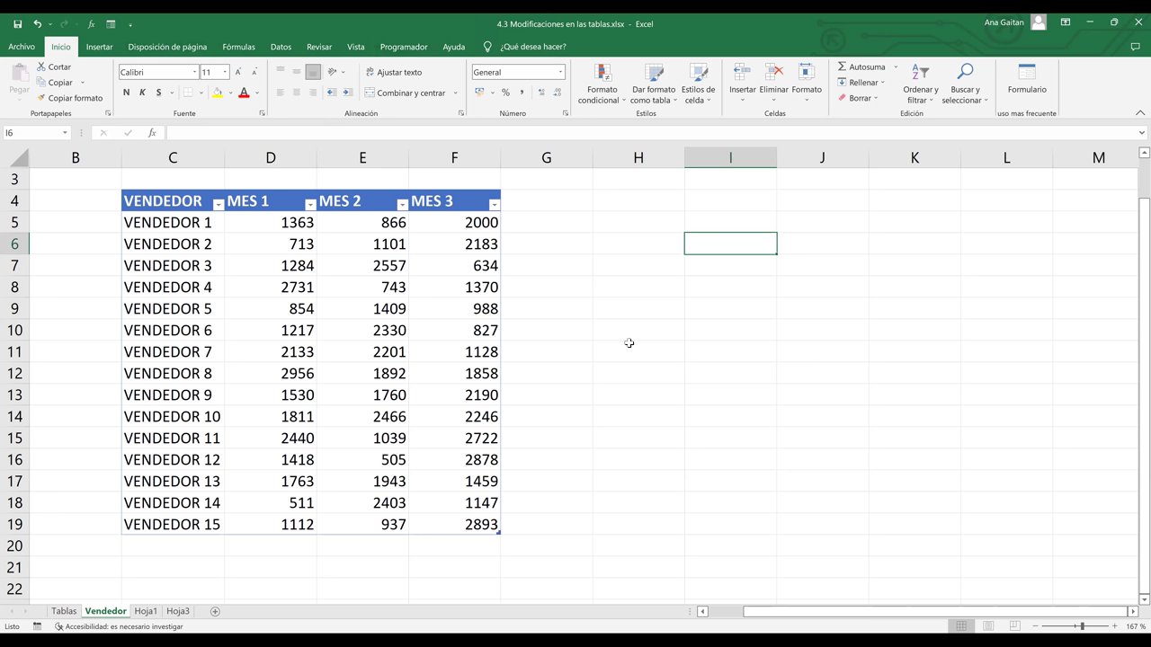
Step: Show the table design options for the seller table on the Vendedor sheet
{"action": "left_click", "coordinate": [417, 303]}
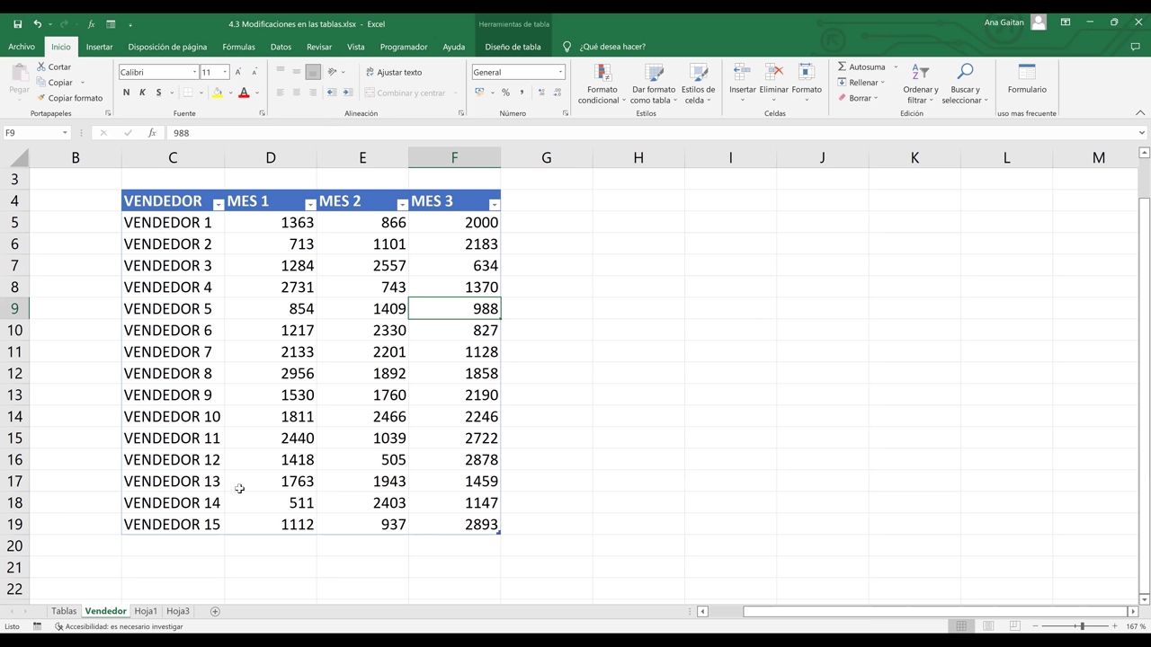
{"action": "left_click", "coordinate": [314, 331]}
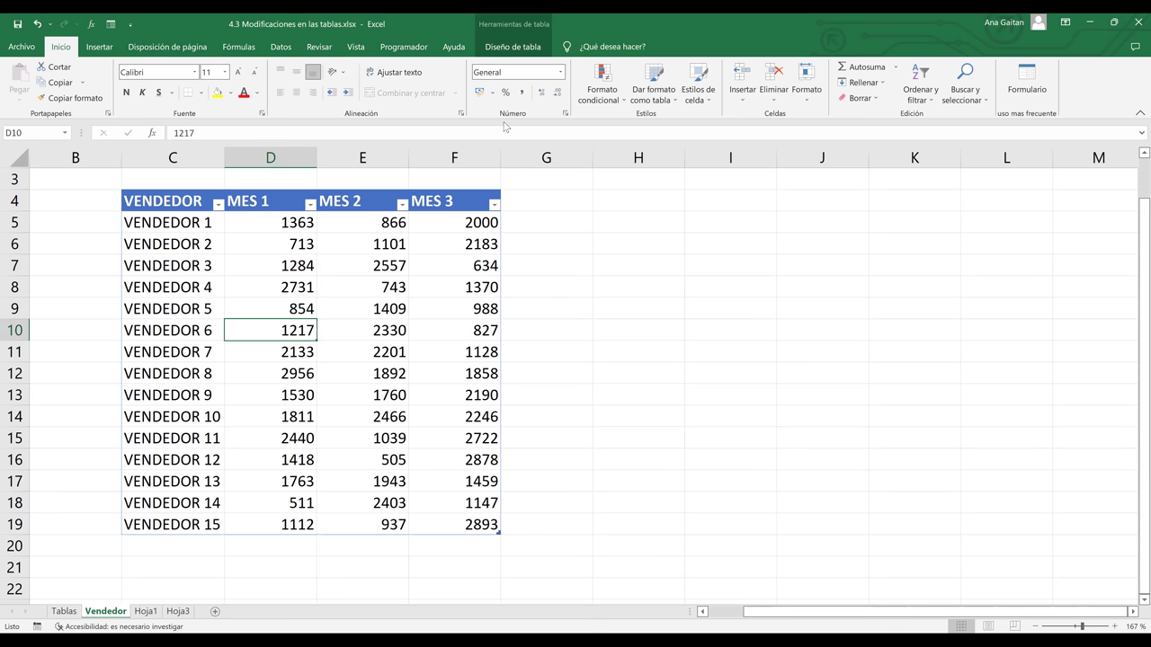
{"action": "left_click", "coordinate": [513, 45]}
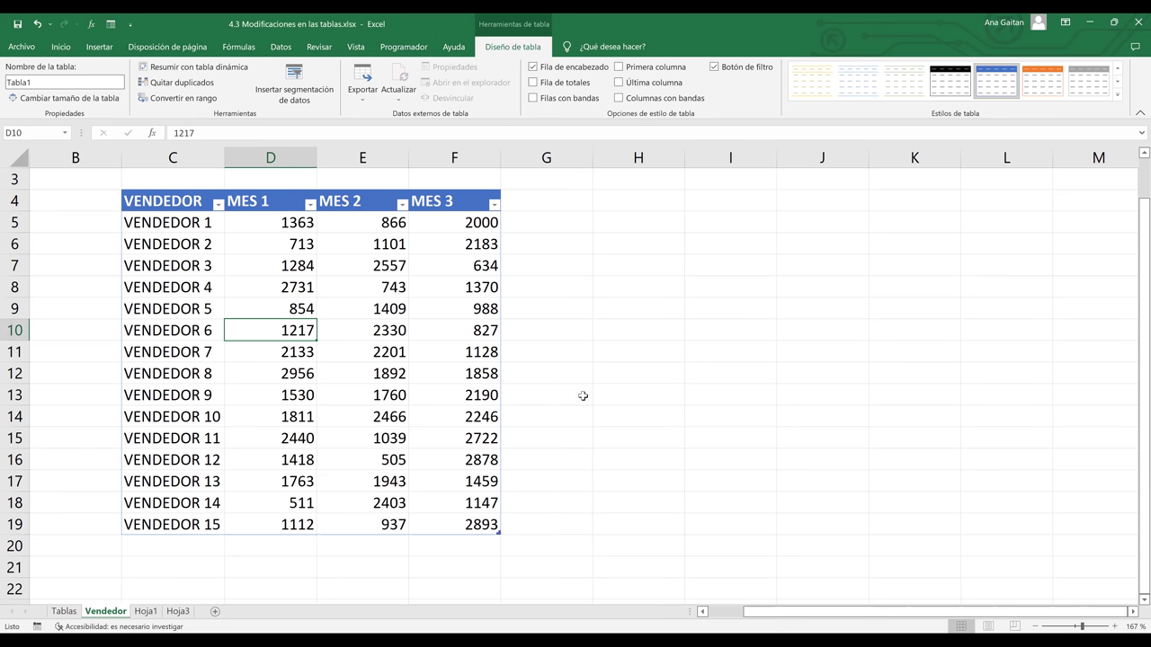
{"action": "left_click", "coordinate": [424, 340]}
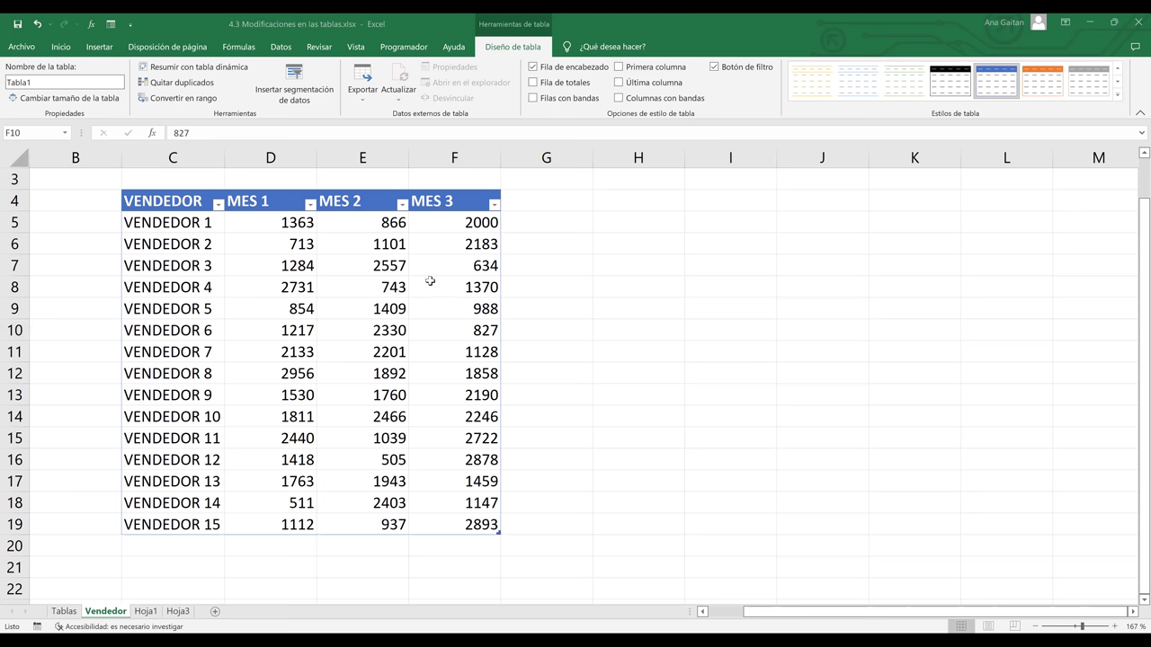
{"action": "left_click", "coordinate": [551, 288]}
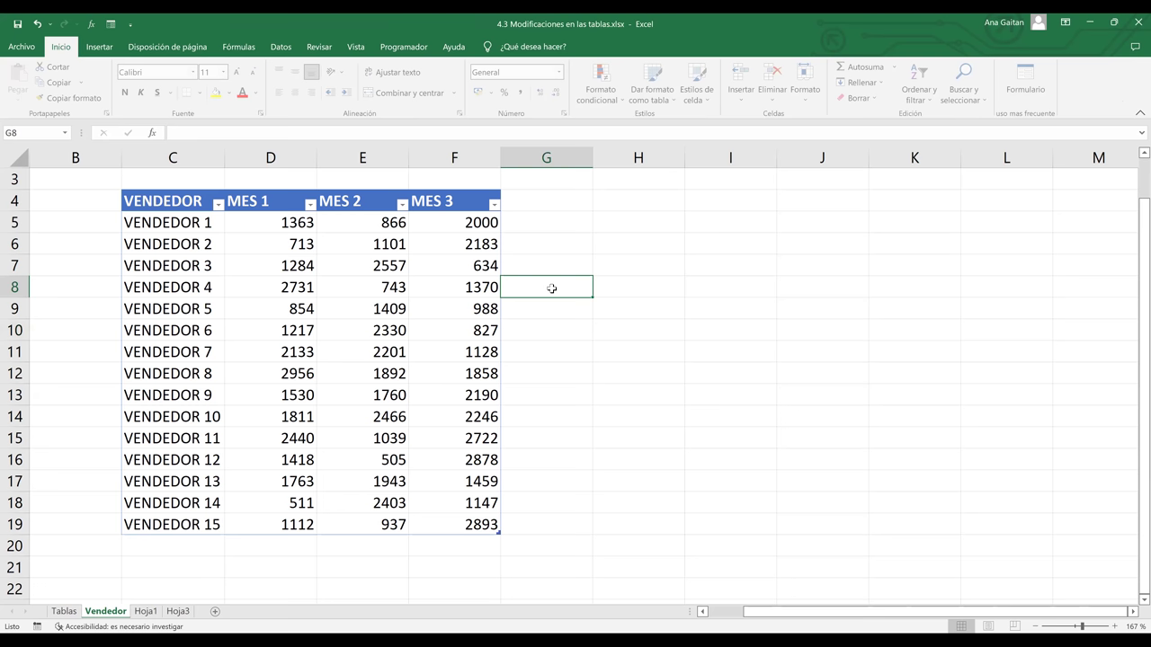
Step: Try to leave the seller table's name blank, and dismiss the resulting message
{"action": "left_click", "coordinate": [258, 265]}
{"action": "left_click", "coordinate": [199, 343]}
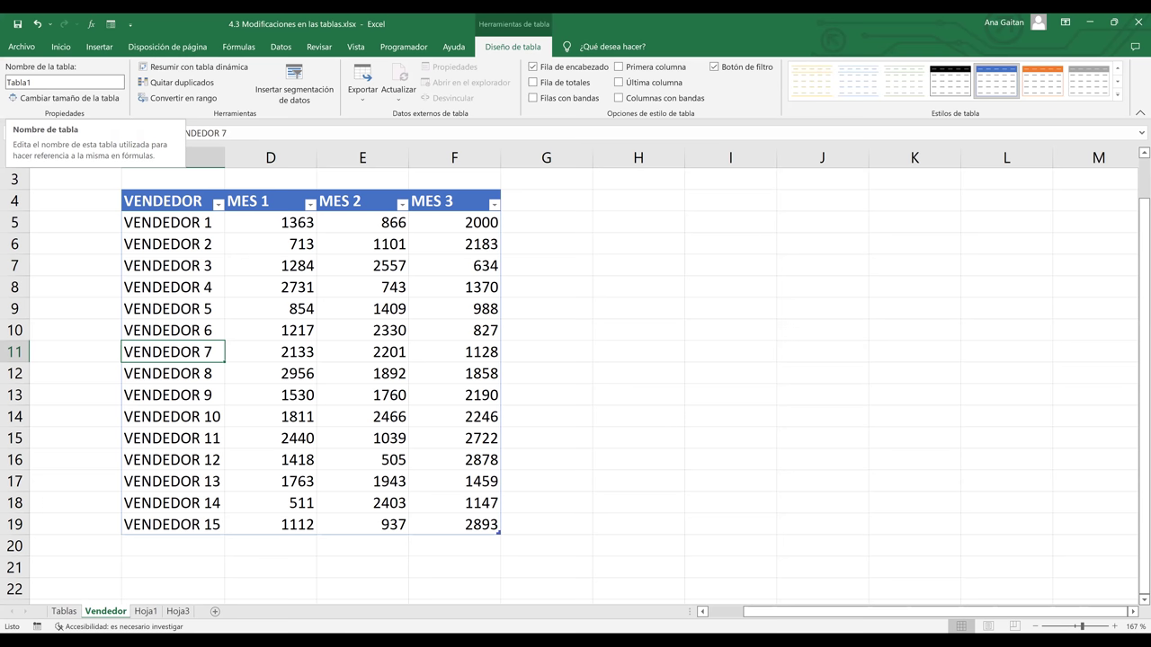
{"action": "left_click", "coordinate": [64, 82]}
{"action": "key", "text": "BackSpace"}
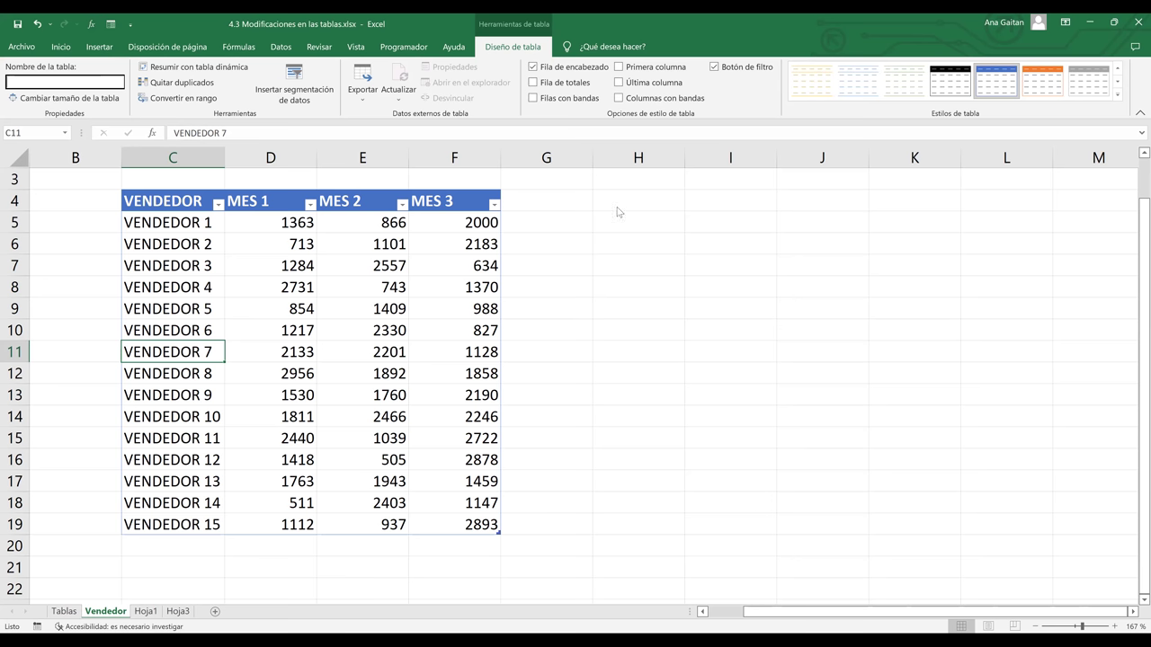
{"action": "key", "text": "Return"}
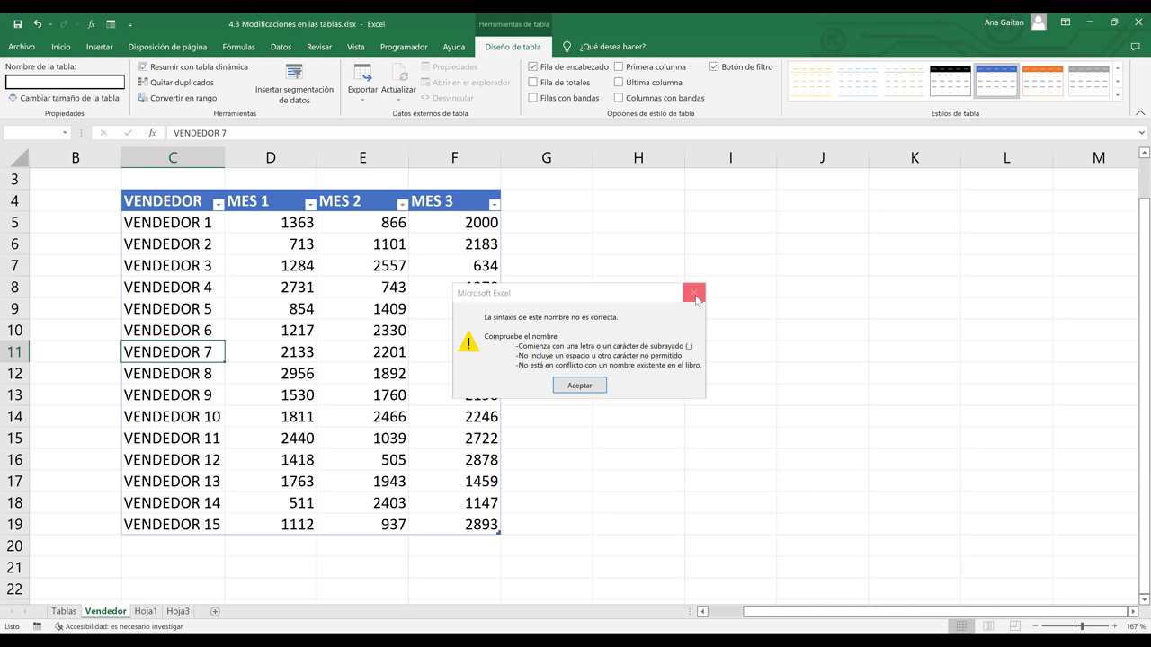
{"action": "left_click", "coordinate": [694, 294]}
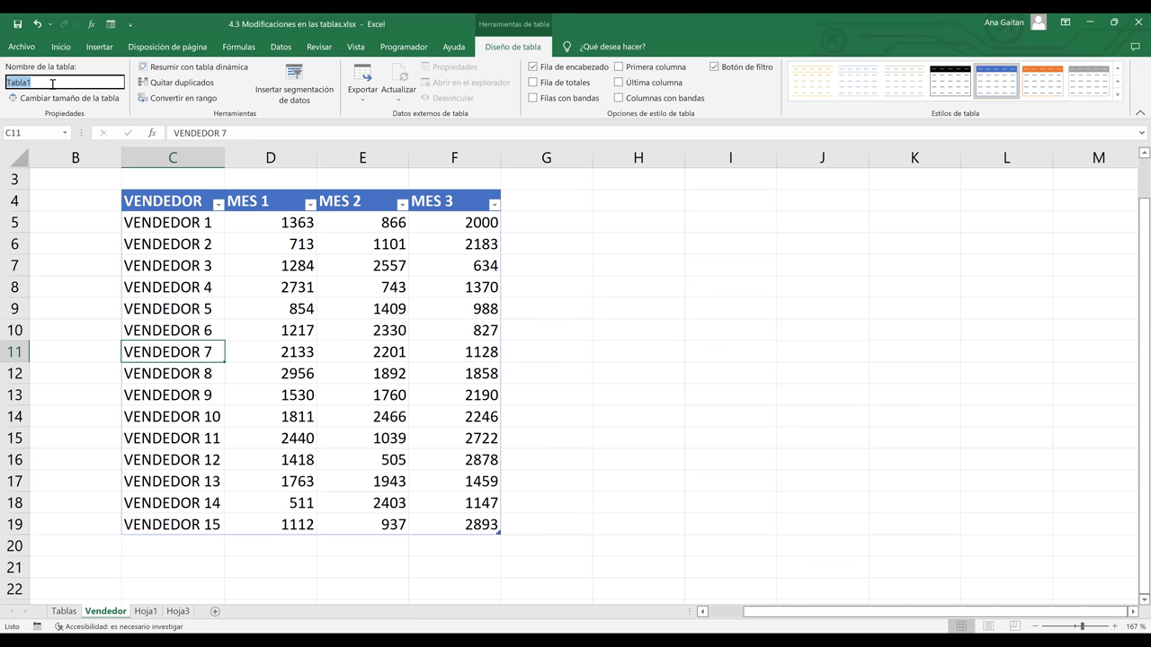
Step: Try to rename the seller table as "Ventas 1" with a space, and dismiss the resulting message
{"action": "key", "text": "BackSpace"}
{"action": "type", "text": "Ventas1"}
{"action": "key", "text": "Return"}
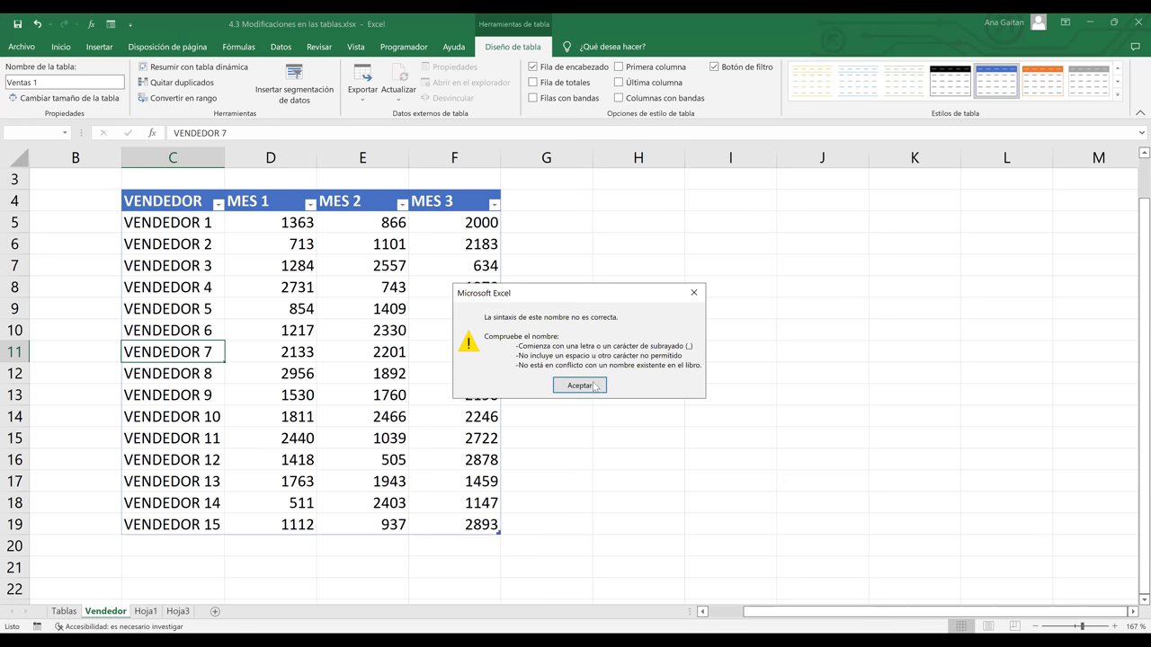
{"action": "key", "text": "Return"}
Step: Rename the seller table as Ventas1 and check the name from another table cell
{"action": "left_click", "coordinate": [41, 83]}
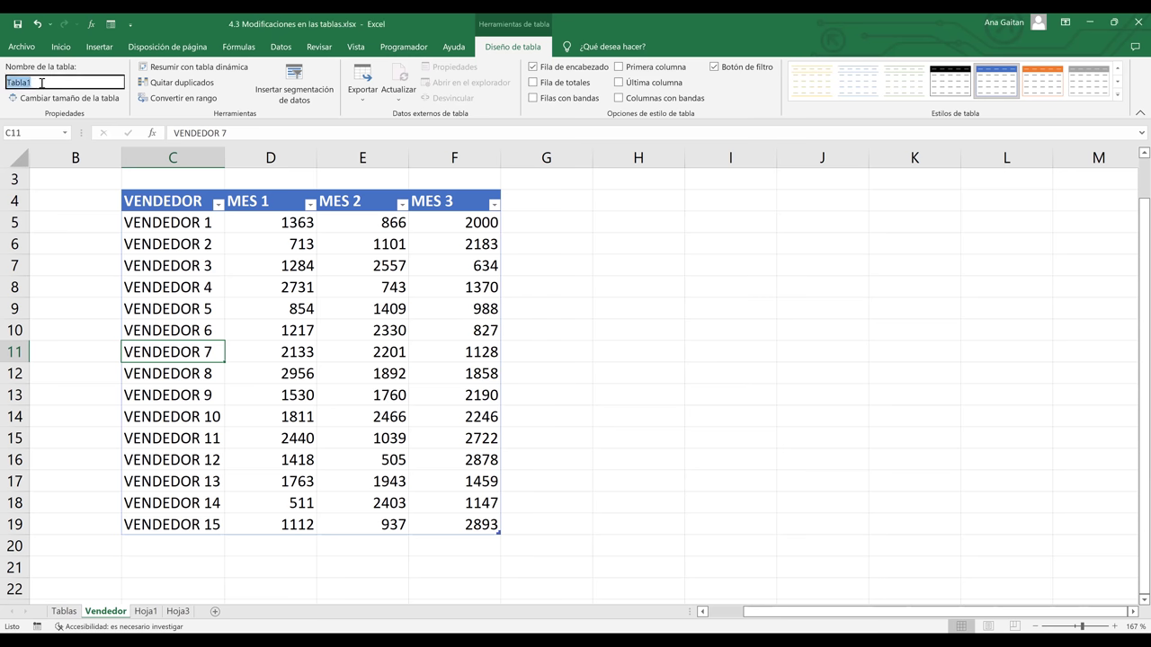
{"action": "type", "text": "Ventas_-1"}
{"action": "key", "text": "BackSpace"}
{"action": "key", "text": "Return"}
{"action": "left_click", "coordinate": [460, 437]}
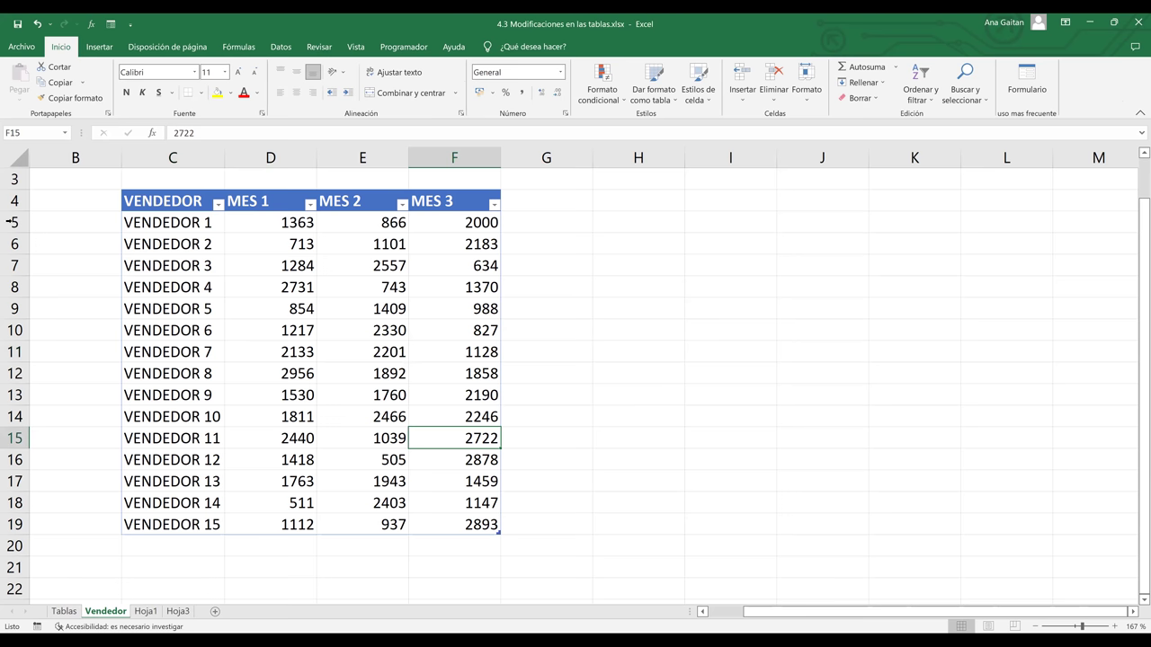
{"action": "left_click", "coordinate": [481, 222]}
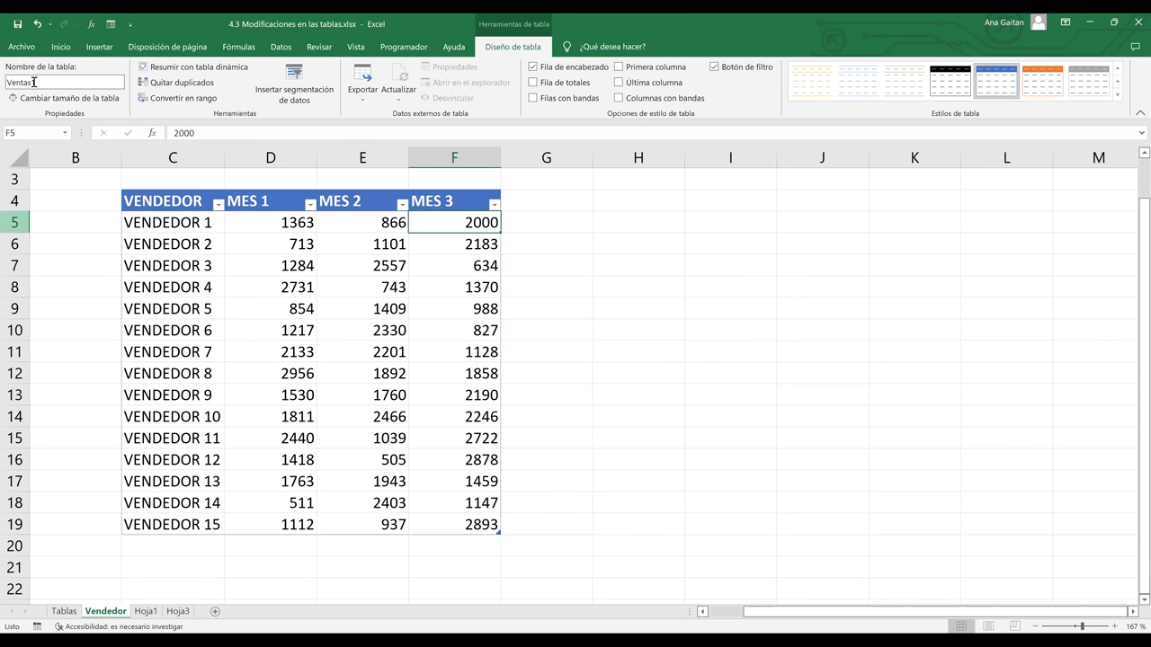
{"action": "left_click", "coordinate": [609, 304]}
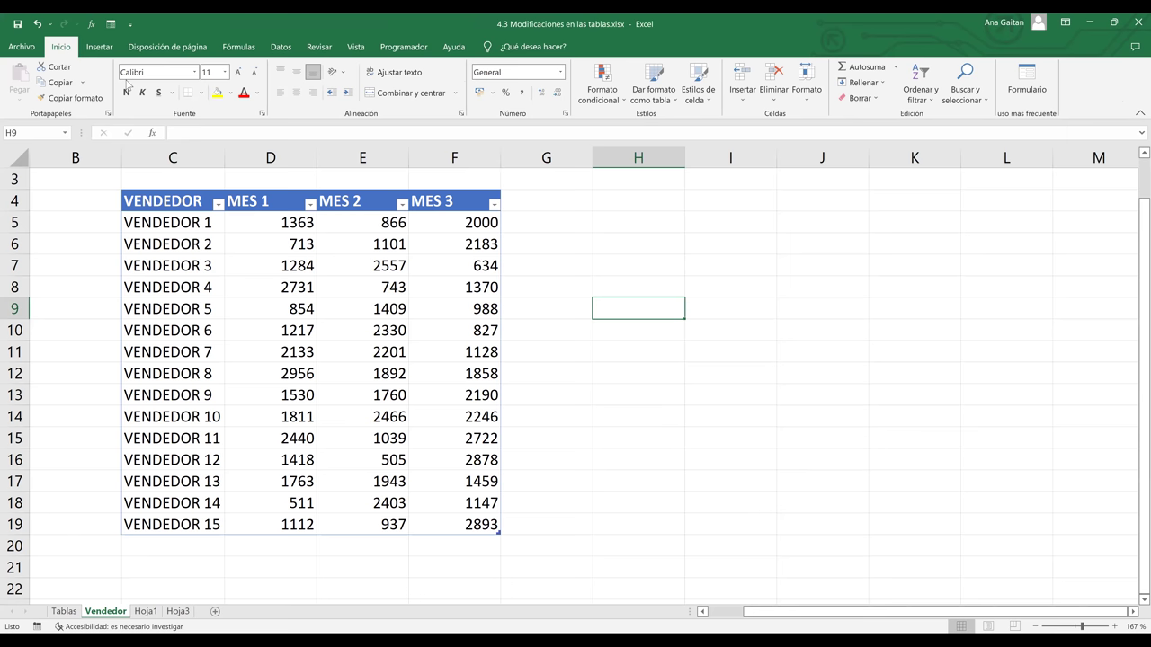
Step: Fill the VENDEDOR series down from VENDEDOR 1 and VENDEDOR 2 in C5:C6 to VENDEDOR 15 in the last table row
{"action": "left_click", "coordinate": [207, 265]}
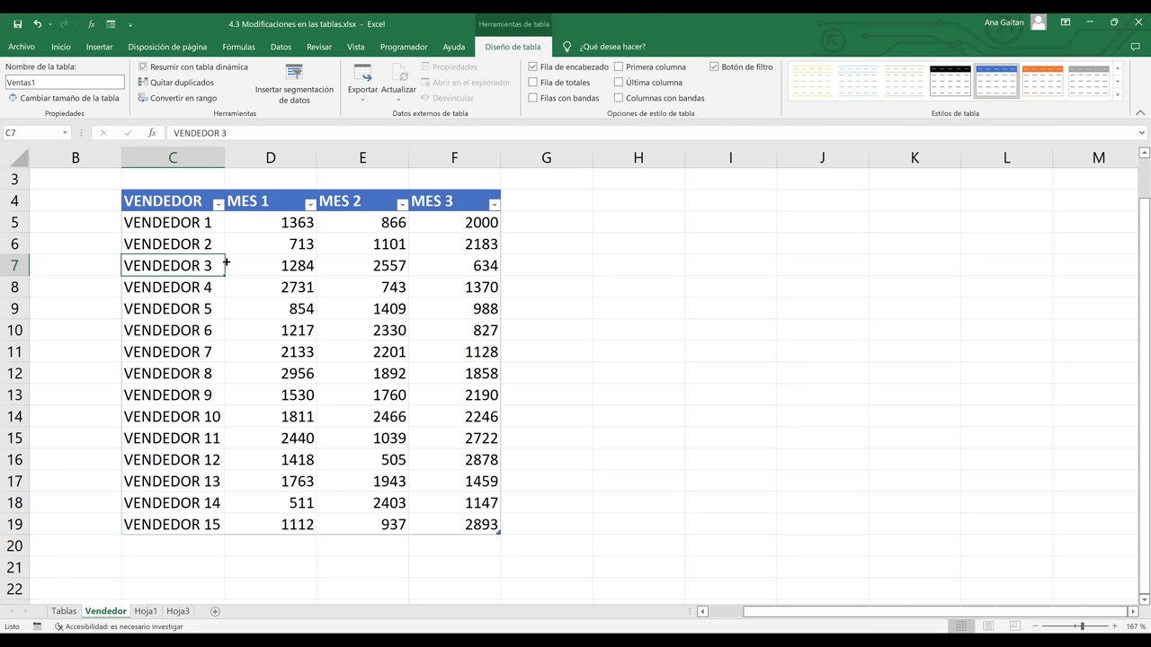
{"action": "key", "text": "Up"}
{"action": "key", "text": "Up"}
{"action": "key", "text": "shift+Down"}
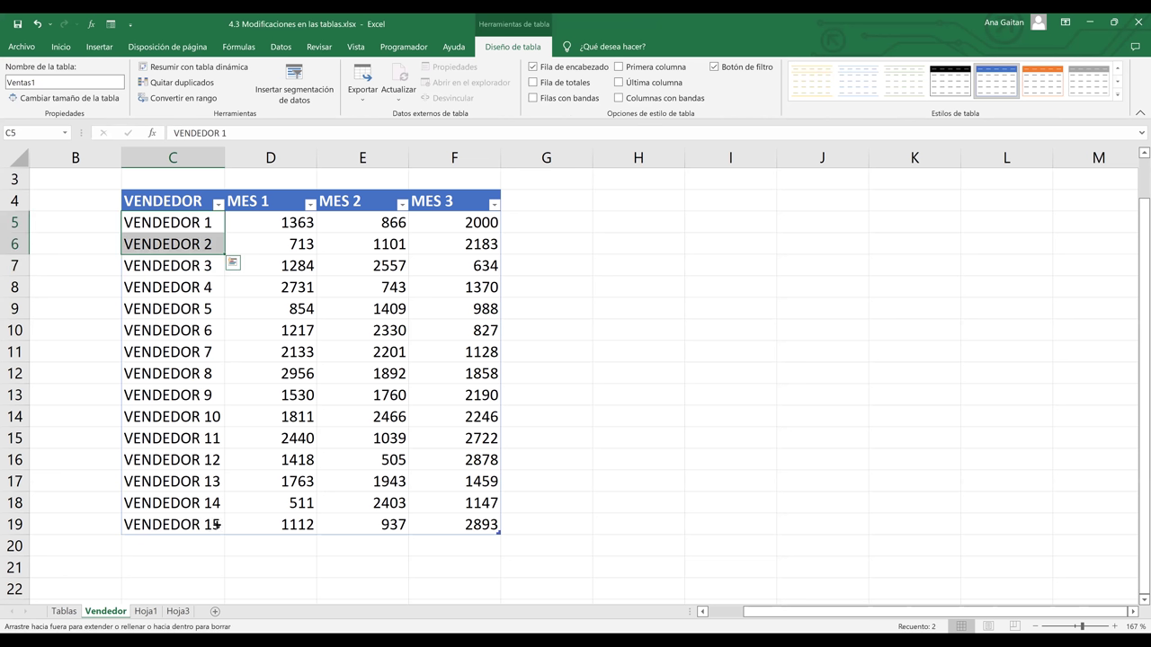
{"action": "left_click_drag", "start_coordinate": [217, 524], "coordinate": [226, 521]}
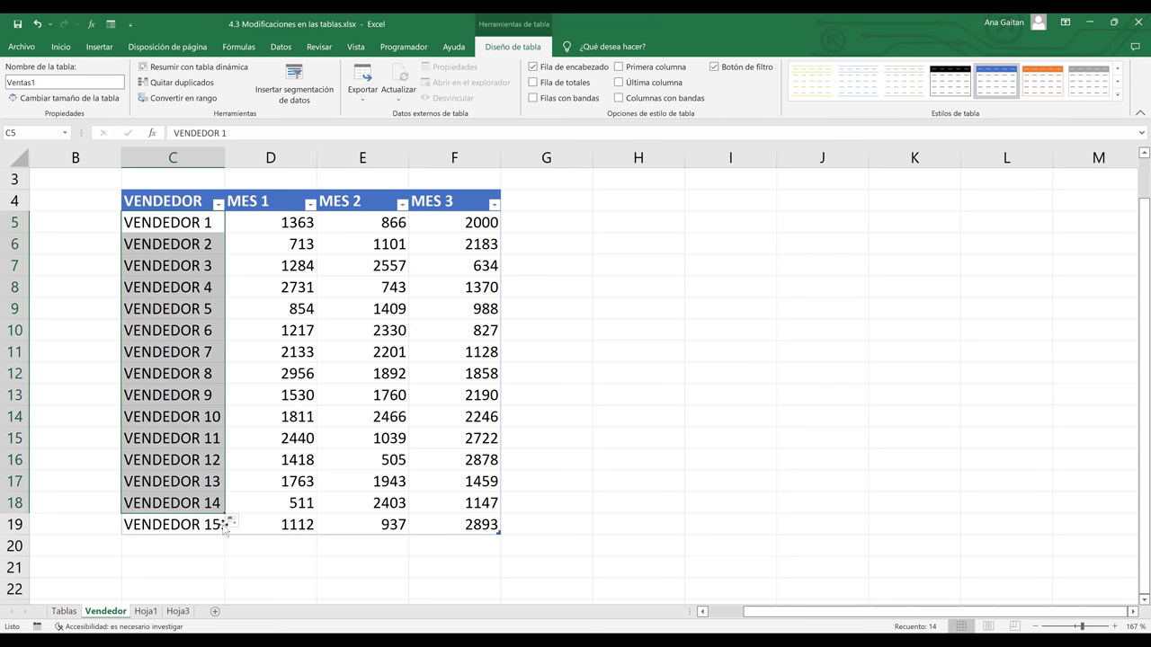
{"action": "left_click", "coordinate": [206, 444]}
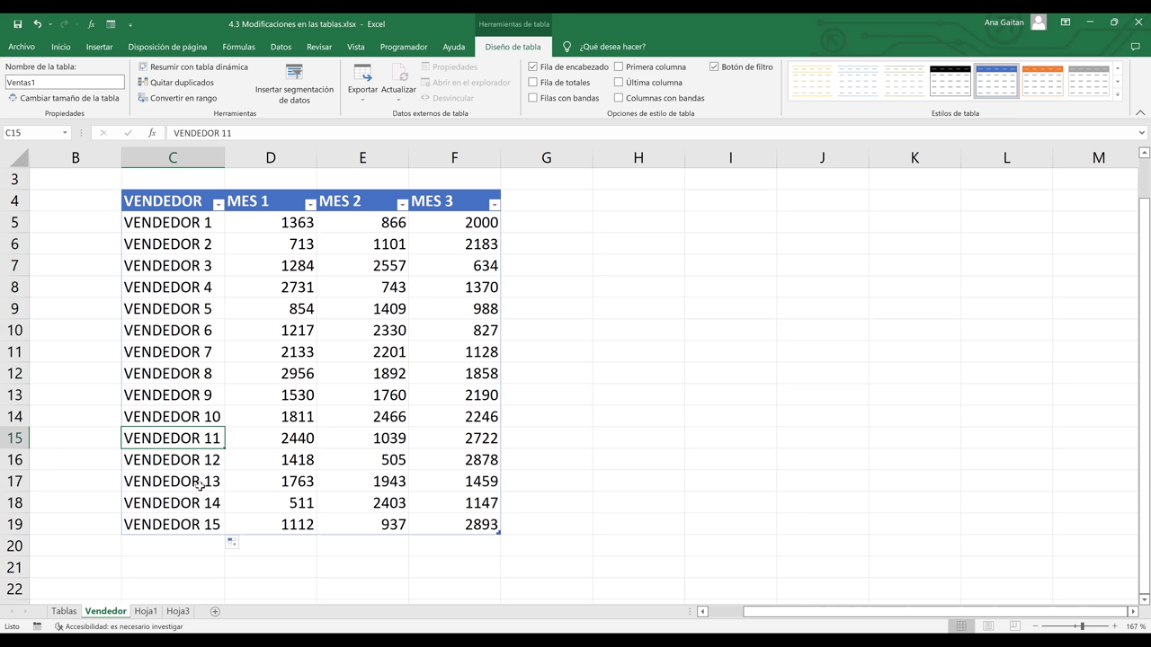
Step: Create repeated seller names by entering VENDEDOR 13 in C7 and C12, and VENDEDOR 8 in C19 and C9
{"action": "left_click", "coordinate": [13, 481]}
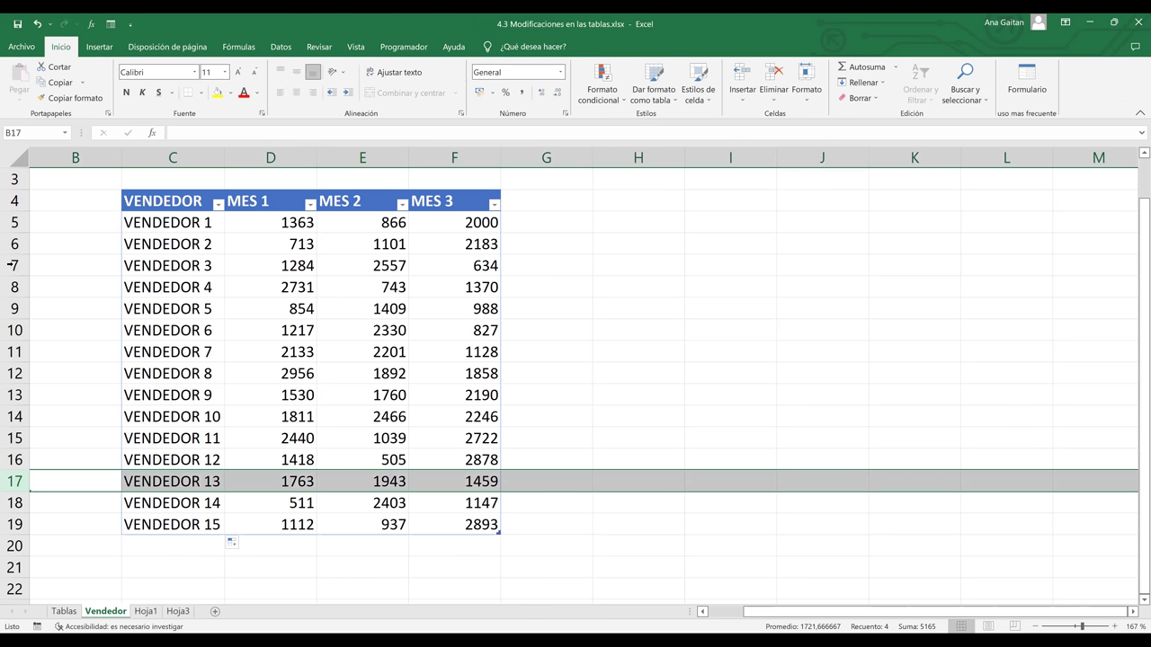
{"action": "left_click", "coordinate": [200, 267]}
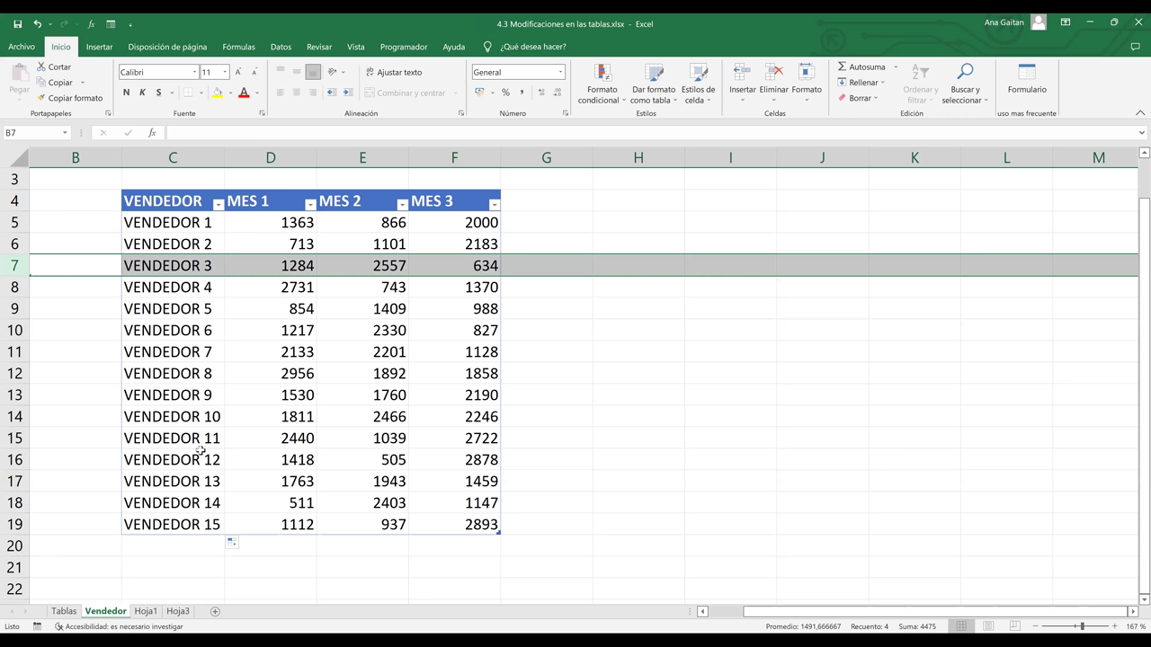
{"action": "double_click", "coordinate": [223, 372]}
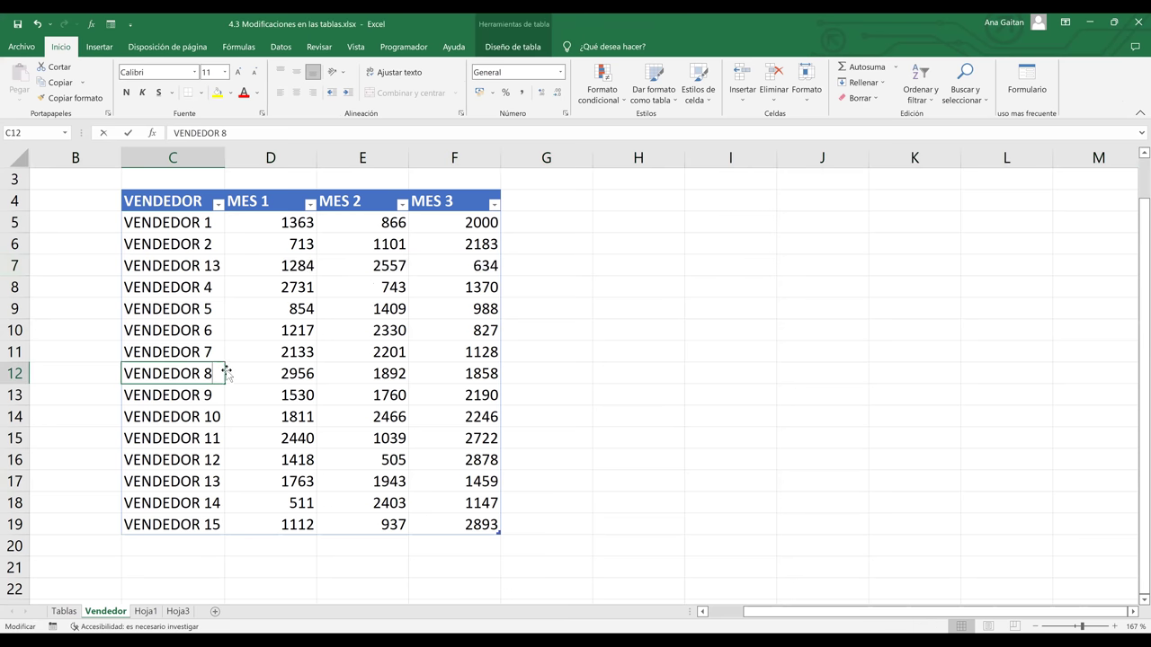
{"action": "key", "text": "BackSpace"}
{"action": "type", "text": "1"}
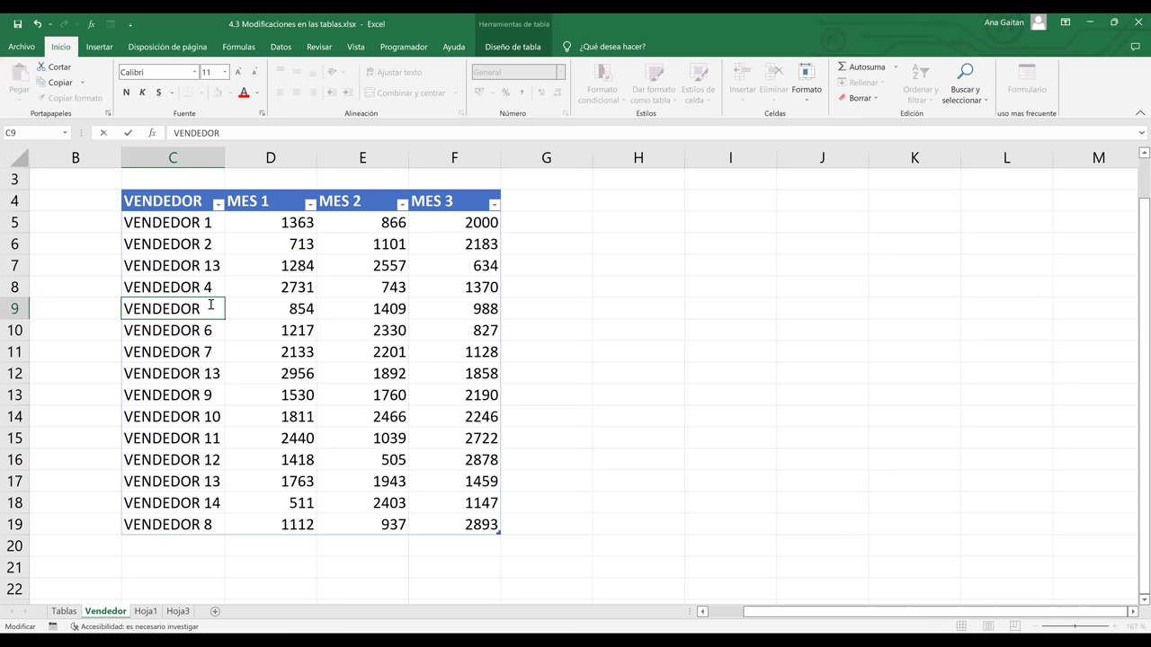
{"action": "type", "text": "8"}
{"action": "left_click", "coordinate": [464, 432]}
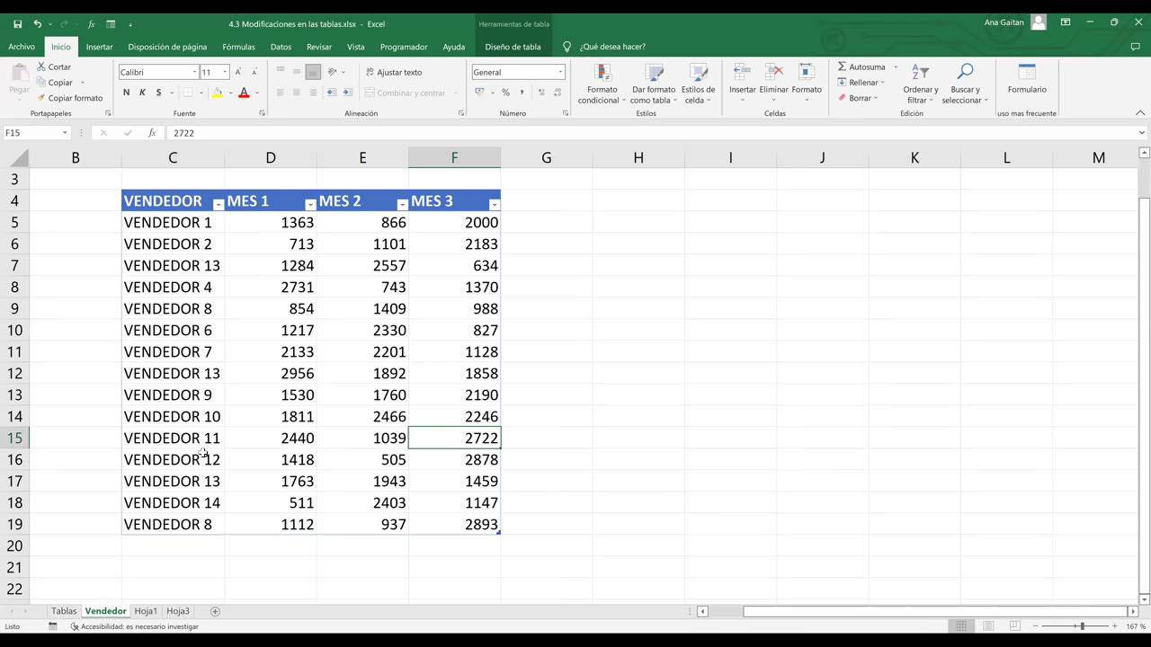
Step: Examine the repeated names in the VENDEDOR column and the month values beside them
{"action": "left_click_drag", "start_coordinate": [184, 266], "coordinate": [180, 416]}
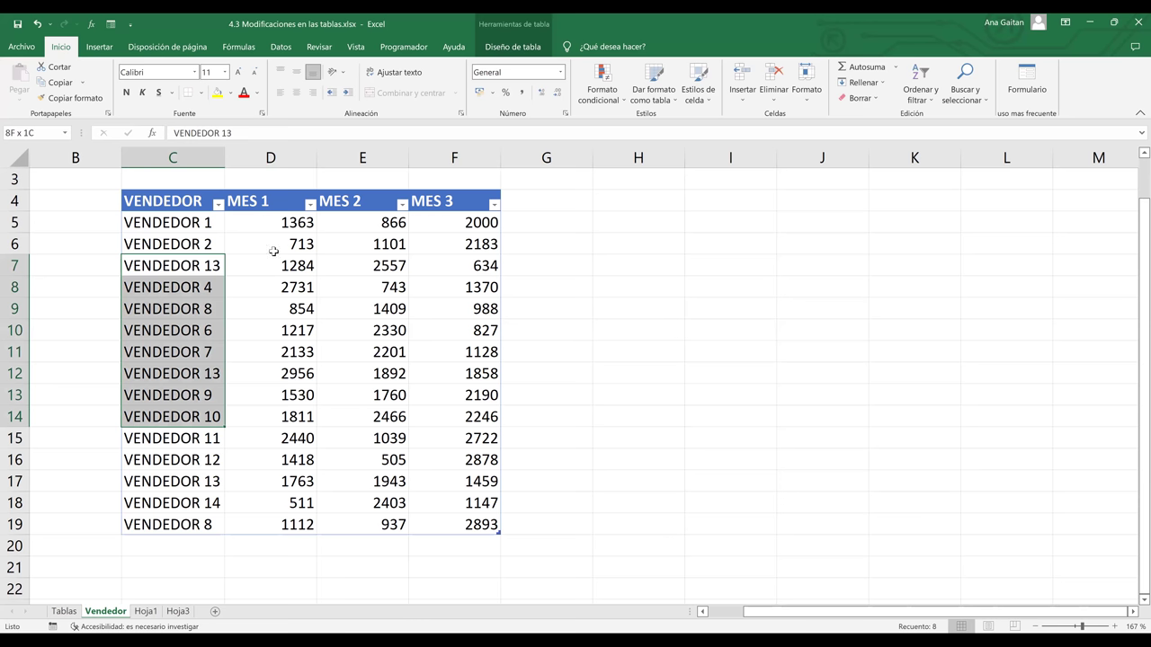
{"action": "left_click", "coordinate": [175, 238]}
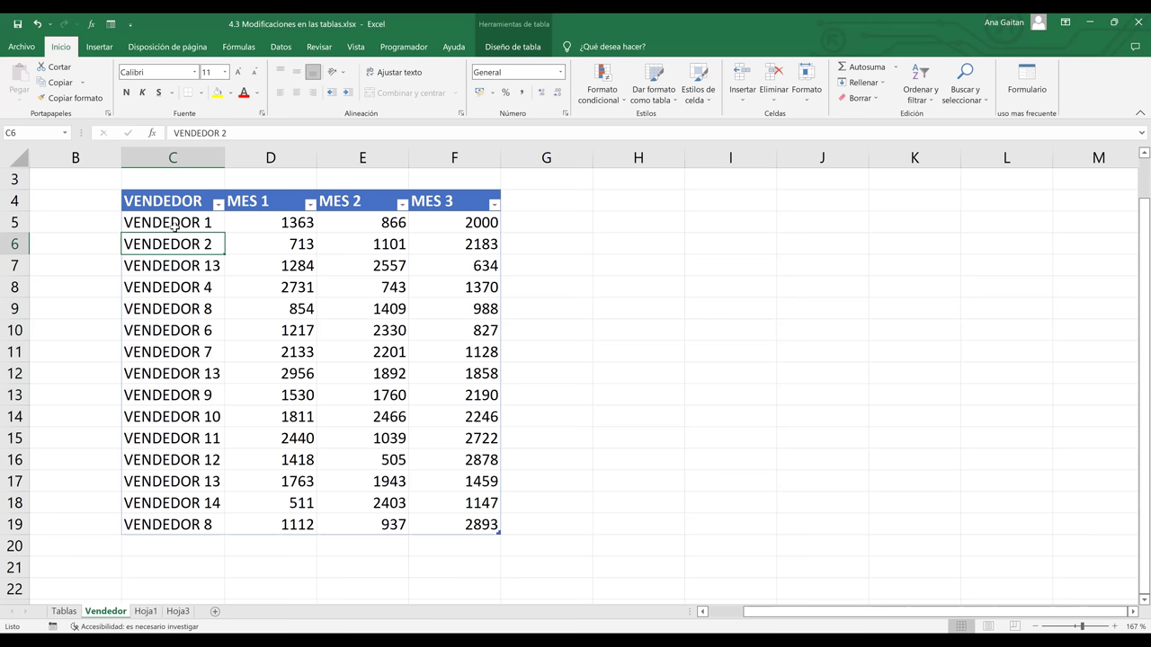
{"action": "left_click_drag", "start_coordinate": [174, 225], "coordinate": [171, 277]}
{"action": "left_click_drag", "start_coordinate": [173, 350], "coordinate": [169, 524]}
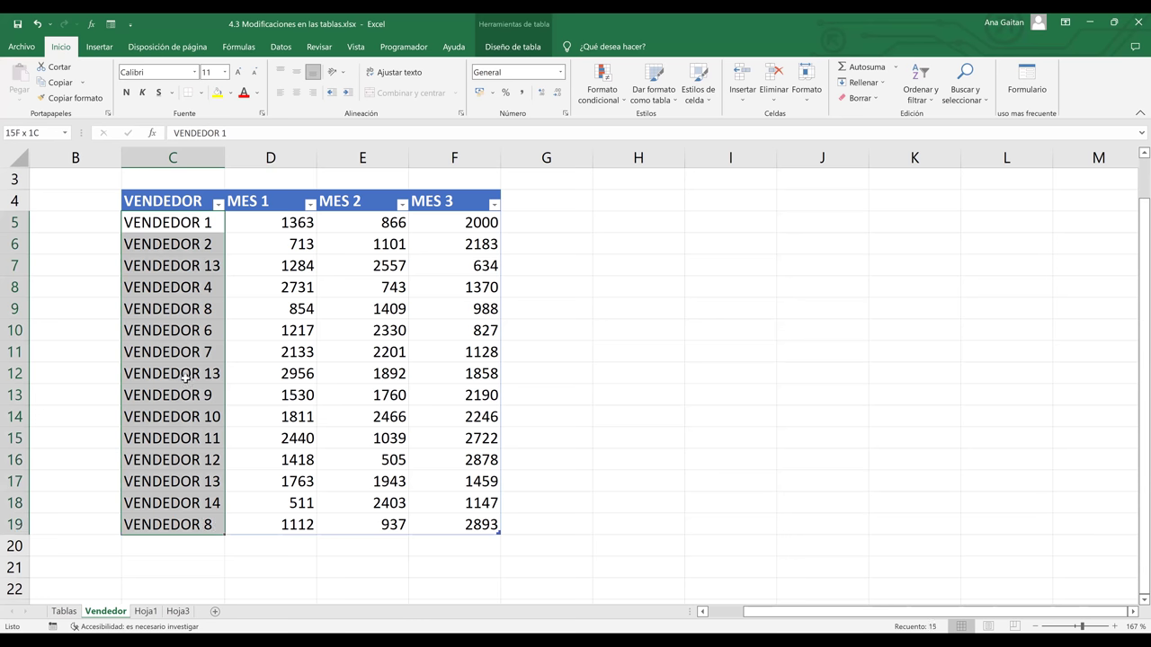
{"action": "left_click", "coordinate": [272, 227]}
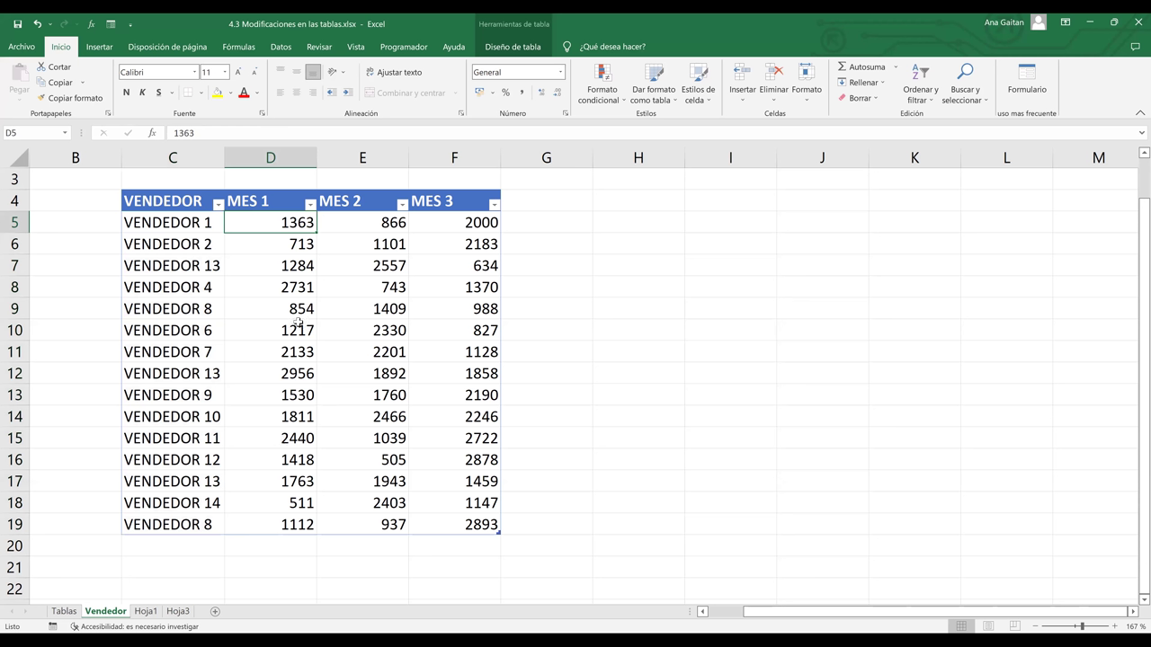
{"action": "left_click", "coordinate": [405, 332]}
{"action": "left_click", "coordinate": [478, 346]}
{"action": "left_click", "coordinate": [632, 347]}
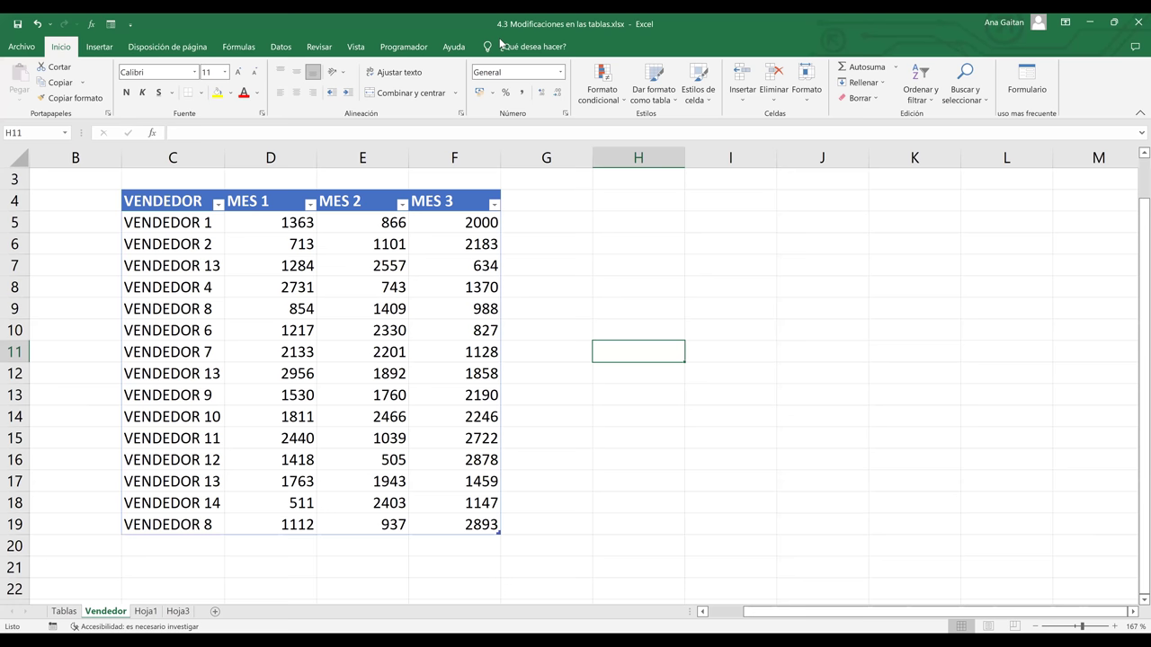
Step: Open the duplicate removal options for the Ventas1 table and move the dialog clear of the data
{"action": "key", "text": "Left"}
{"action": "key", "text": "Left"}
{"action": "key", "text": "Left"}
{"action": "key", "text": "Down"}
{"action": "key", "text": "Down"}
{"action": "key", "text": "Down"}
{"action": "key", "text": "Down"}
{"action": "key", "text": "Down"}
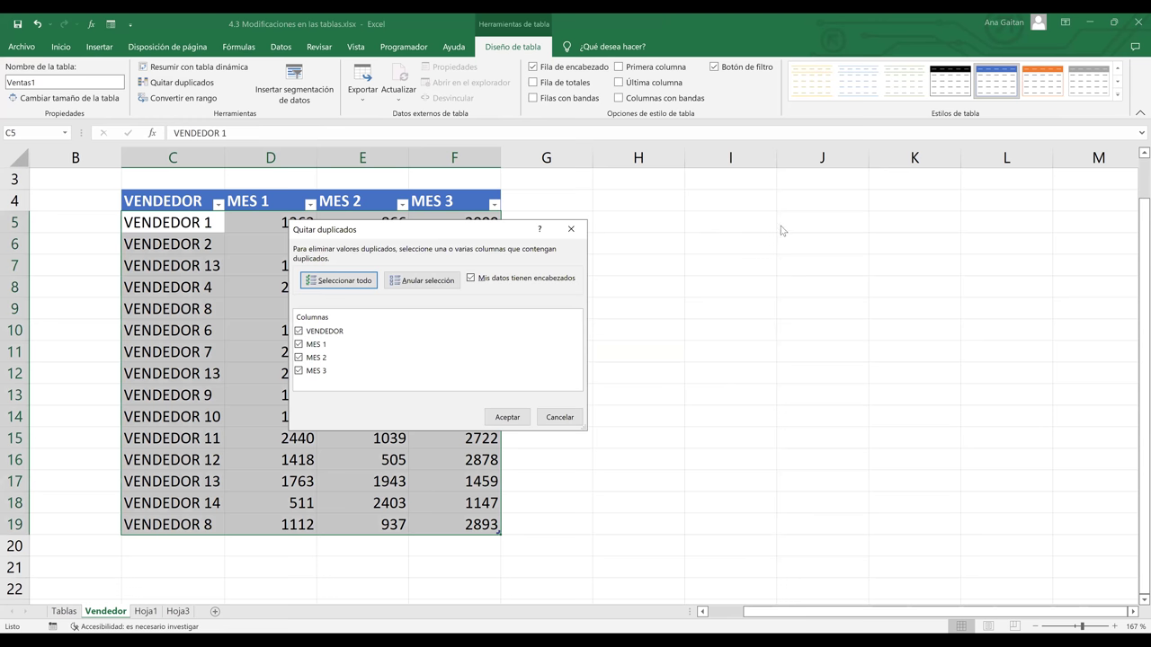
{"action": "left_click_drag", "start_coordinate": [781, 231], "coordinate": [781, 230]}
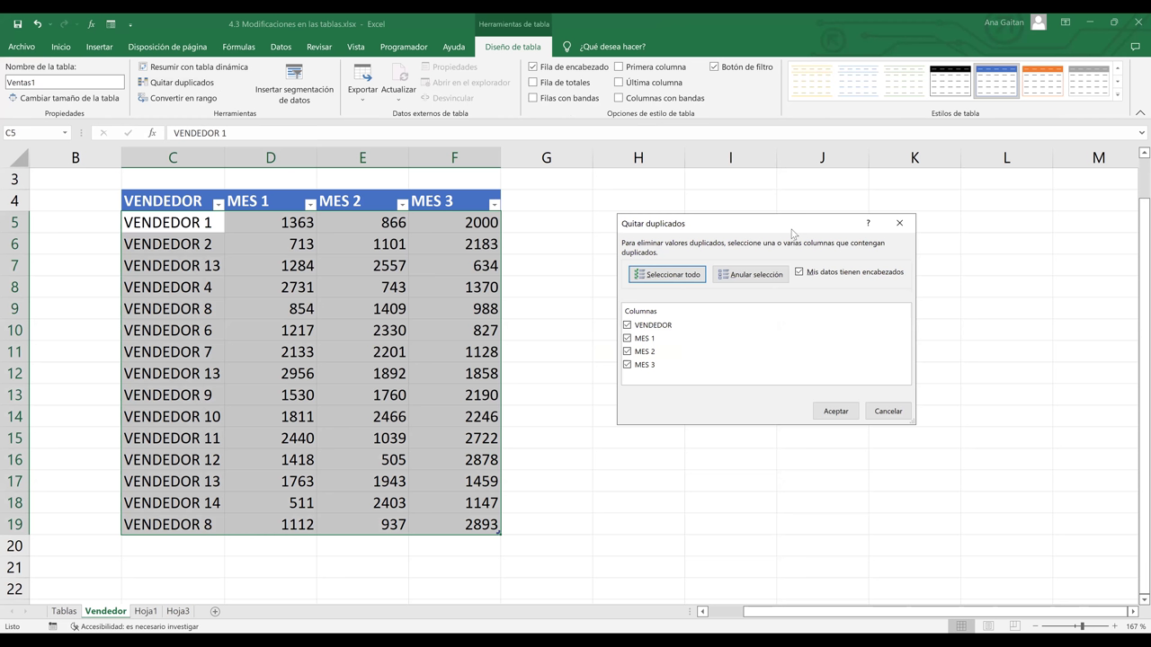
Step: Exclude all columns from the duplicate comparison at once, and include them all again
{"action": "left_click", "coordinate": [664, 281]}
{"action": "left_click", "coordinate": [751, 275]}
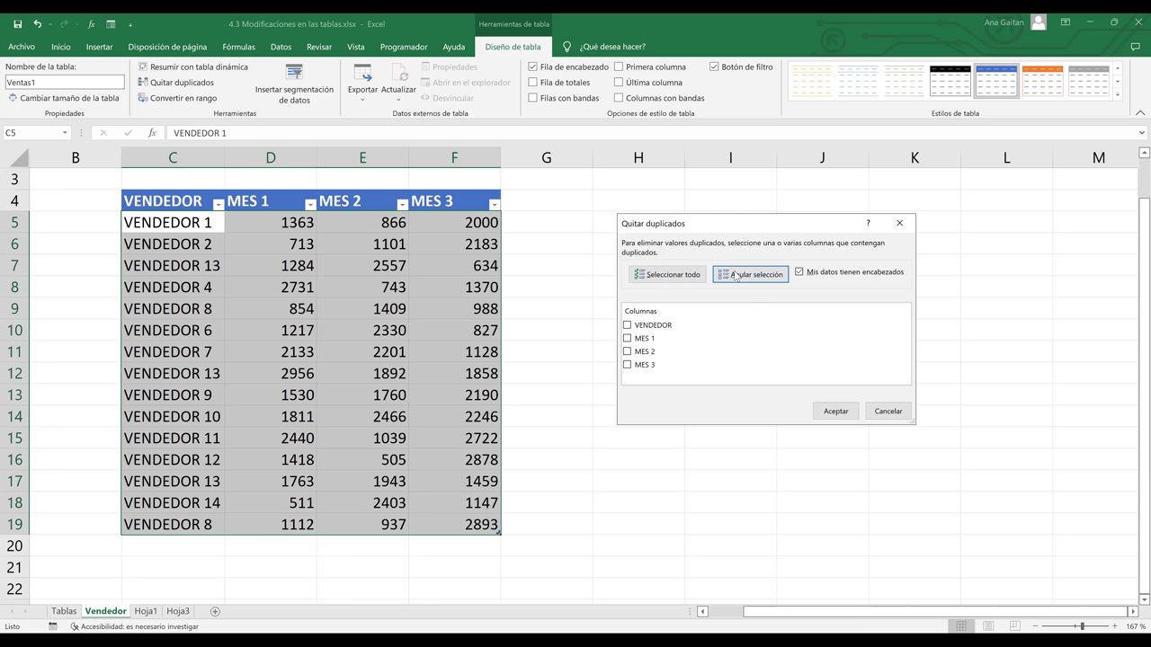
{"action": "left_click", "coordinate": [669, 275]}
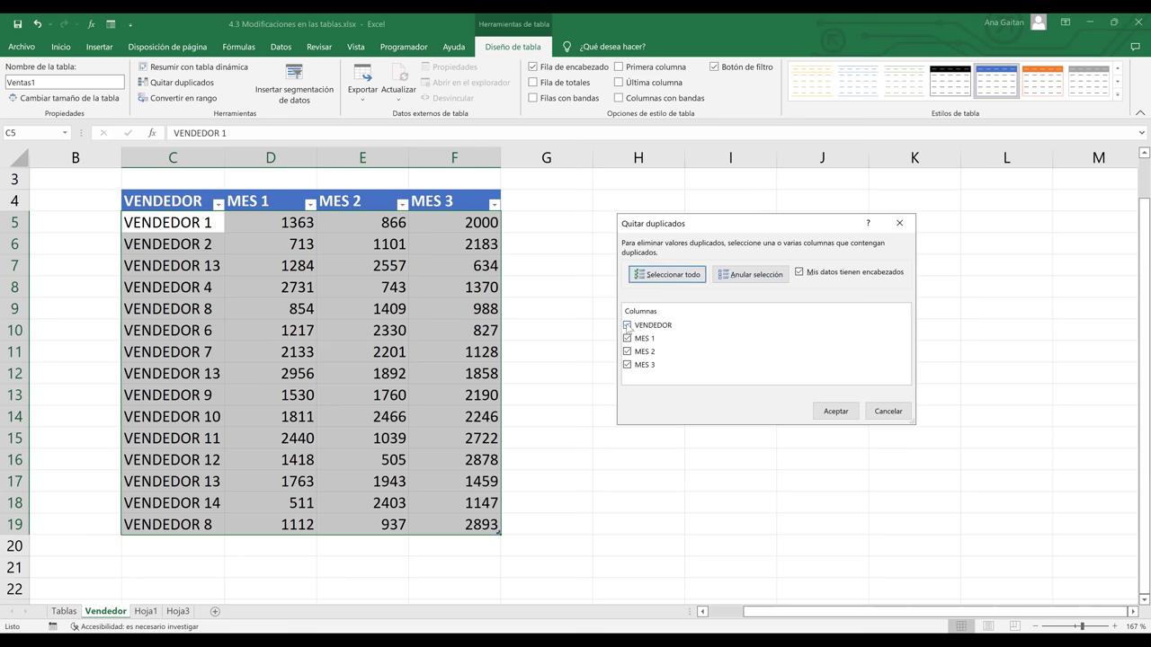
Step: Exclude VENDEDOR, MES 1, MES 2 and MES 3 from the duplicate comparison one at a time, and clear the whole column selection
{"action": "left_click", "coordinate": [628, 326]}
{"action": "left_click", "coordinate": [627, 338]}
{"action": "left_click", "coordinate": [627, 351]}
{"action": "left_click", "coordinate": [627, 365]}
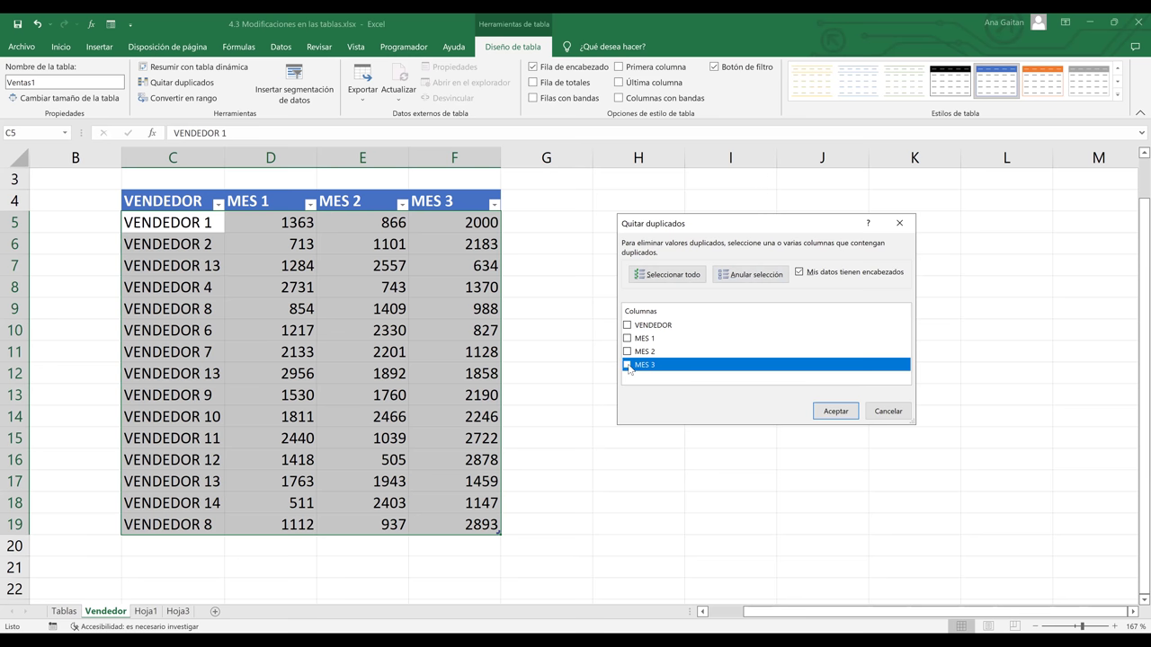
{"action": "left_click", "coordinate": [756, 275]}
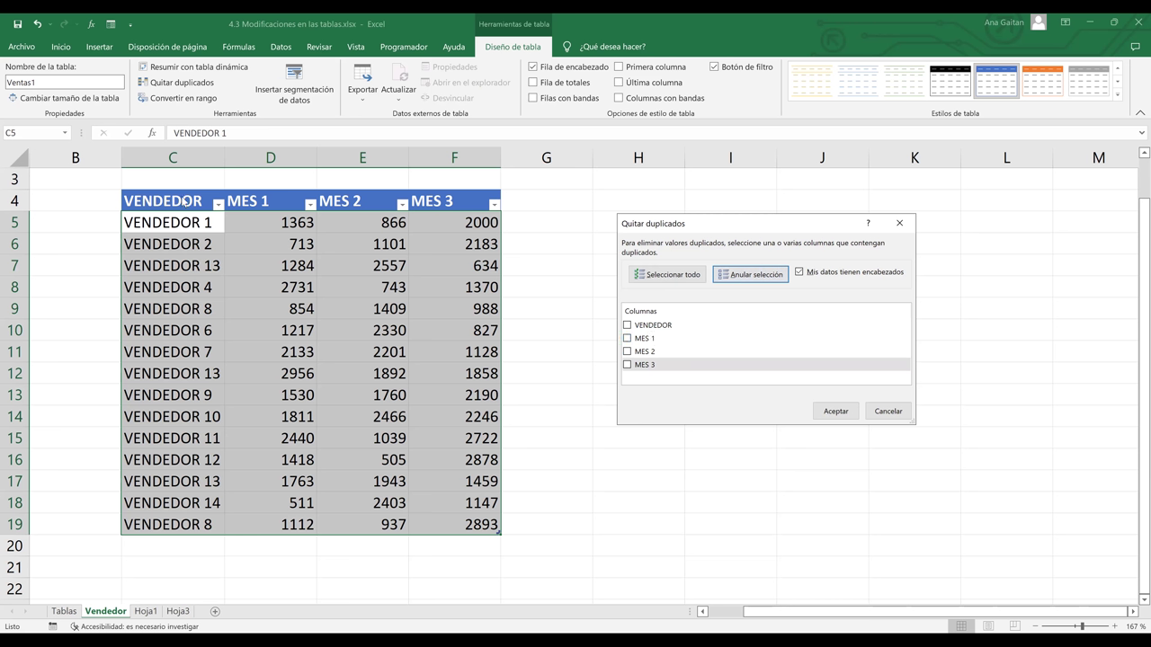
Step: Include only VENDEDOR in the comparison, and switch the option that the data has headers off and on again
{"action": "left_click", "coordinate": [627, 325]}
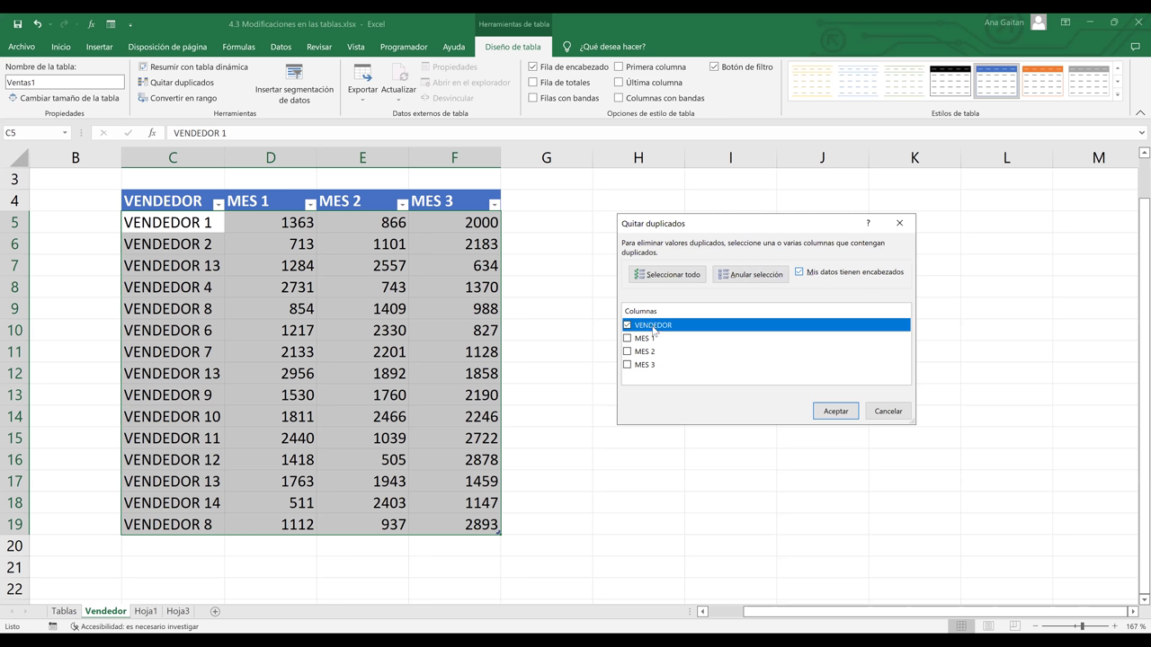
{"action": "key", "text": "alt+m"}
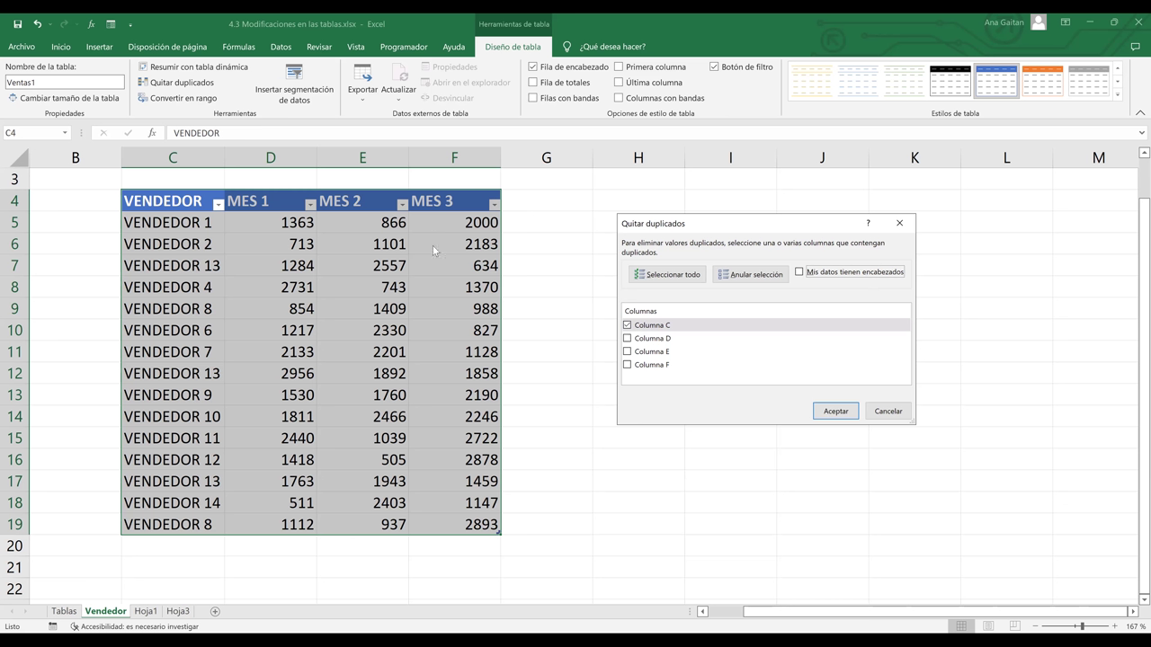
{"action": "left_click", "coordinate": [802, 274]}
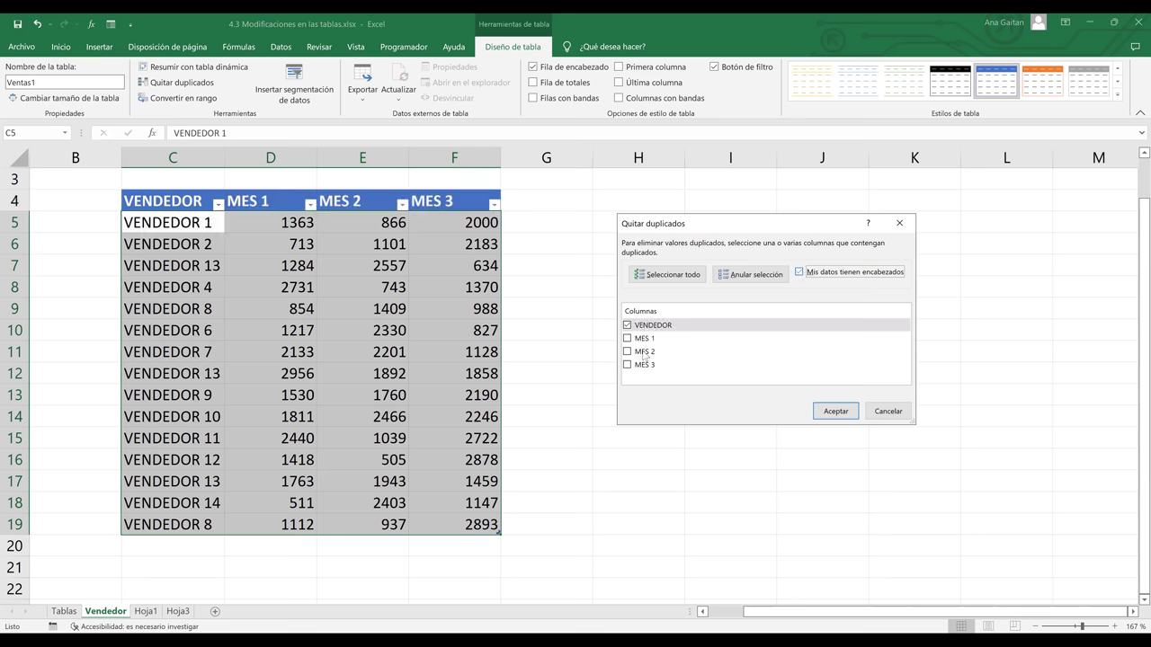
Step: Include MES 1, MES 3 and MES 2 in the duplicate comparison as well, and clear the whole column selection
{"action": "left_click", "coordinate": [626, 339]}
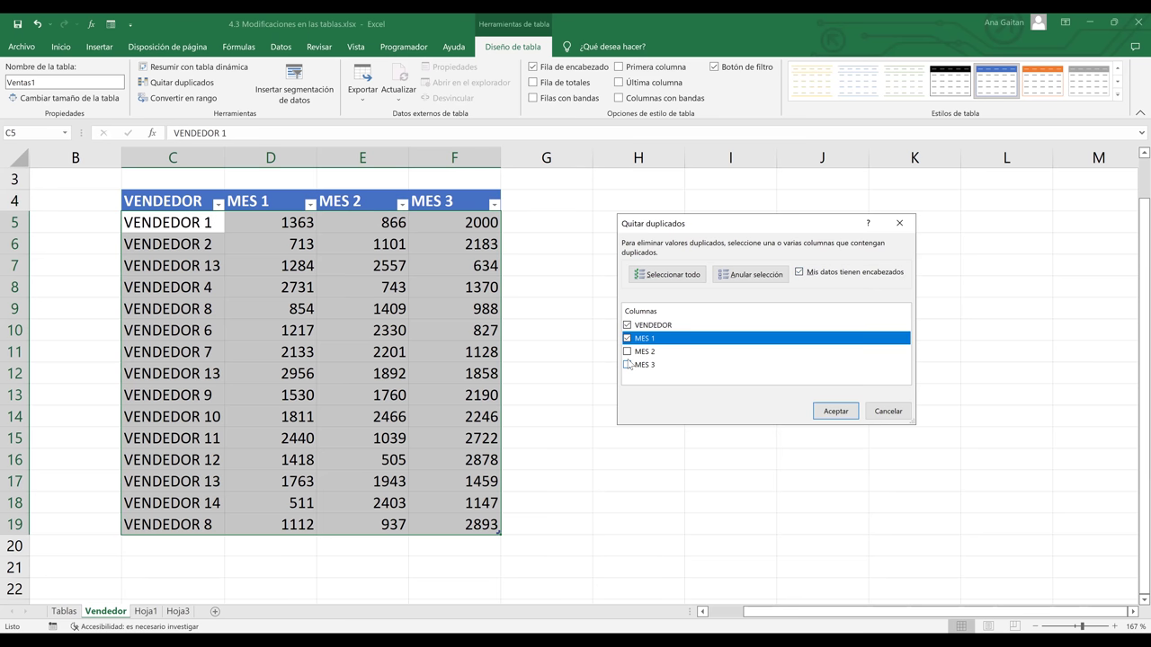
{"action": "left_click", "coordinate": [629, 364]}
{"action": "left_click", "coordinate": [628, 351]}
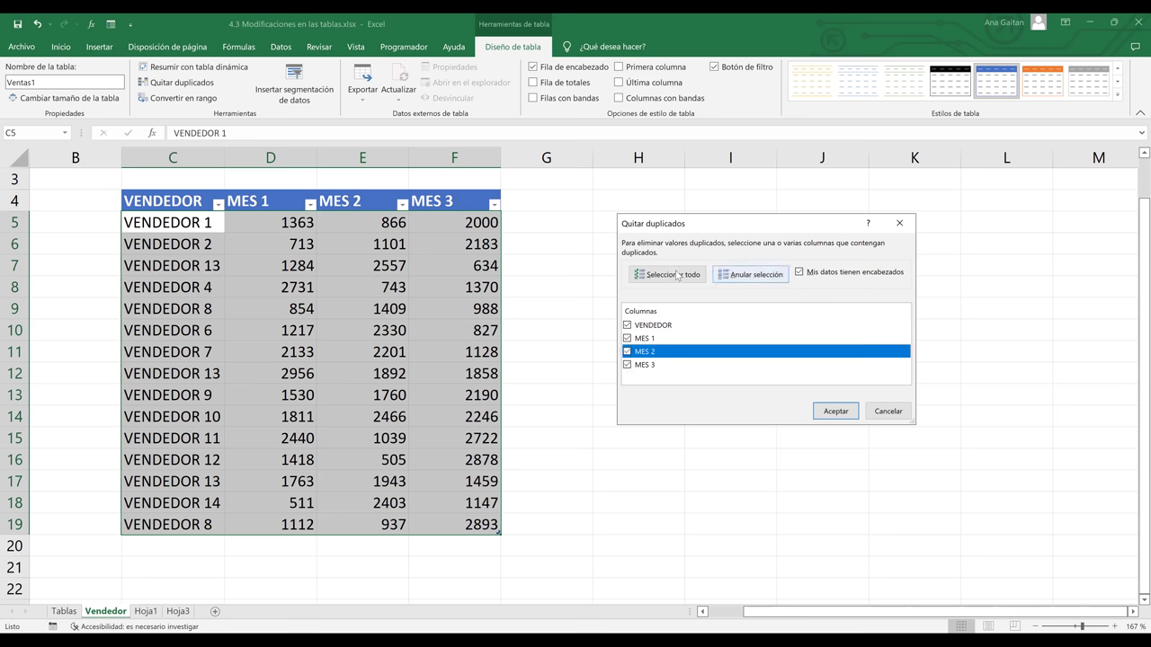
{"action": "left_click", "coordinate": [737, 280]}
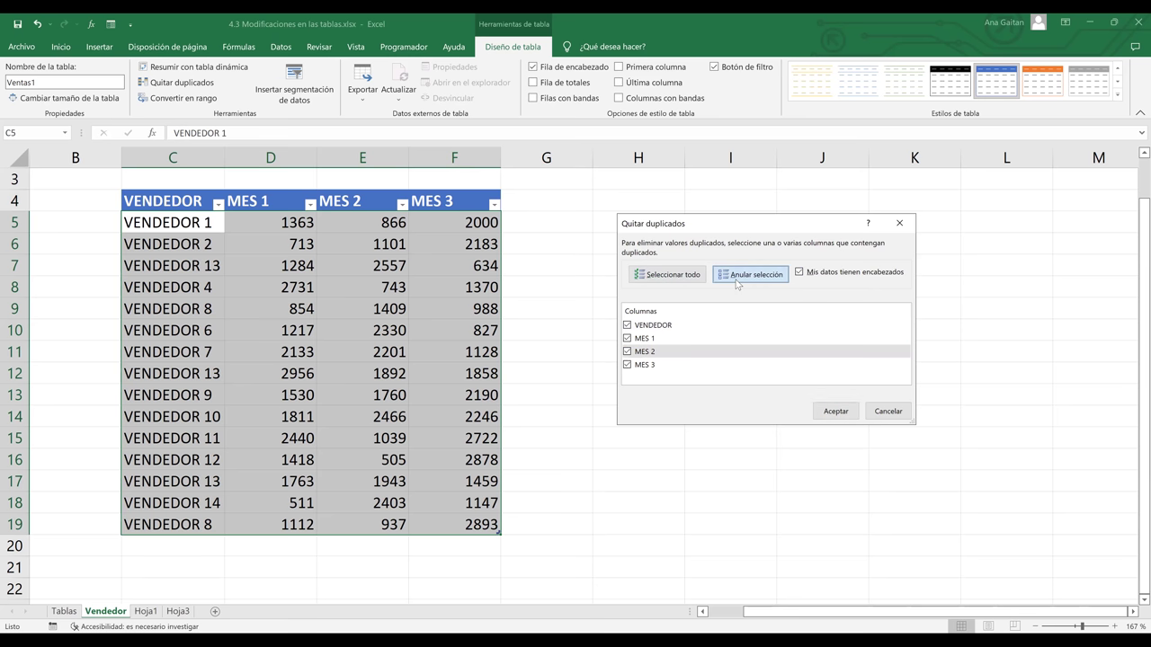
Step: Remove the duplicates from the Ventas1 table by comparing only the VENDEDOR column, and dismiss the summary message
{"action": "left_click", "coordinate": [632, 328]}
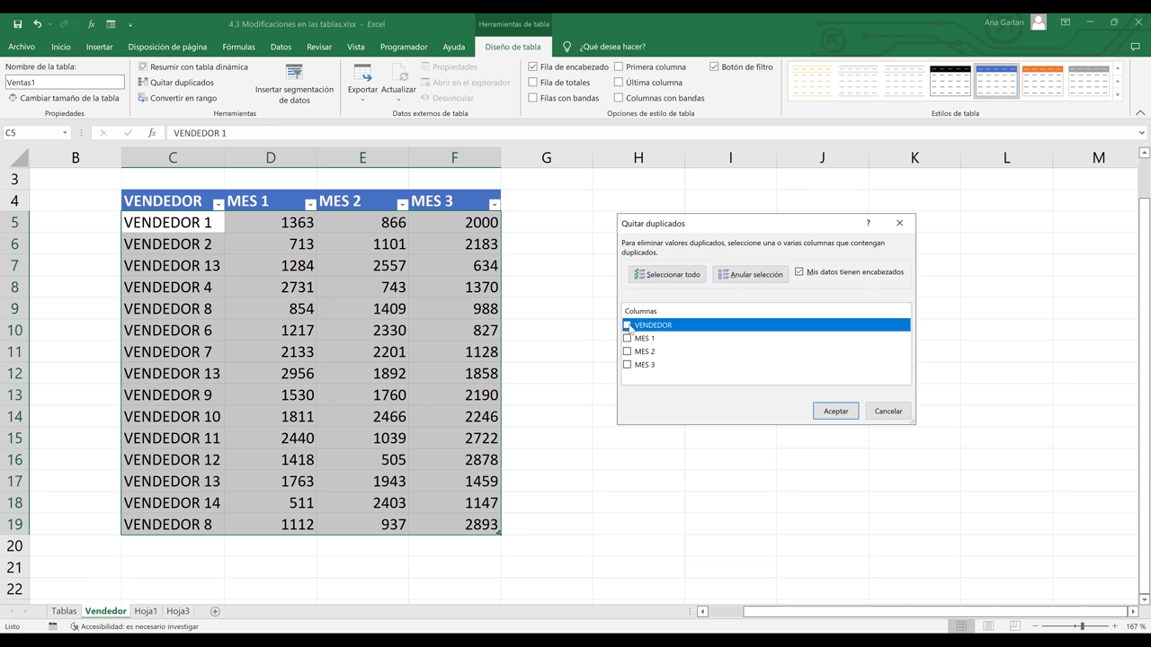
{"action": "left_click", "coordinate": [629, 327]}
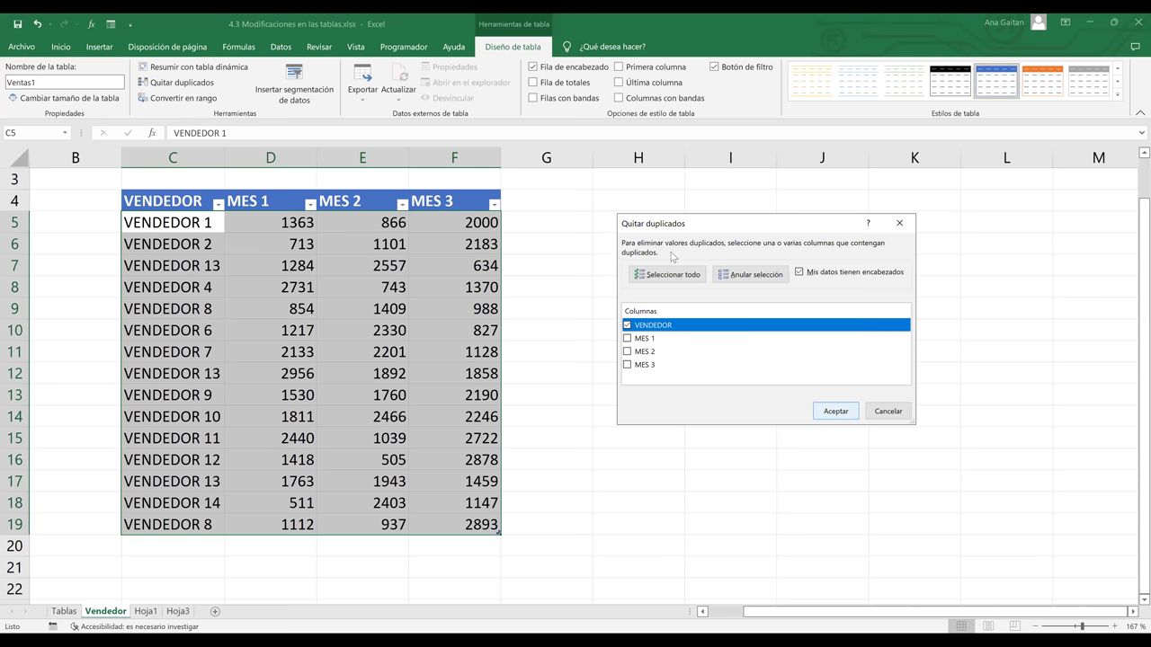
{"action": "key", "text": "Return"}
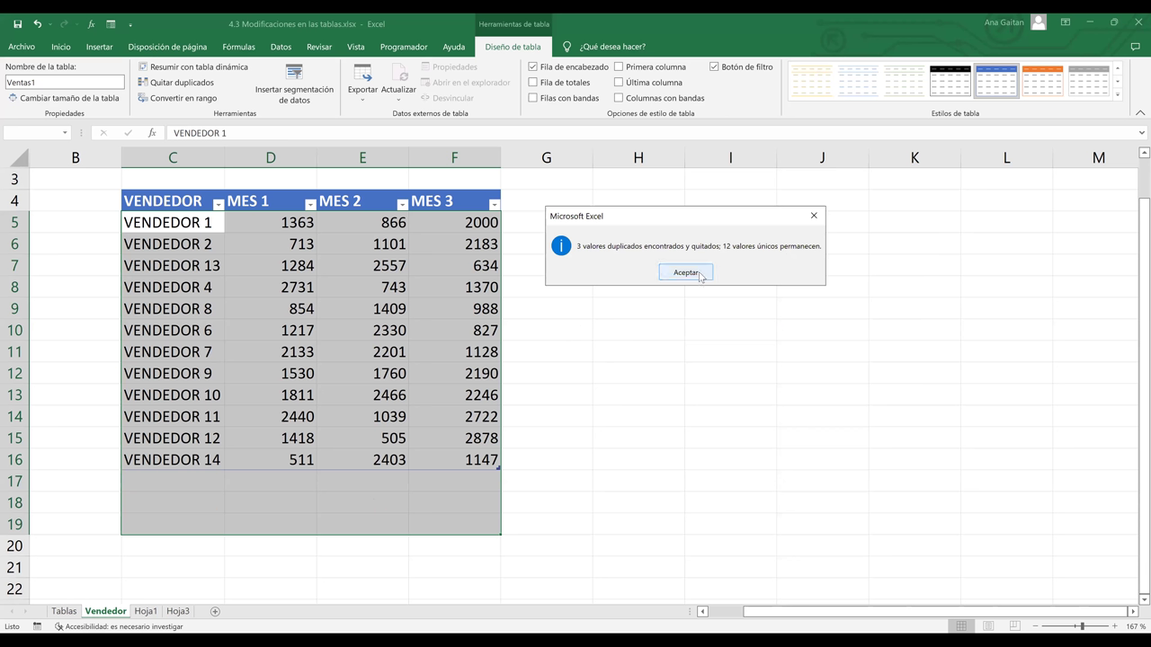
{"action": "key", "text": "Return"}
Step: Examine the seller names left in the VENDEDOR column, checking which rows were kept for the previously repeated sellers
{"action": "left_click", "coordinate": [188, 227]}
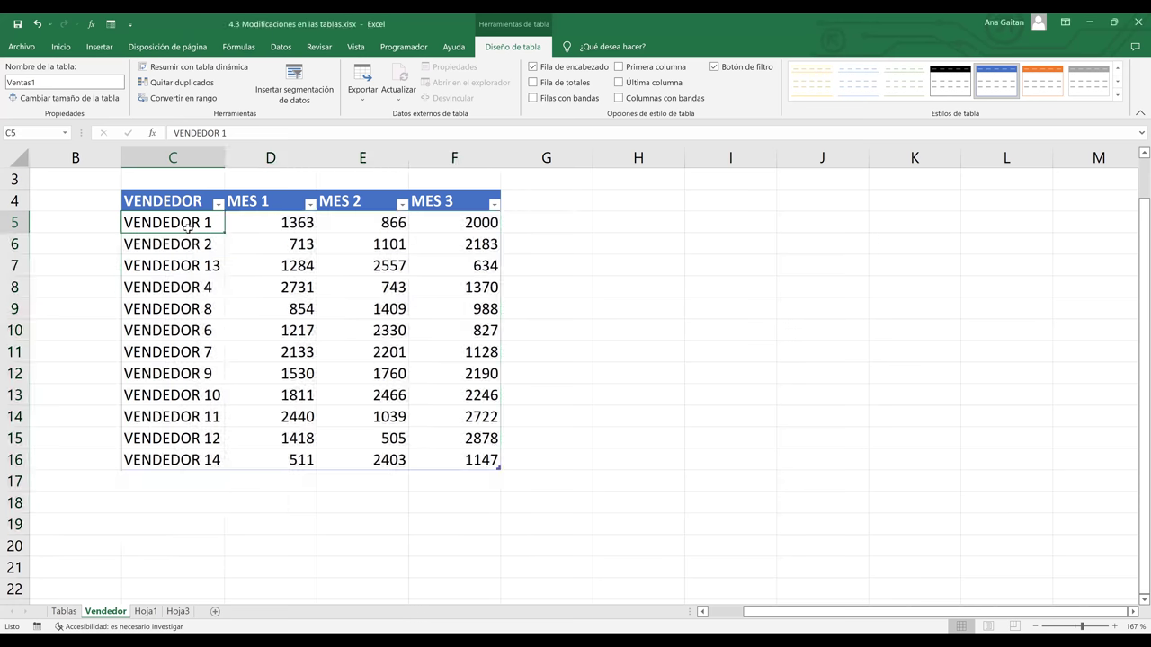
{"action": "left_click", "coordinate": [196, 286]}
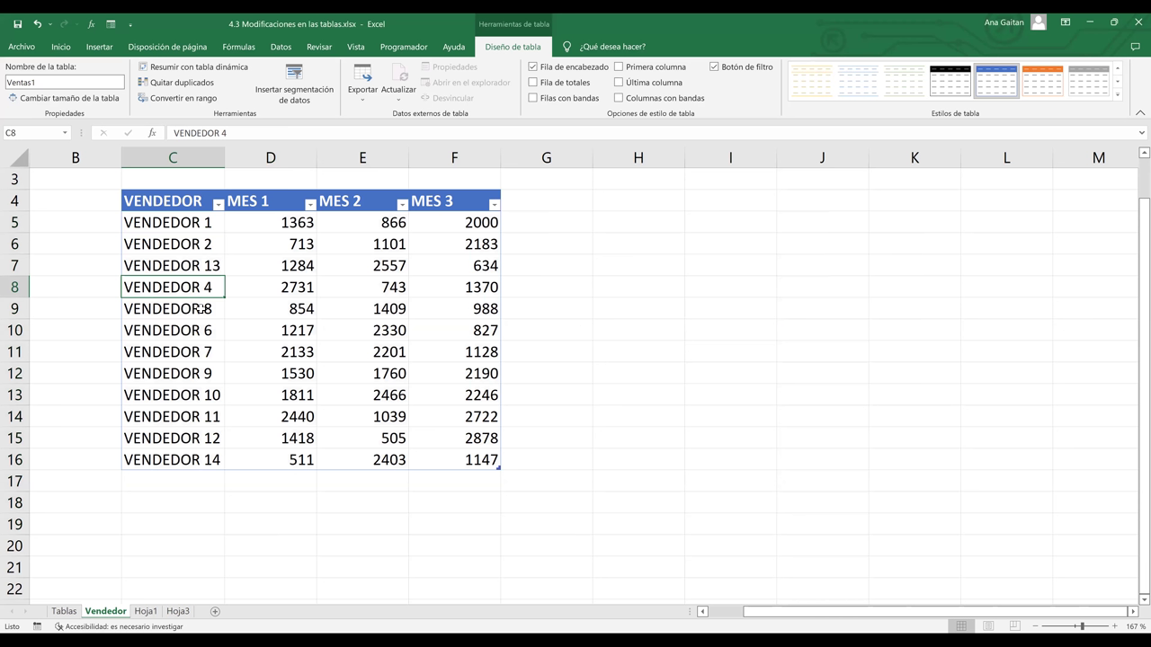
{"action": "left_click", "coordinate": [205, 353]}
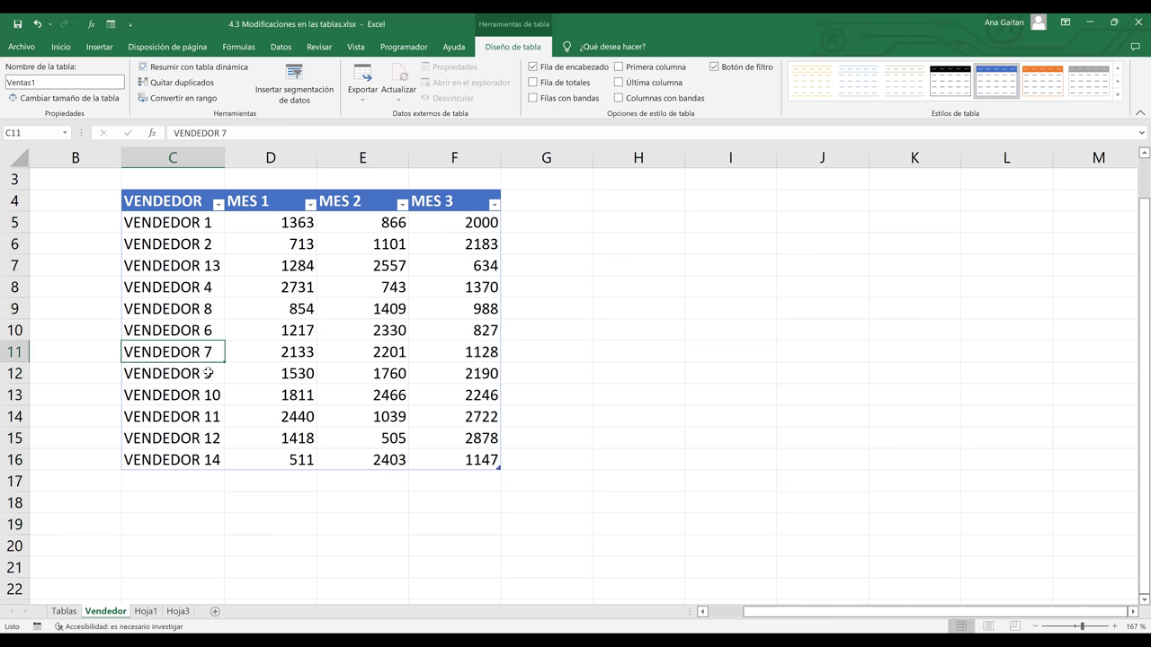
{"action": "key", "text": "Down"}
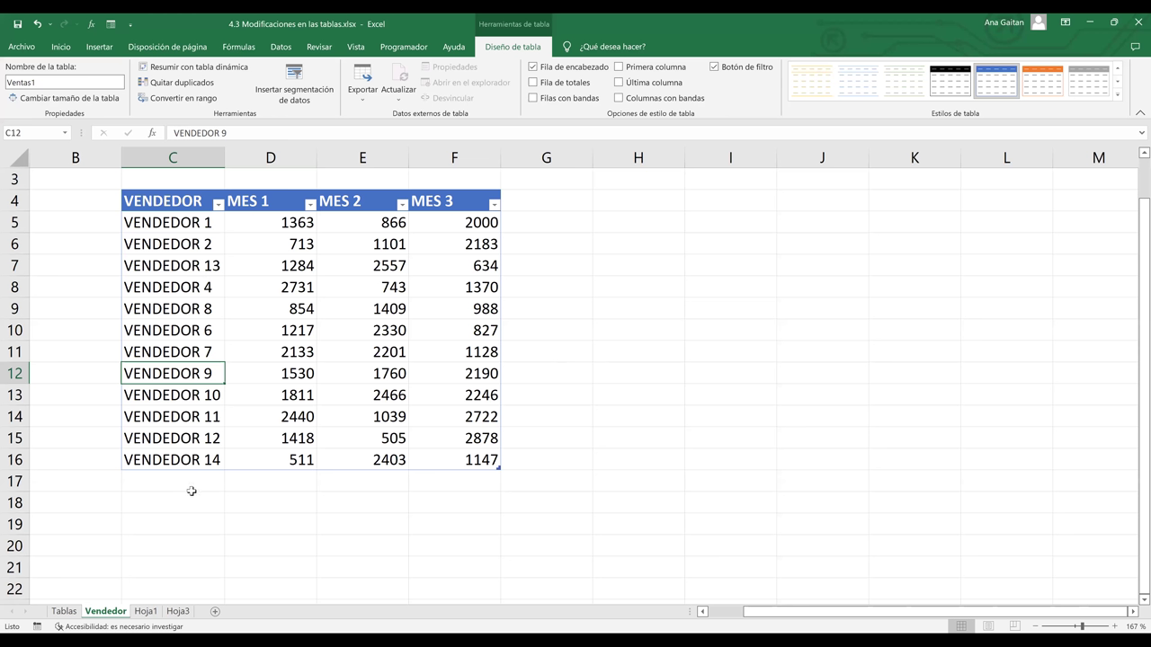
{"action": "left_click", "coordinate": [182, 267]}
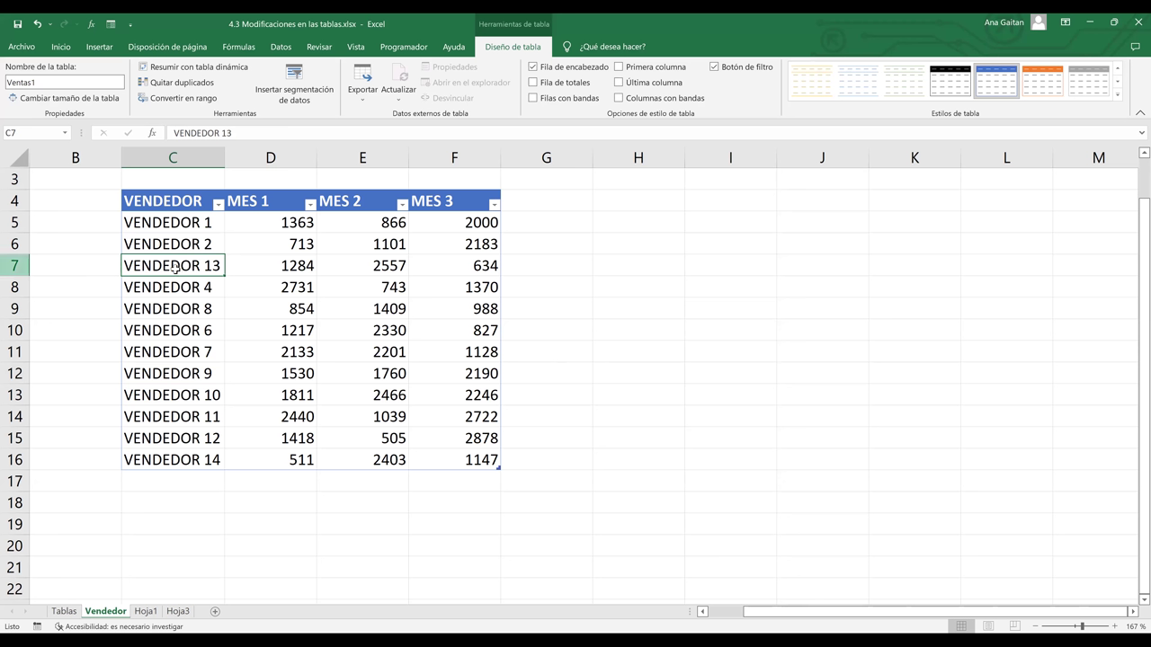
{"action": "left_click", "coordinate": [193, 223]}
{"action": "left_click", "coordinate": [194, 243]}
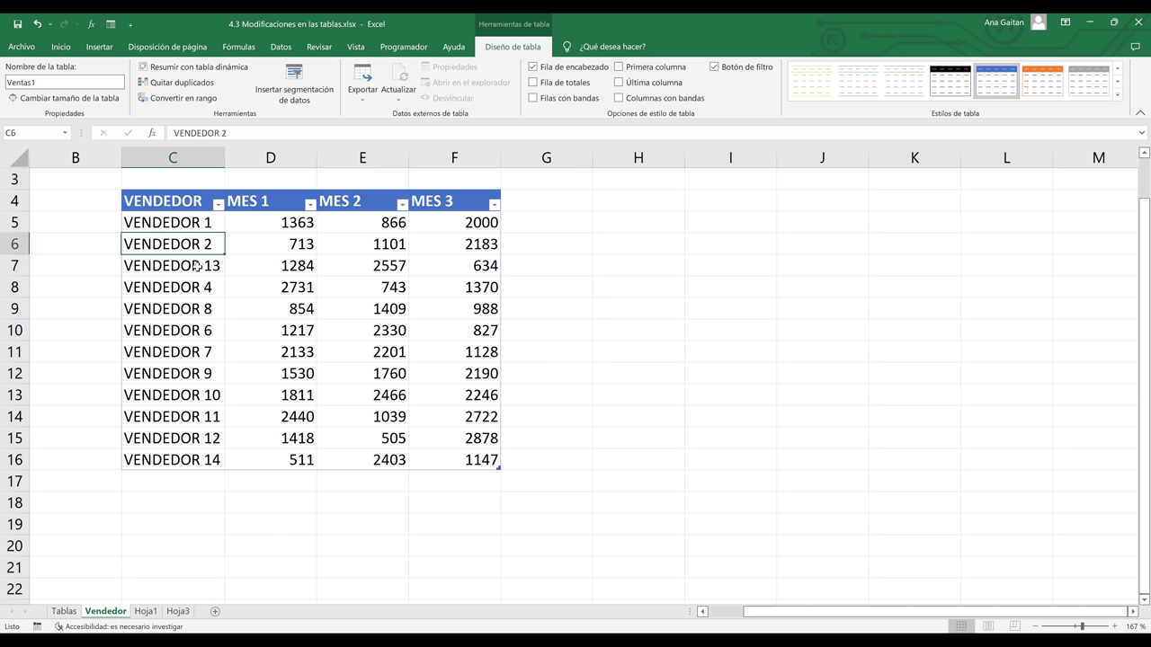
{"action": "left_click", "coordinate": [196, 266]}
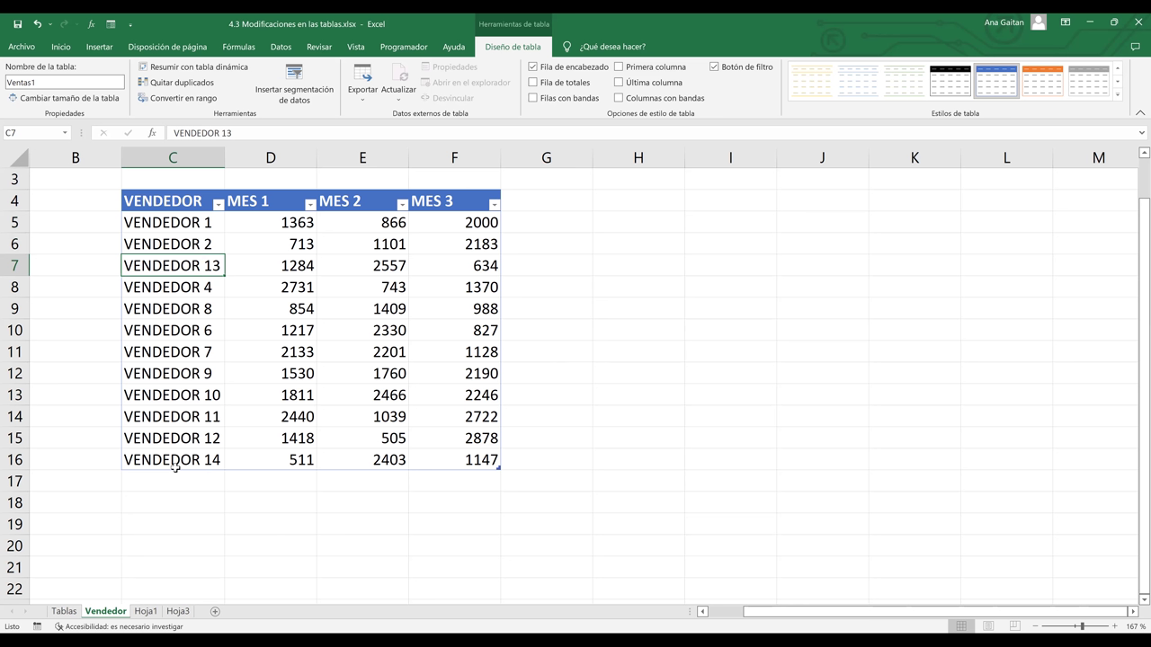
{"action": "left_click", "coordinate": [189, 354]}
{"action": "left_click", "coordinate": [198, 412]}
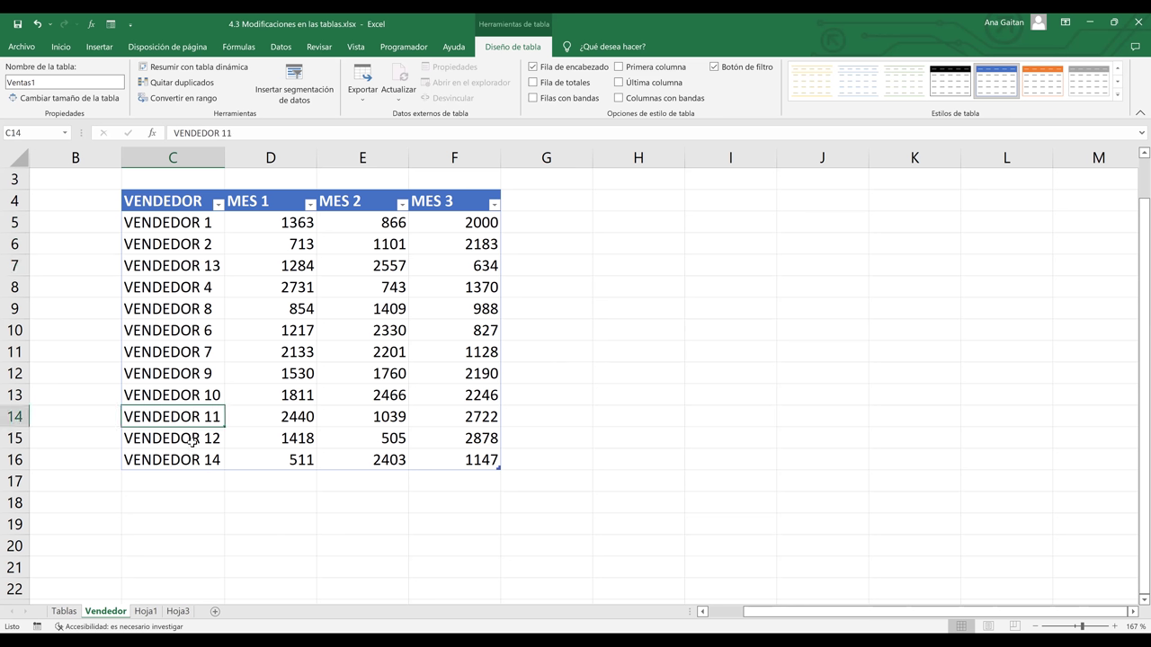
{"action": "left_click", "coordinate": [190, 267]}
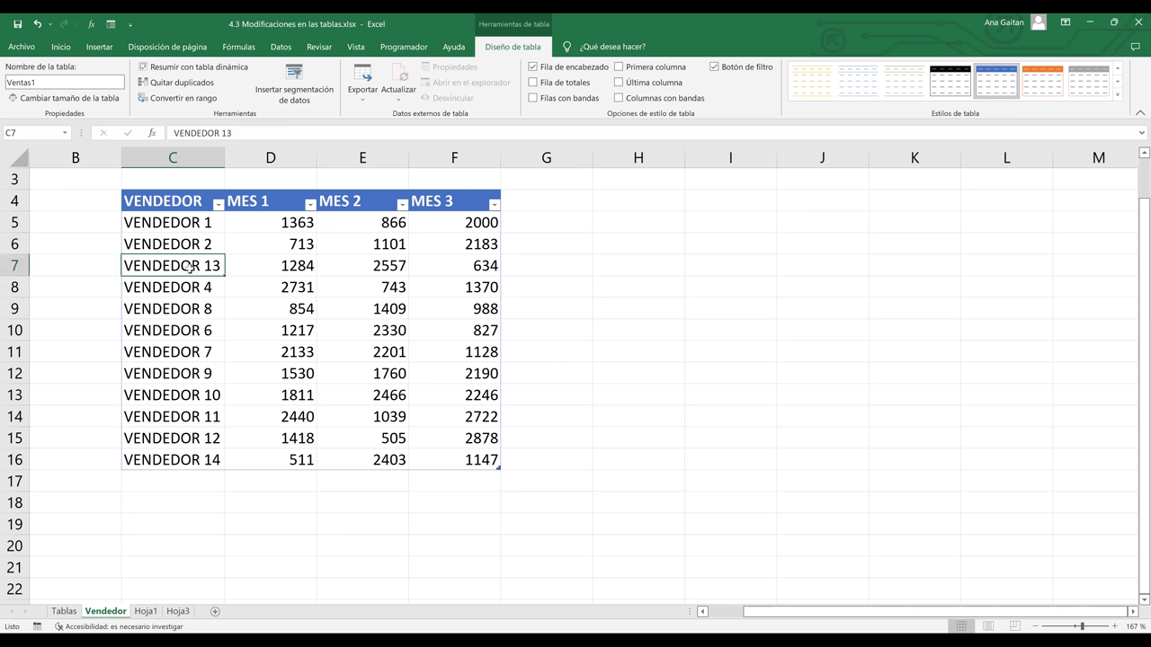
{"action": "left_click", "coordinate": [196, 381]}
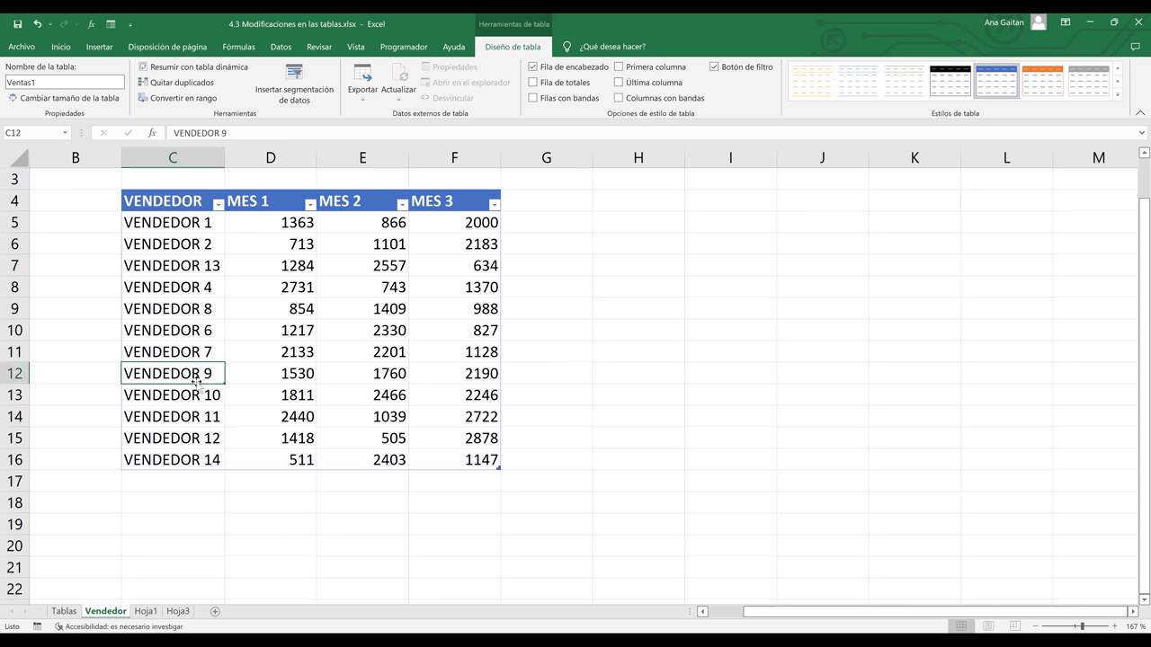
{"action": "left_click", "coordinate": [215, 308]}
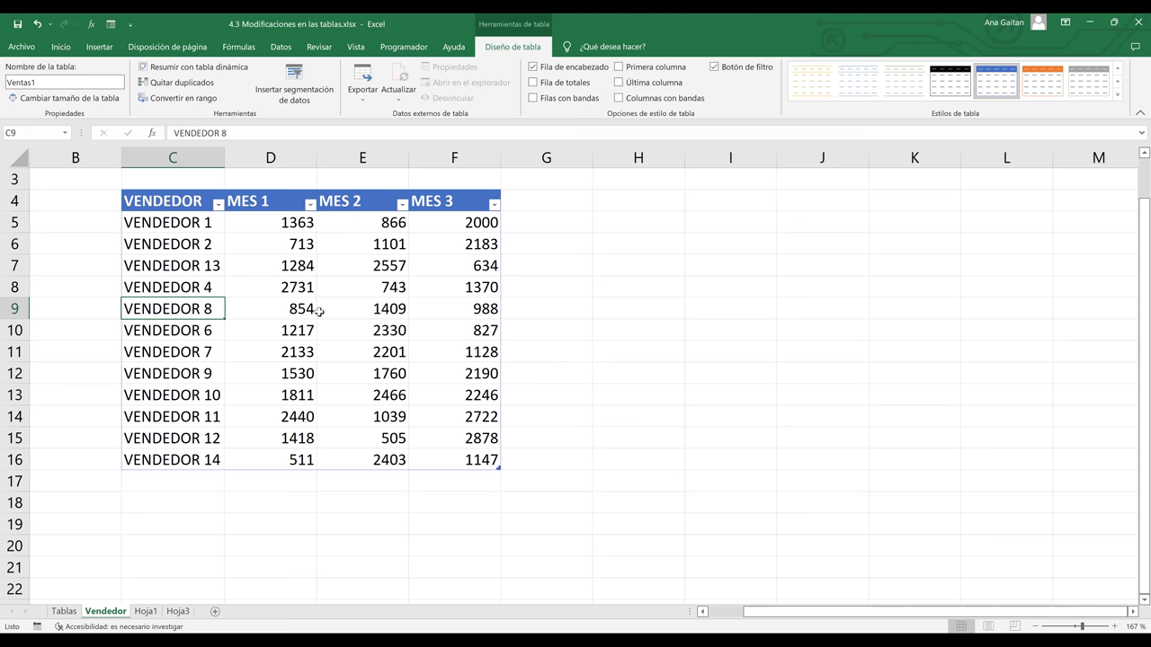
Step: Undo the duplicate removal in the Ventas1 table
{"action": "key", "text": "ctrl+z"}
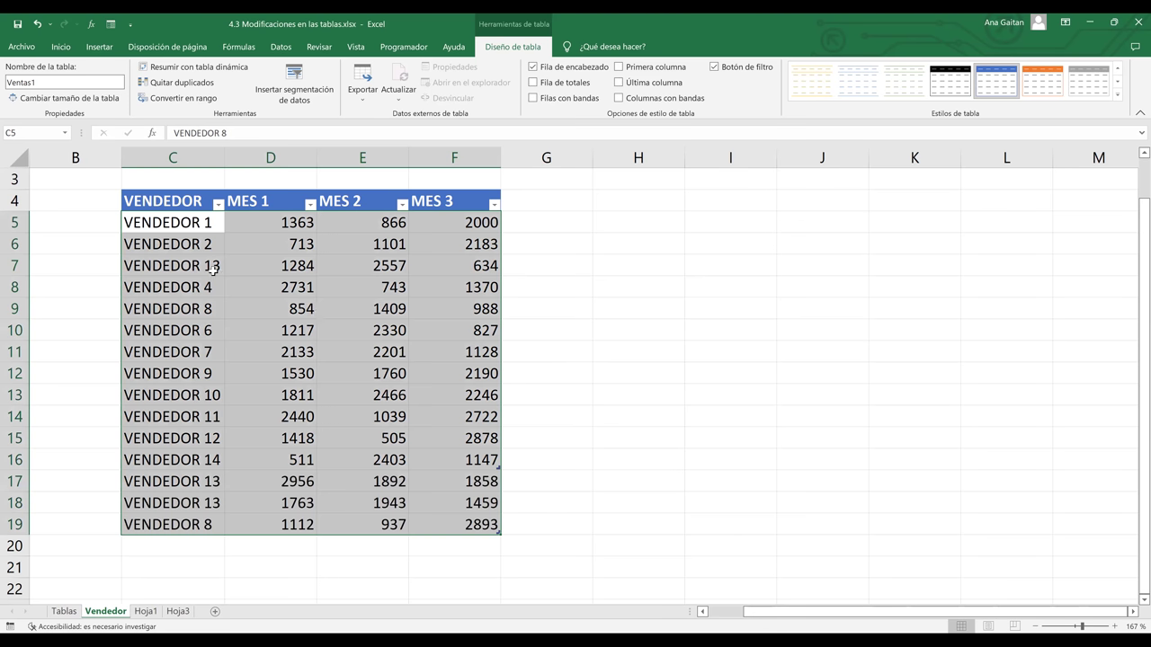
{"action": "key", "text": "ctrl+z"}
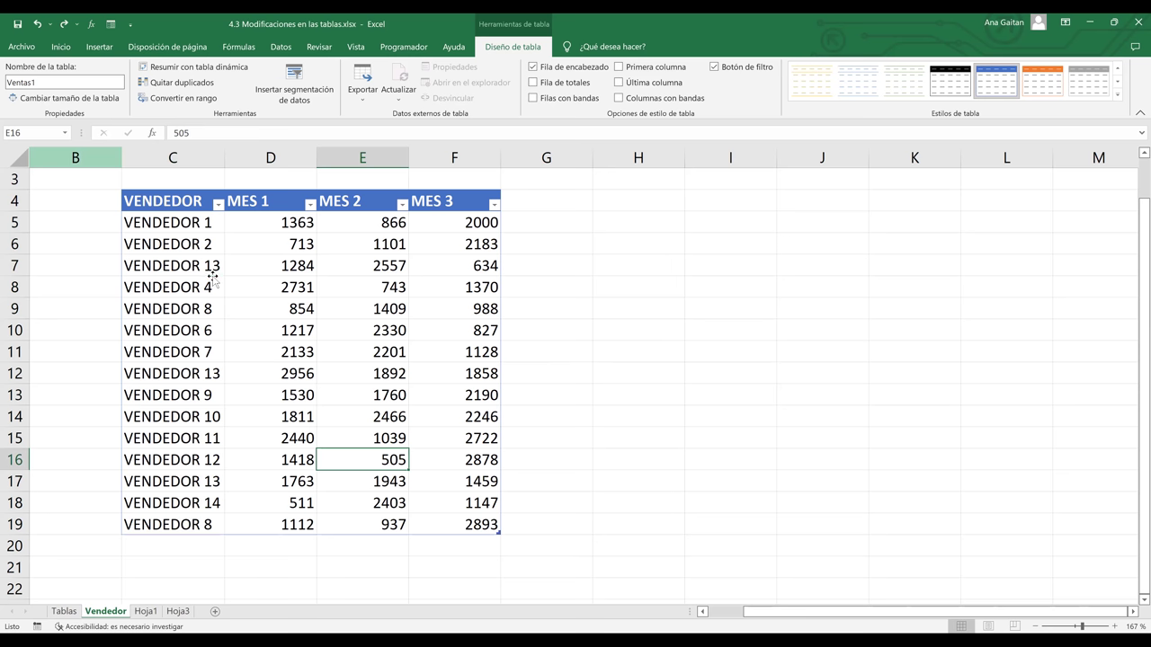
{"action": "left_click", "coordinate": [214, 281]}
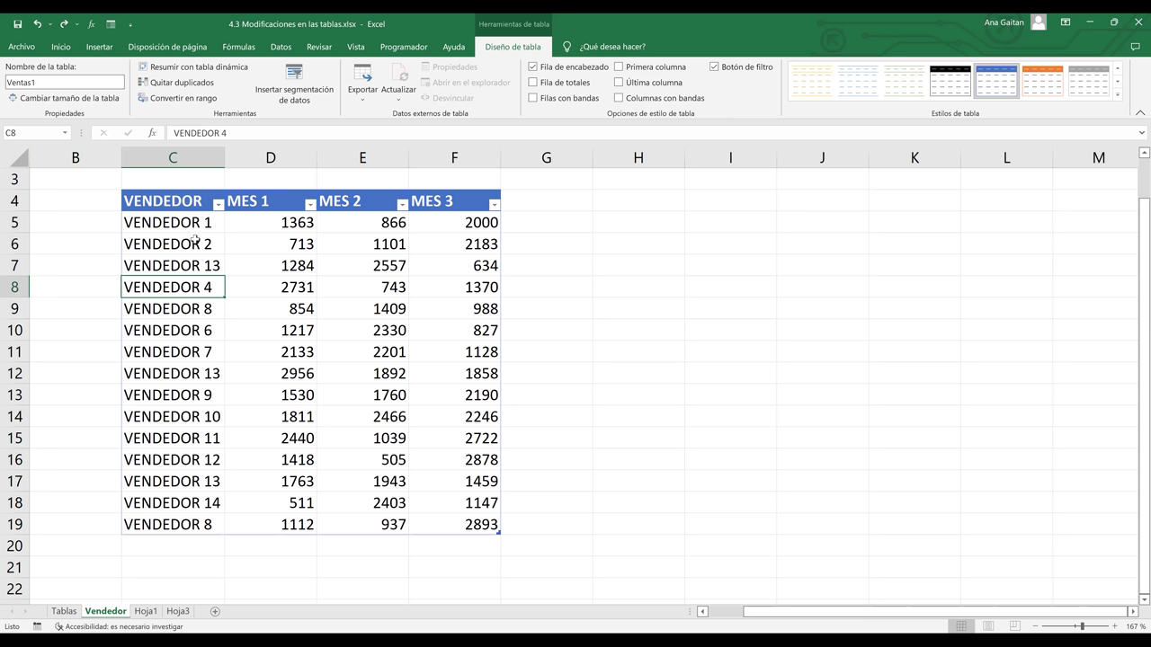
Step: Open the Valores duplicados conditional formatting rule for the seller names in C5:C19
{"action": "left_click_drag", "start_coordinate": [189, 222], "coordinate": [162, 335]}
{"action": "left_click_drag", "start_coordinate": [146, 441], "coordinate": [144, 518]}
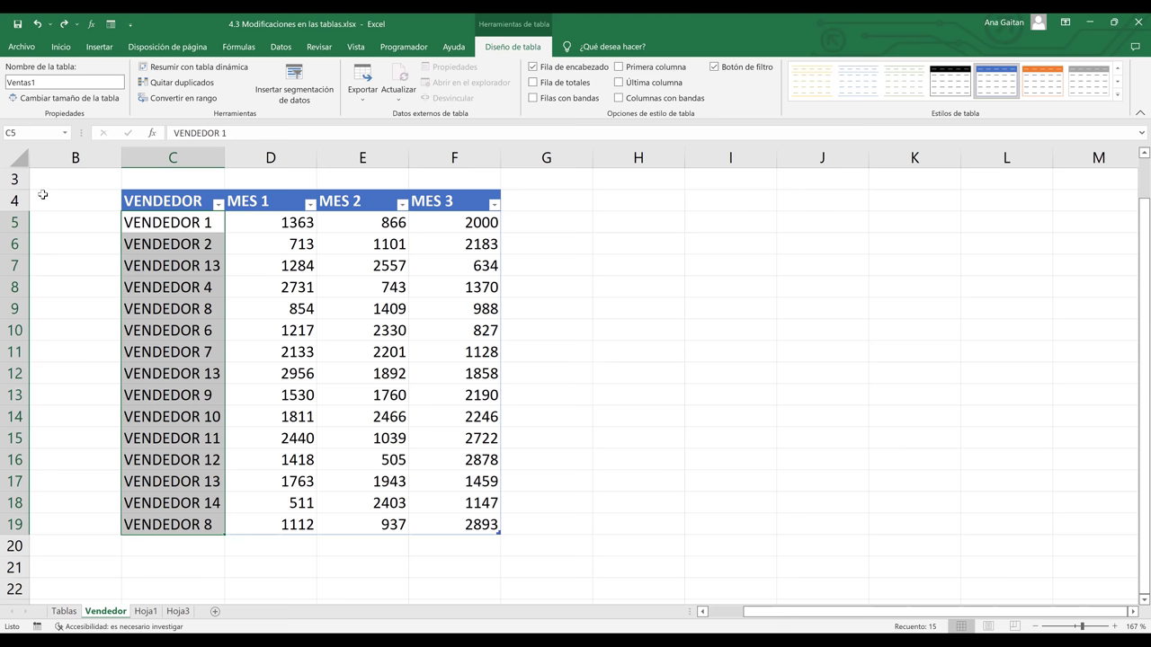
{"action": "left_click", "coordinate": [60, 47]}
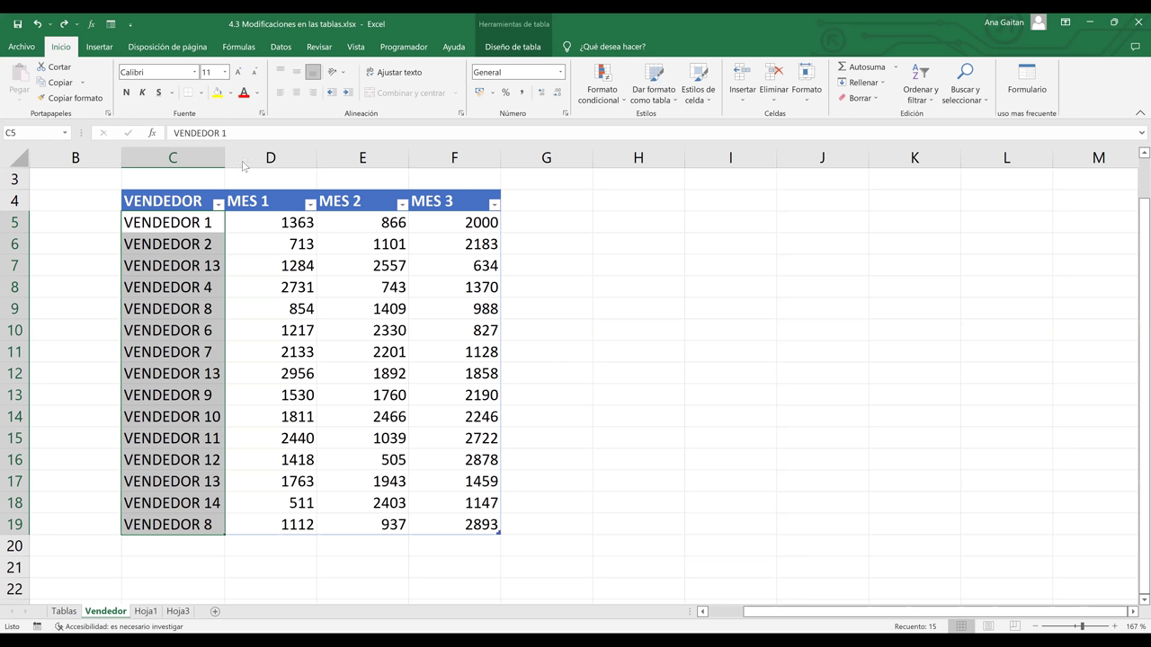
{"action": "left_click", "coordinate": [604, 98]}
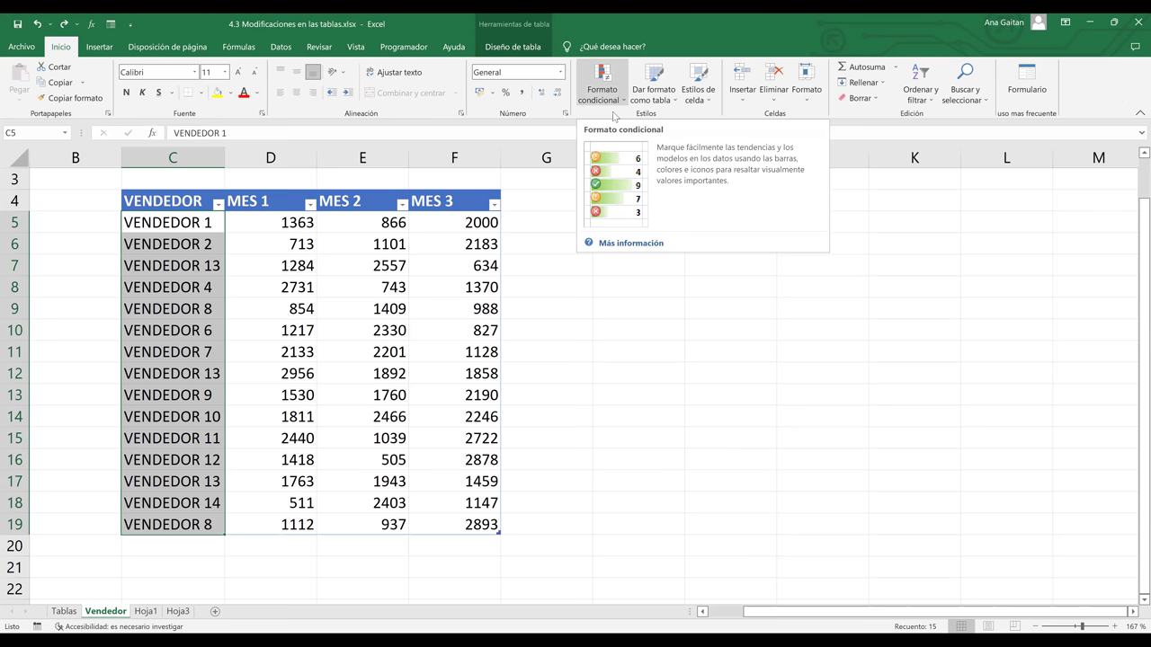
{"action": "left_click", "coordinate": [614, 112]}
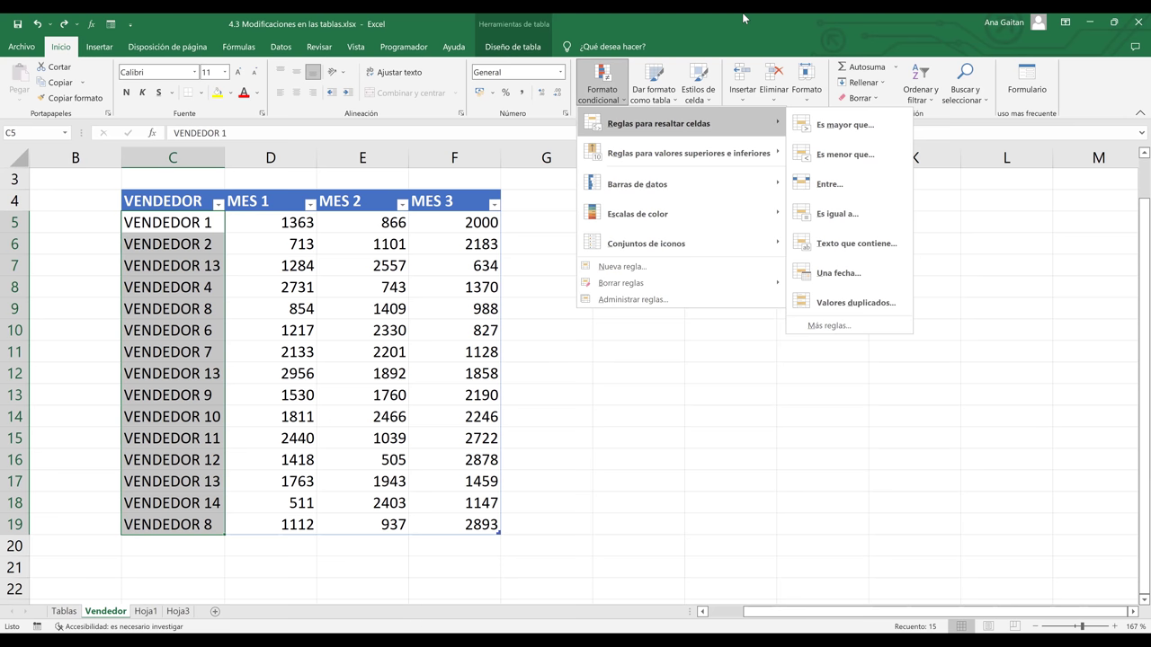
{"action": "key", "text": "Escape"}
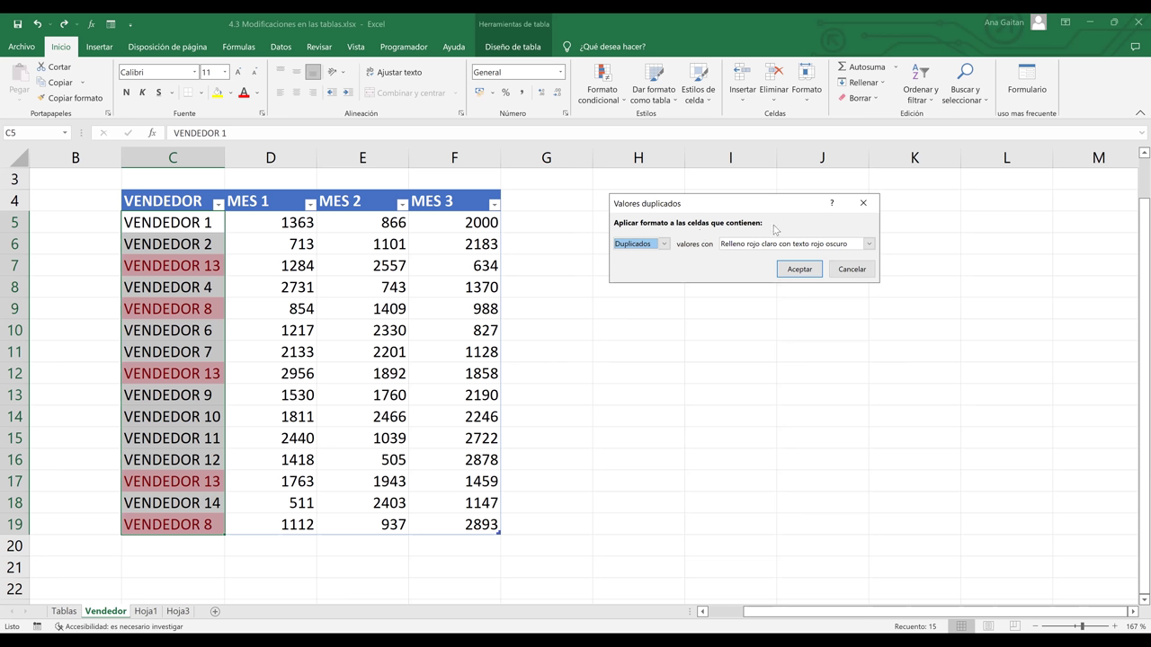
Step: Highlight the Duplicados values in the VENDEDOR column with Relleno amarillo con texto amarillo oscuro
{"action": "left_click", "coordinate": [662, 244]}
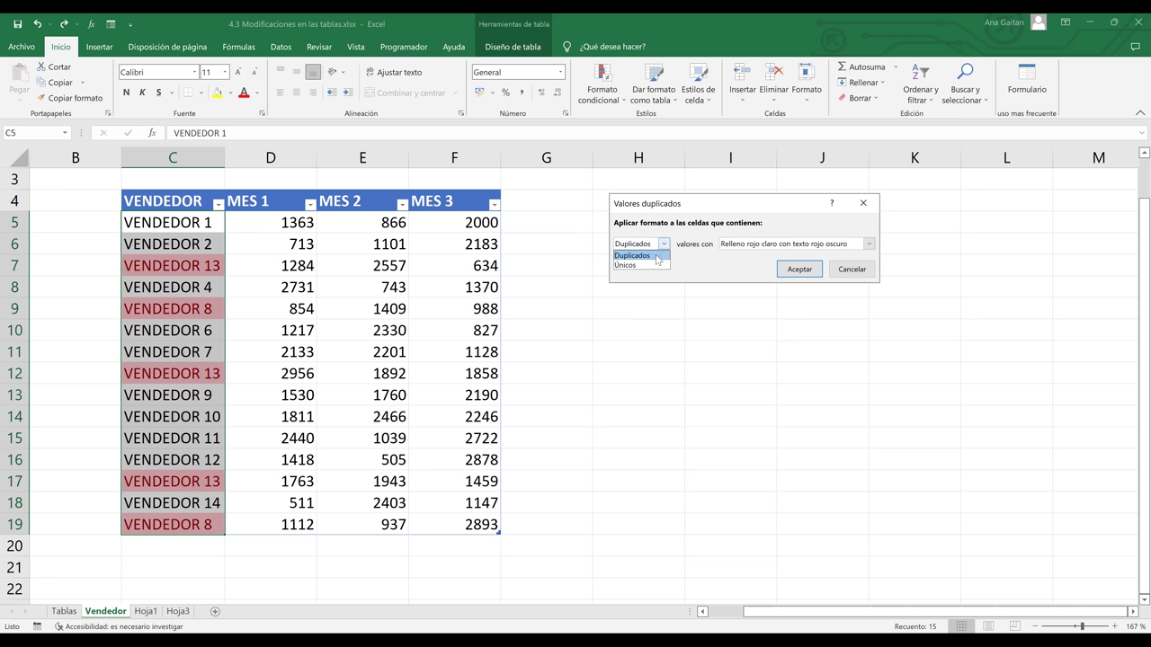
{"action": "left_click", "coordinate": [656, 256]}
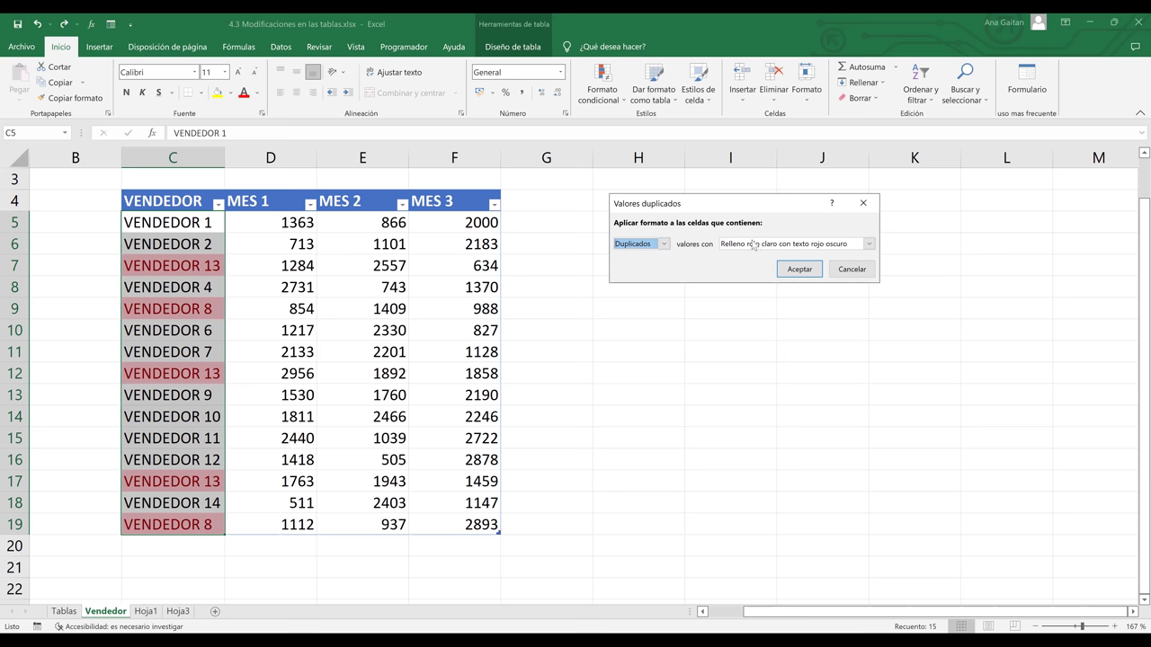
{"action": "left_click", "coordinate": [758, 245]}
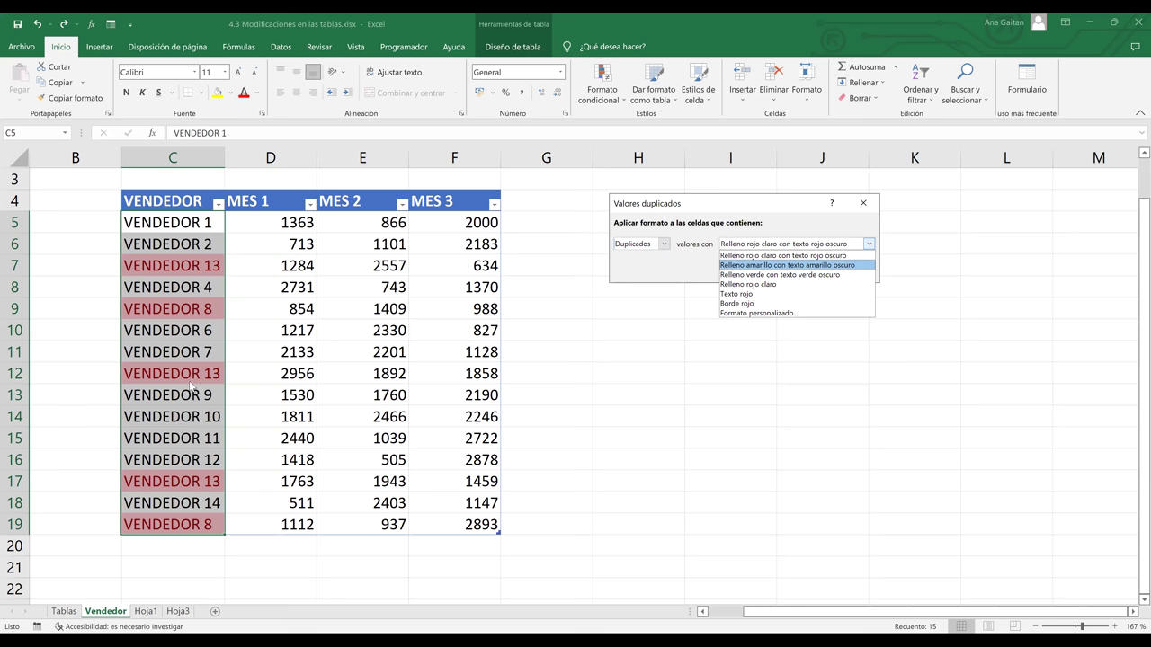
{"action": "left_click", "coordinate": [683, 227]}
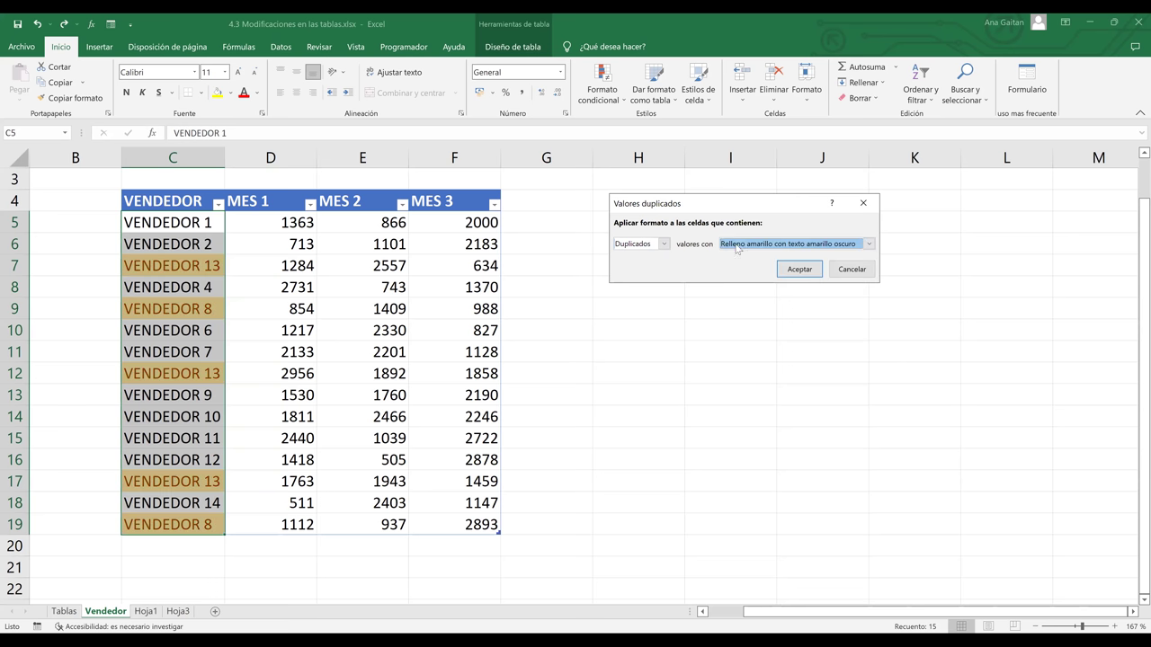
{"action": "left_click", "coordinate": [799, 270]}
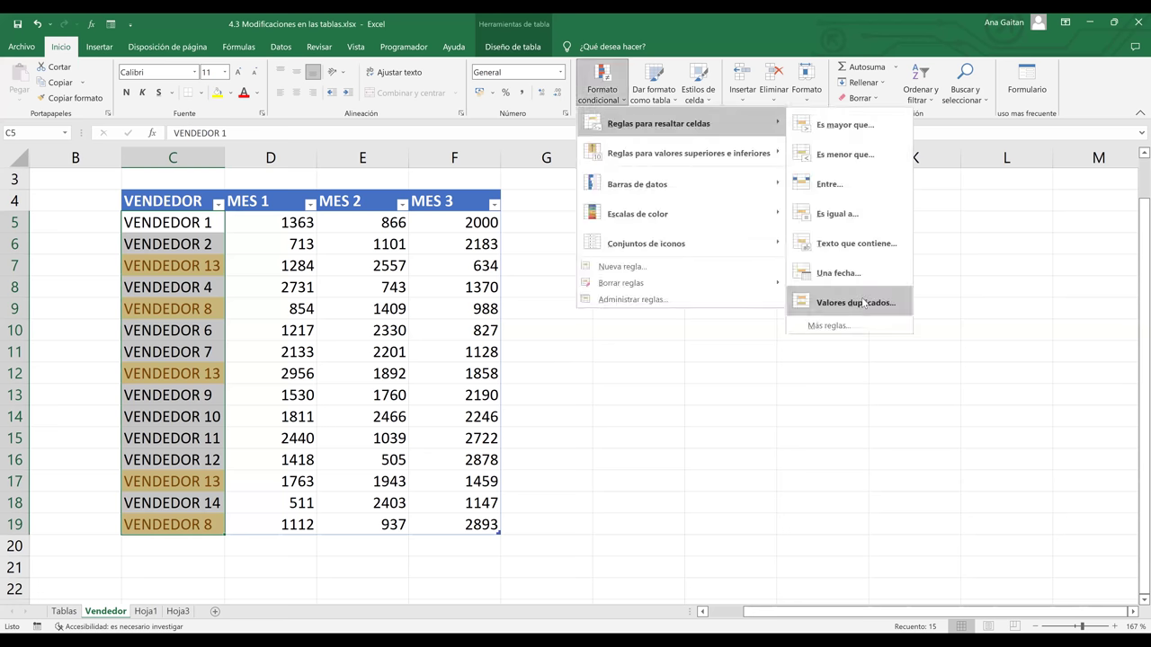
Step: Highlight the Únicos values in the VENDEDOR column with Relleno verde con texto verde oscuro
{"action": "left_click", "coordinate": [863, 303]}
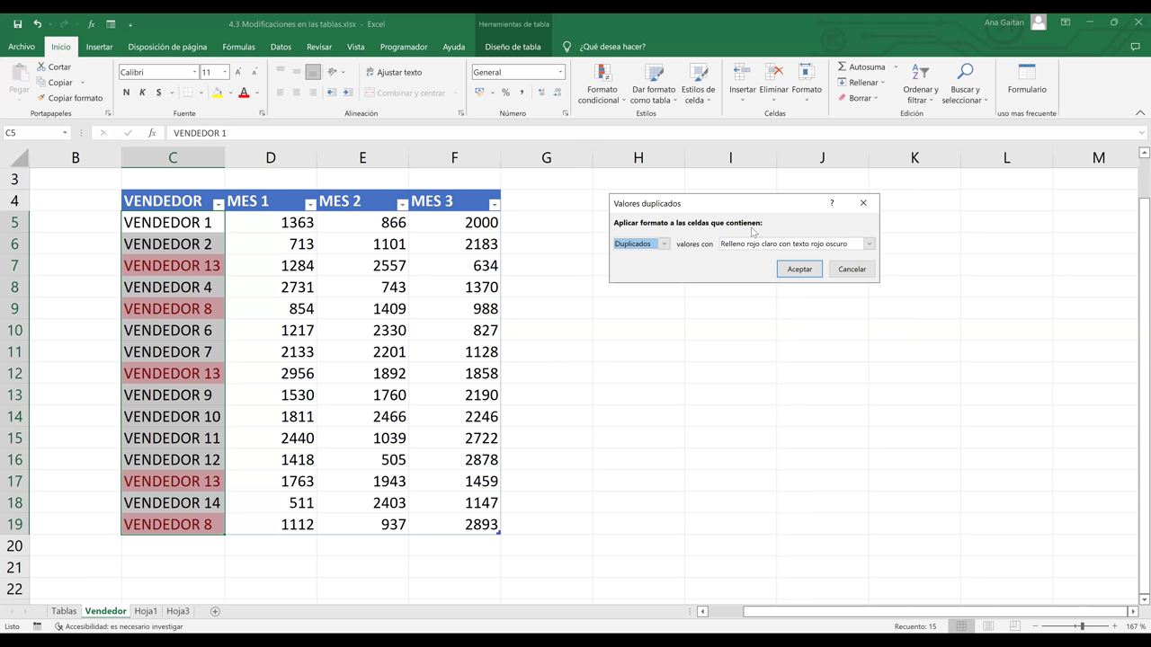
{"action": "left_click", "coordinate": [750, 226]}
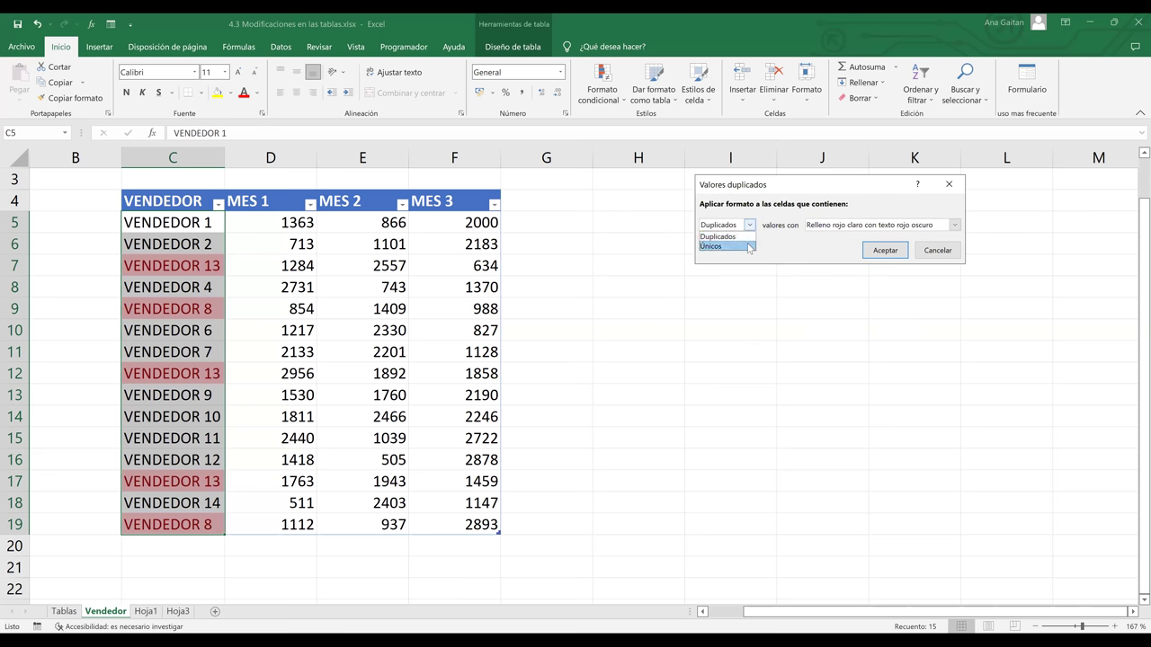
{"action": "left_click", "coordinate": [746, 246]}
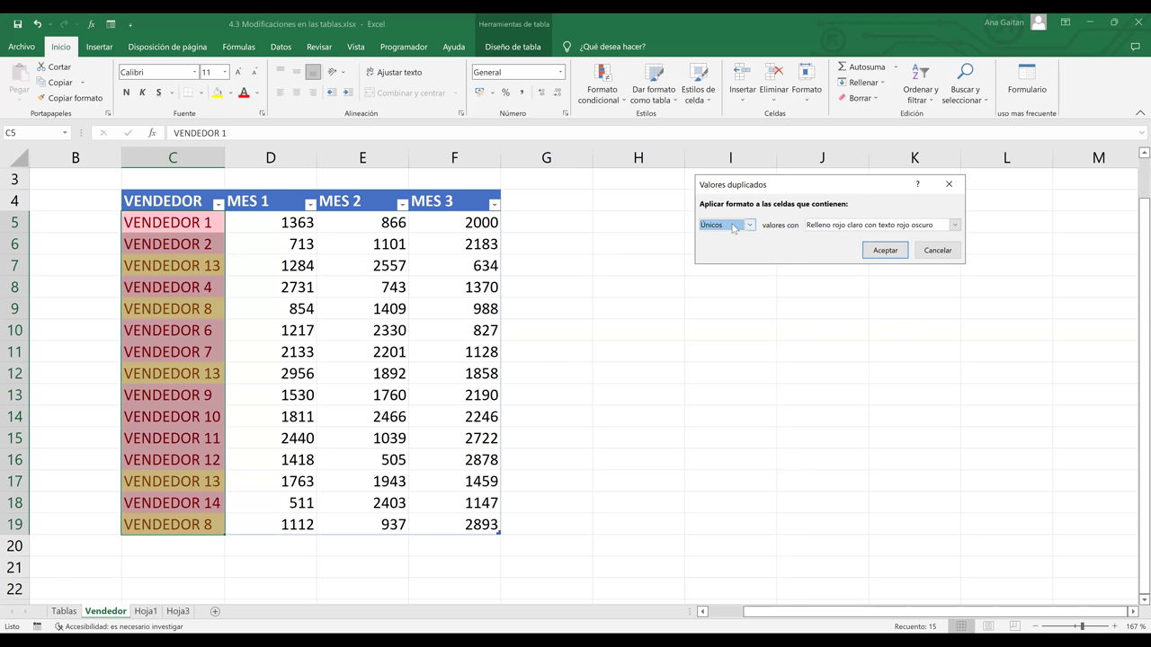
{"action": "left_click", "coordinate": [826, 226]}
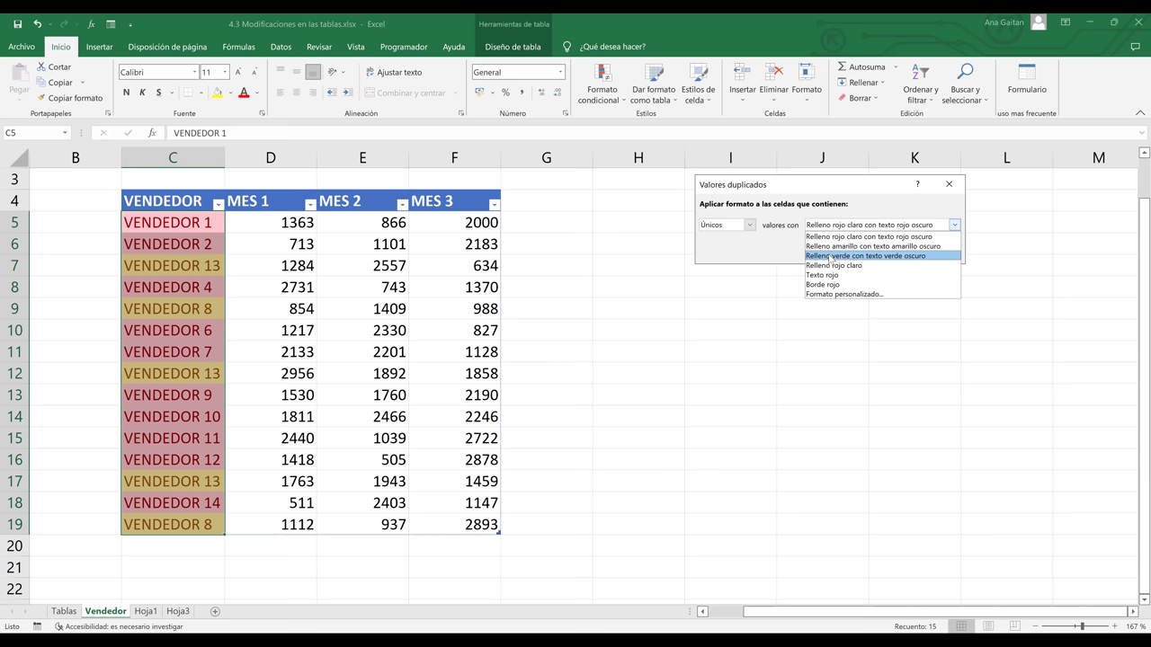
{"action": "left_click", "coordinate": [830, 257]}
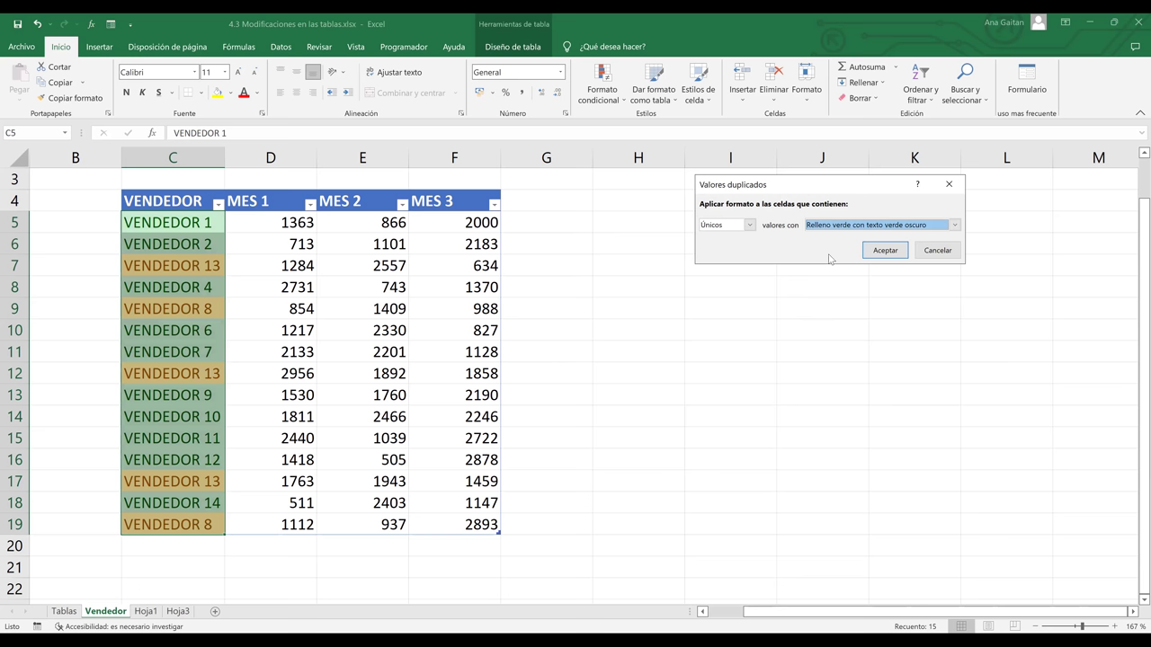
{"action": "left_click", "coordinate": [884, 252]}
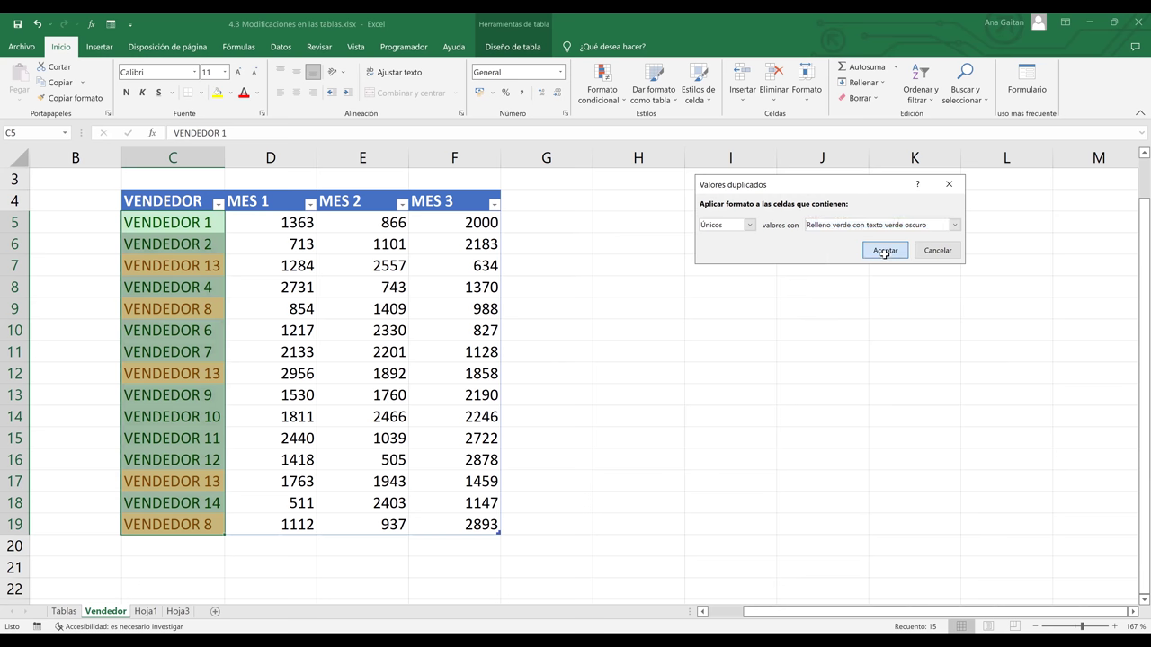
{"action": "left_click", "coordinate": [321, 395]}
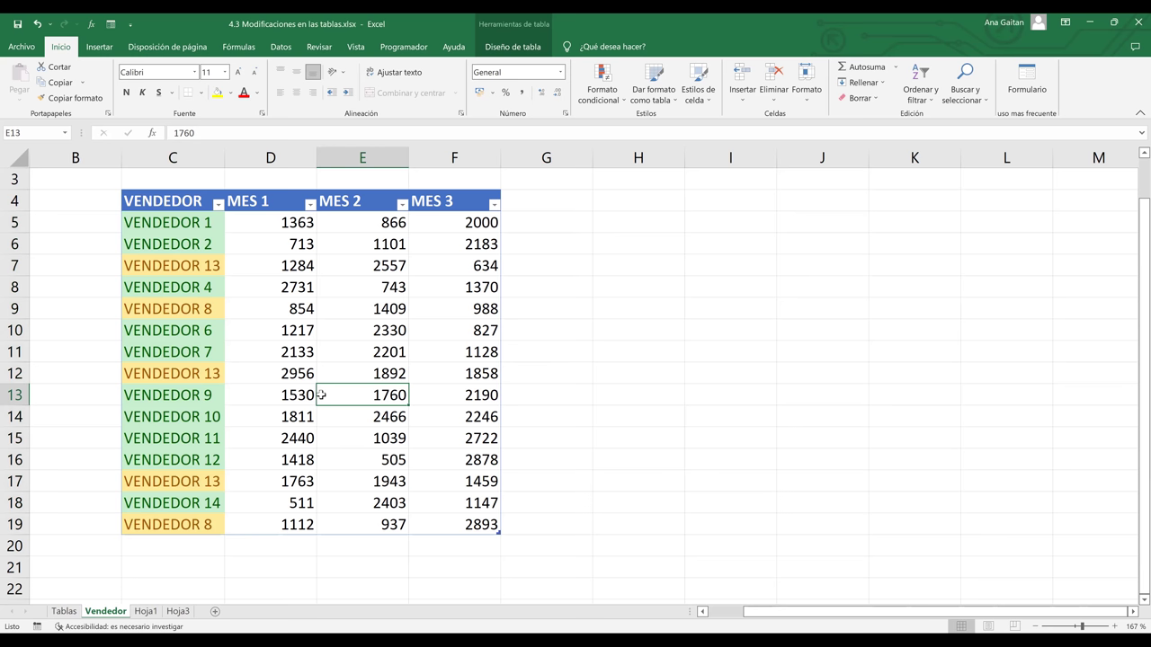
Step: Compare the rows of the repeated VENDEDOR 13 and change the seller name in C7 to VENDEDOR 3
{"action": "left_click", "coordinate": [167, 261]}
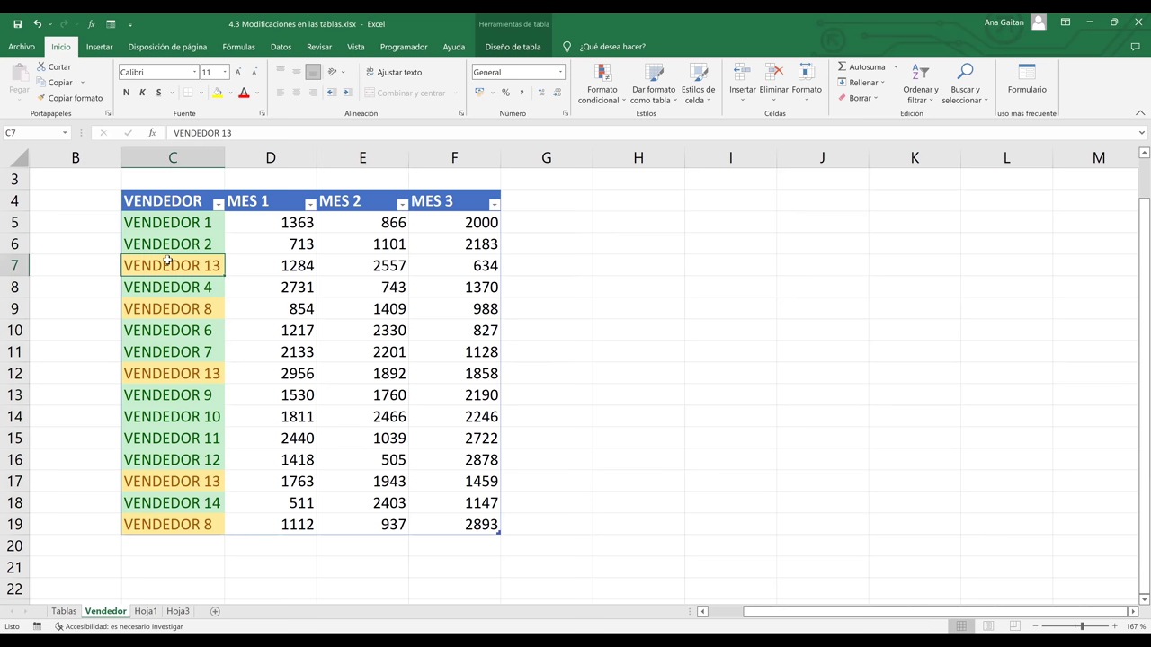
{"action": "left_click", "coordinate": [9, 266]}
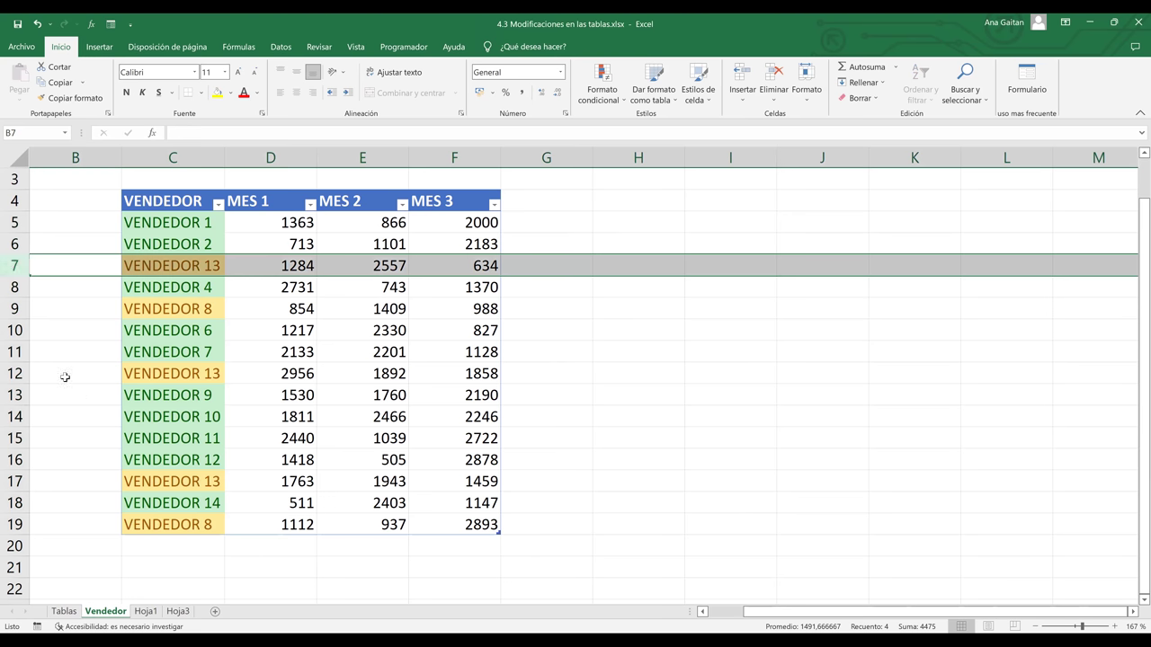
{"action": "left_click", "coordinate": [18, 373]}
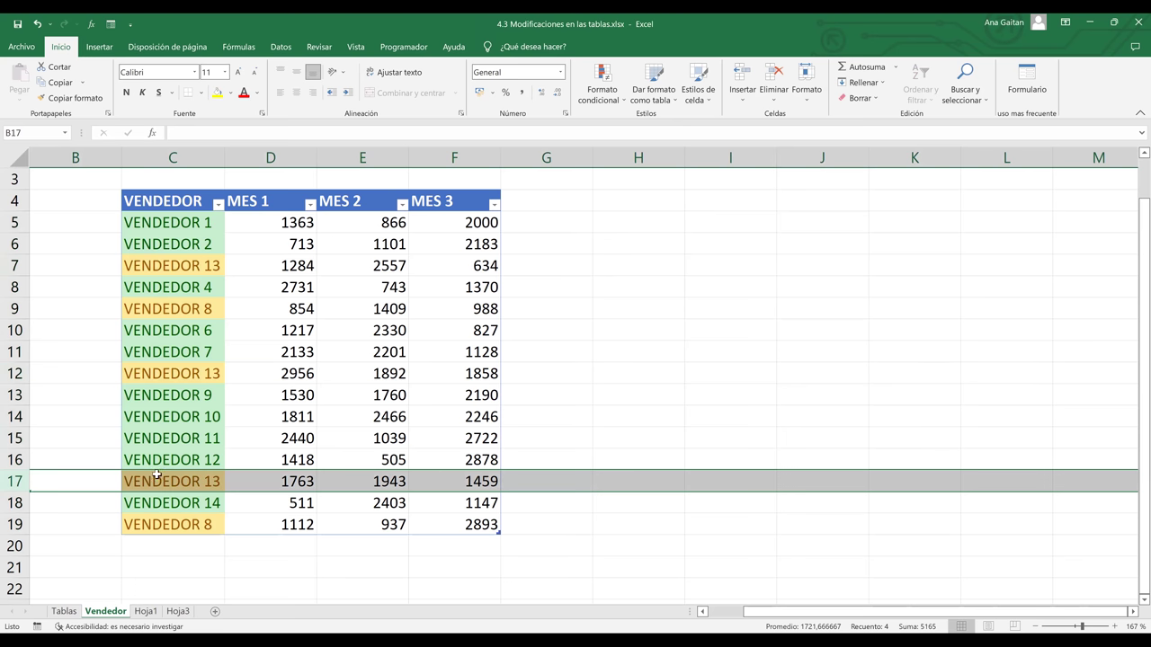
{"action": "left_click", "coordinate": [156, 476]}
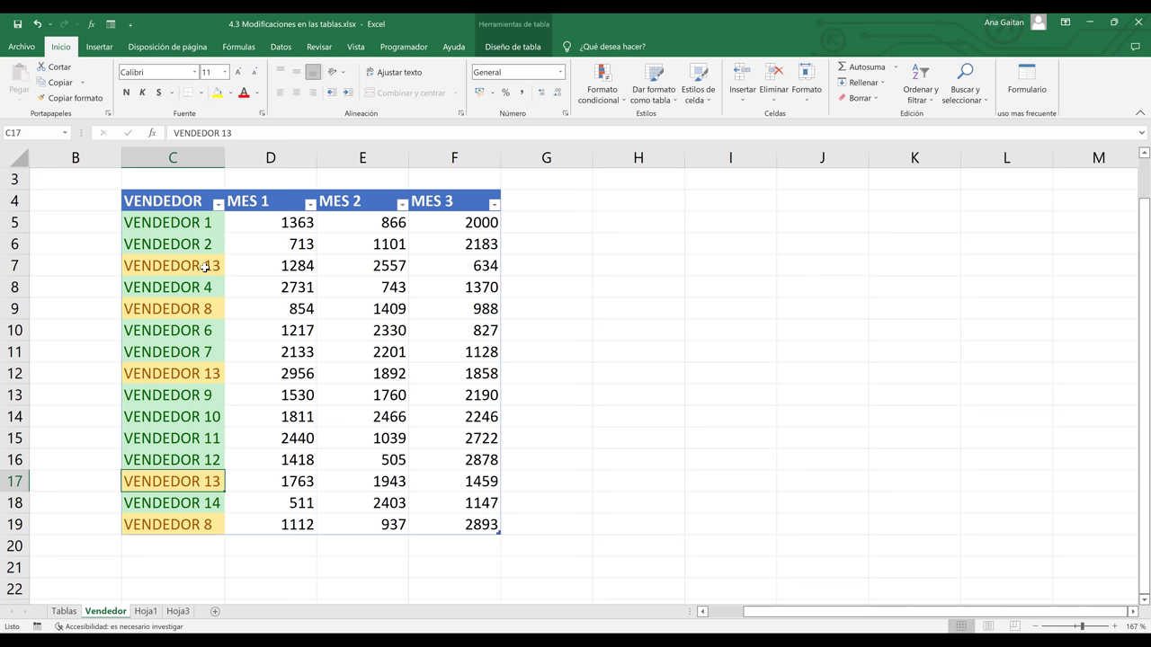
{"action": "double_click", "coordinate": [207, 266]}
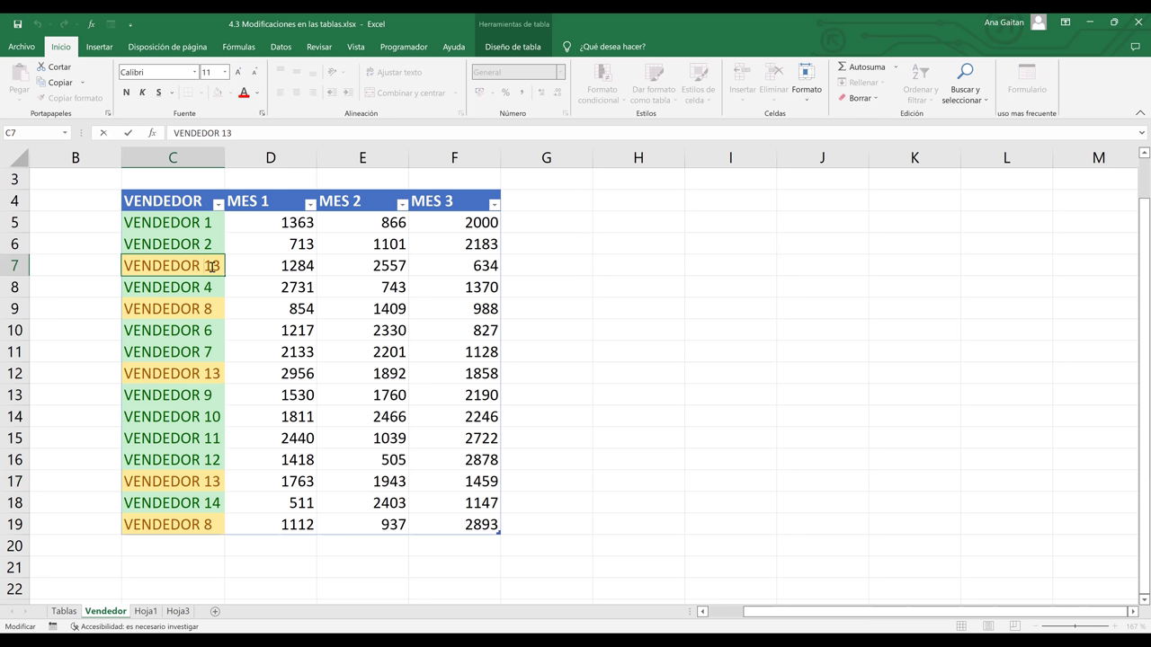
{"action": "key", "text": "BackSpace"}
{"action": "key", "text": "Escape"}
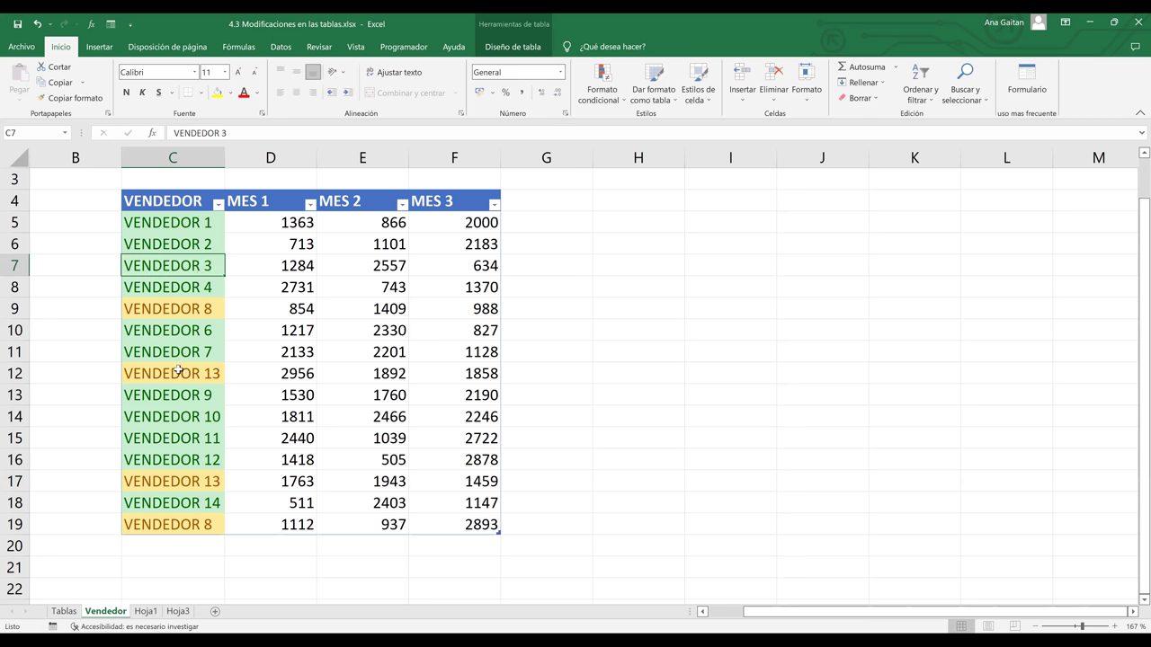
Step: Delete sheet row 12, which holds a repeated VENDEDOR 13 entry
{"action": "left_click", "coordinate": [13, 373]}
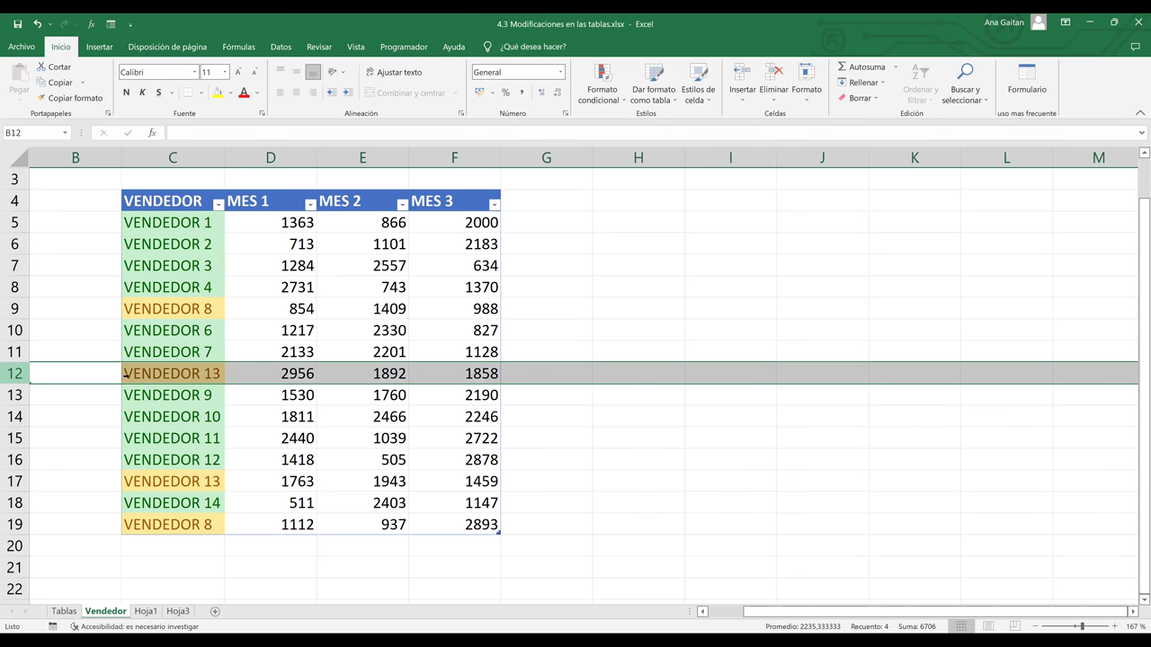
{"action": "right_click", "coordinate": [16, 378]}
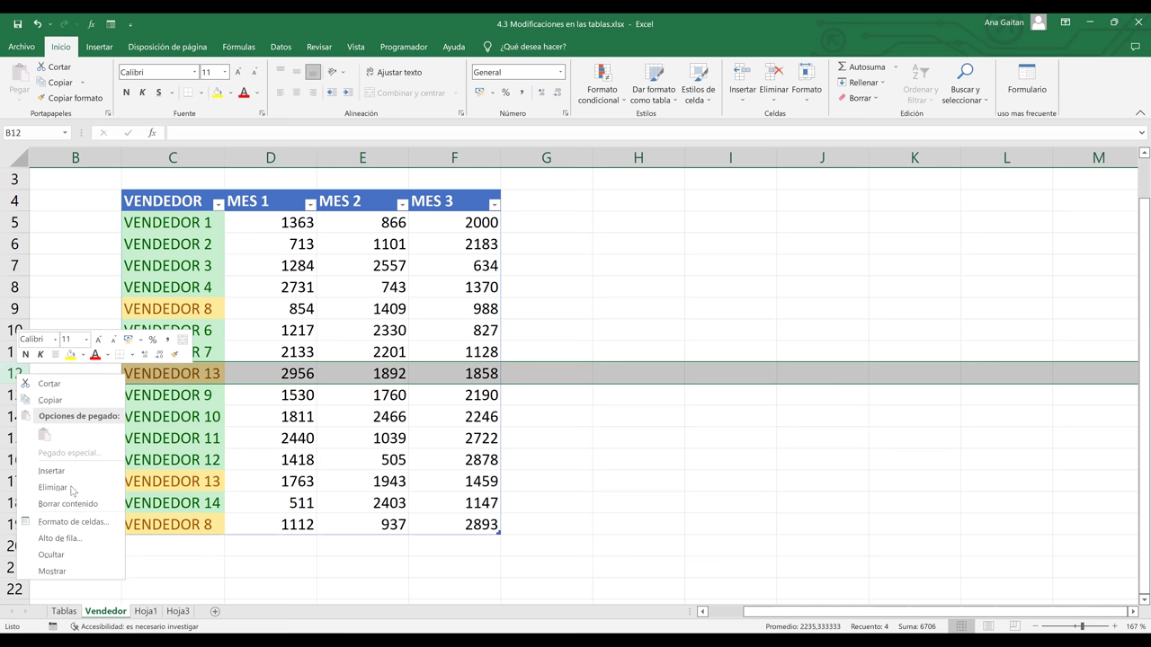
{"action": "left_click", "coordinate": [70, 486]}
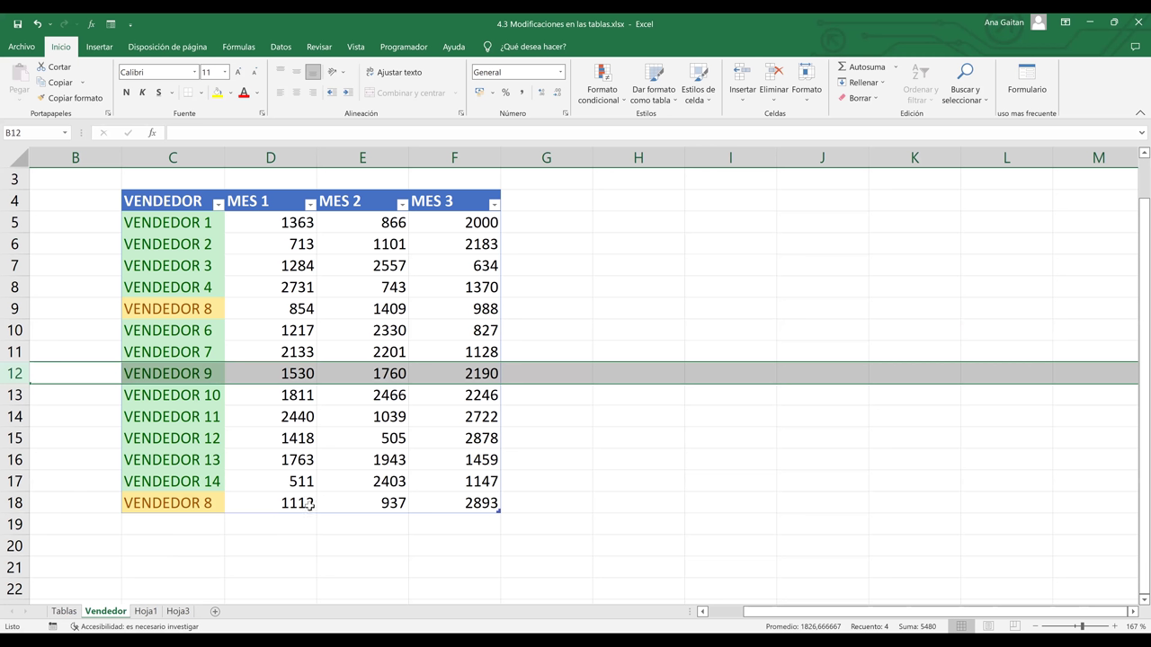
Step: Change the repeated seller name in the table's last row, C18, to VENDEDOR 15
{"action": "left_click", "coordinate": [463, 502]}
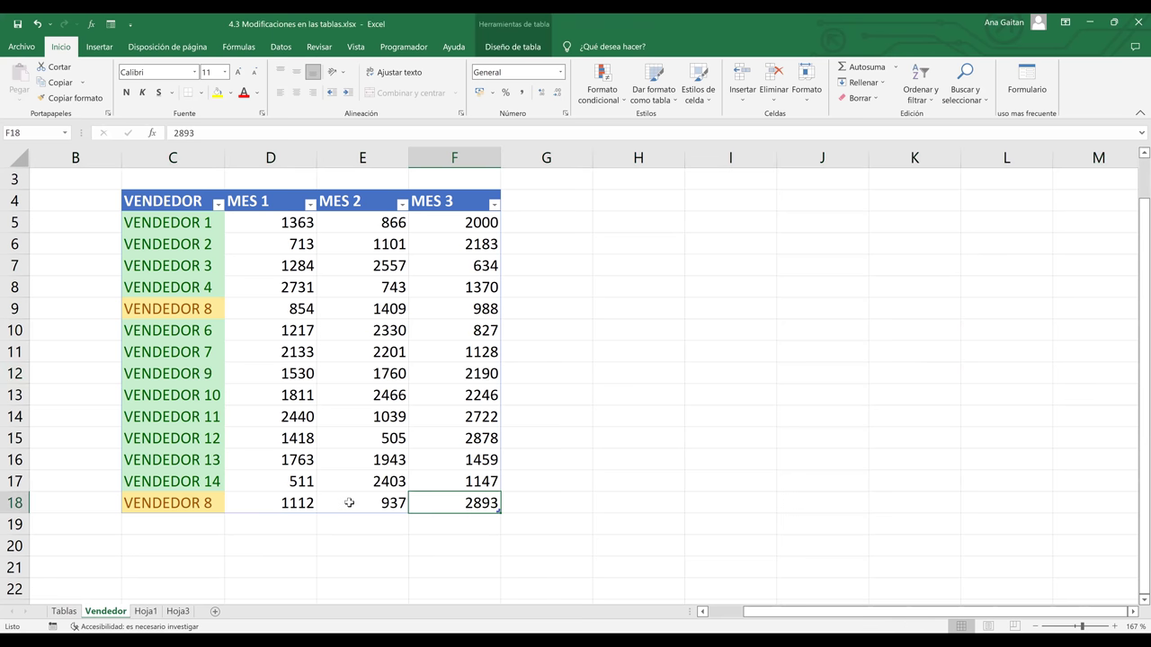
{"action": "left_click", "coordinate": [307, 502]}
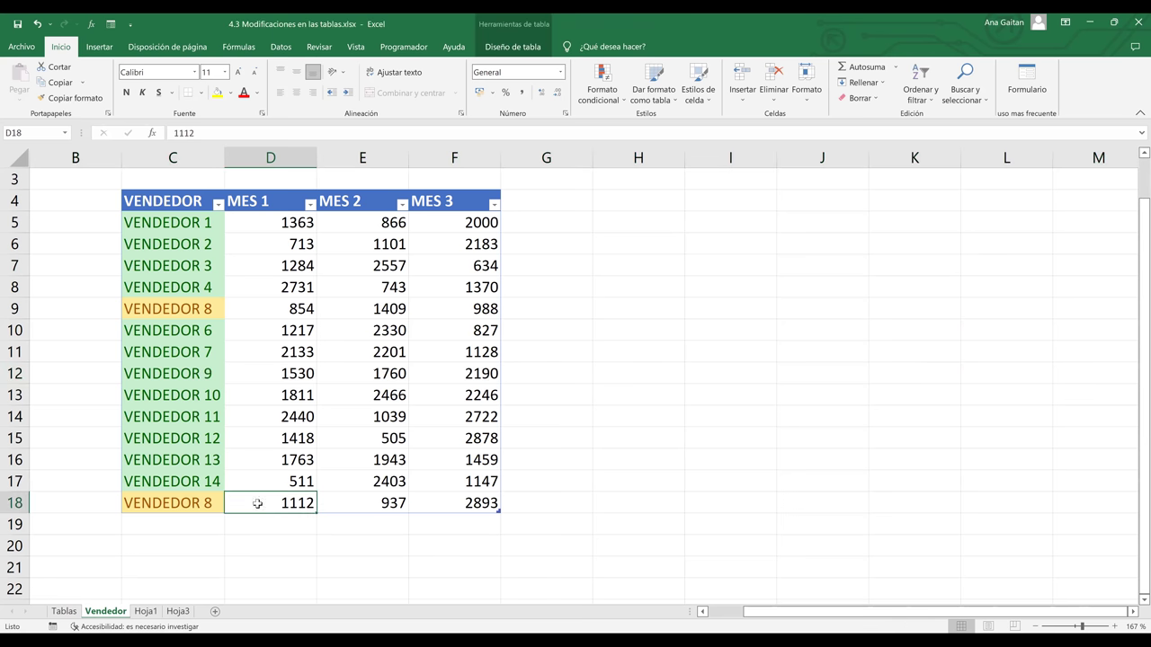
{"action": "left_click", "coordinate": [202, 506]}
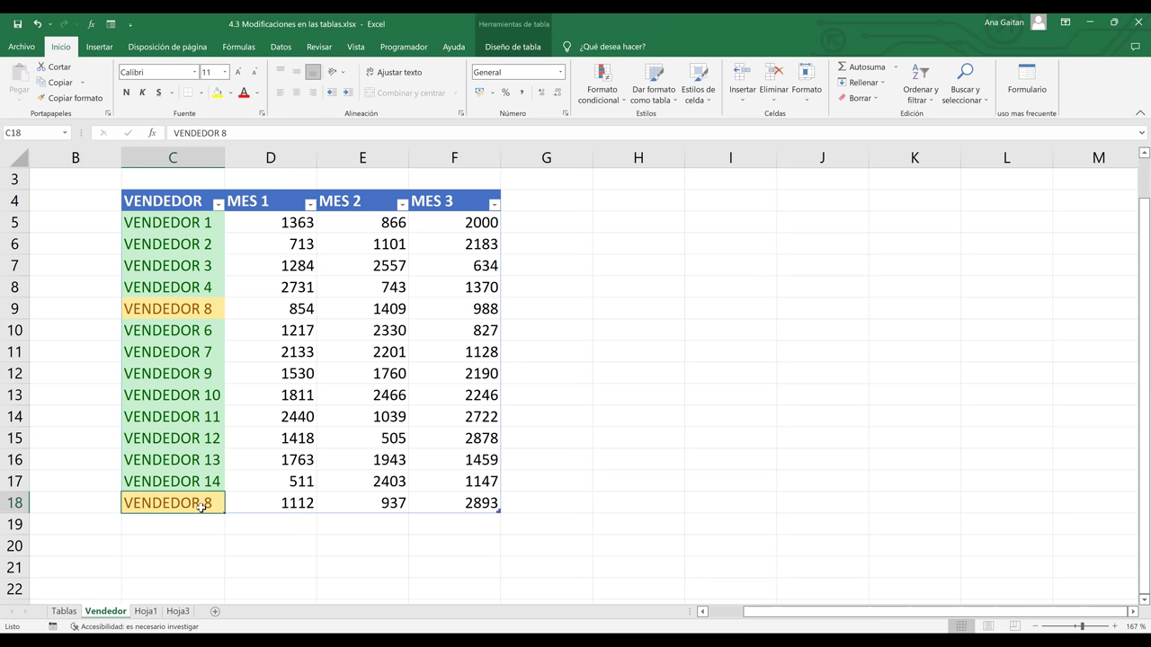
{"action": "double_click", "coordinate": [214, 505]}
{"action": "key", "text": "BackSpace"}
{"action": "type", "text": "15"}
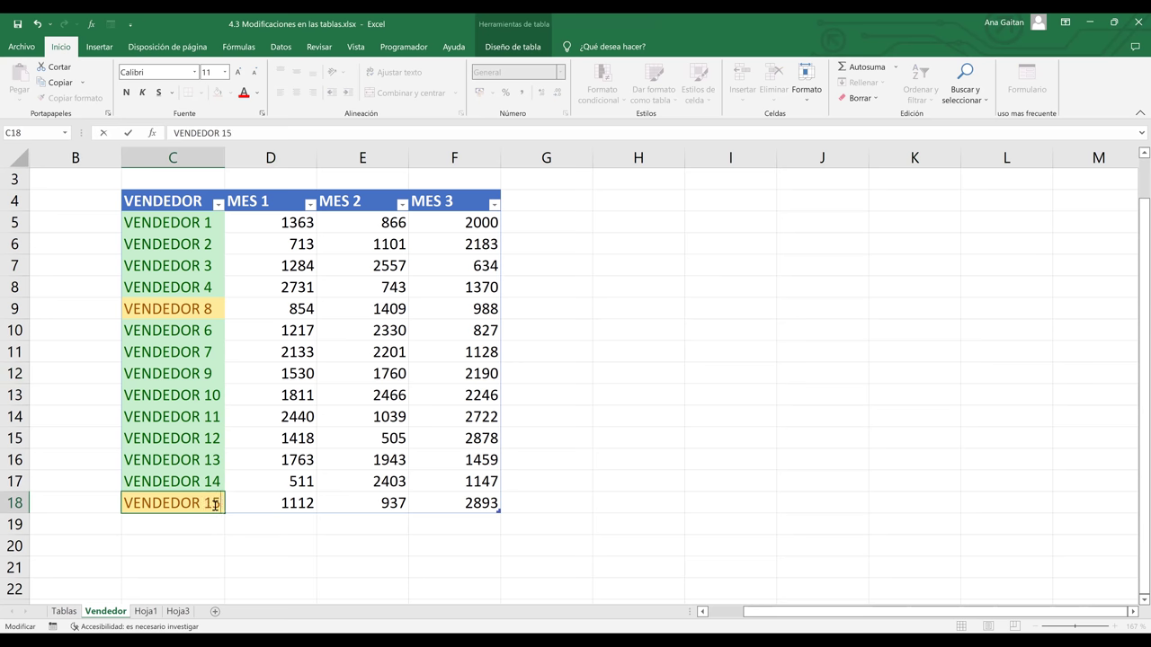
{"action": "key", "text": "ctrl+Return"}
{"action": "key", "text": "Return"}
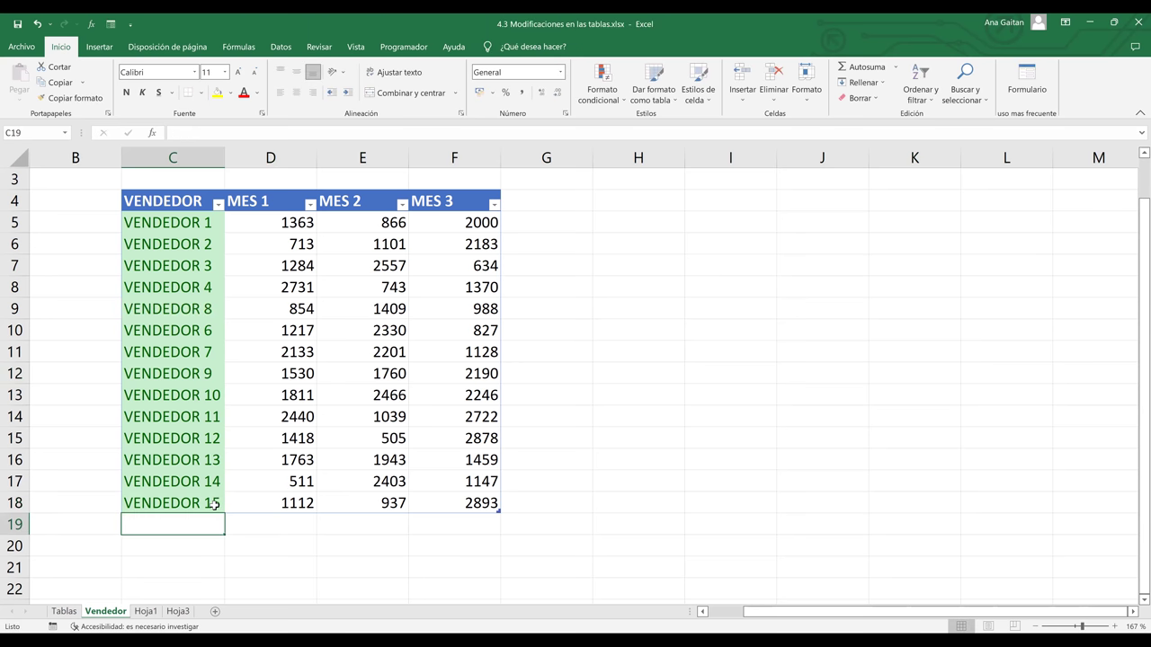
Step: Review the highlighting of the seller names in C5:C18 for any remaining duplicates
{"action": "left_click", "coordinate": [256, 493]}
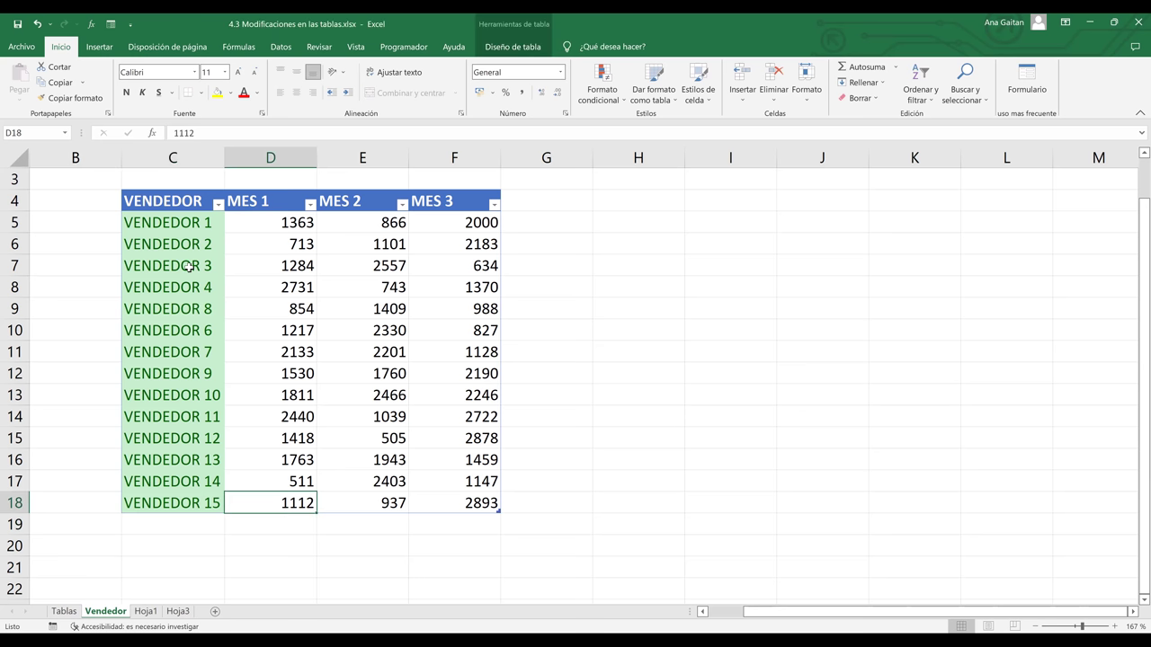
{"action": "left_click_drag", "start_coordinate": [179, 374], "coordinate": [167, 504]}
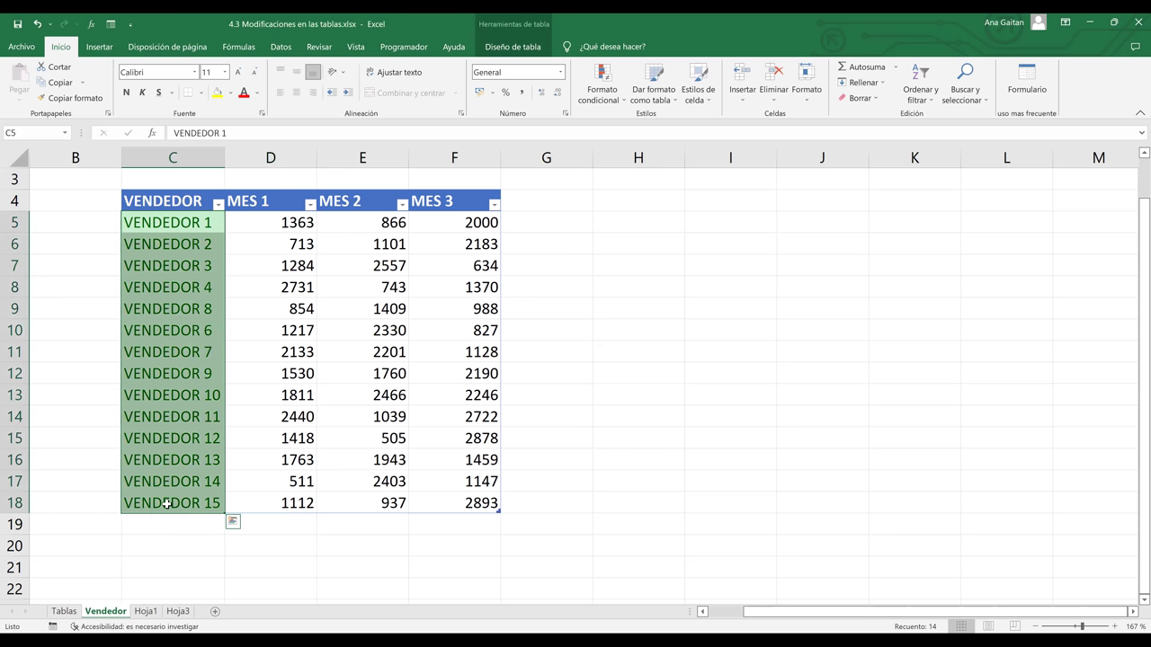
{"action": "left_click", "coordinate": [162, 348]}
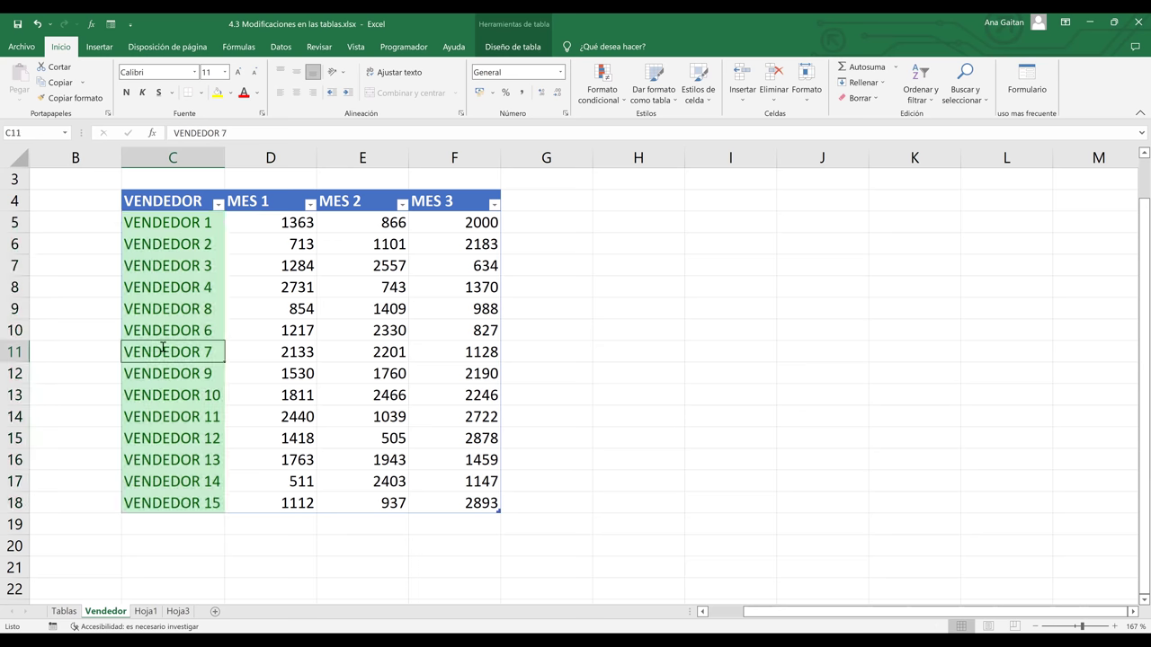
{"action": "key", "text": "F2"}
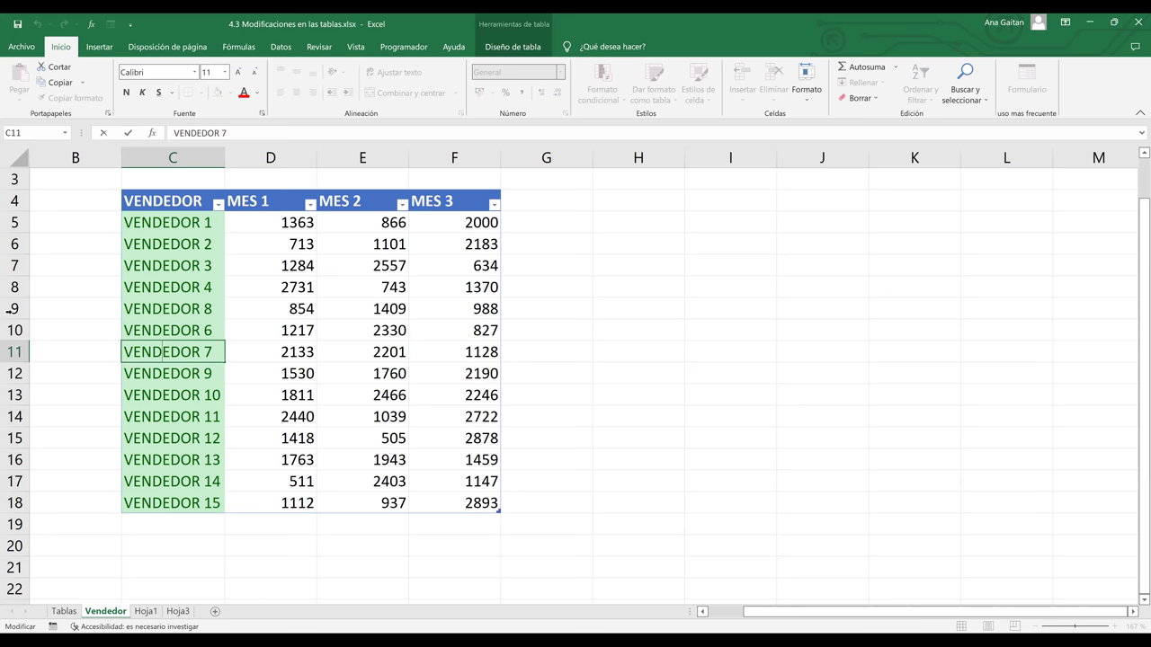
{"action": "key", "text": "Escape"}
{"action": "key", "text": "Up"}
{"action": "key", "text": "Right"}
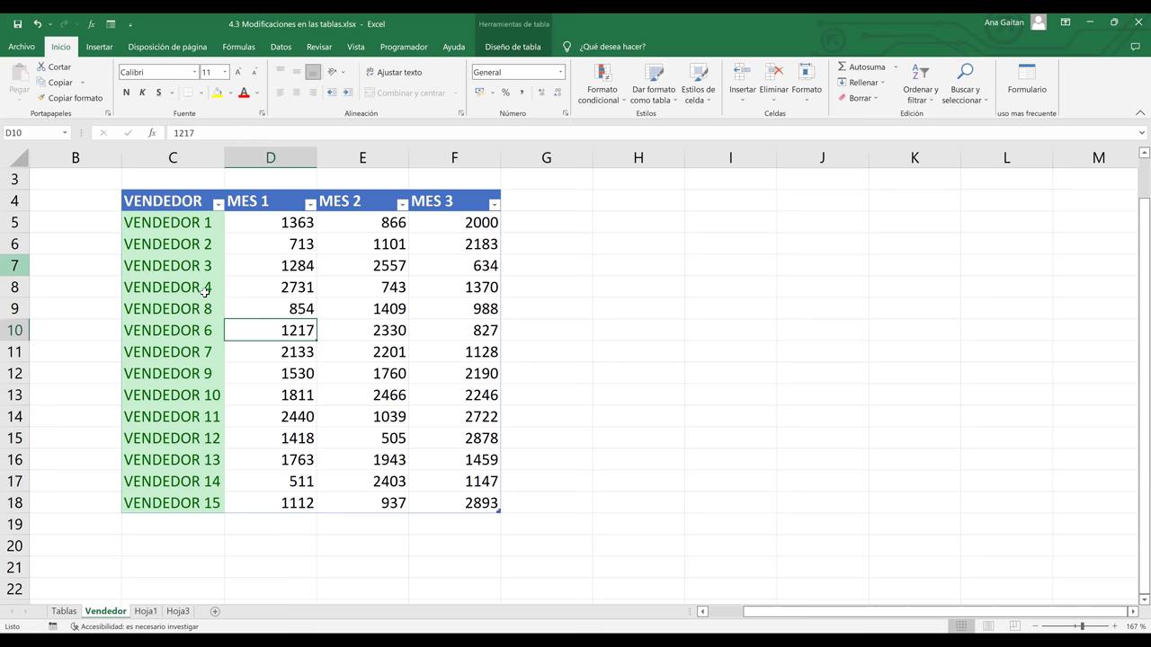
Step: Undo the seller name change in C18 and the deletion of row 12
{"action": "key", "text": "ctrl+z"}
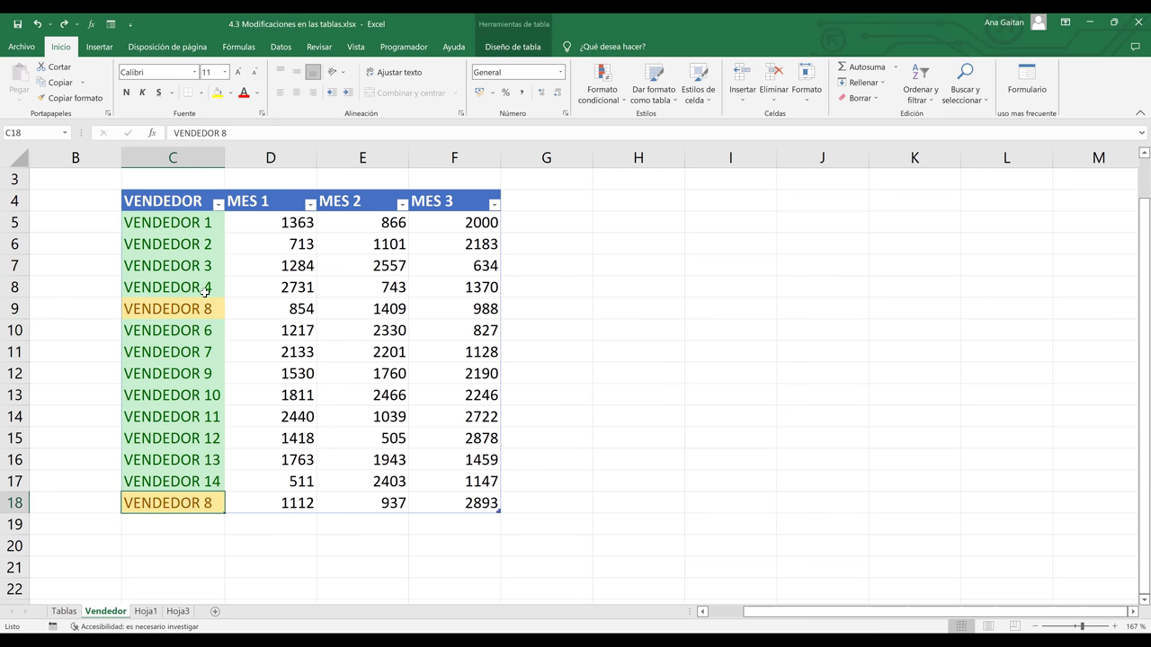
{"action": "key", "text": "ctrl+z"}
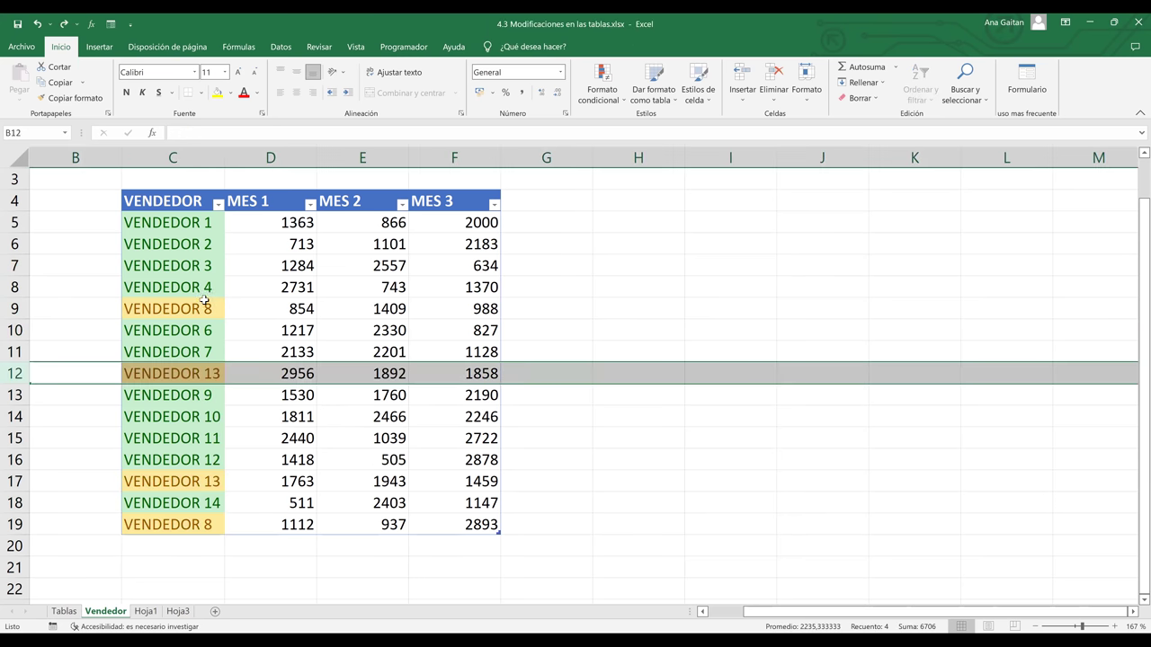
Step: Remove duplicates from the Ventas1 table, comparing only the VENDEDOR column
{"action": "left_click", "coordinate": [165, 207]}
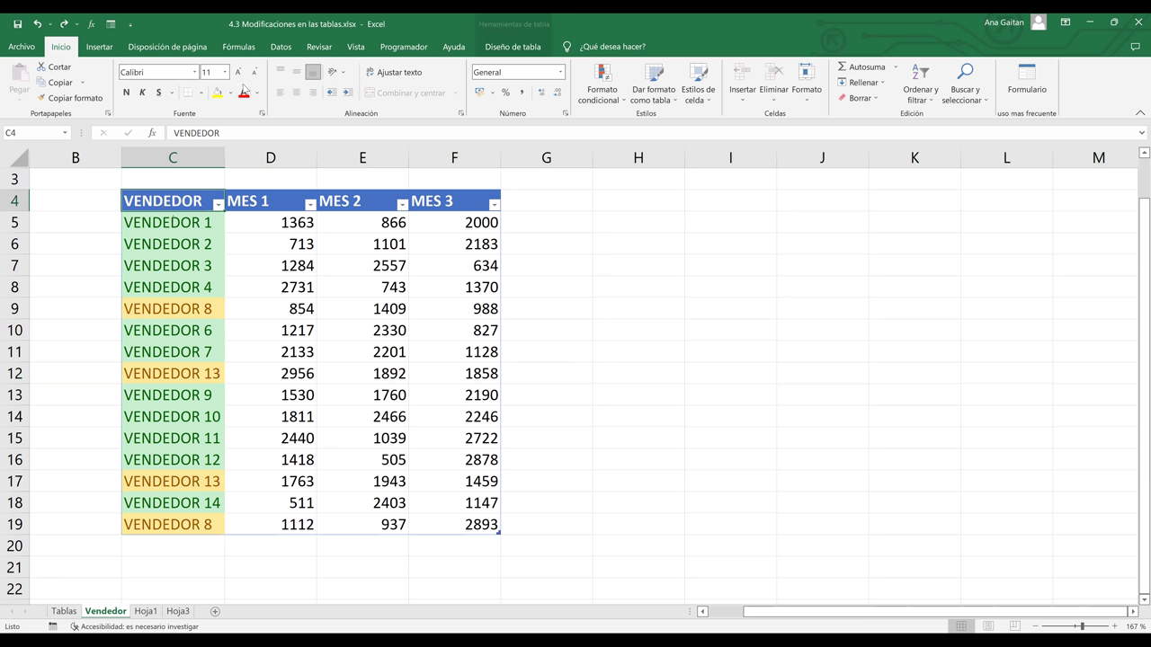
{"action": "left_click", "coordinate": [189, 224]}
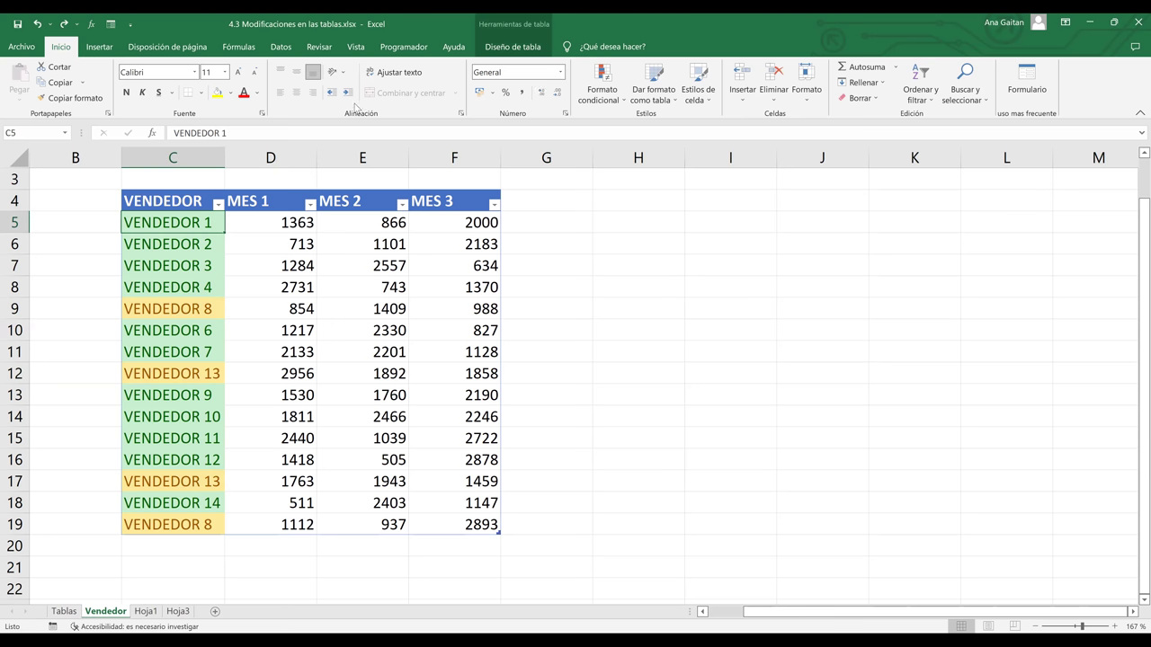
{"action": "left_click", "coordinate": [515, 47]}
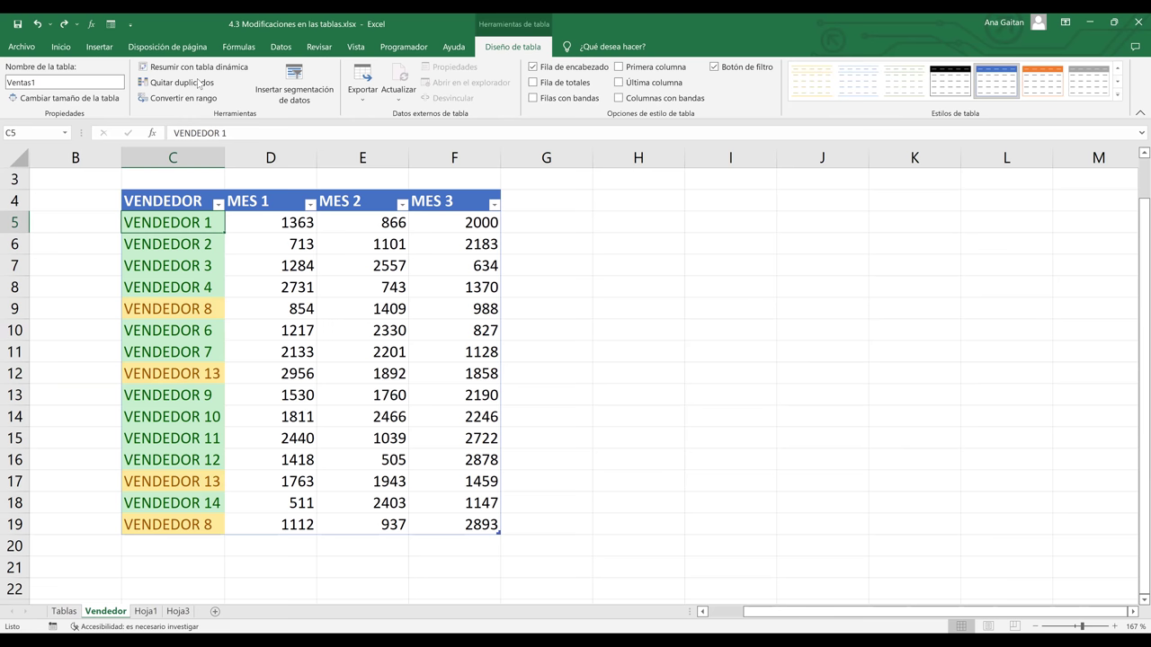
{"action": "left_click", "coordinate": [198, 82]}
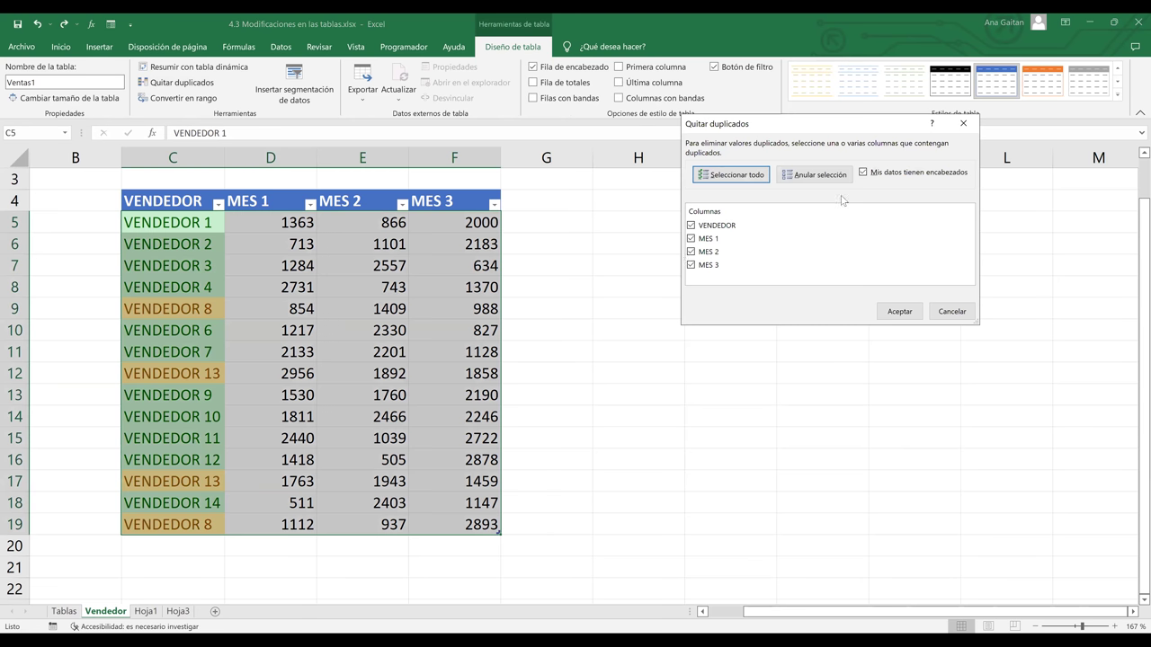
{"action": "left_click", "coordinate": [694, 228]}
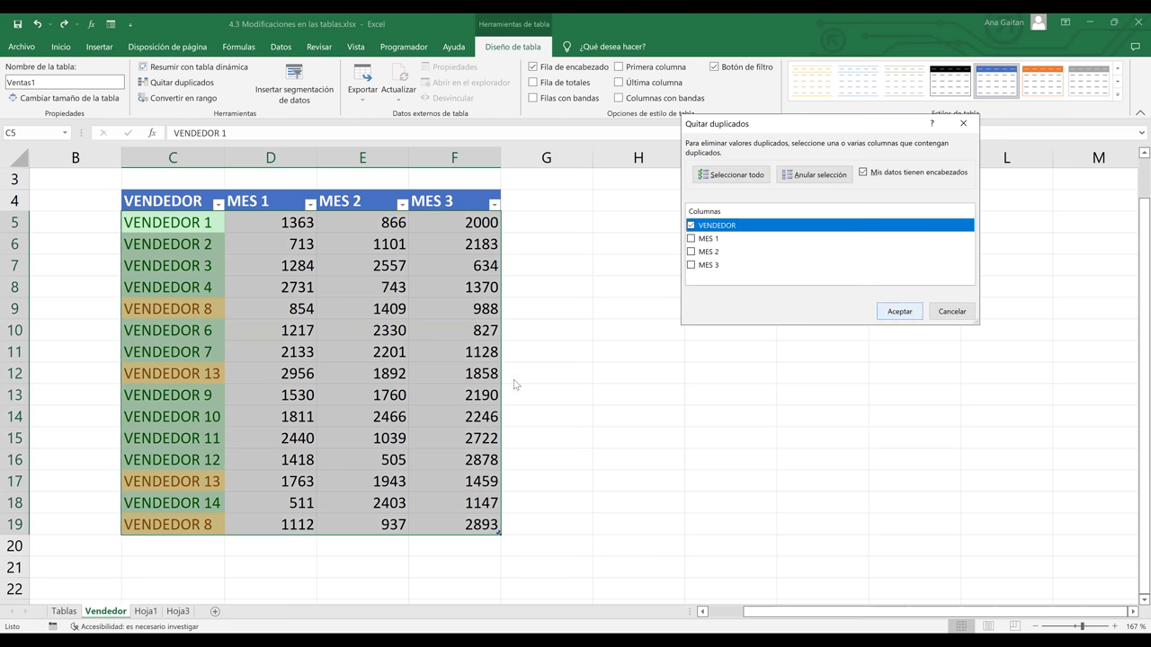
{"action": "key", "text": "Return"}
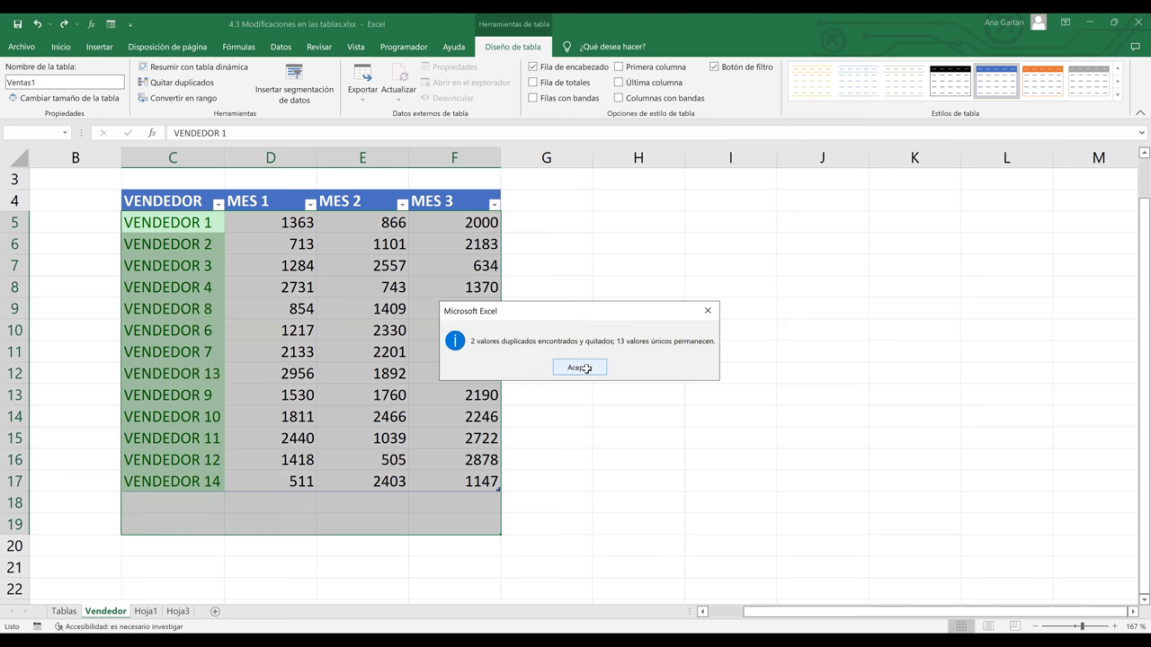
{"action": "left_click", "coordinate": [580, 367]}
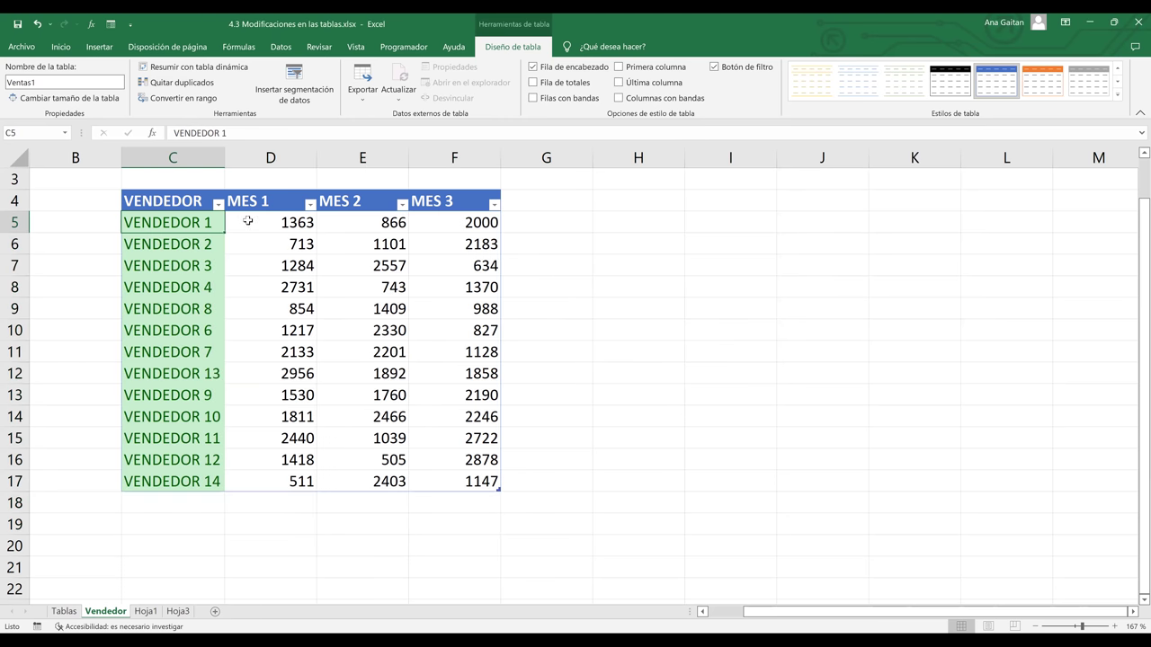
Step: Clear the conditional formatting rules from the seller names in C5:C17
{"action": "left_click_drag", "start_coordinate": [209, 329], "coordinate": [200, 492]}
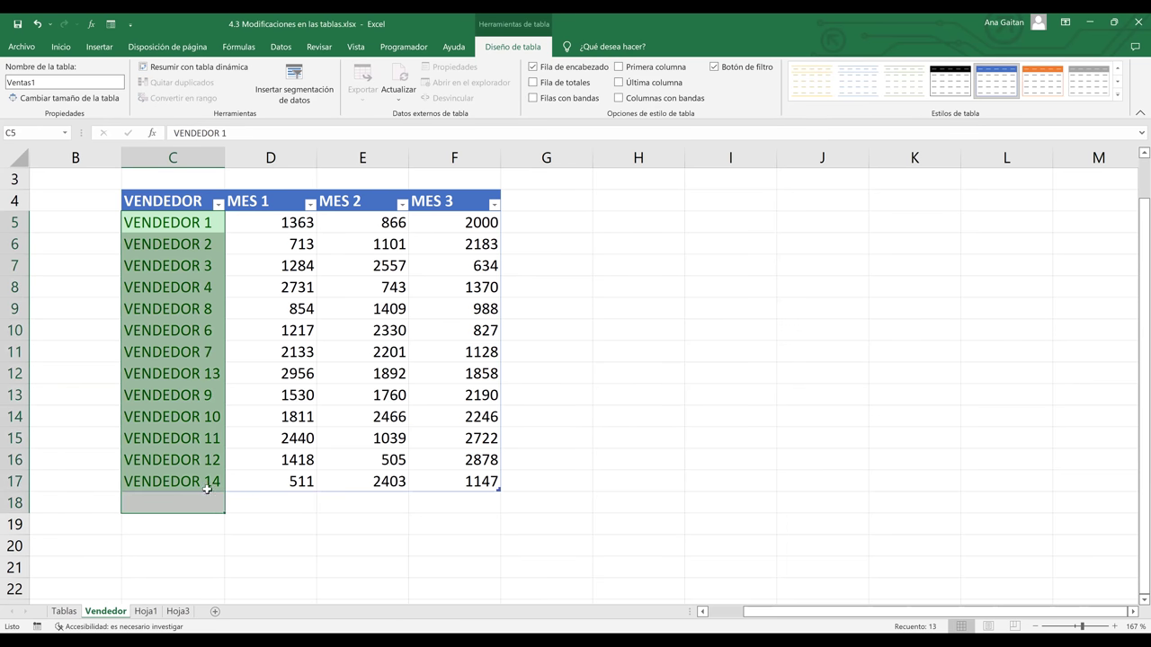
{"action": "left_click", "coordinate": [270, 423]}
{"action": "left_click_drag", "start_coordinate": [179, 225], "coordinate": [176, 395]}
{"action": "left_click_drag", "start_coordinate": [184, 478], "coordinate": [184, 479]}
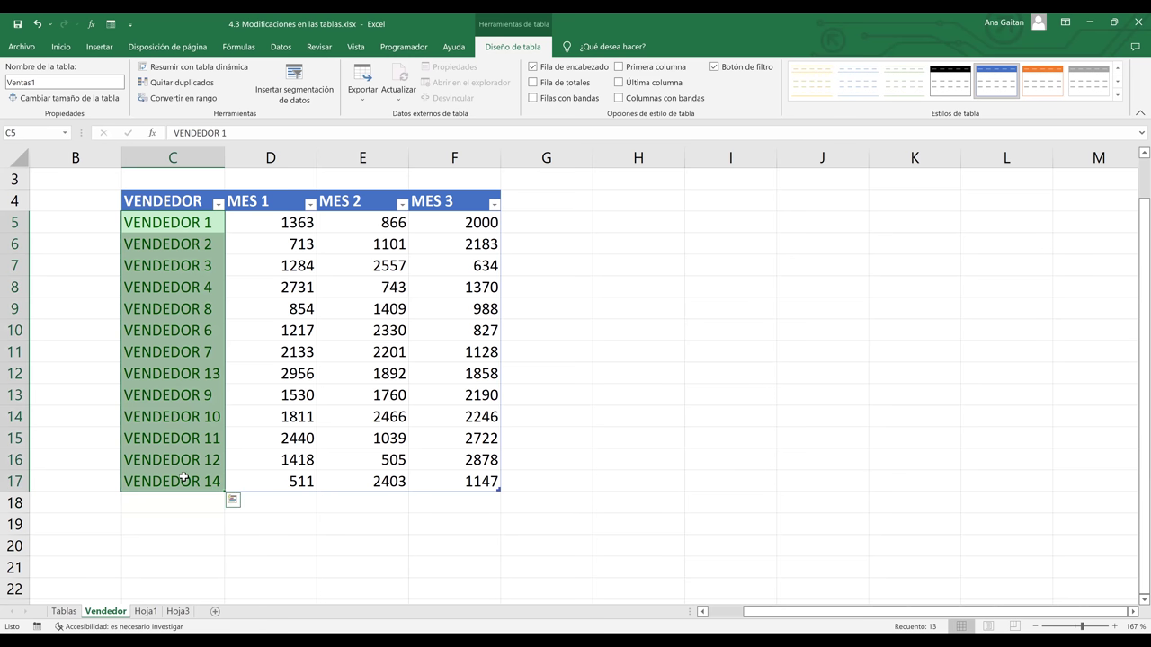
{"action": "left_click", "coordinate": [66, 51]}
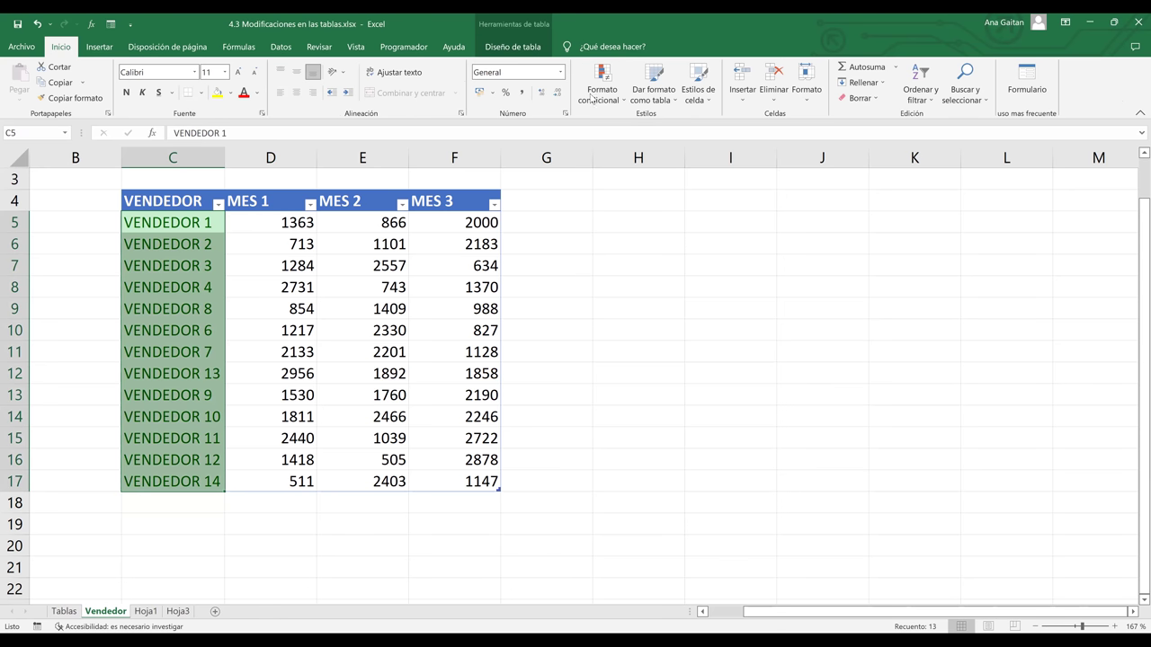
{"action": "left_click", "coordinate": [592, 97]}
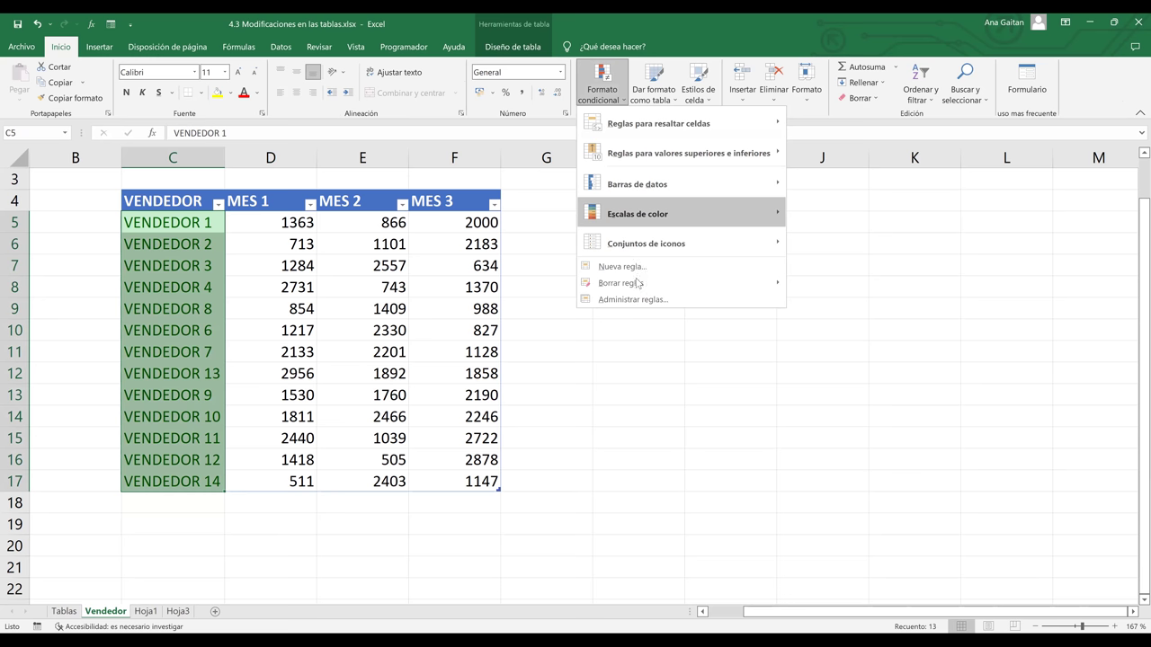
{"action": "mouse_move", "coordinate": [637, 284]}
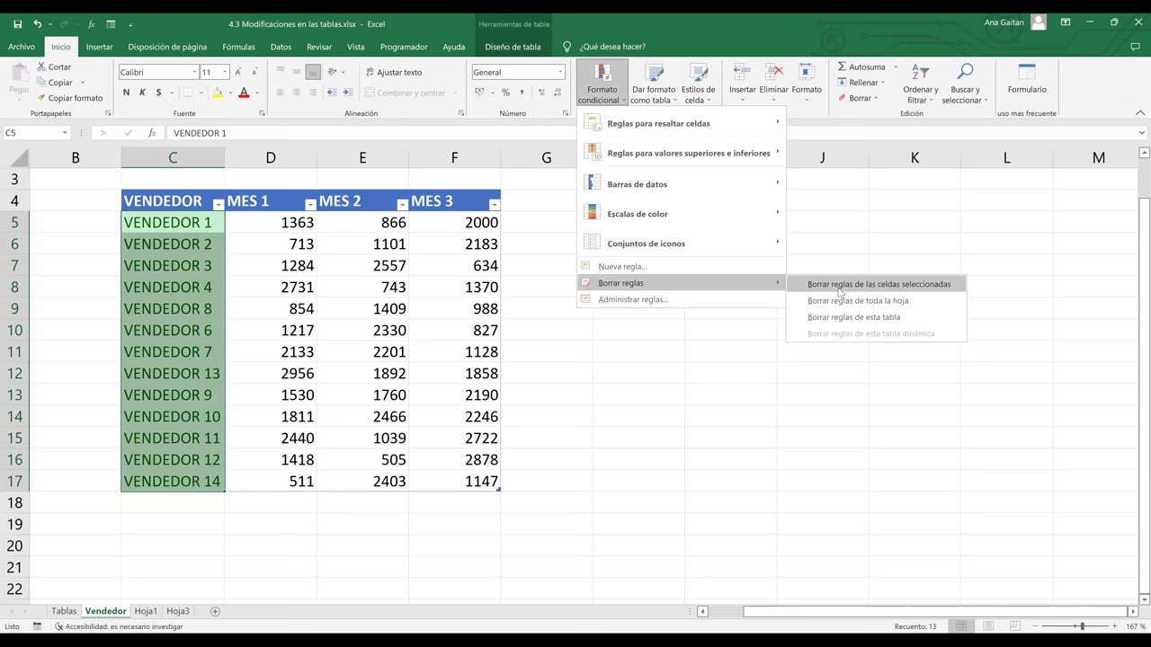
{"action": "left_click", "coordinate": [839, 290]}
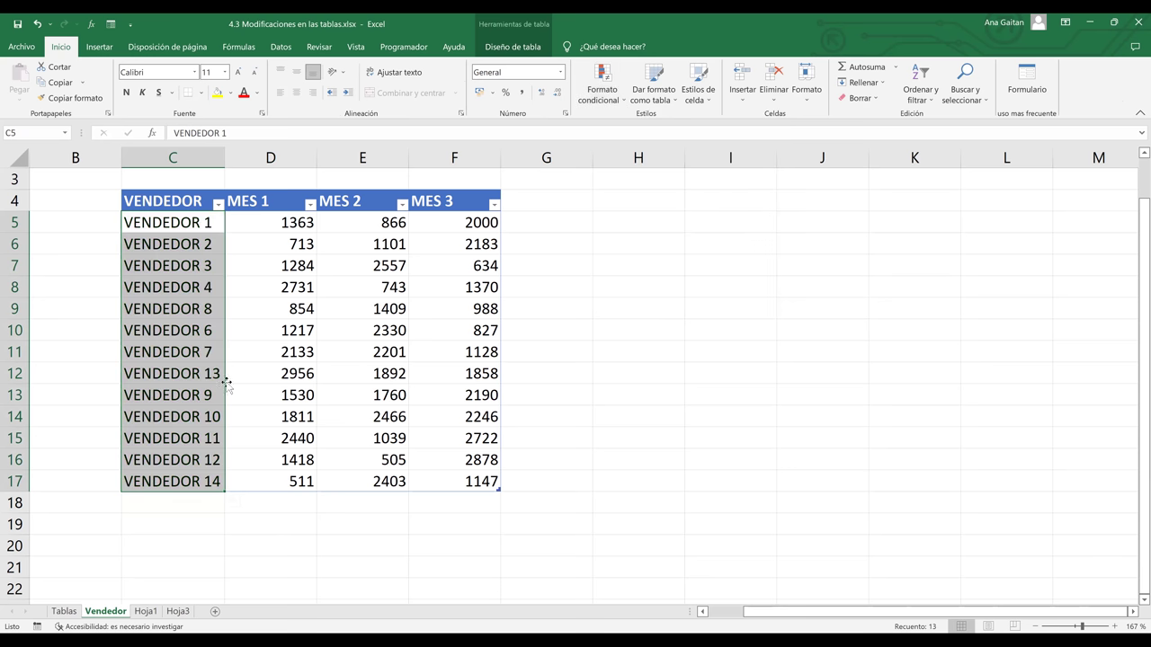
{"action": "left_click", "coordinate": [292, 389]}
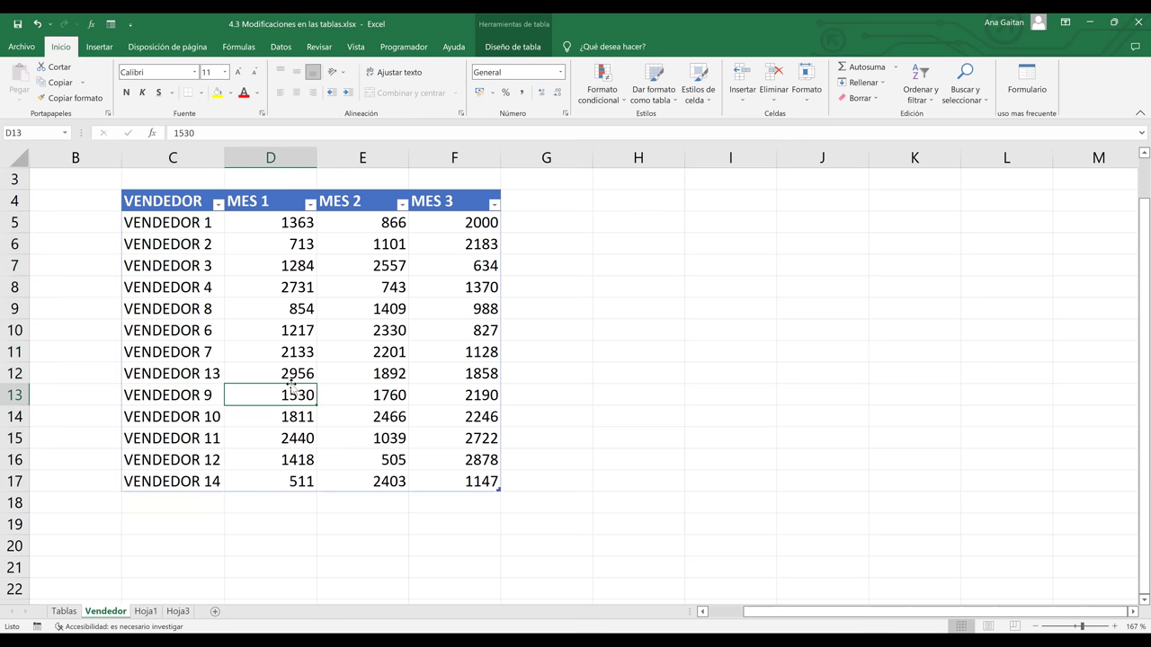
Step: Review the seller names in C5:C17 and the neighbouring MES 1 cells for remaining highlighting or duplicates
{"action": "left_click", "coordinate": [185, 224]}
{"action": "left_click", "coordinate": [191, 438]}
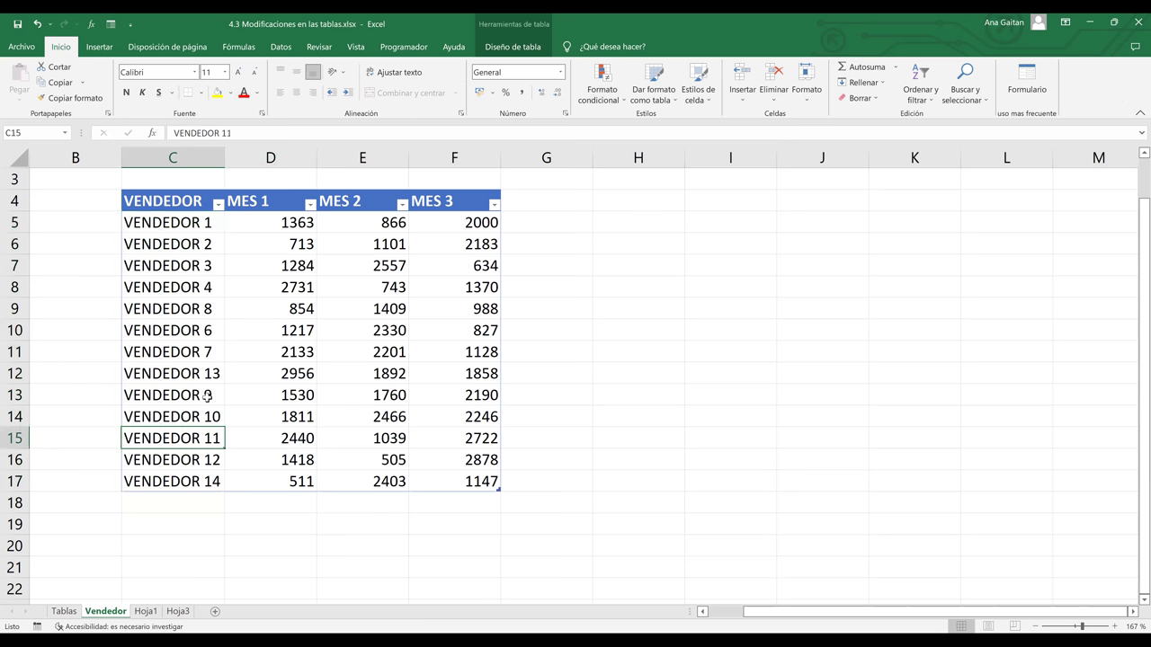
{"action": "left_click", "coordinate": [273, 416]}
{"action": "left_click", "coordinate": [196, 332]}
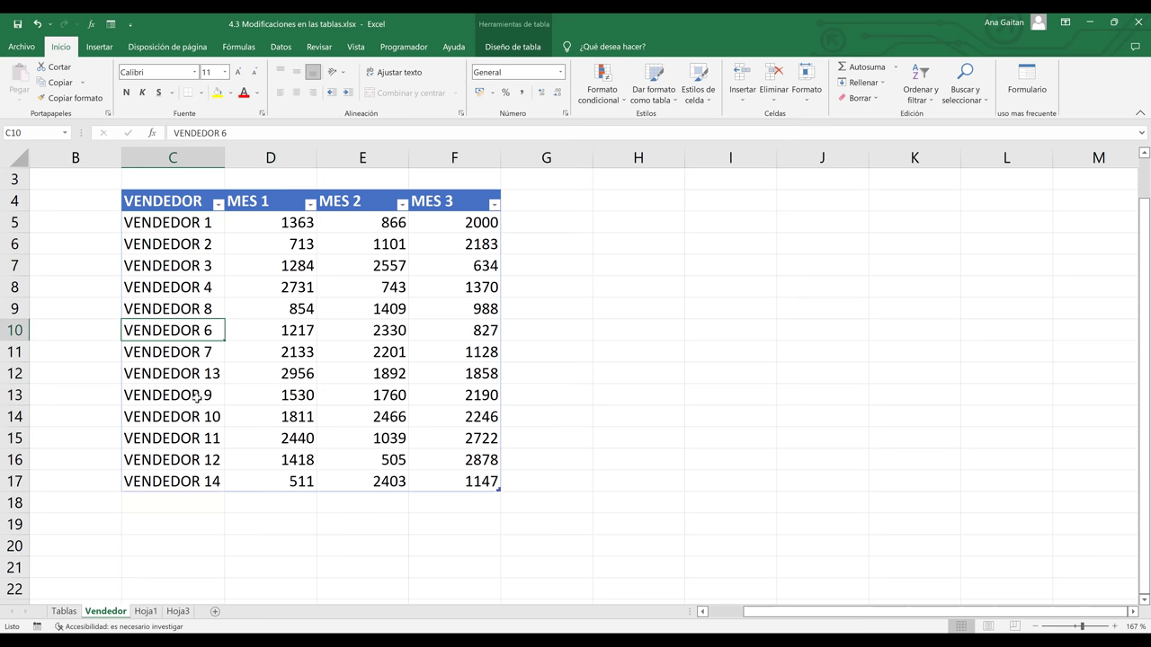
{"action": "key", "text": "Down"}
{"action": "key", "text": "Down"}
{"action": "key", "text": "Down"}
{"action": "left_click", "coordinate": [258, 359]}
{"action": "left_click", "coordinate": [268, 373]}
{"action": "left_click", "coordinate": [281, 395]}
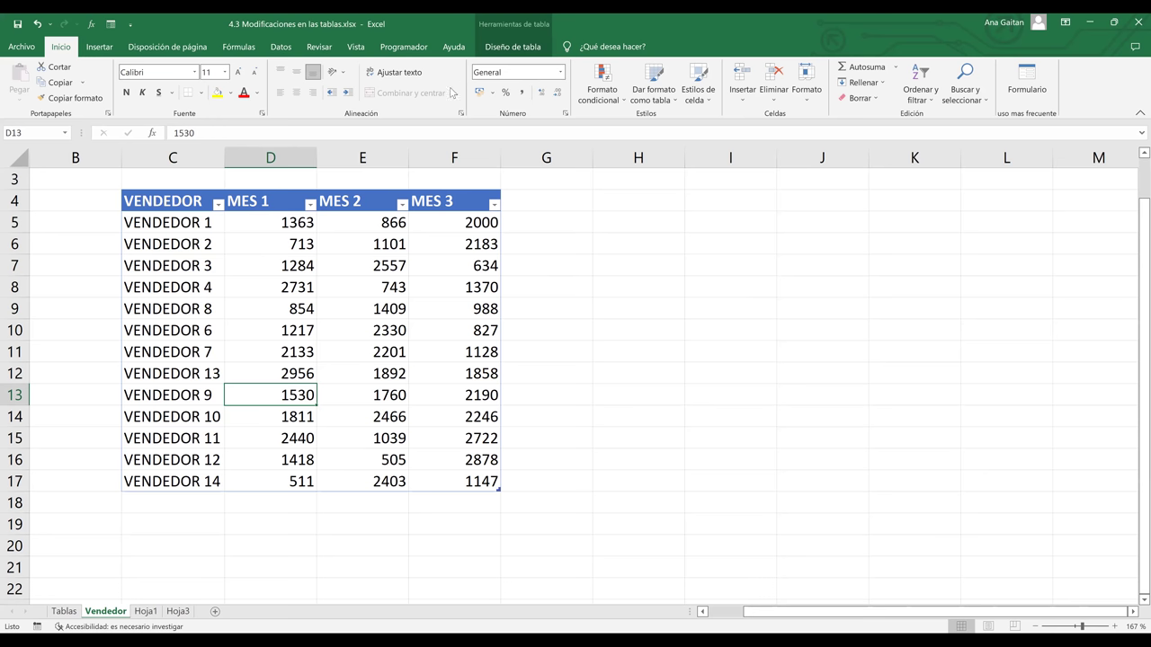
Step: Hide the header row of the Ventas1 table and inspect the cells around its first rows
{"action": "scroll", "coordinate": [452, 92], "scroll_direction": "down", "scroll_amount": 9}
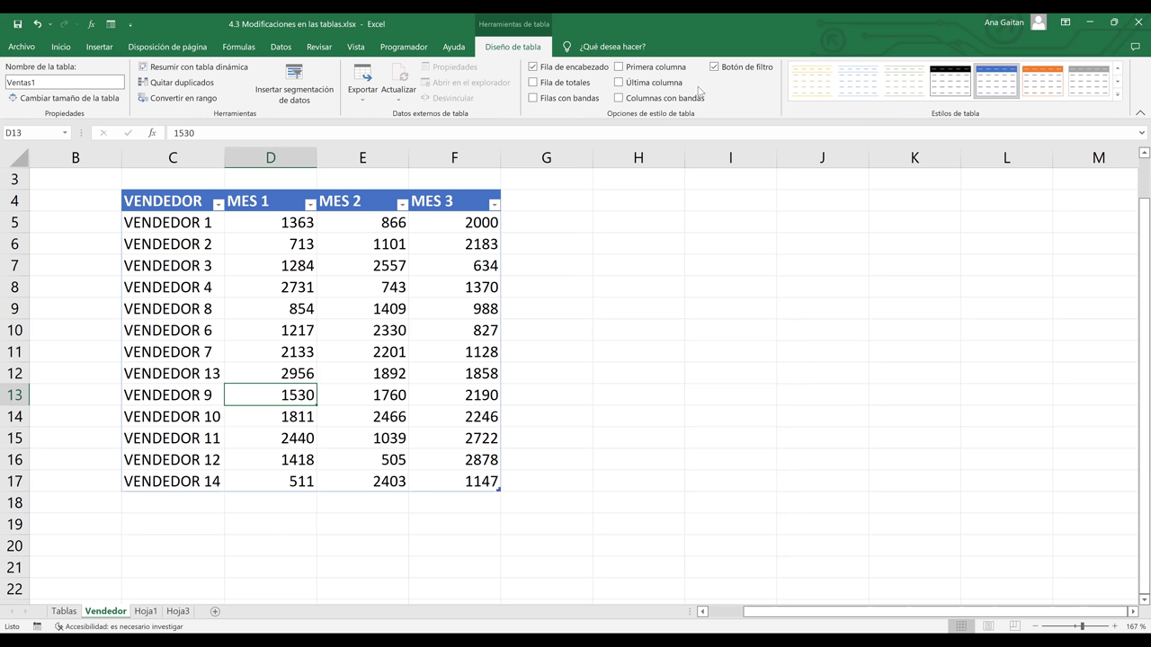
{"action": "left_click", "coordinate": [533, 67]}
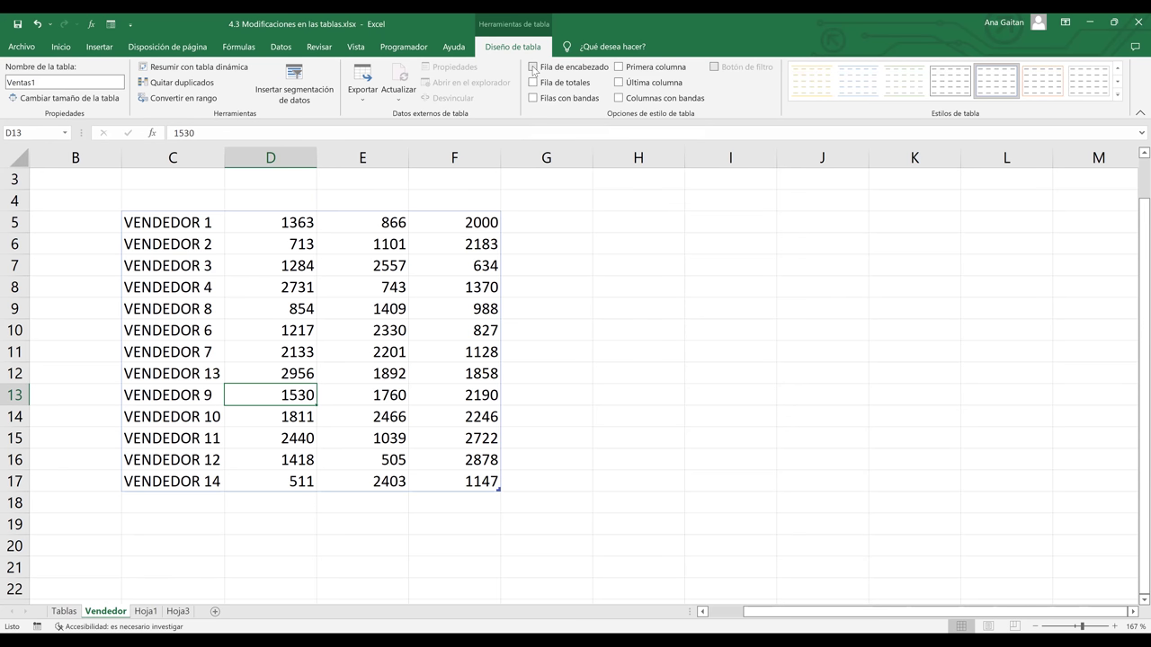
{"action": "left_click", "coordinate": [158, 223]}
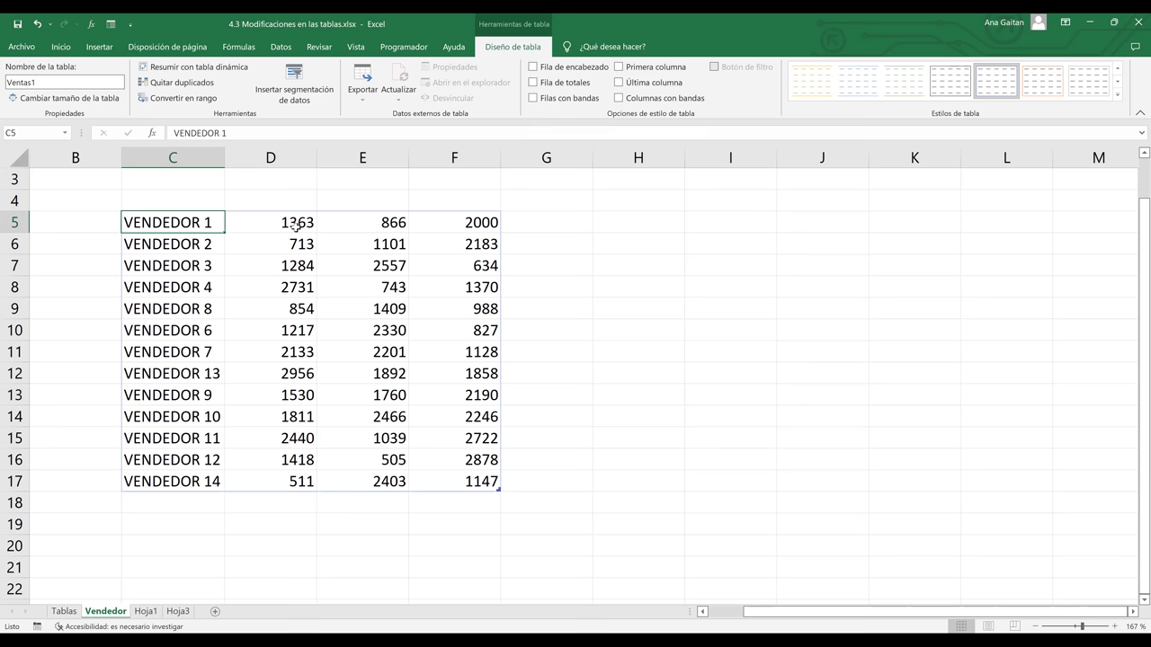
{"action": "key", "text": "Right"}
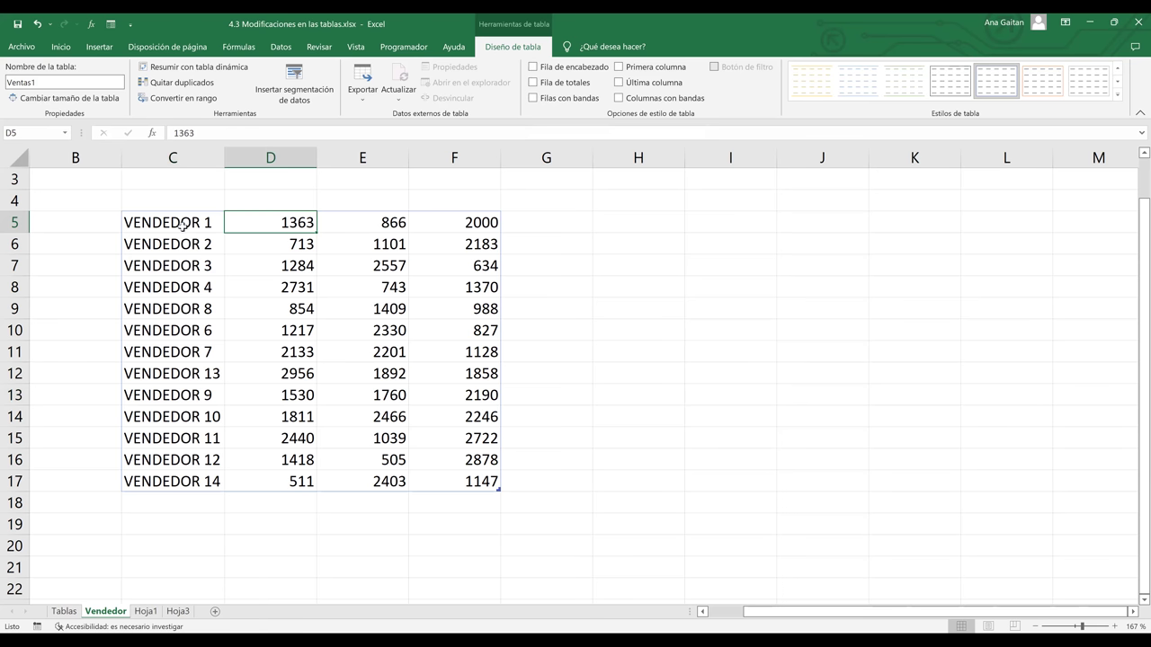
{"action": "left_click", "coordinate": [183, 224]}
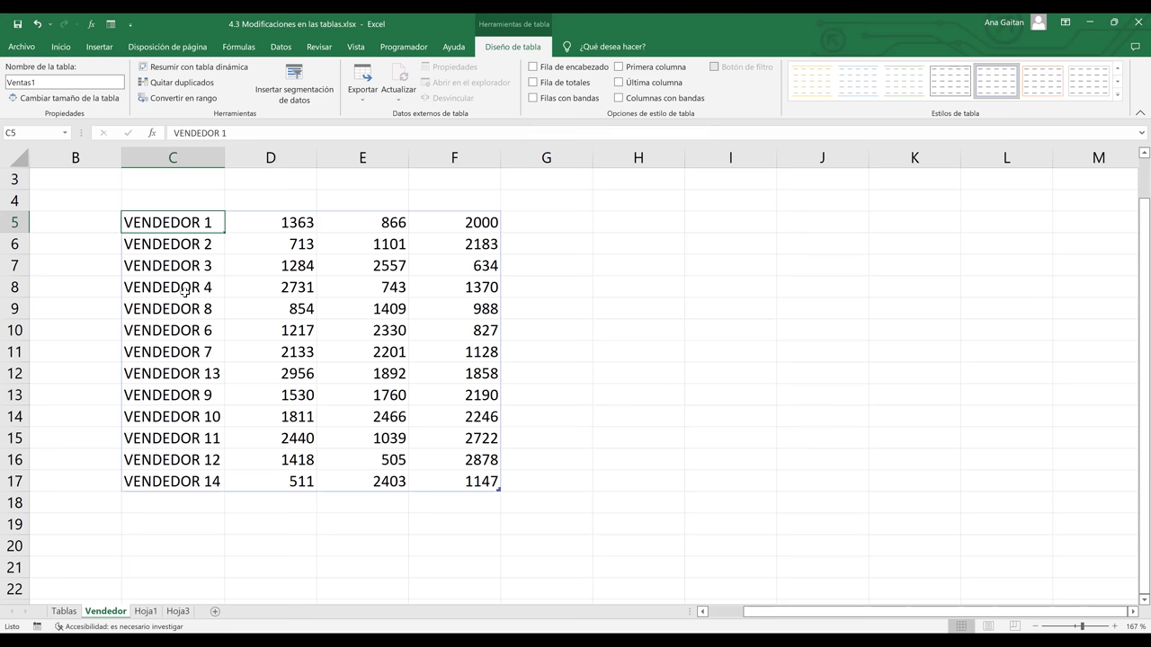
{"action": "left_click", "coordinate": [187, 200]}
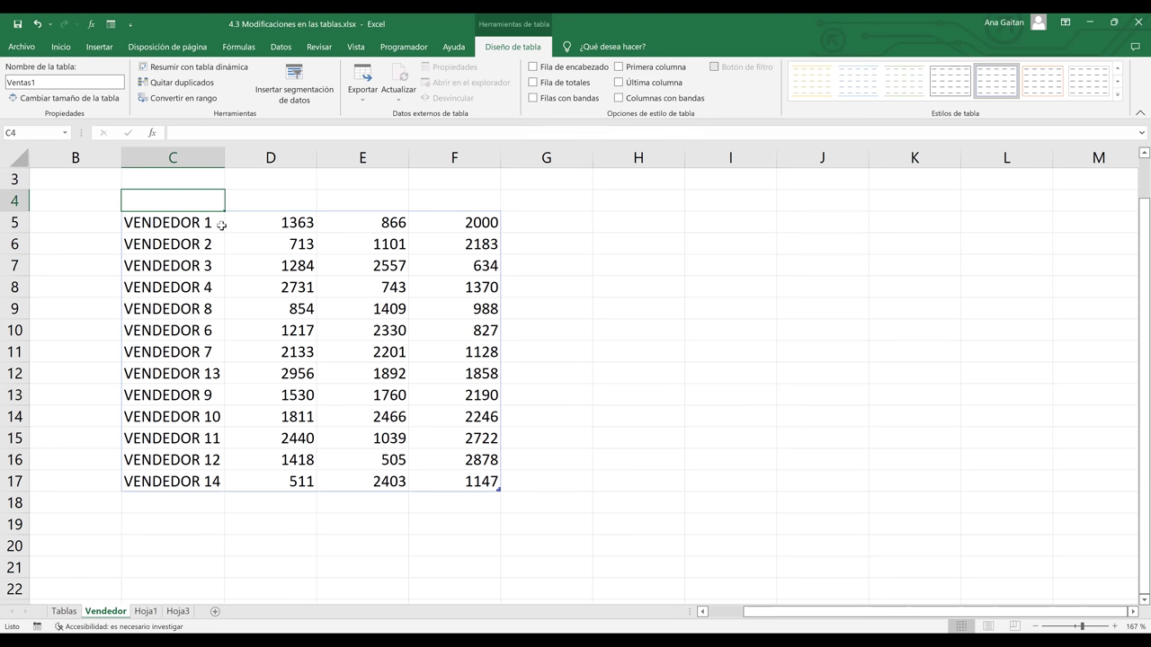
{"action": "left_click", "coordinate": [290, 235]}
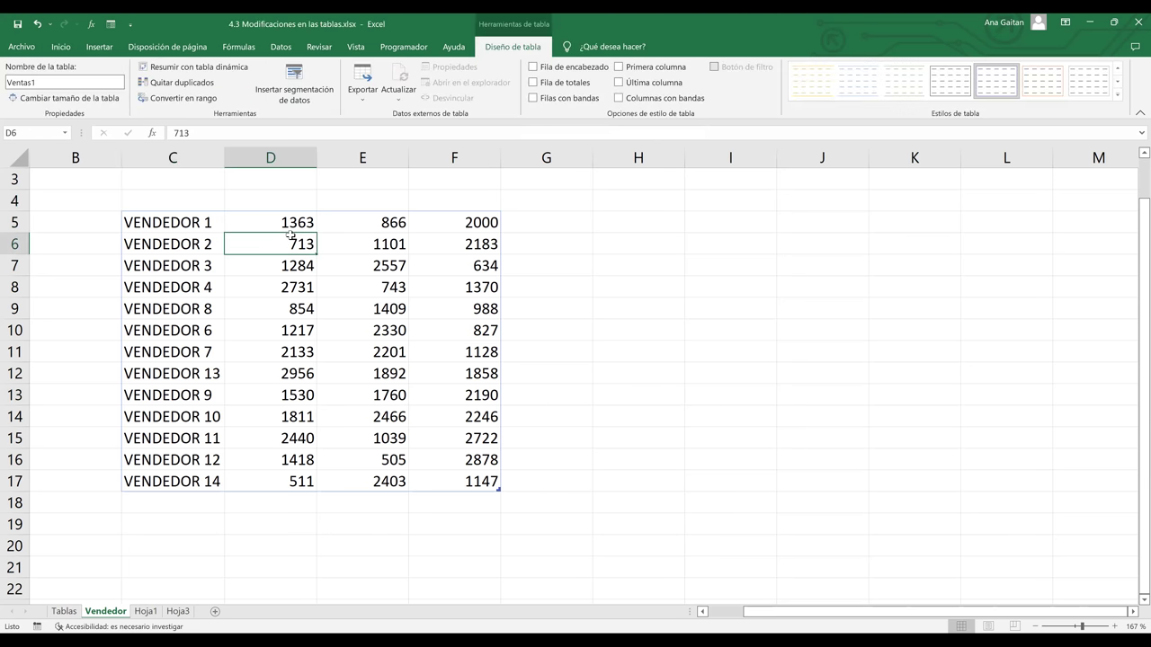
Step: Show the table's header row again and inspect the VENDEDOR, MES 1 and MES 2 header cells
{"action": "left_click", "coordinate": [533, 67]}
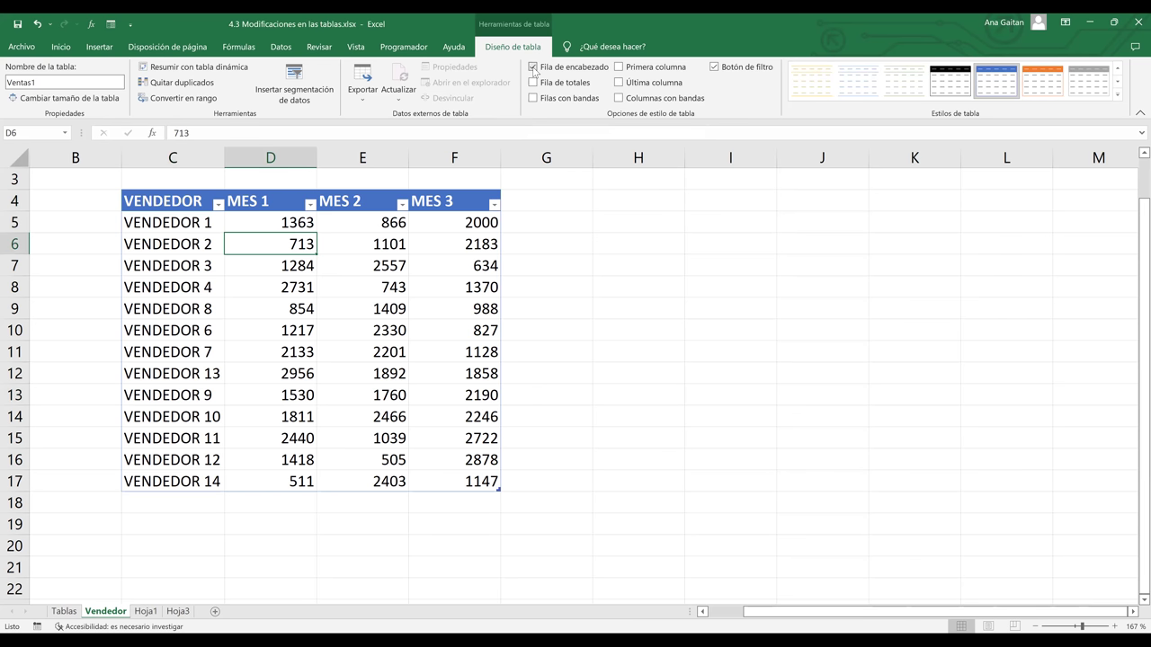
{"action": "left_click", "coordinate": [144, 203]}
{"action": "left_click", "coordinate": [267, 199]}
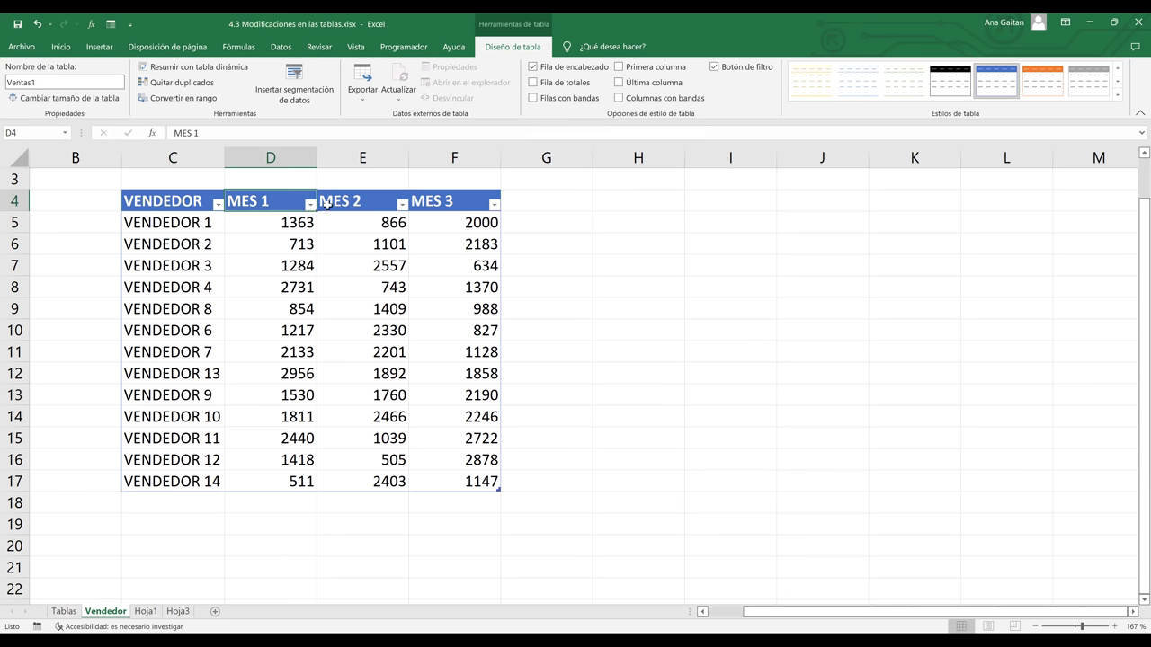
{"action": "left_click", "coordinate": [327, 204]}
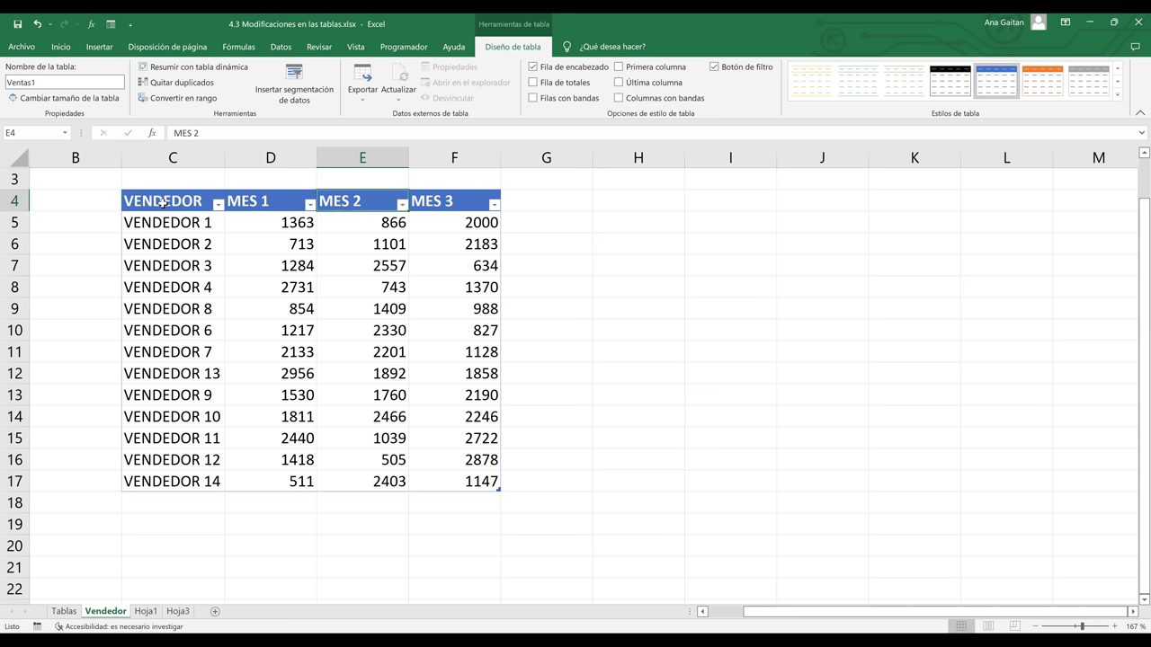
{"action": "left_click", "coordinate": [163, 203]}
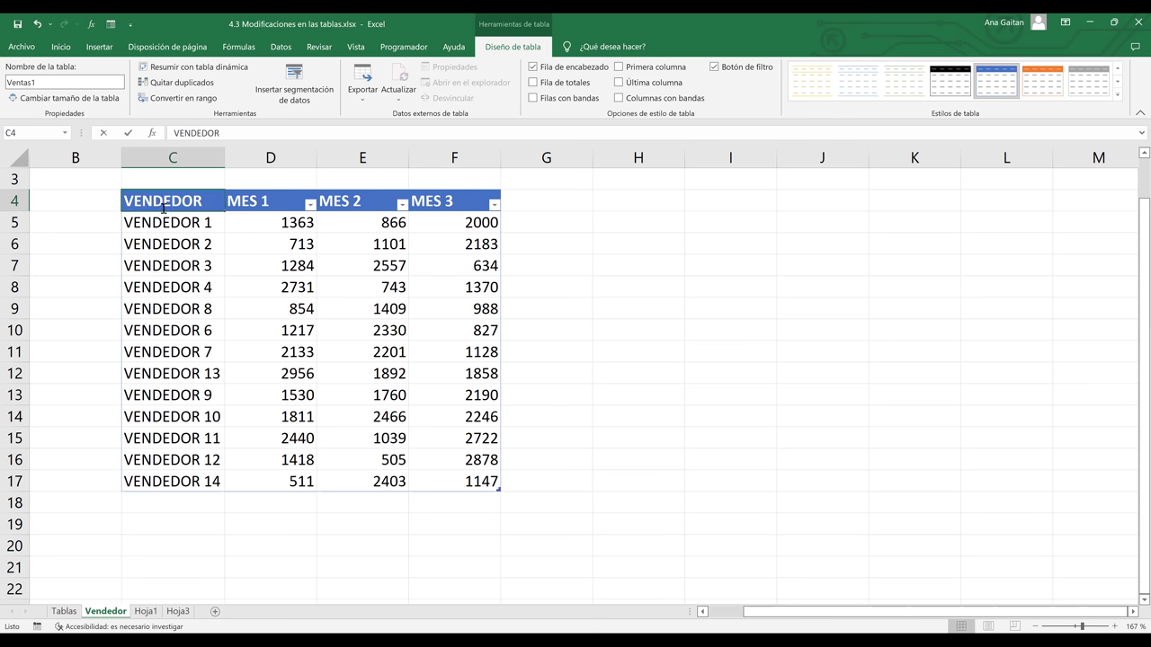
{"action": "double_click", "coordinate": [163, 203]}
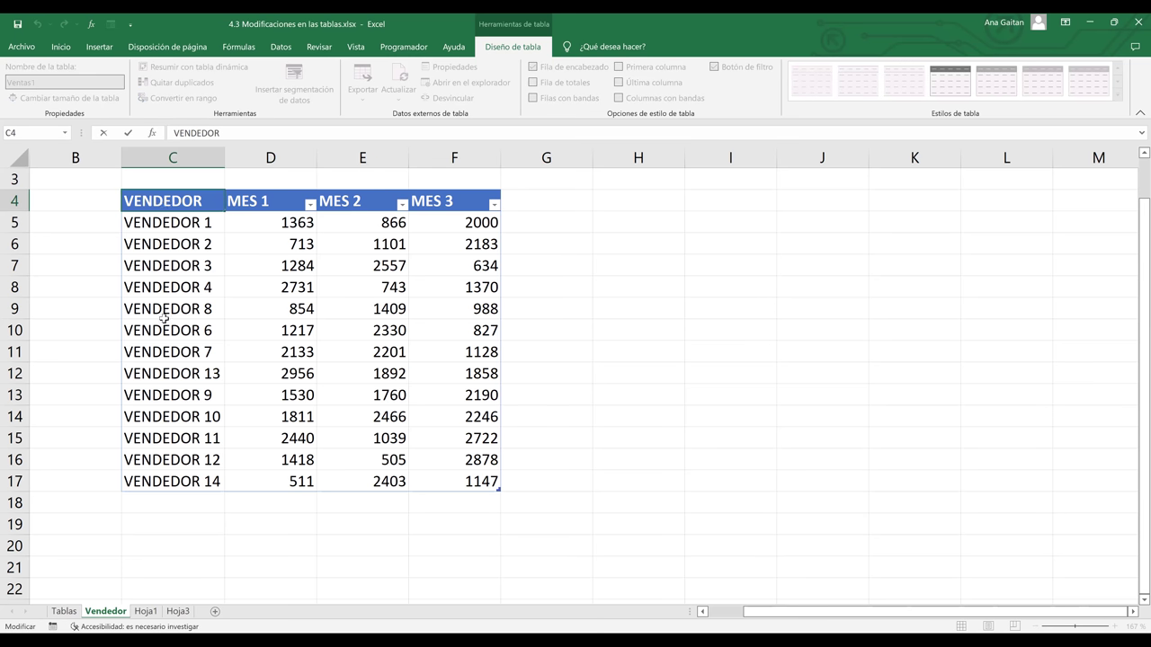
{"action": "left_click", "coordinate": [292, 309]}
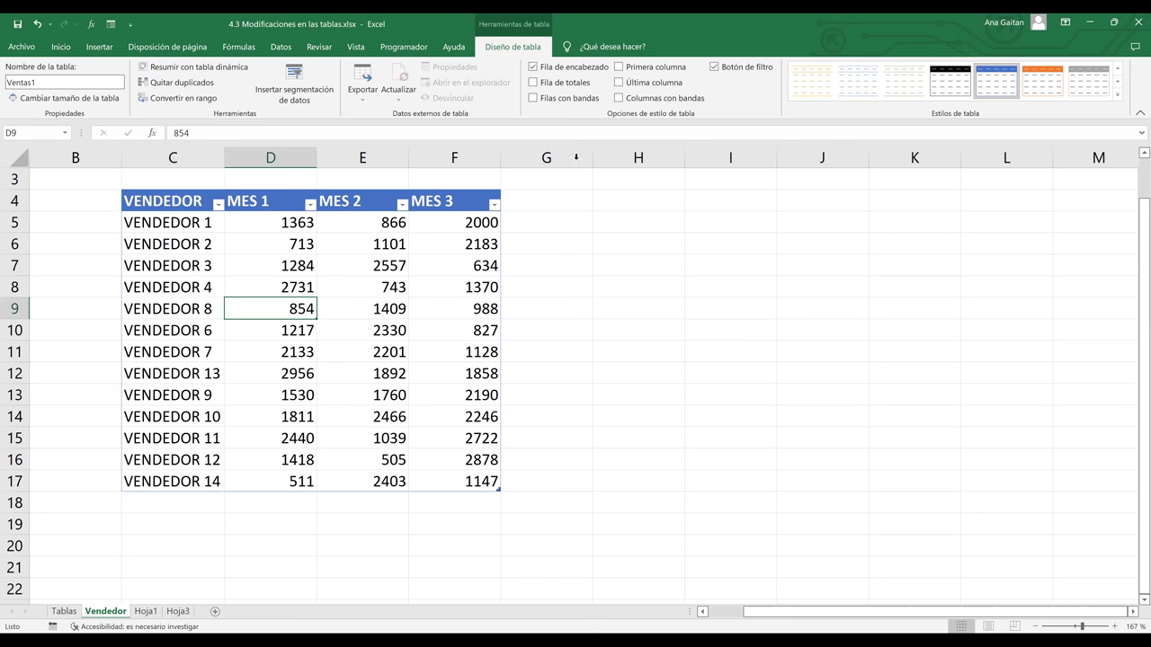
Step: Add a total row to the Ventas1 table and set the MES 1 total in D18 to the Máx. function
{"action": "left_click", "coordinate": [534, 83]}
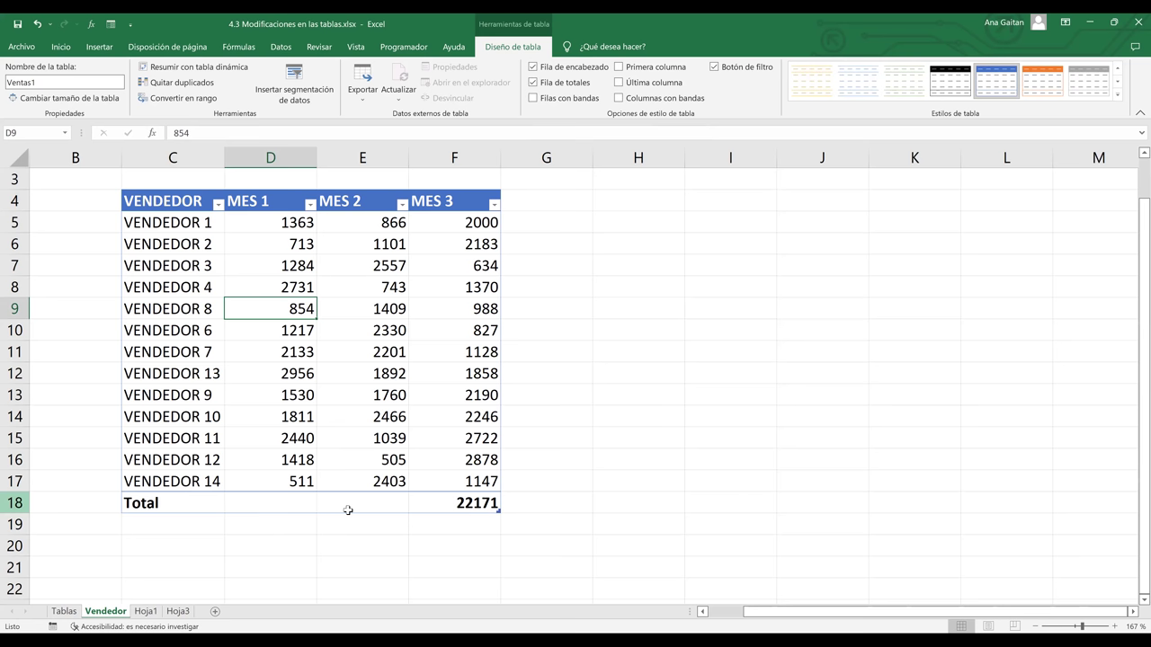
{"action": "left_click", "coordinate": [278, 508]}
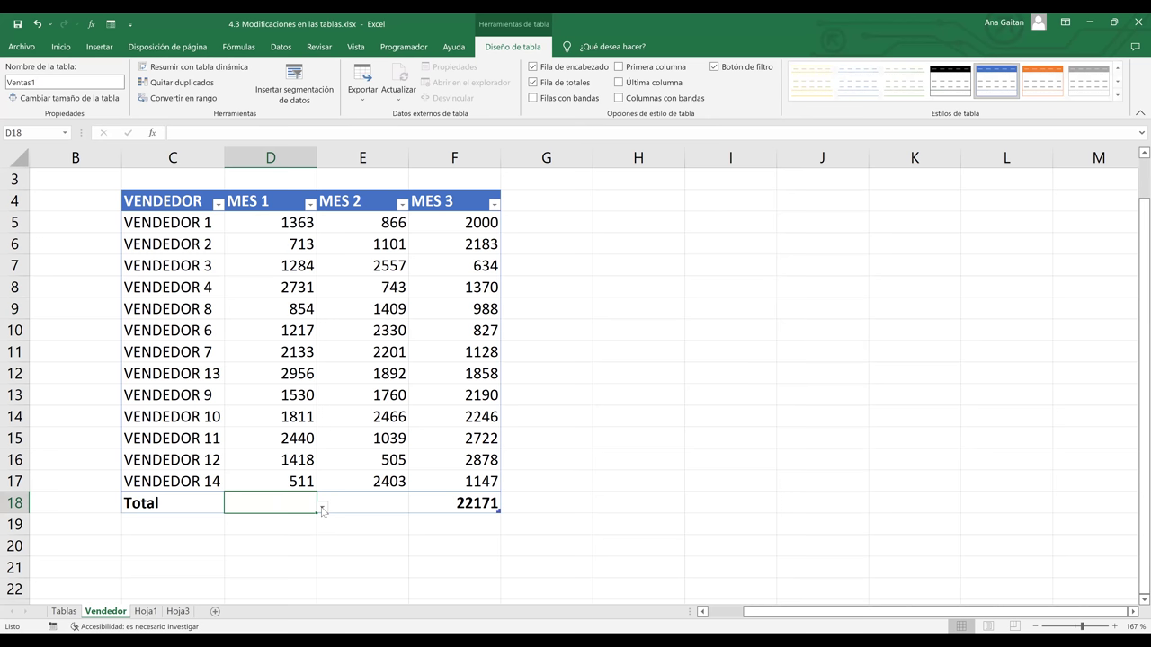
{"action": "left_click", "coordinate": [322, 507]}
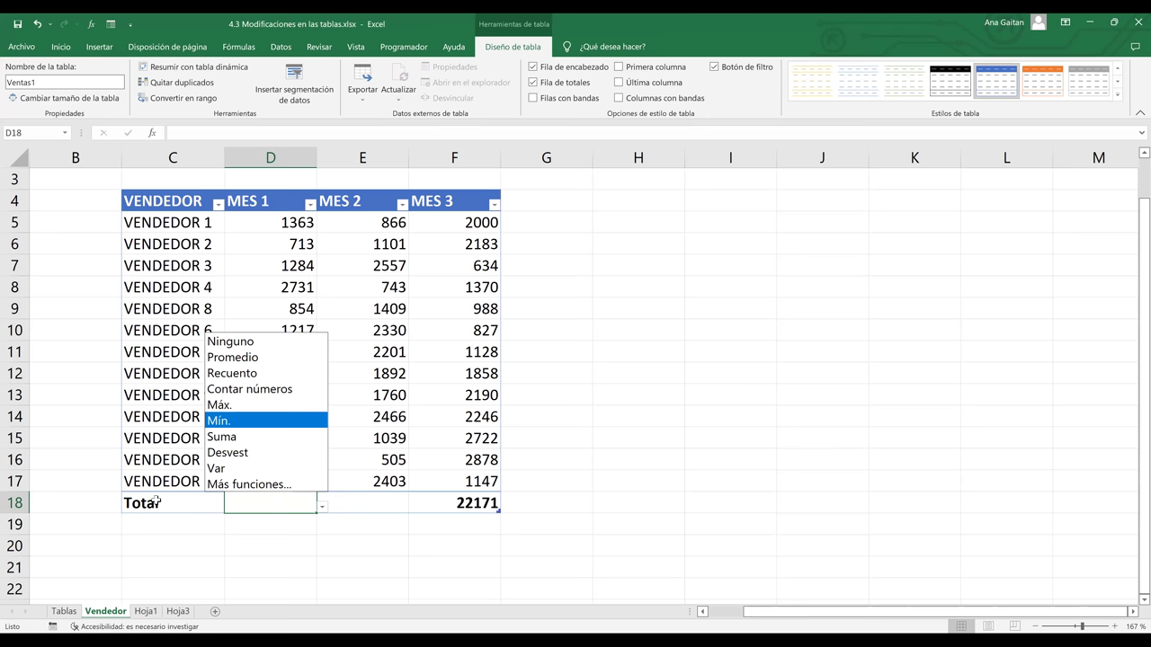
{"action": "left_click", "coordinate": [252, 504]}
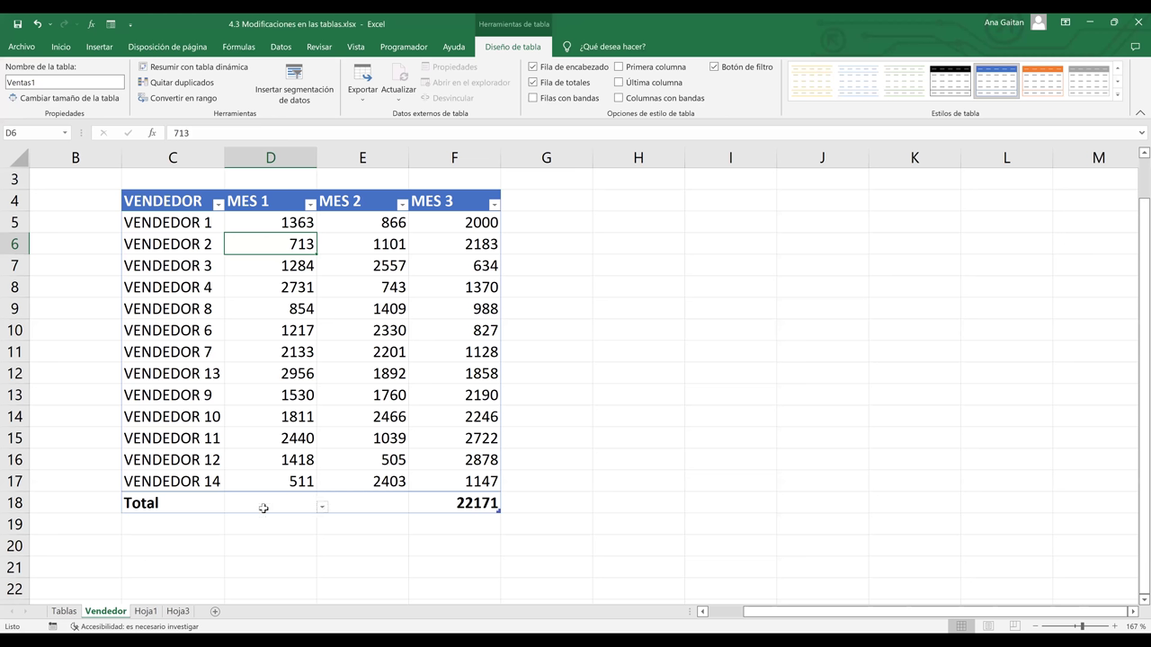
{"action": "left_click", "coordinate": [322, 507]}
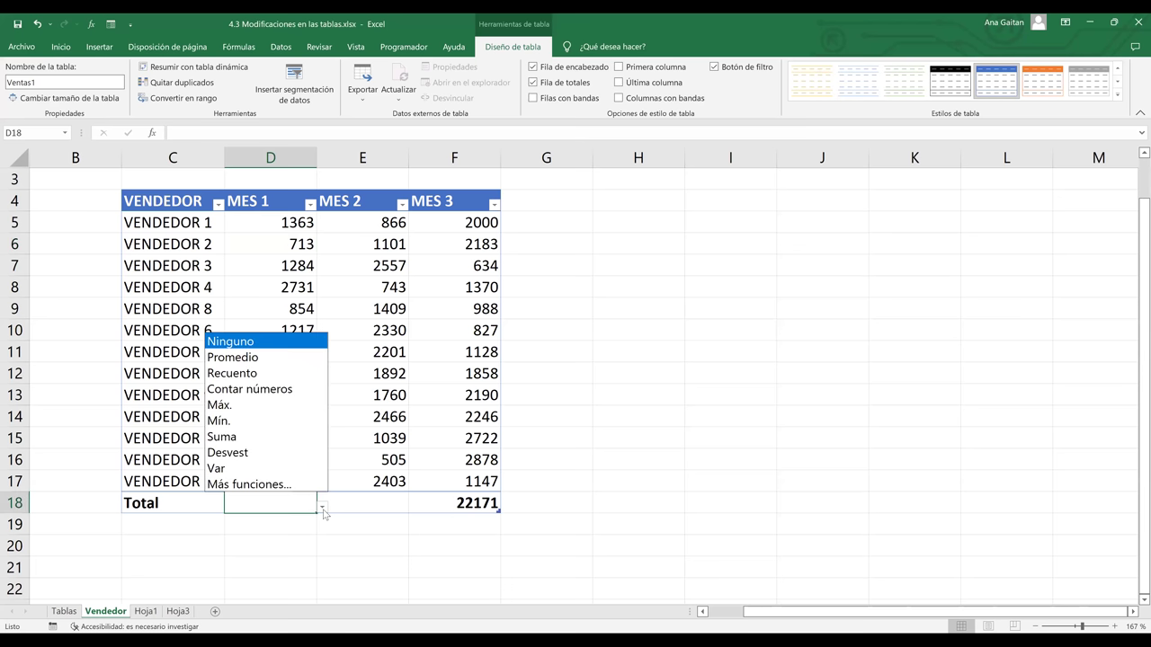
{"action": "left_click", "coordinate": [240, 408]}
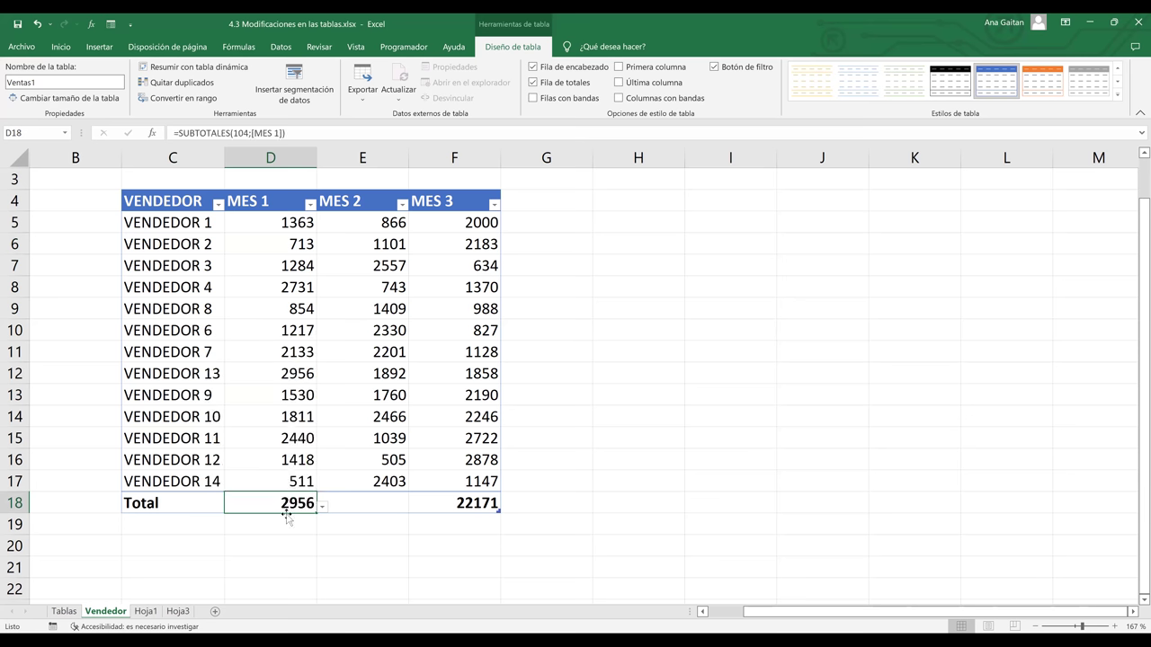
{"action": "left_click", "coordinate": [278, 154]}
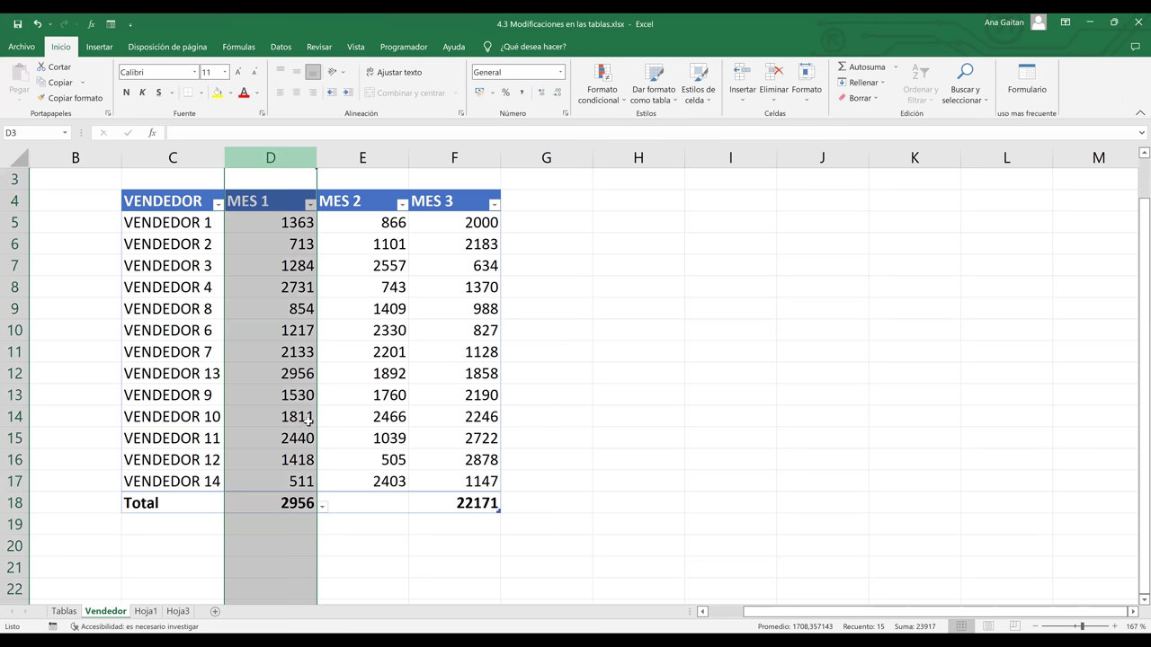
{"action": "left_click", "coordinate": [334, 518]}
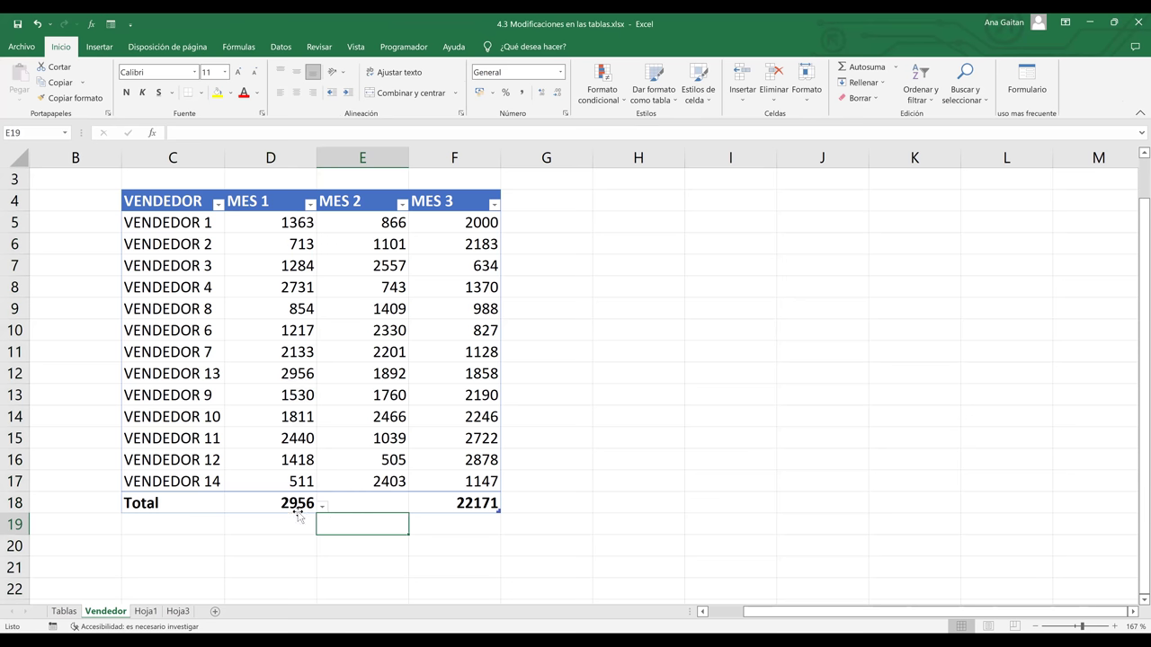
{"action": "left_click", "coordinate": [305, 506]}
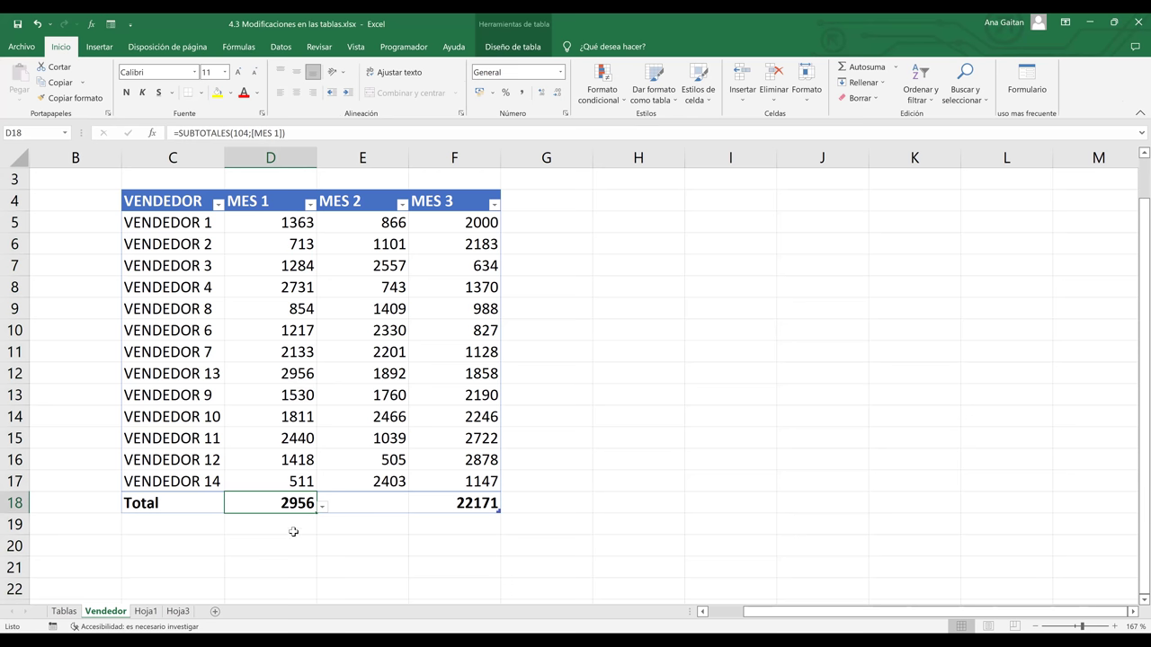
Step: Enter the label Total in C19, directly below the table's total row
{"action": "left_click", "coordinate": [186, 524]}
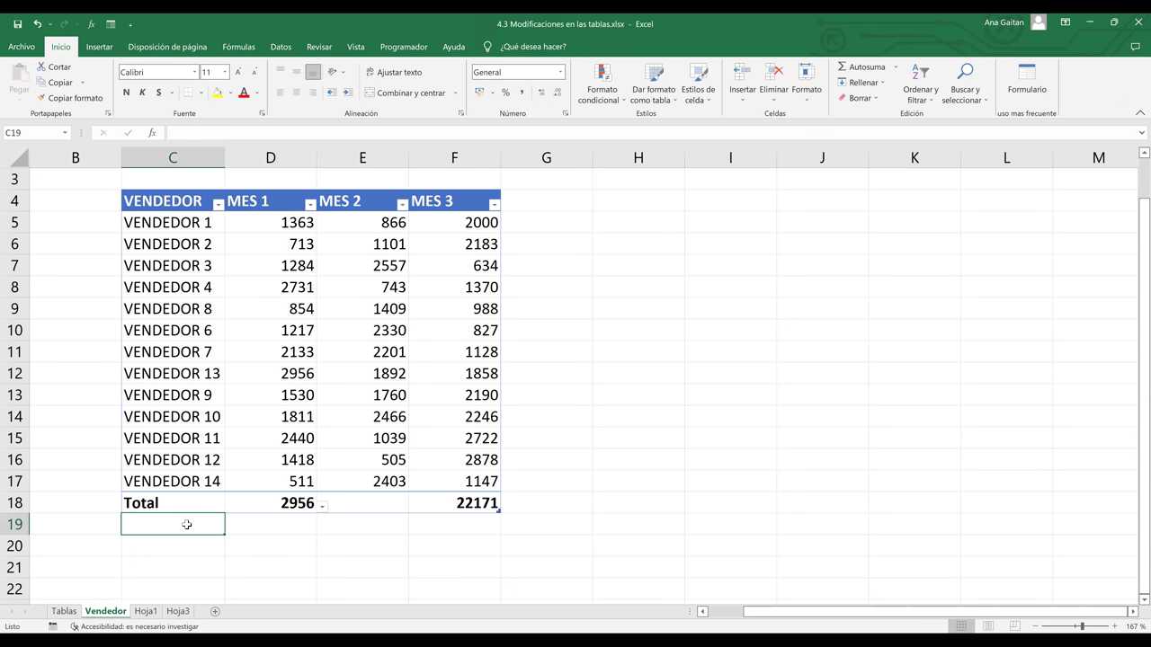
{"action": "type", "text": "Total"}
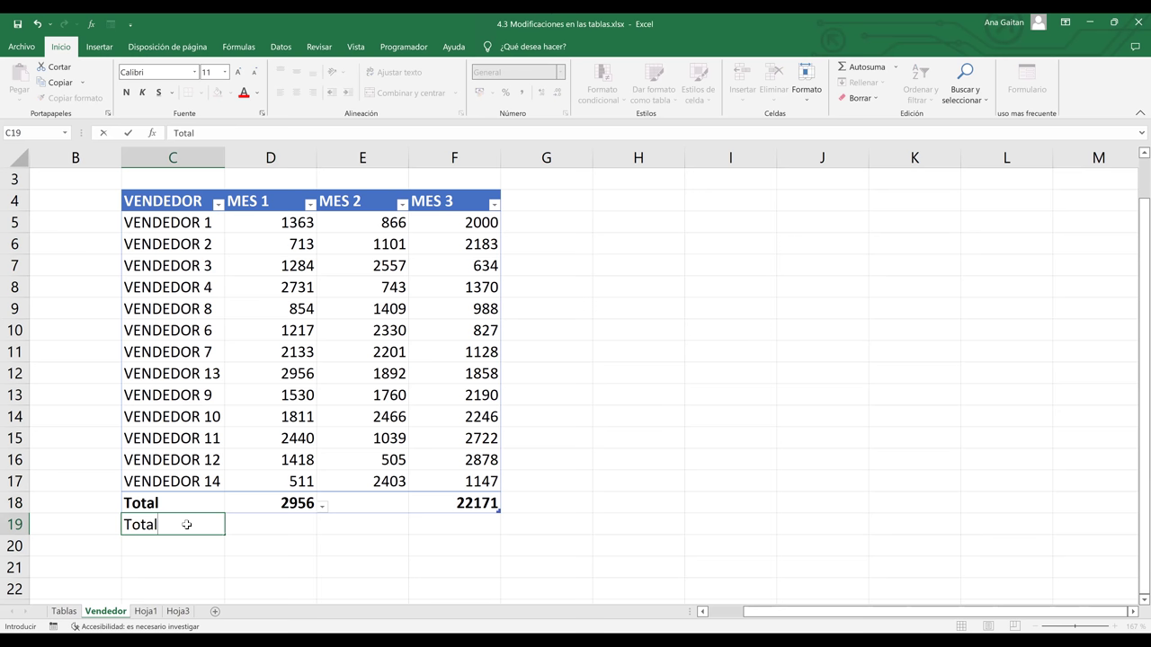
{"action": "key", "text": "Tab"}
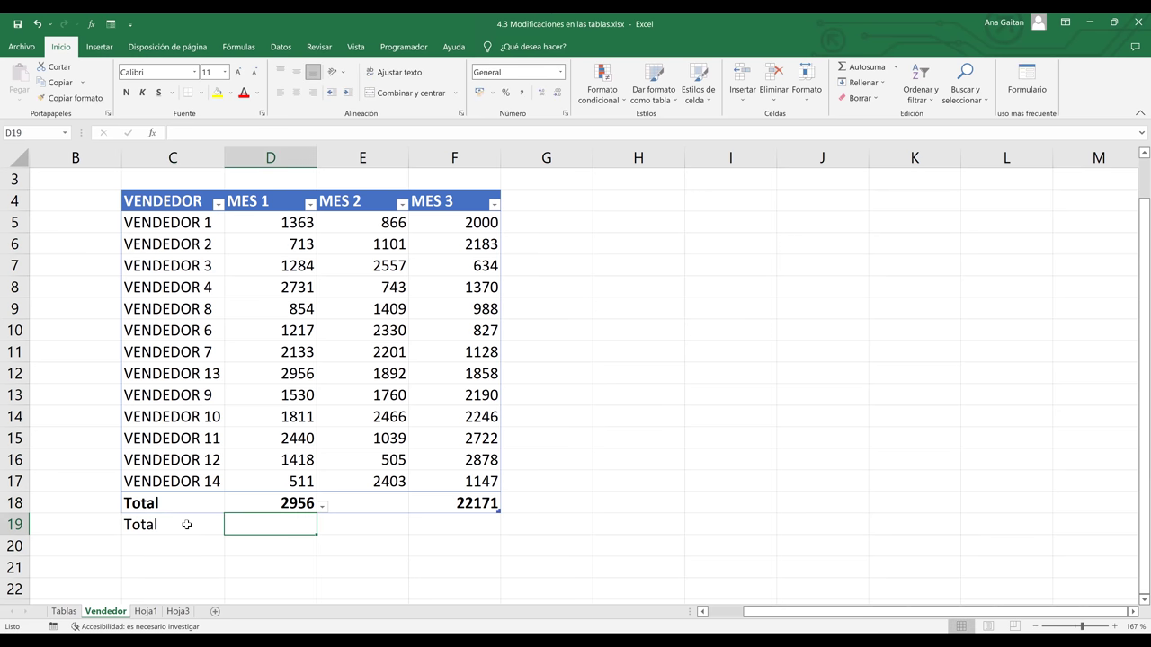
Step: Enter the formula =MAX(Ventas1[MES 1]) in D19, beside the Total label below the table
{"action": "type", "text": "i"}
{"action": "key", "text": "BackSpace"}
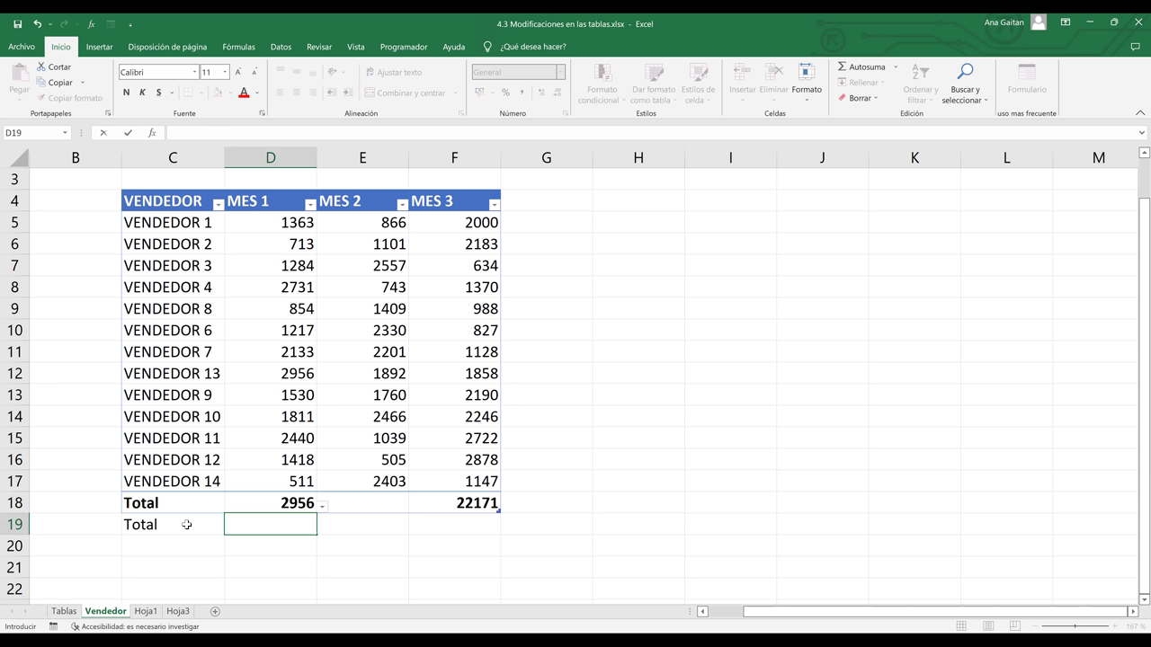
{"action": "type", "text": "="}
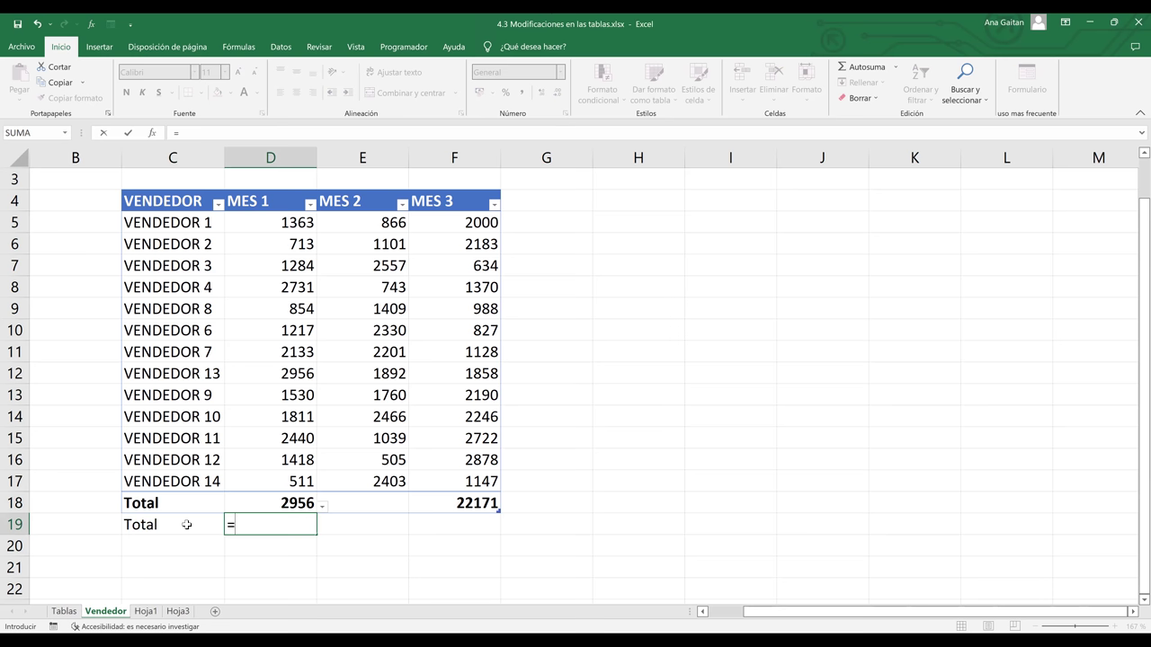
{"action": "type", "text": "max"}
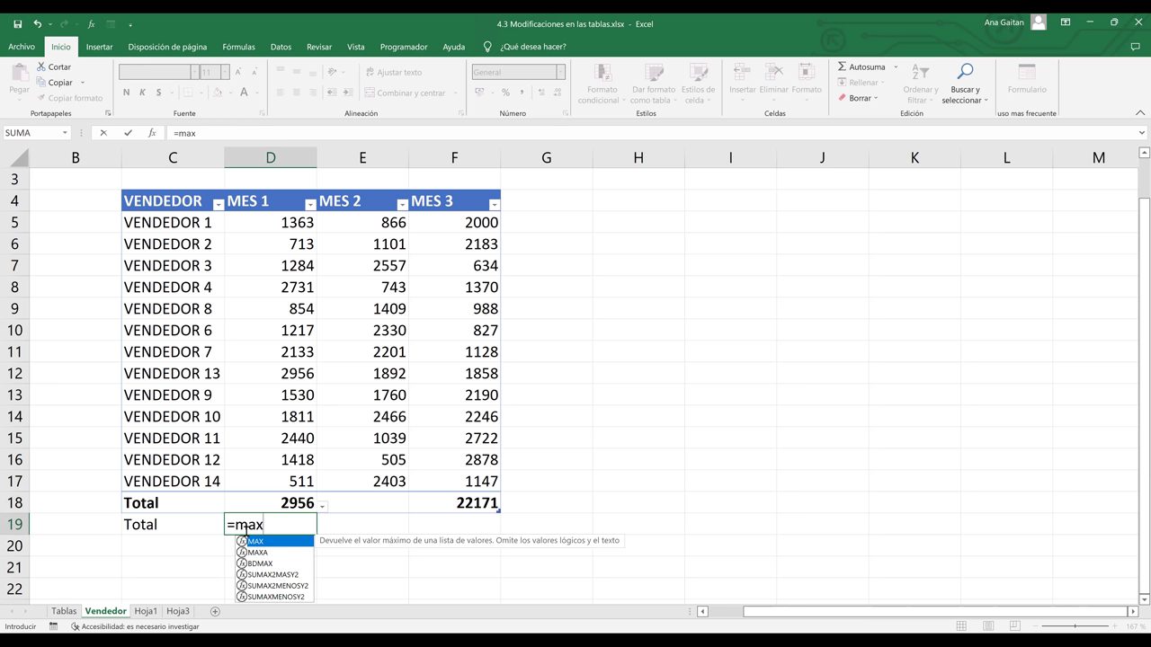
{"action": "double_click", "coordinate": [255, 542]}
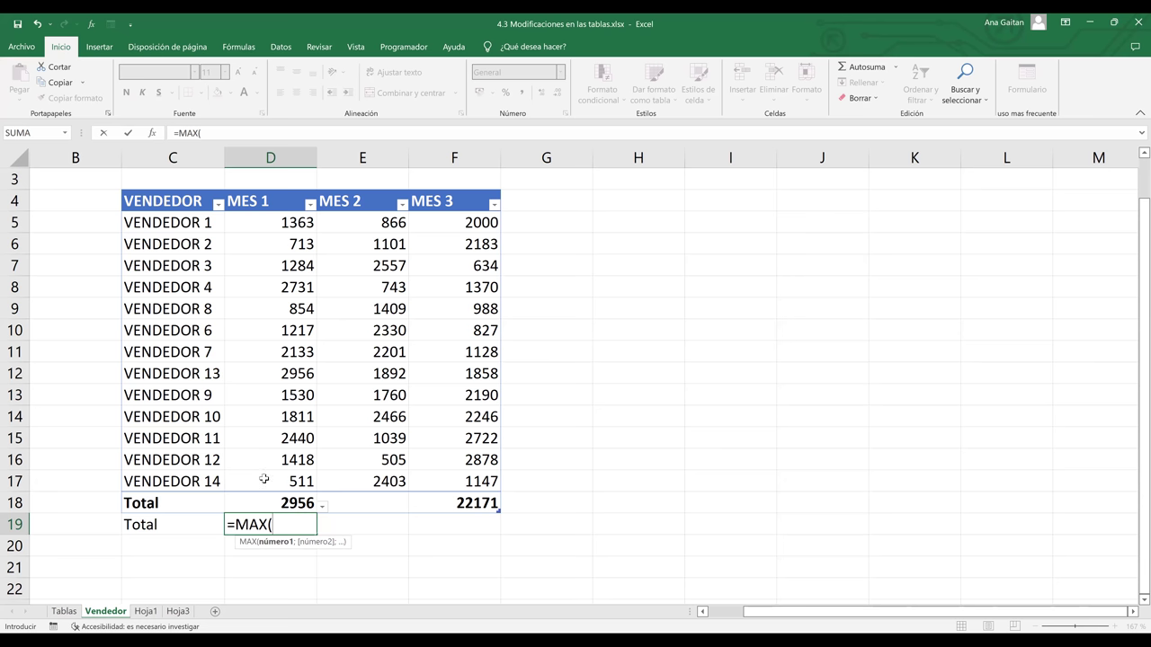
{"action": "left_click_drag", "start_coordinate": [263, 479], "coordinate": [263, 485]}
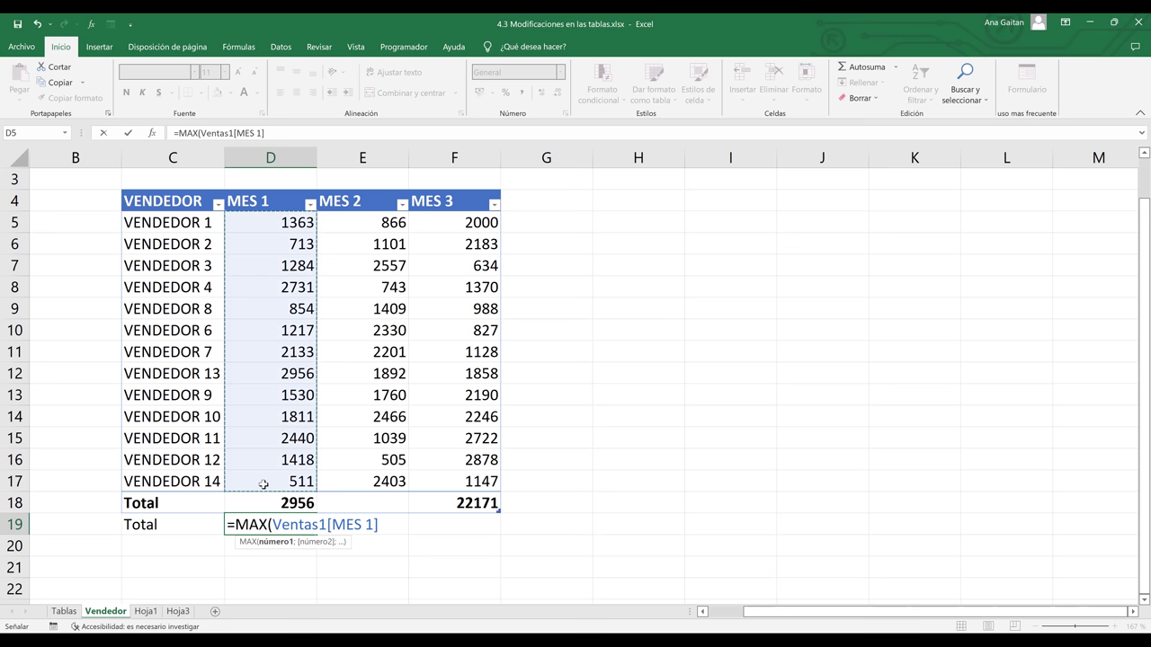
{"action": "type", "text": ")"}
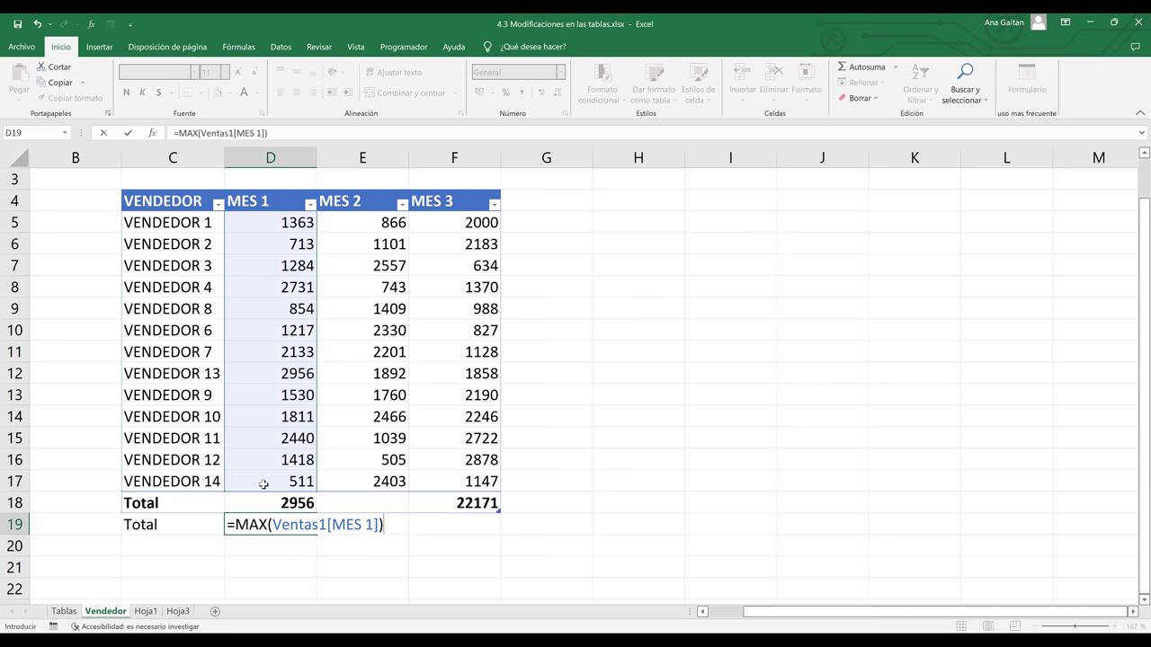
{"action": "key", "text": "Return"}
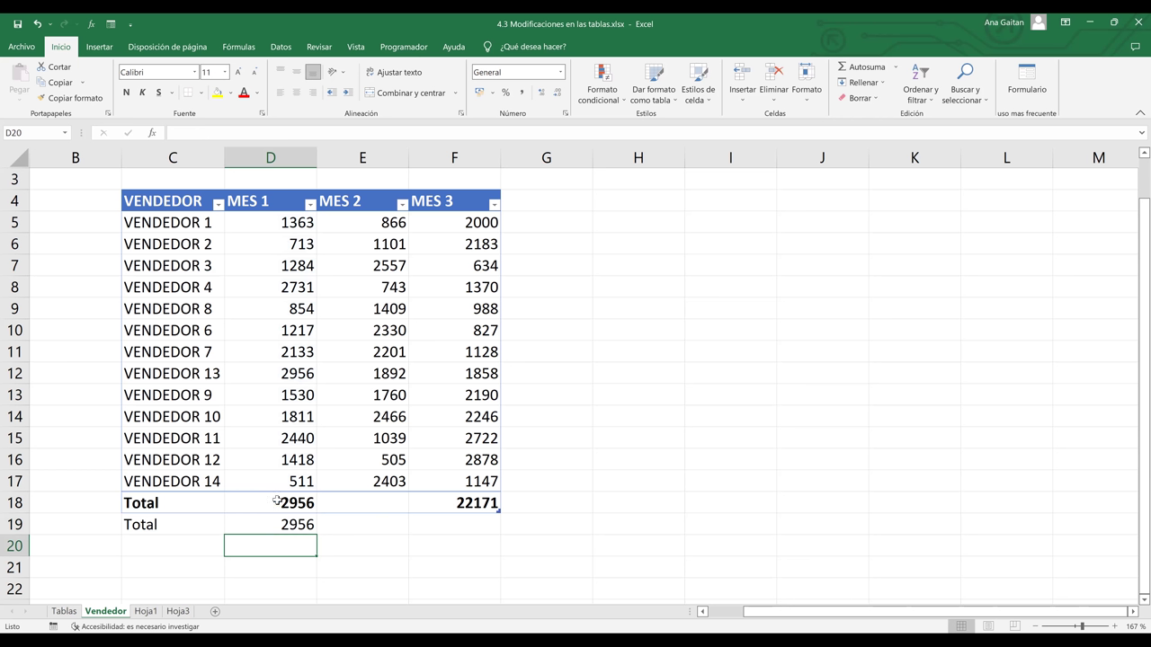
Step: Clear the MAX formula from D19
{"action": "left_click", "coordinate": [283, 528]}
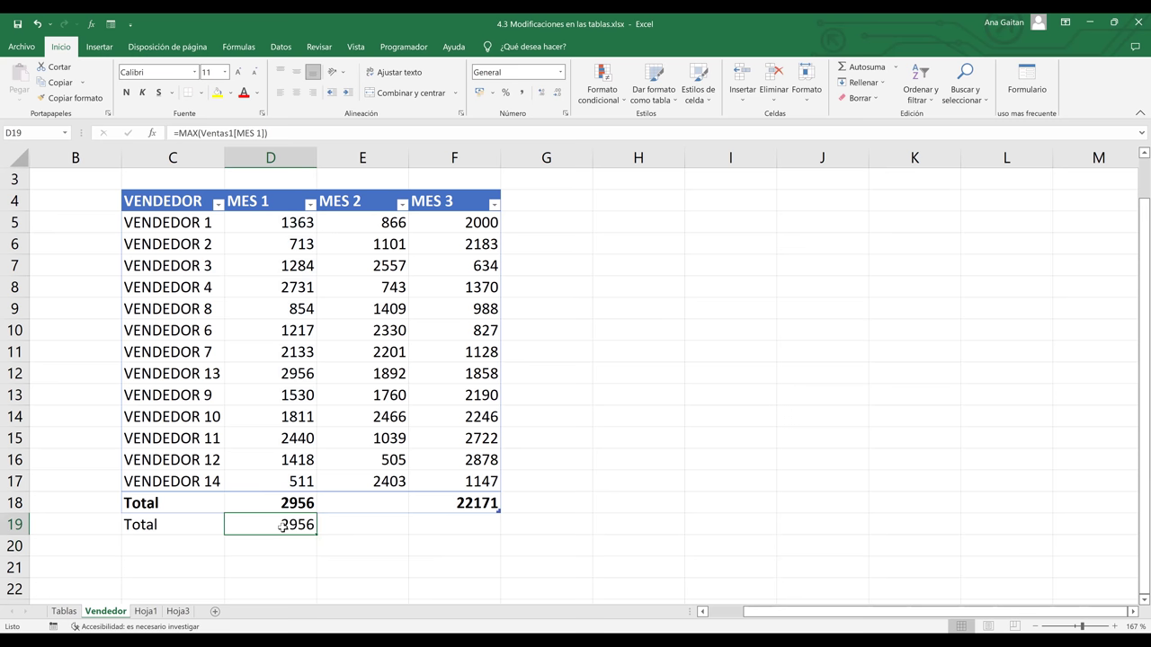
{"action": "key", "text": "BackSpace"}
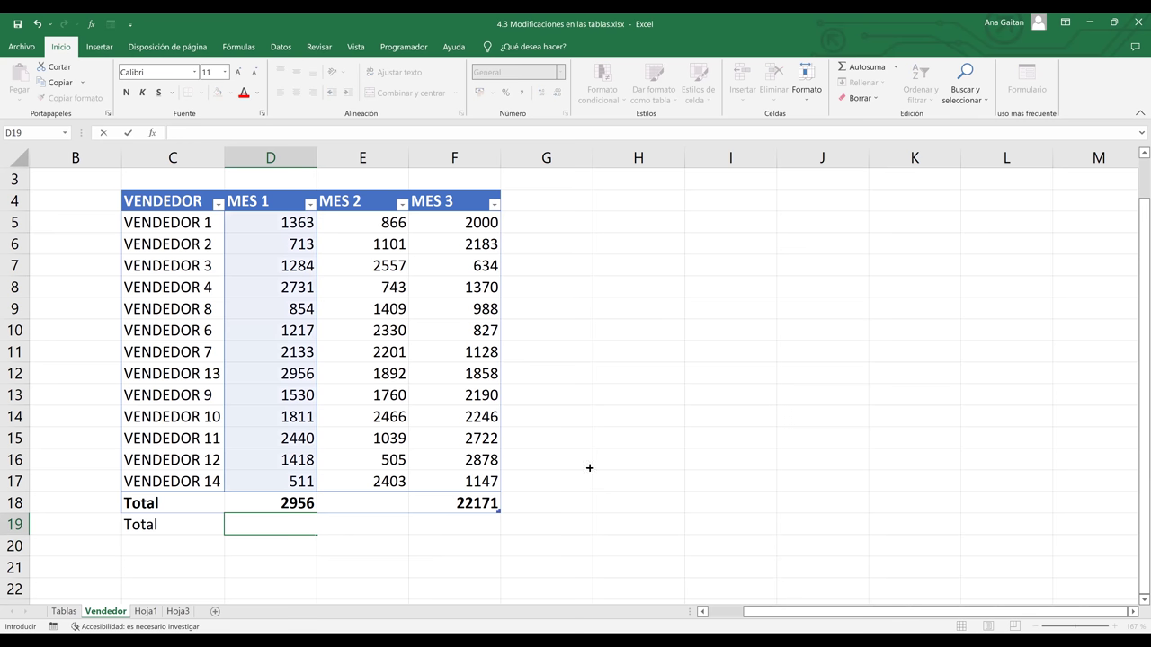
{"action": "left_click", "coordinate": [589, 466]}
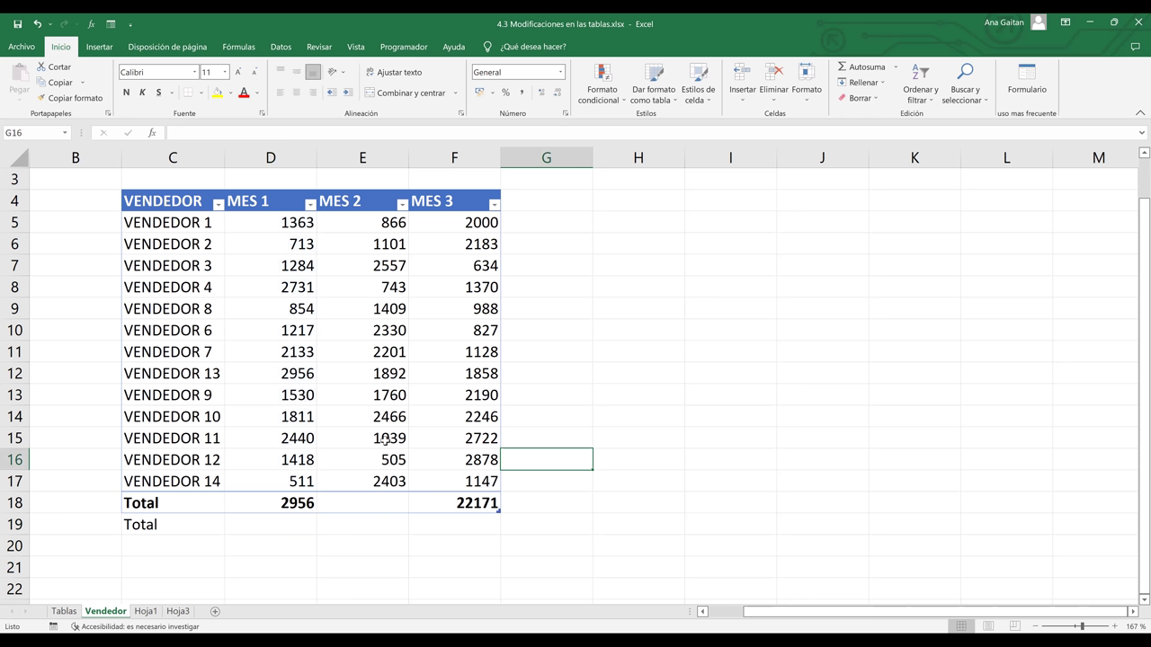
Step: Enter the formula =MAX(D5;D9;D14) in D19, comparing only the MES 1 values of VENDEDOR 1, 8 and 10
{"action": "left_click", "coordinate": [275, 532]}
{"action": "type", "text": "="}
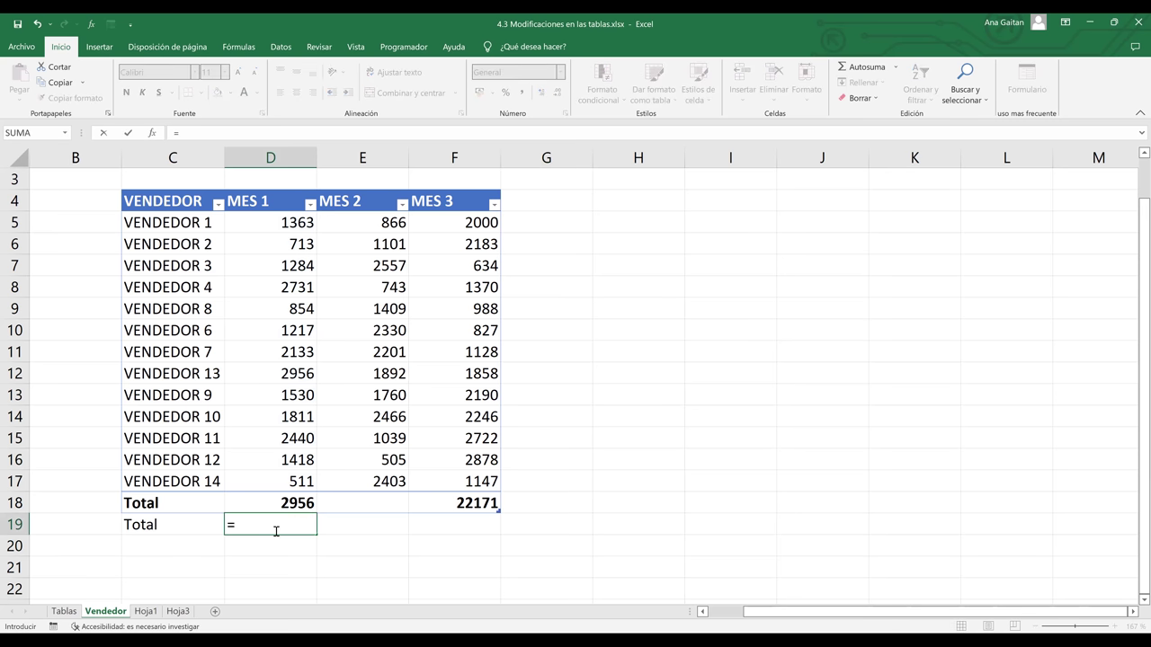
{"action": "type", "text": "max"}
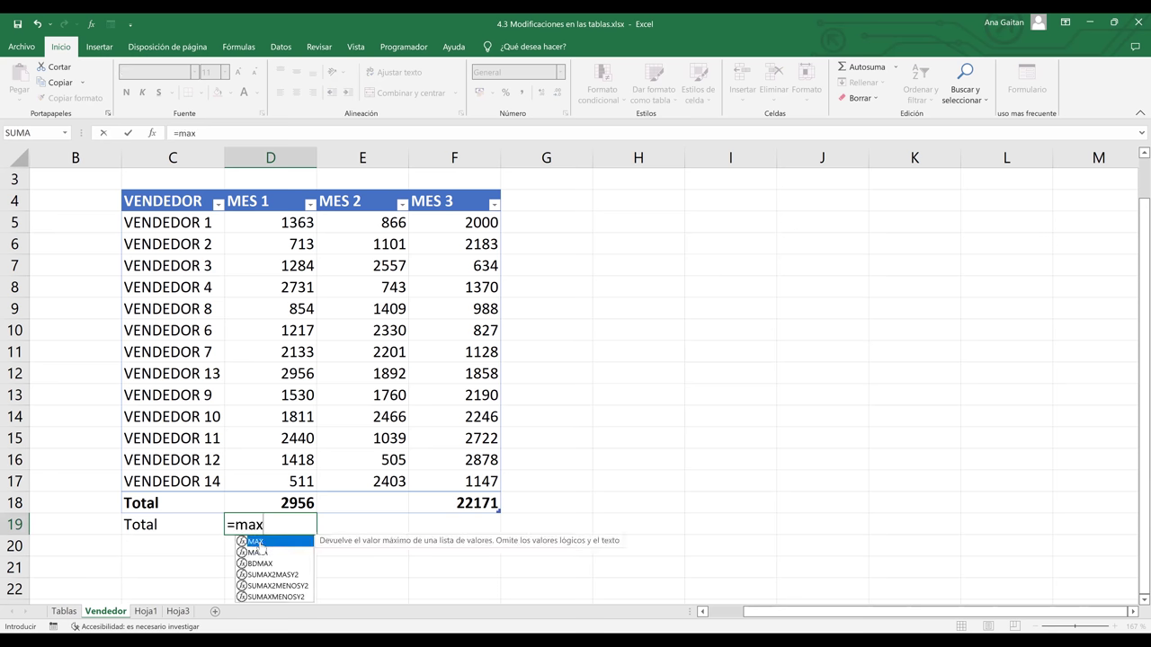
{"action": "double_click", "coordinate": [255, 541]}
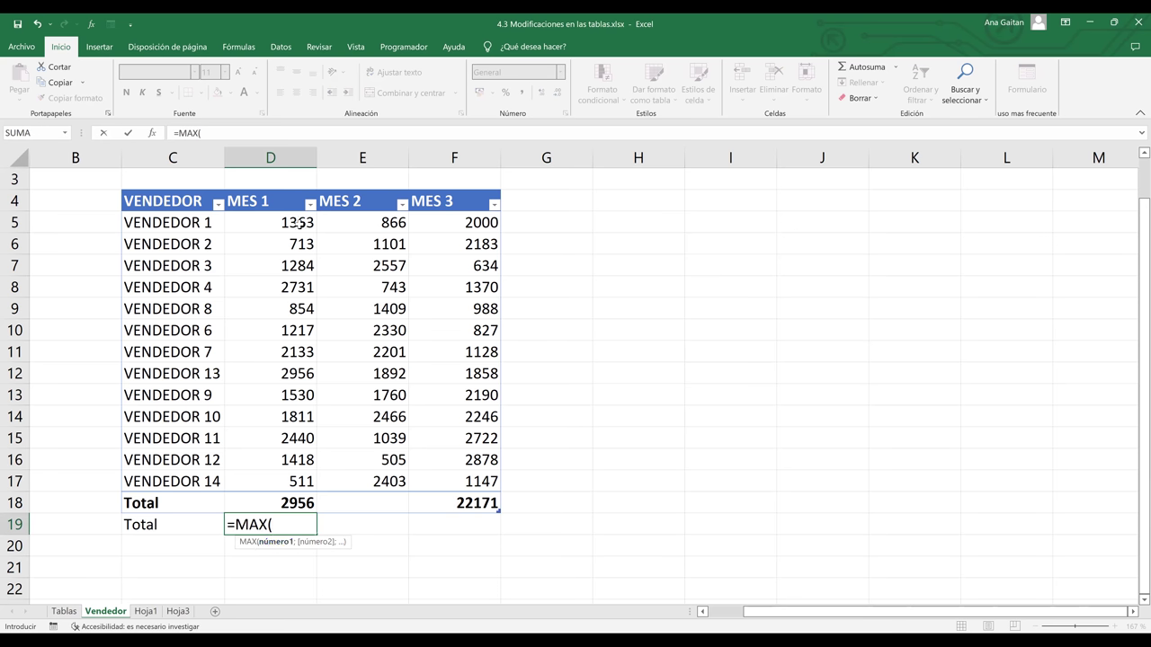
{"action": "left_click", "coordinate": [299, 223]}
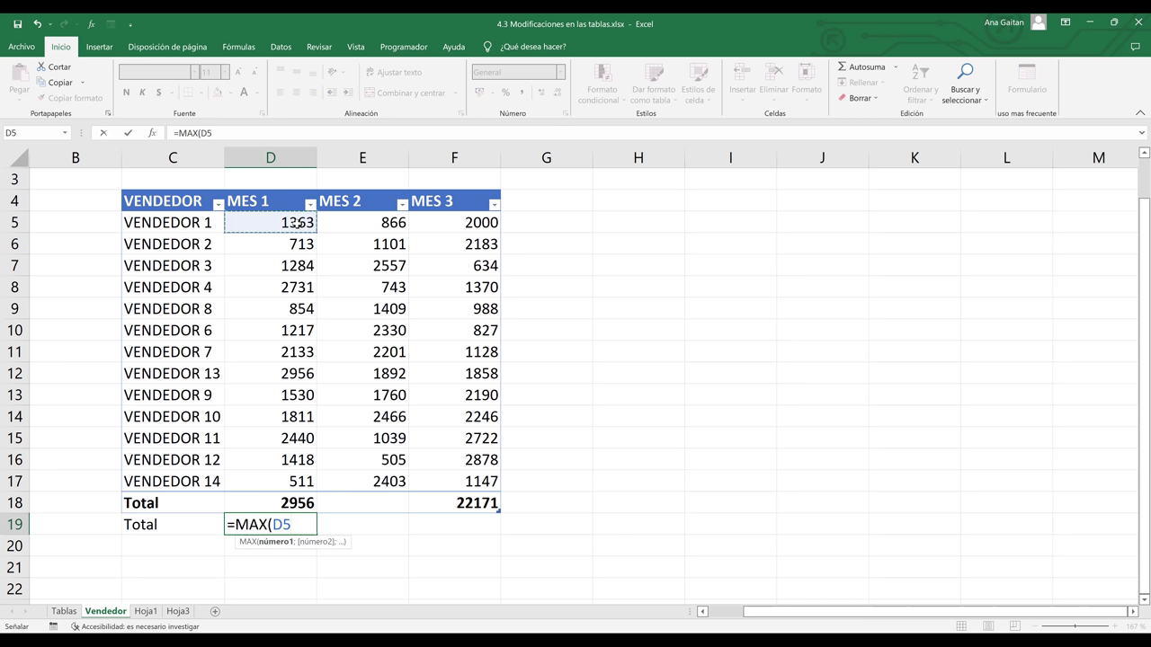
{"action": "type", "text": ";"}
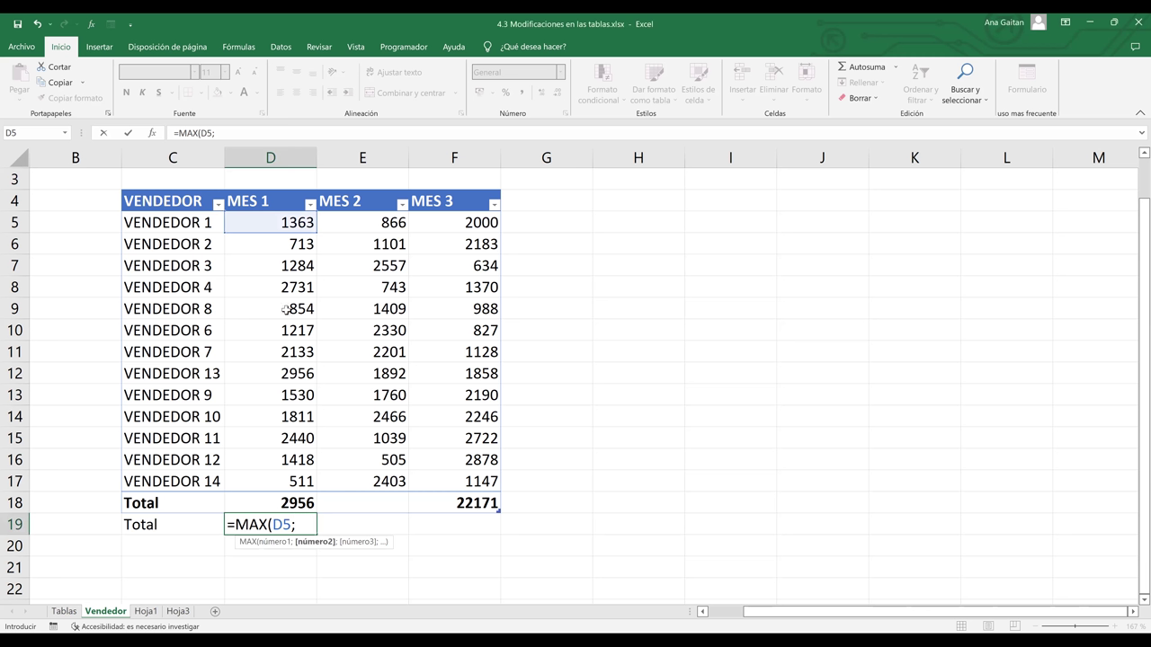
{"action": "left_click", "coordinate": [285, 308]}
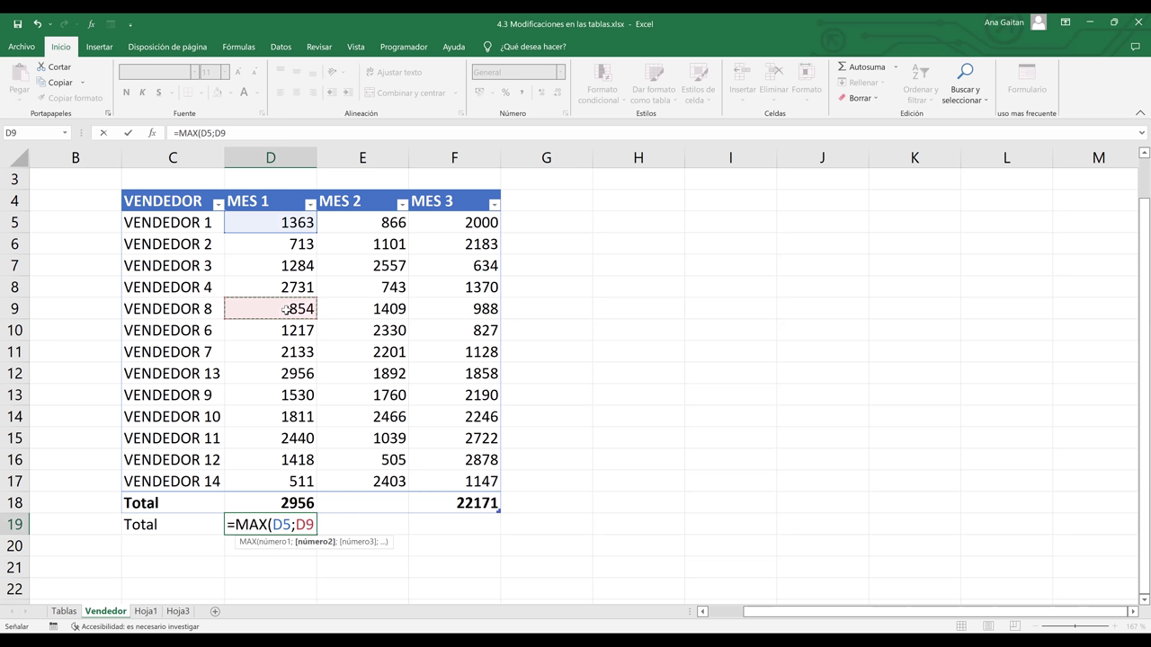
{"action": "type", "text": ";"}
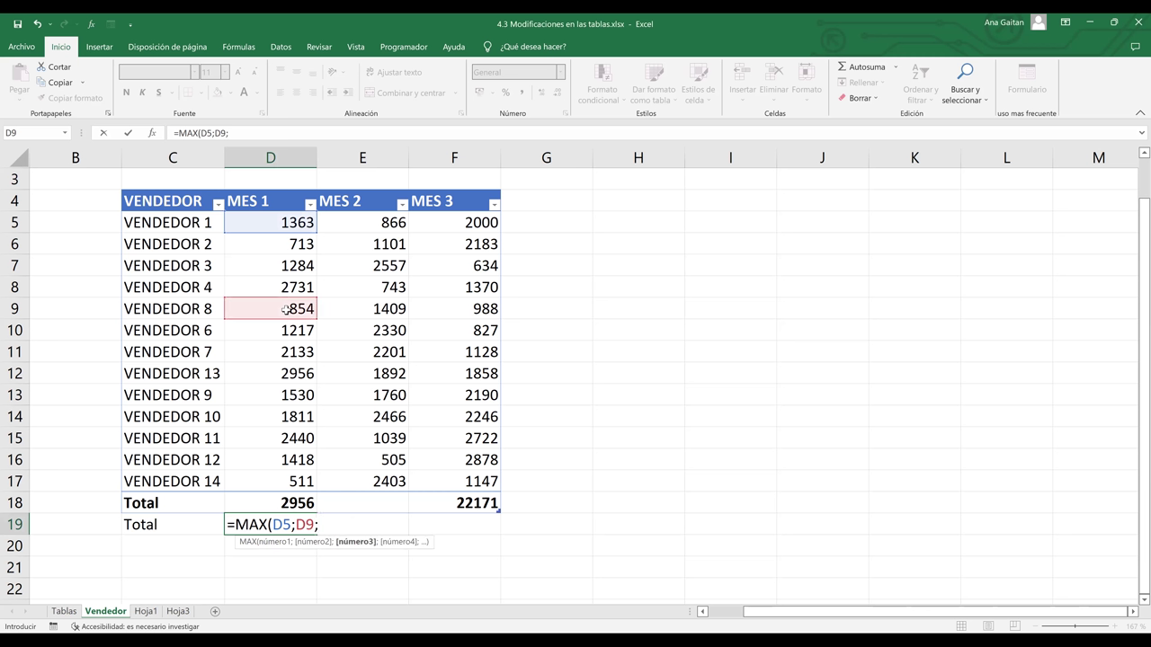
{"action": "left_click", "coordinate": [286, 419]}
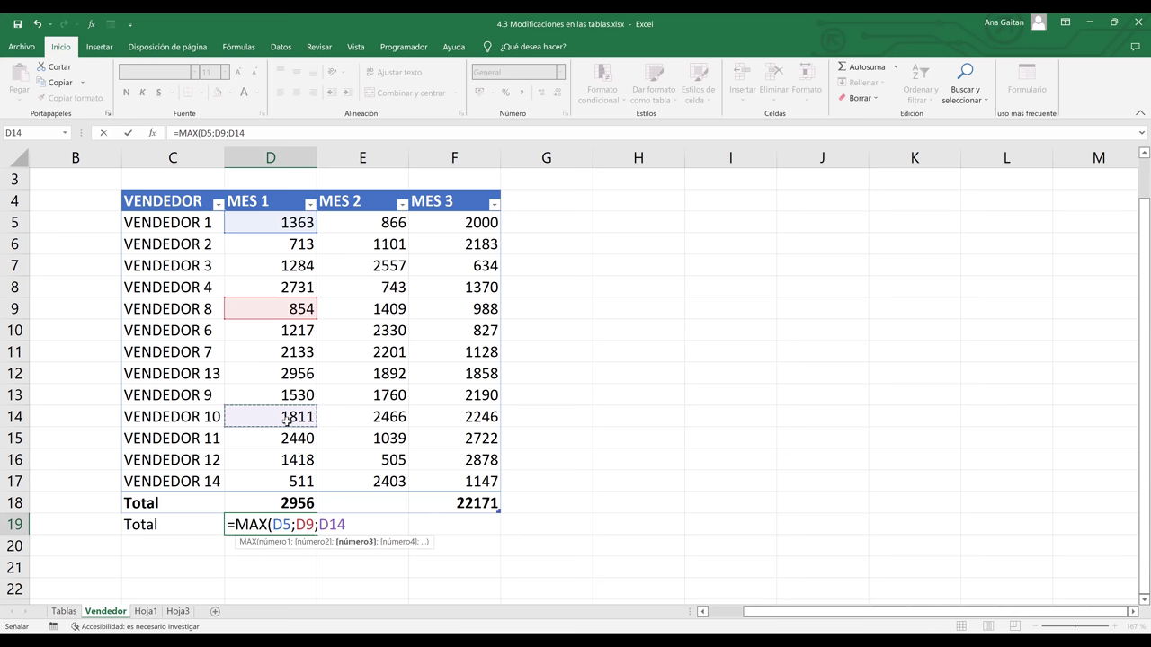
{"action": "type", "text": ")"}
{"action": "key", "text": "Return"}
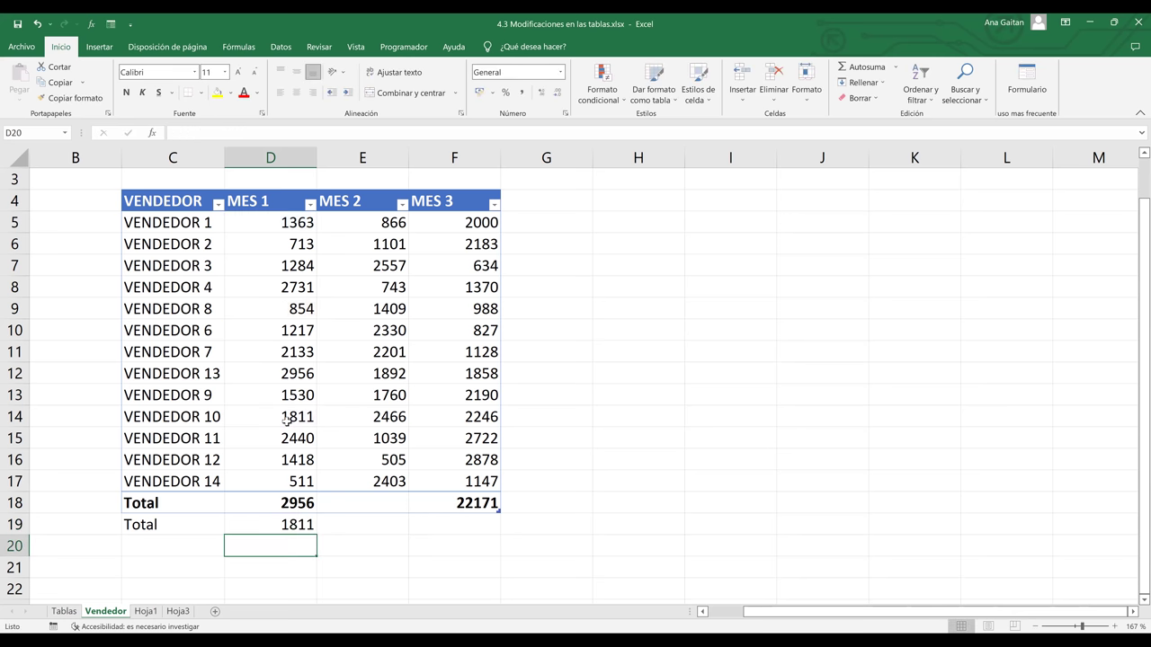
{"action": "left_click", "coordinate": [295, 526]}
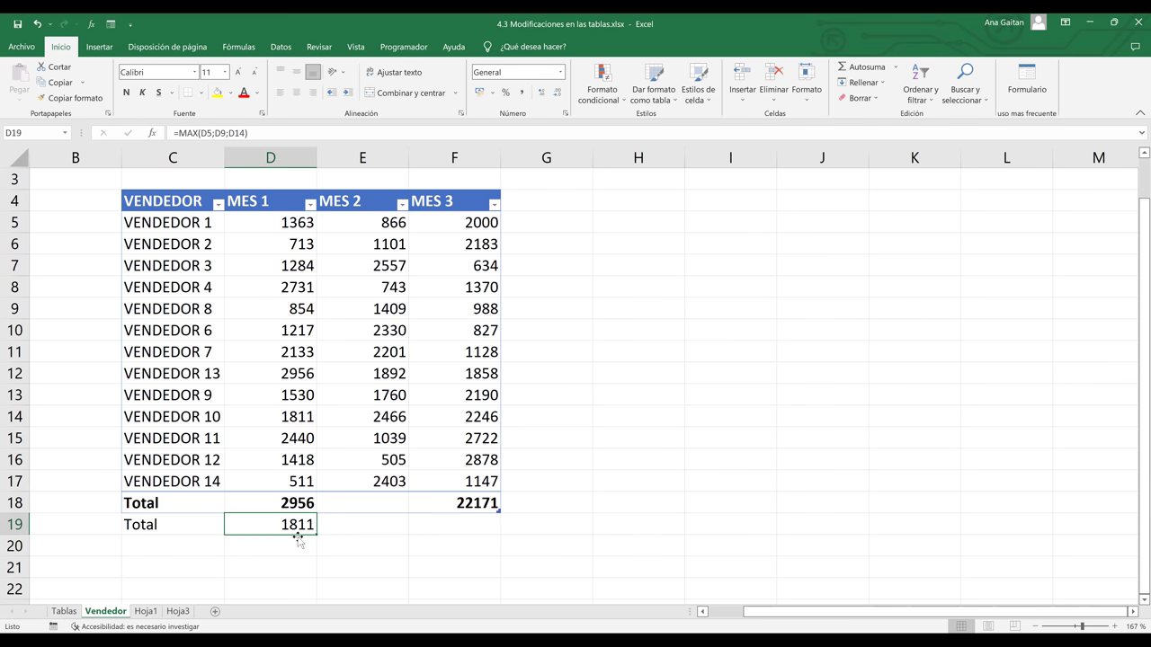
Step: Fill the MES 1 cells D5, D9 and D14 with yellow
{"action": "left_click", "coordinate": [289, 228]}
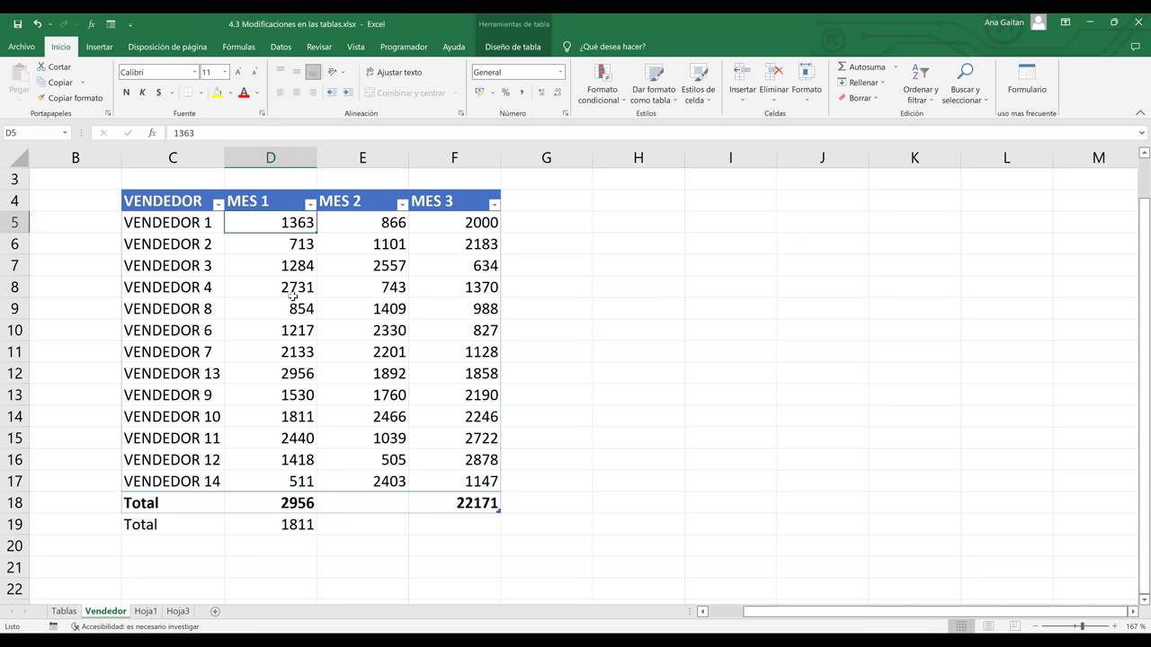
{"action": "left_click", "coordinate": [299, 310], "text": "ctrl"}
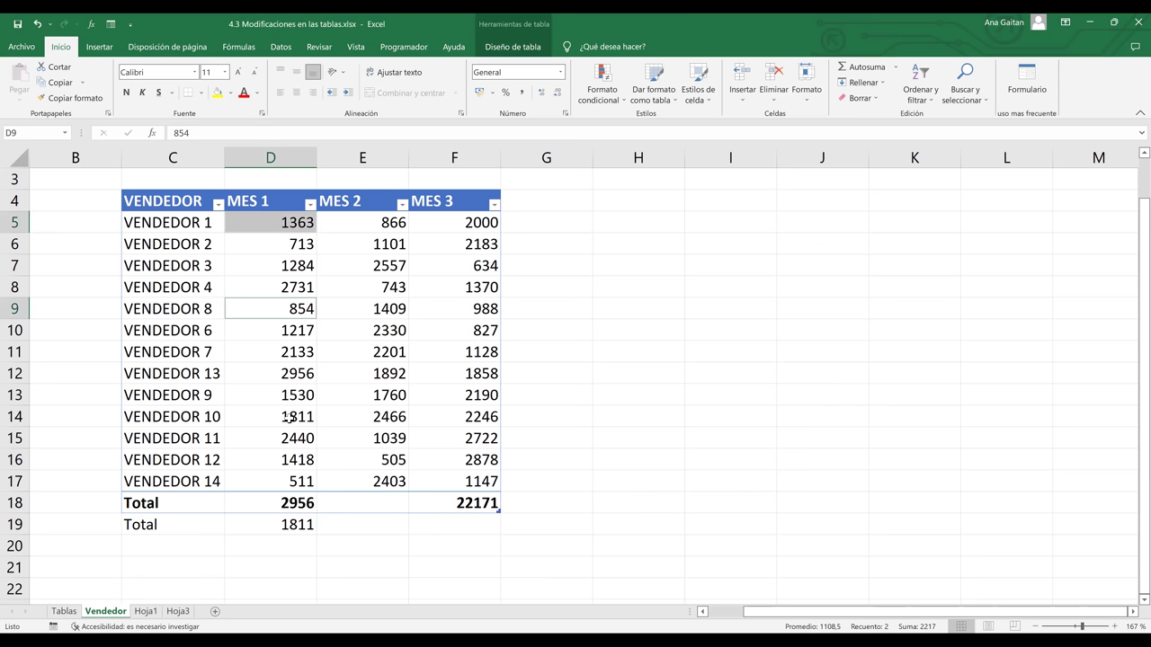
{"action": "left_click", "coordinate": [290, 417], "text": "ctrl"}
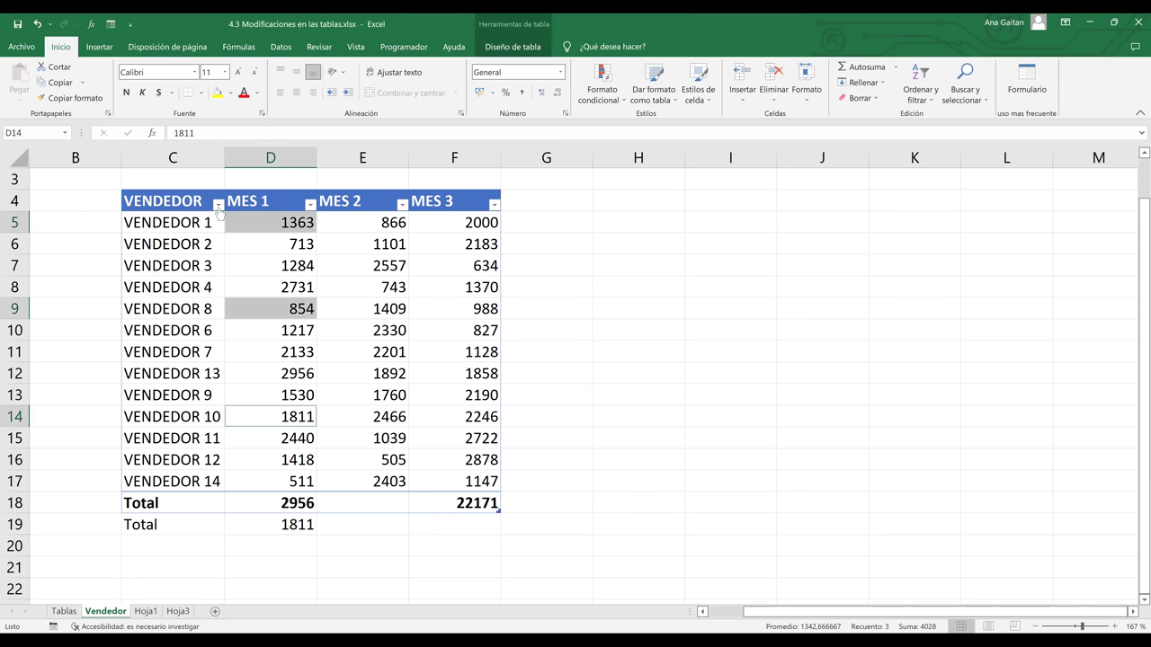
{"action": "left_click", "coordinate": [218, 93]}
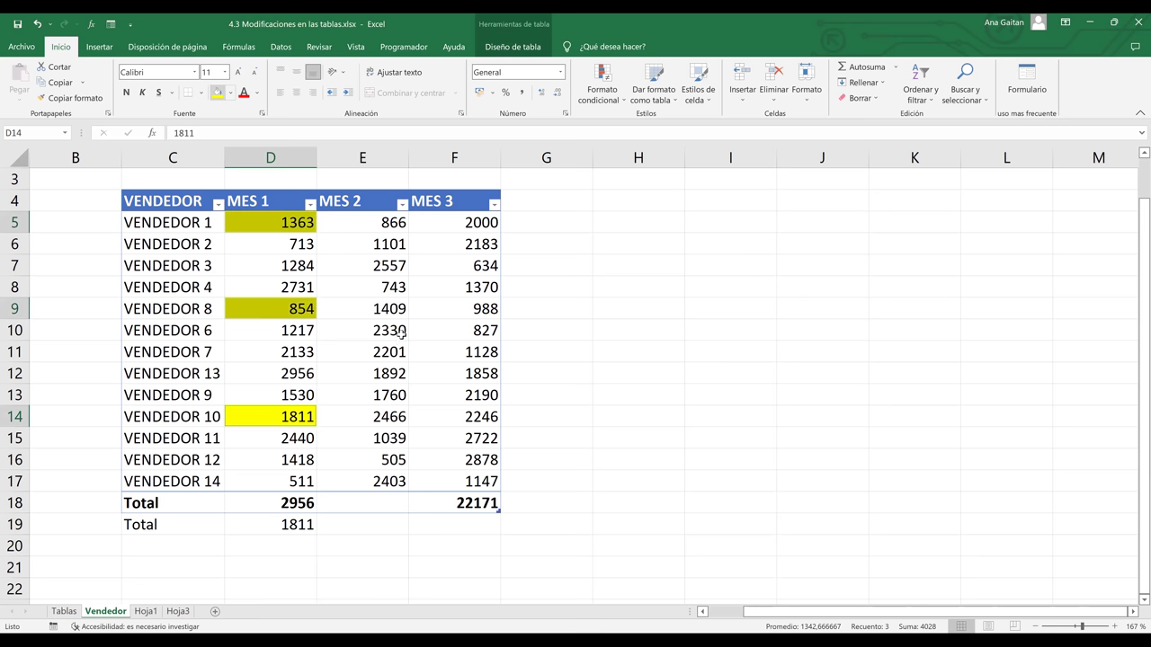
{"action": "left_click", "coordinate": [625, 348]}
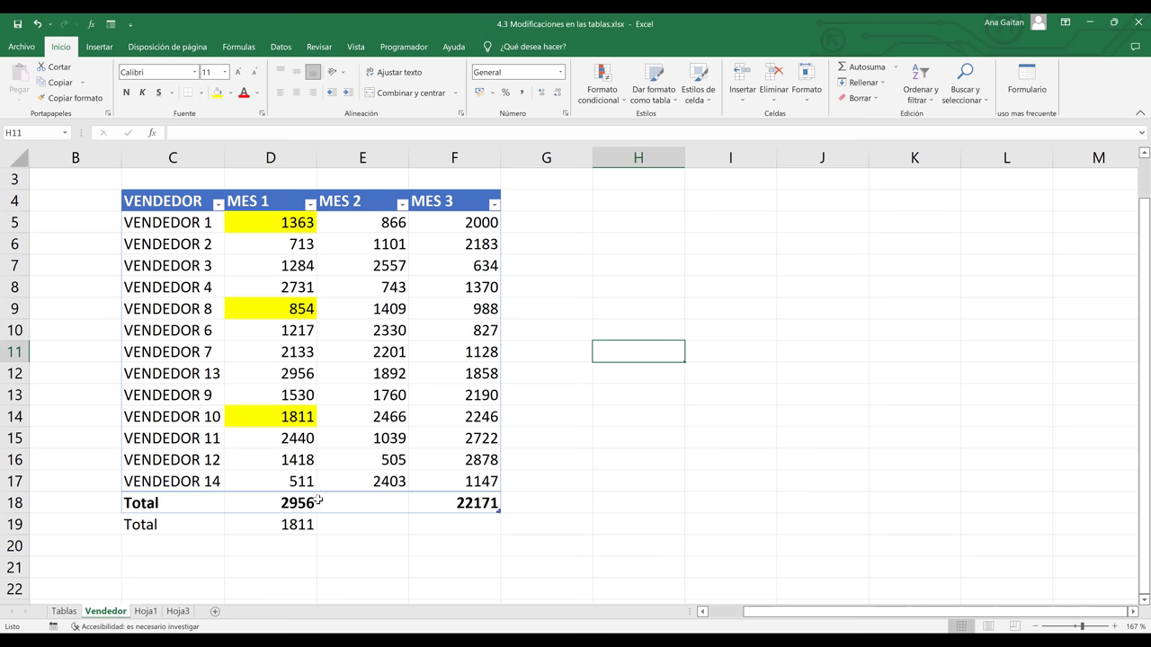
Step: Delete the three-cell MAX formula from D19
{"action": "left_click", "coordinate": [298, 528]}
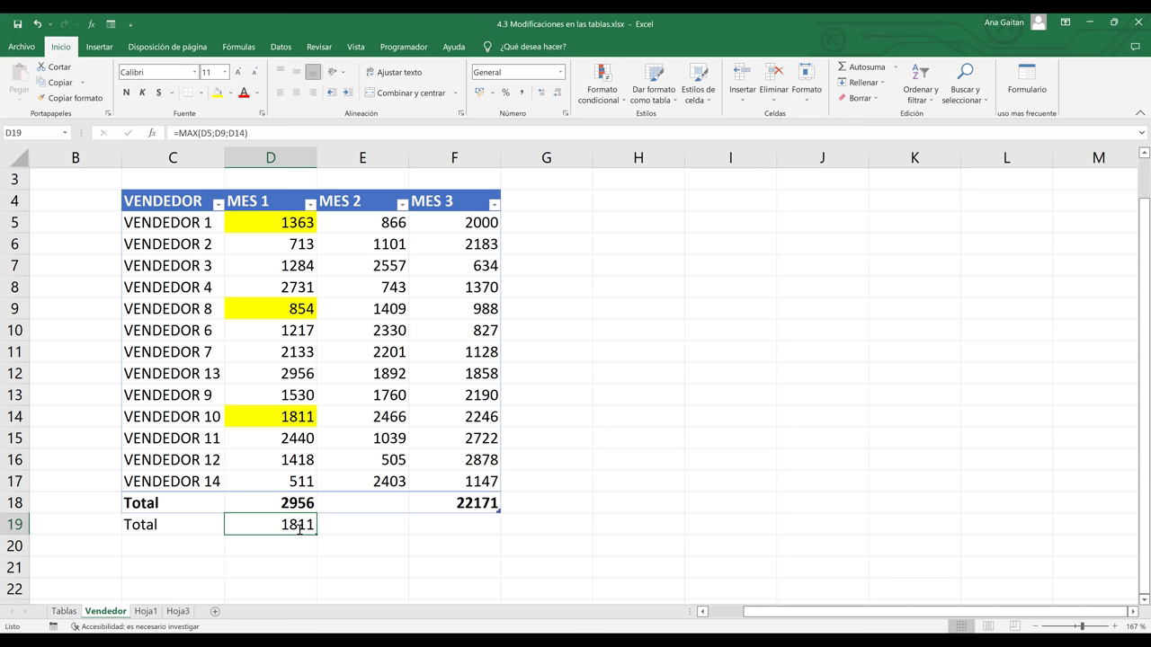
{"action": "key", "text": "BackSpace"}
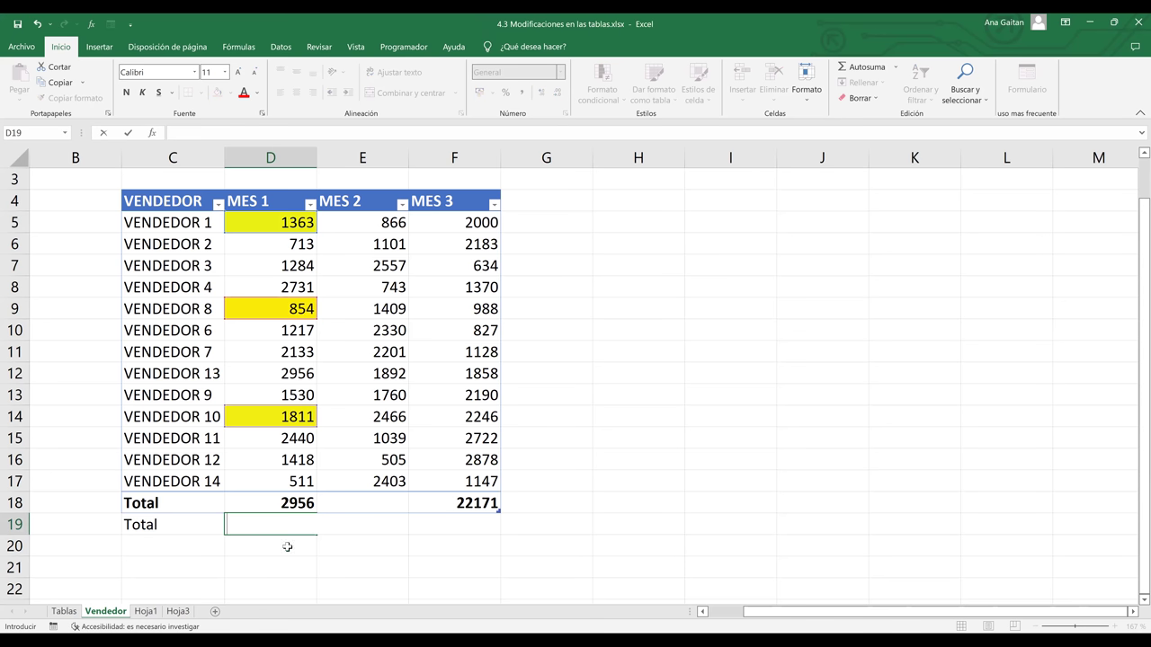
{"action": "left_click", "coordinate": [17, 504]}
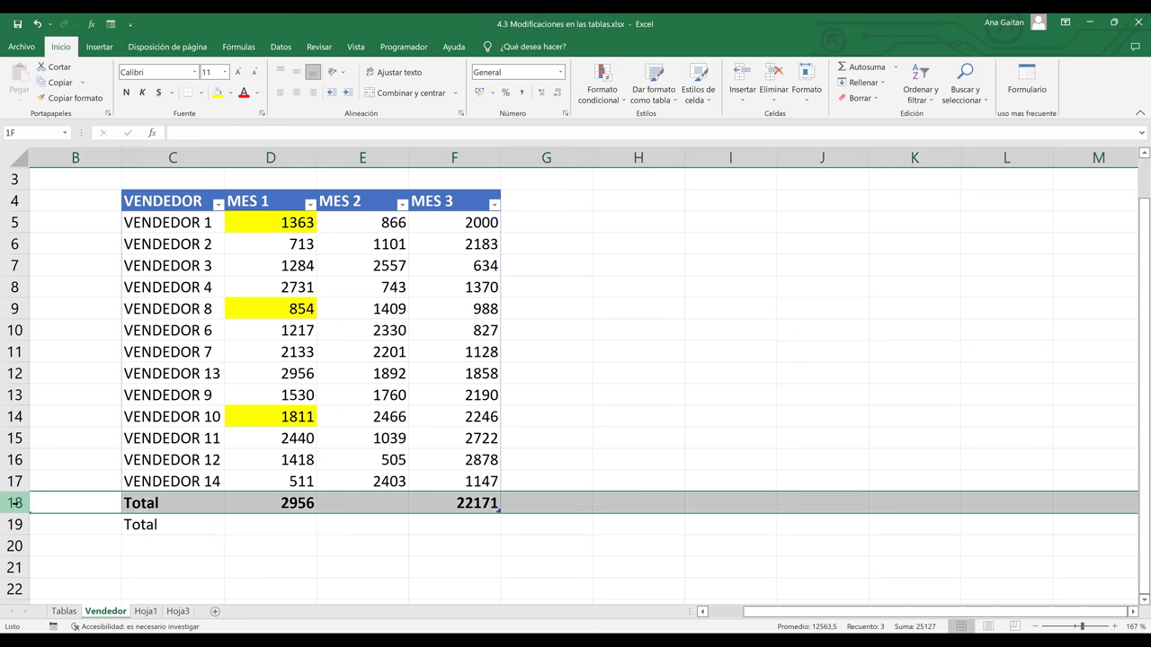
Step: Enter =MAX(Ventas1[MES 1]) in D19 to take the maximum of the whole MES 1 column, and inspect the formula
{"action": "left_click", "coordinate": [288, 528]}
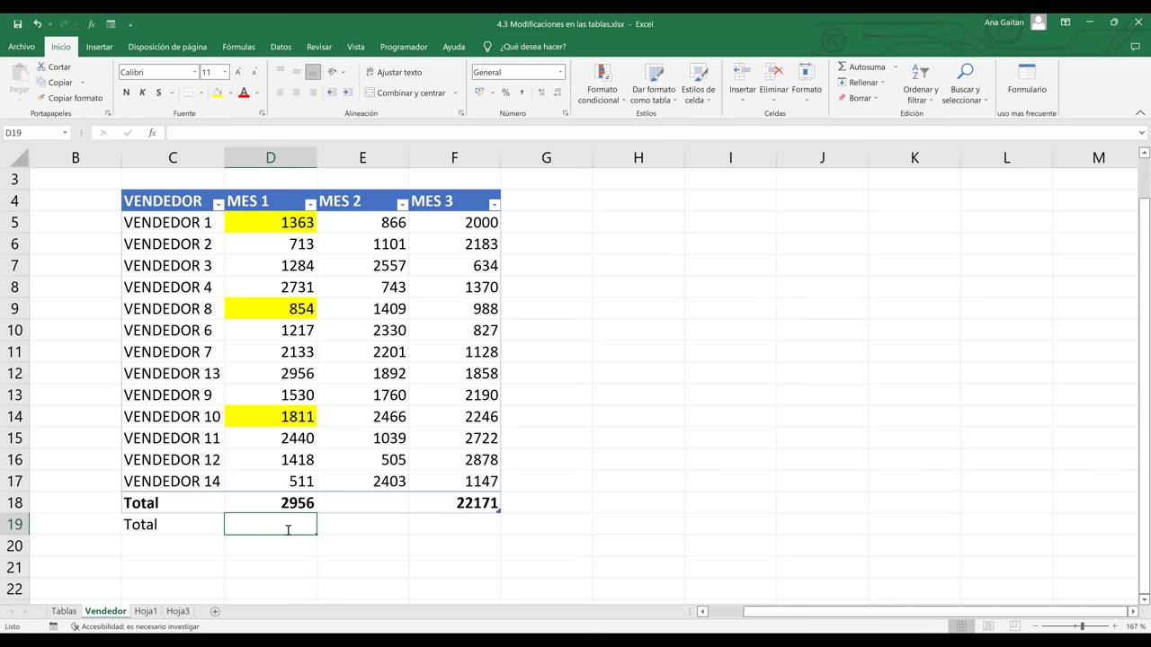
{"action": "type", "text": ")"}
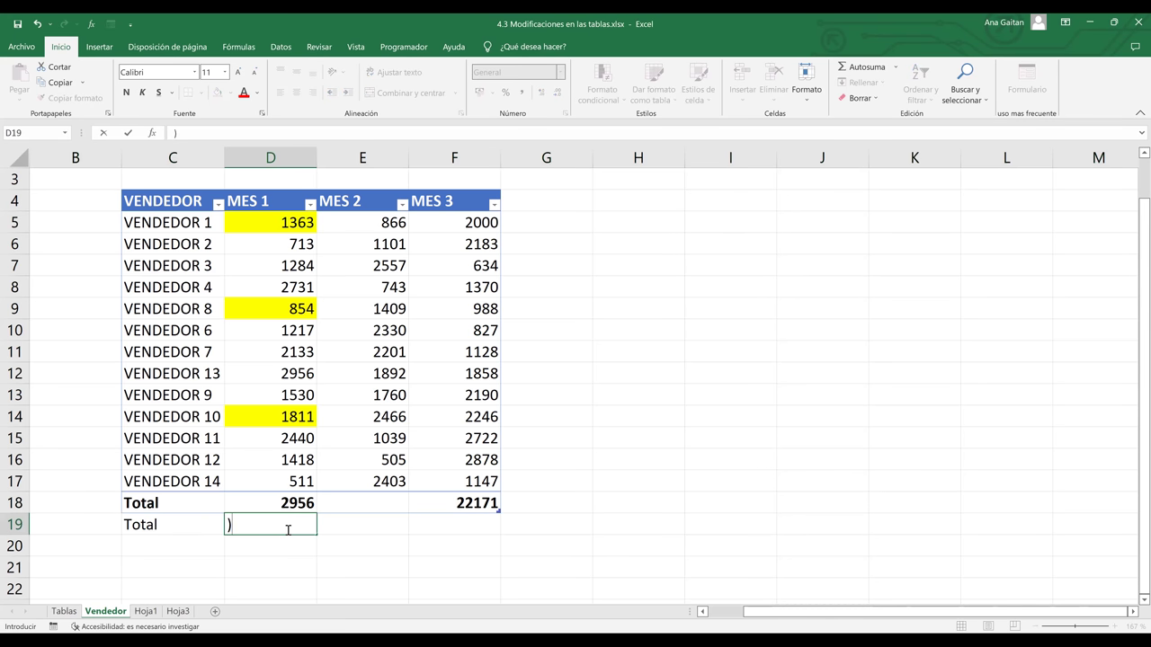
{"action": "key", "text": "BackSpace"}
{"action": "type", "text": "="}
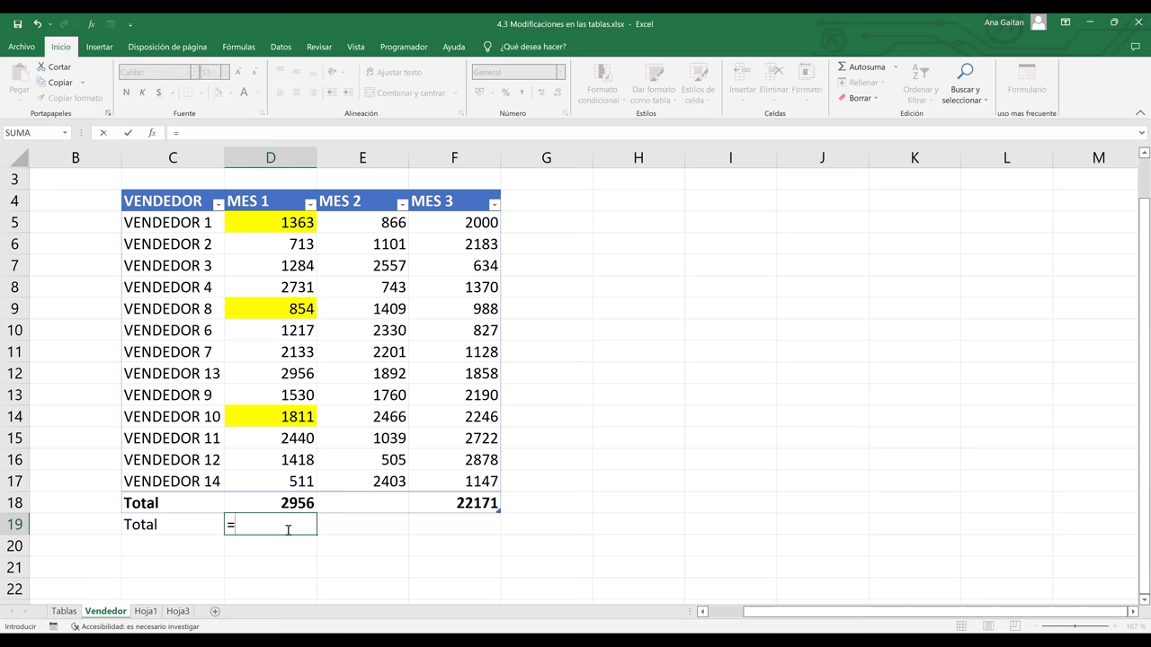
{"action": "type", "text": "MAX("}
{"action": "left_click", "coordinate": [295, 224]}
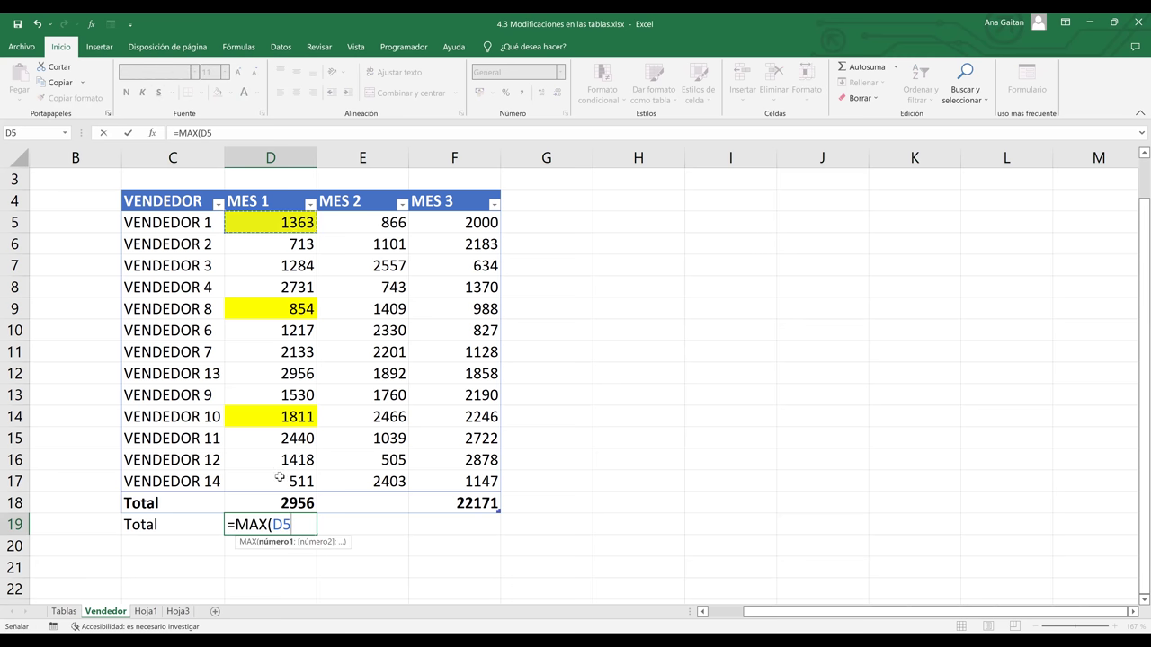
{"action": "left_click", "coordinate": [280, 479], "text": "shift"}
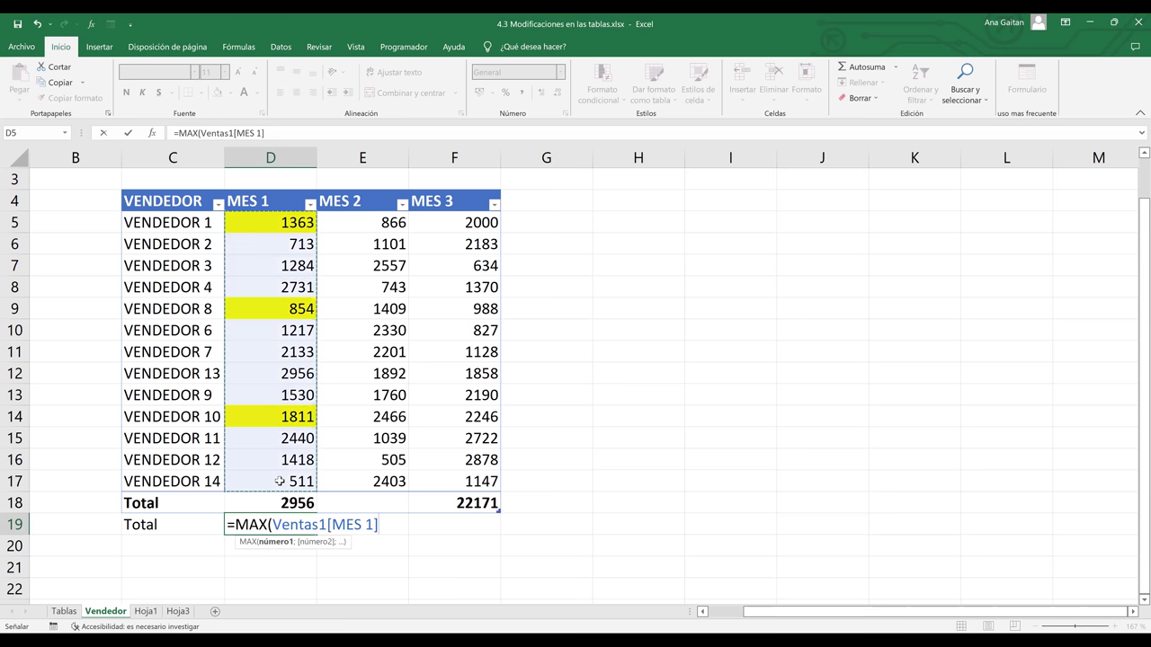
{"action": "type", "text": ")"}
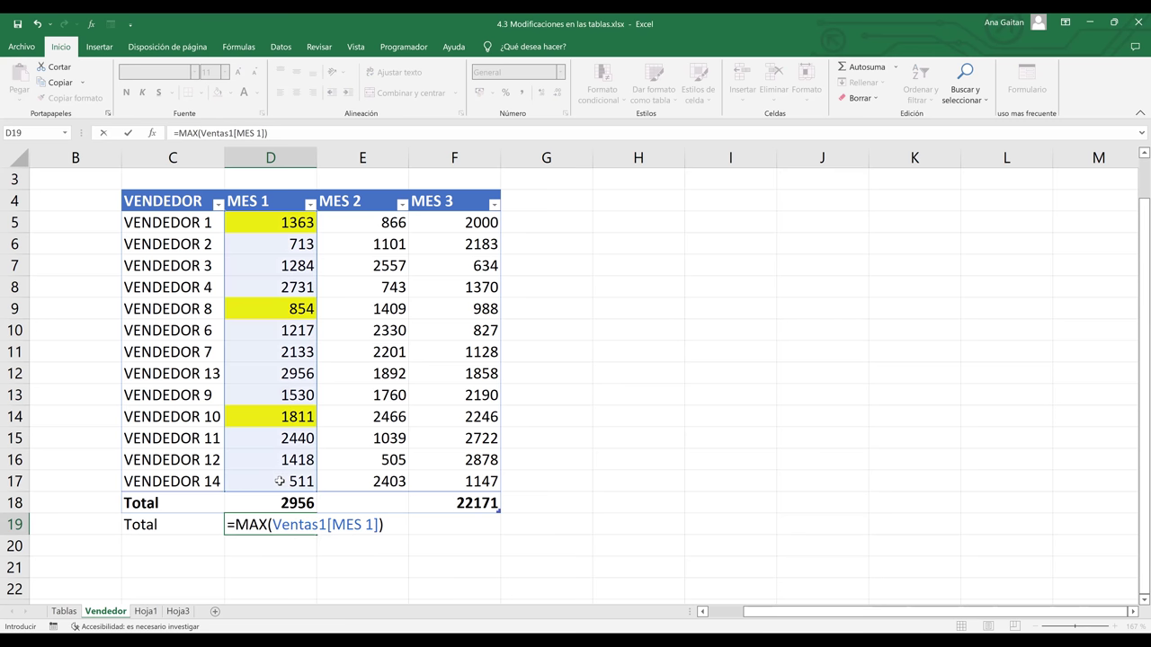
{"action": "key", "text": "Return"}
{"action": "left_click", "coordinate": [284, 530]}
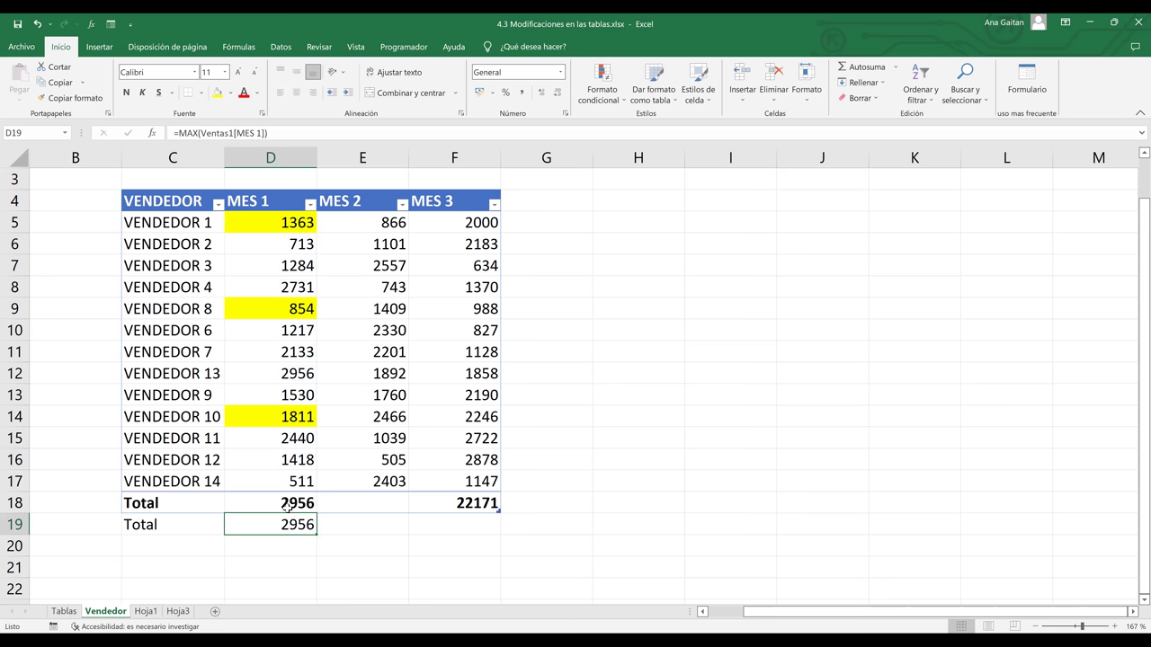
Step: Set the MES 2 total in the table's total row to the Mín. function
{"action": "left_click", "coordinate": [360, 502]}
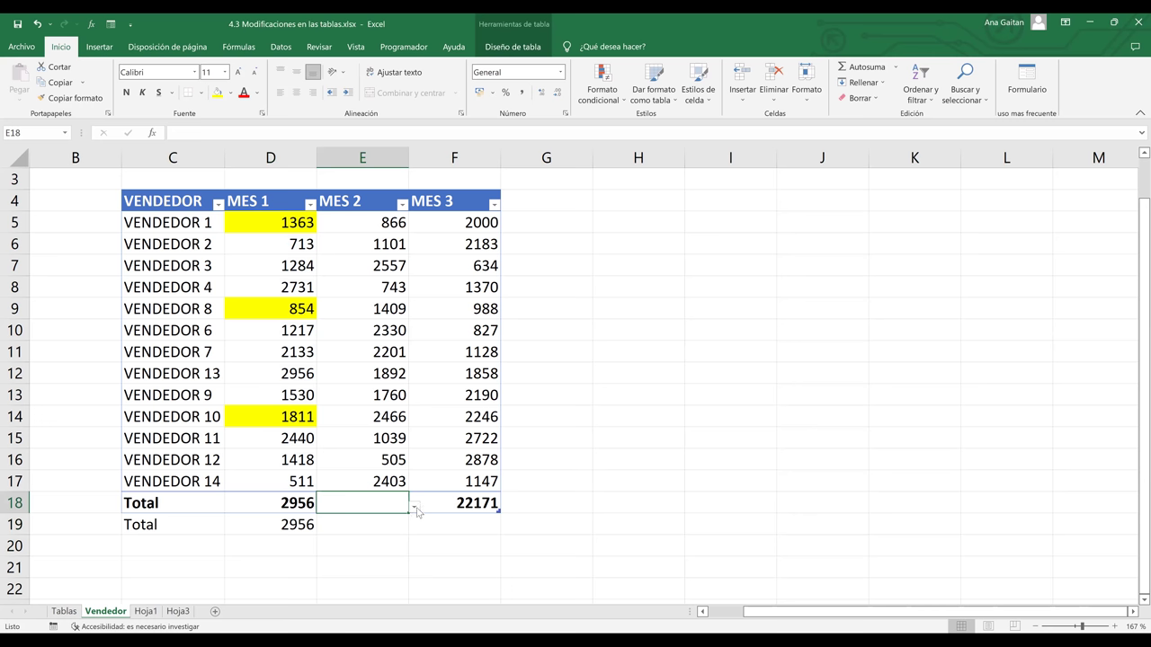
{"action": "left_click", "coordinate": [415, 509]}
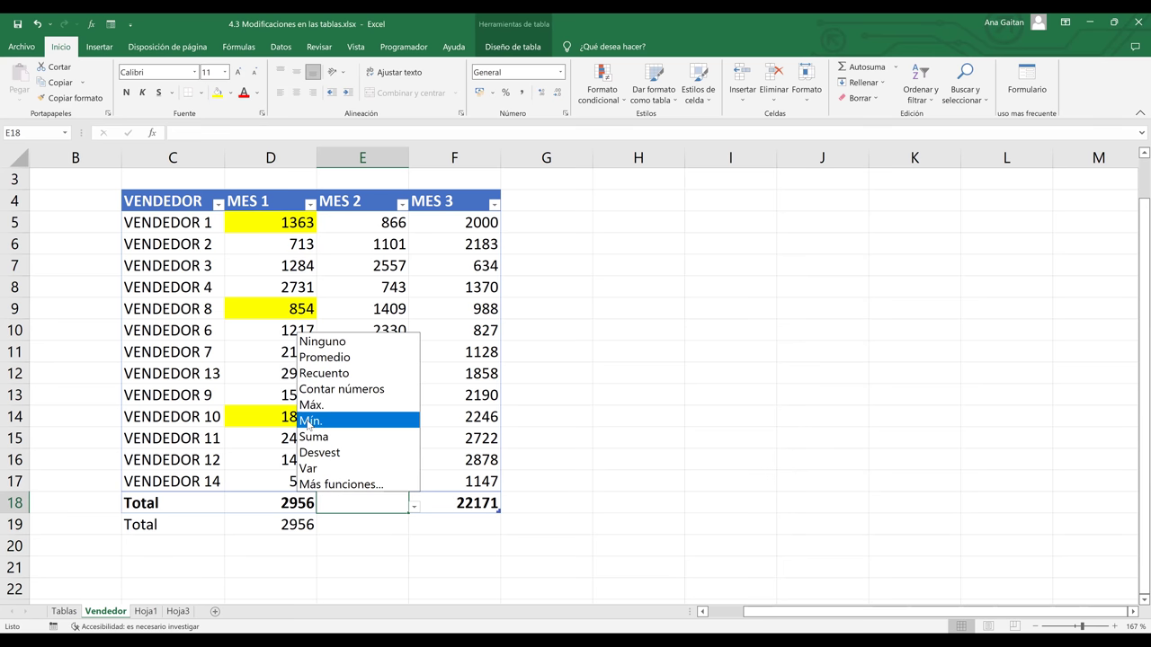
{"action": "left_click", "coordinate": [308, 421]}
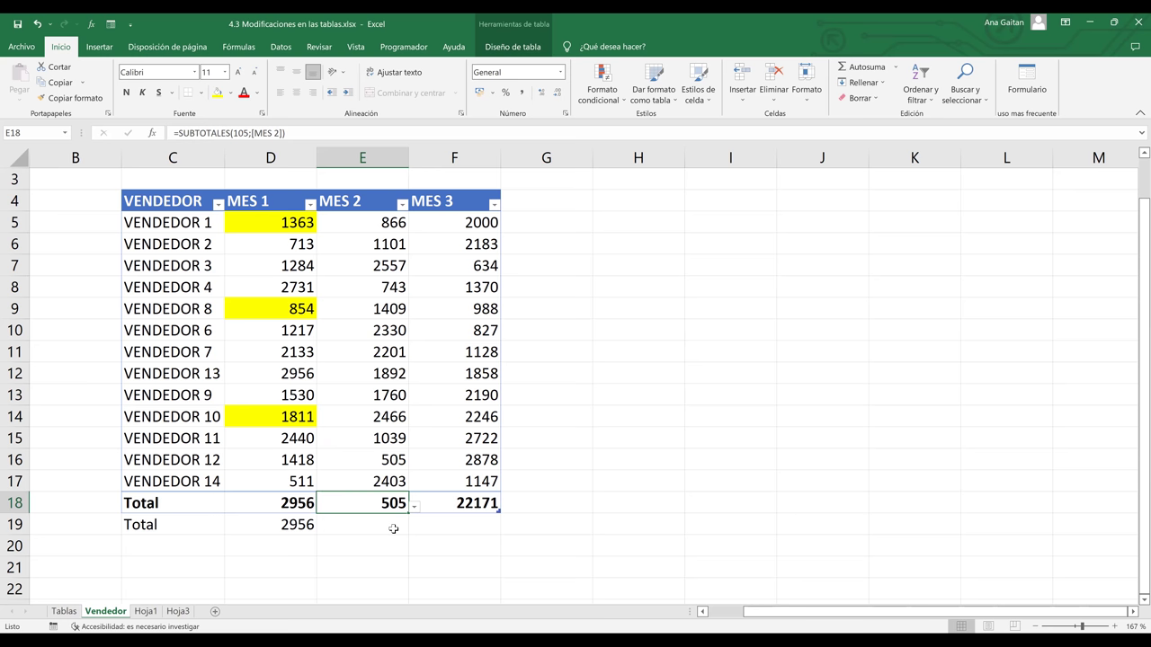
Step: Enter the formula =MIN(E5:E17) in E19 as the manual minimum of MES 2, and inspect it
{"action": "left_click", "coordinate": [393, 528]}
{"action": "type", "text": "0"}
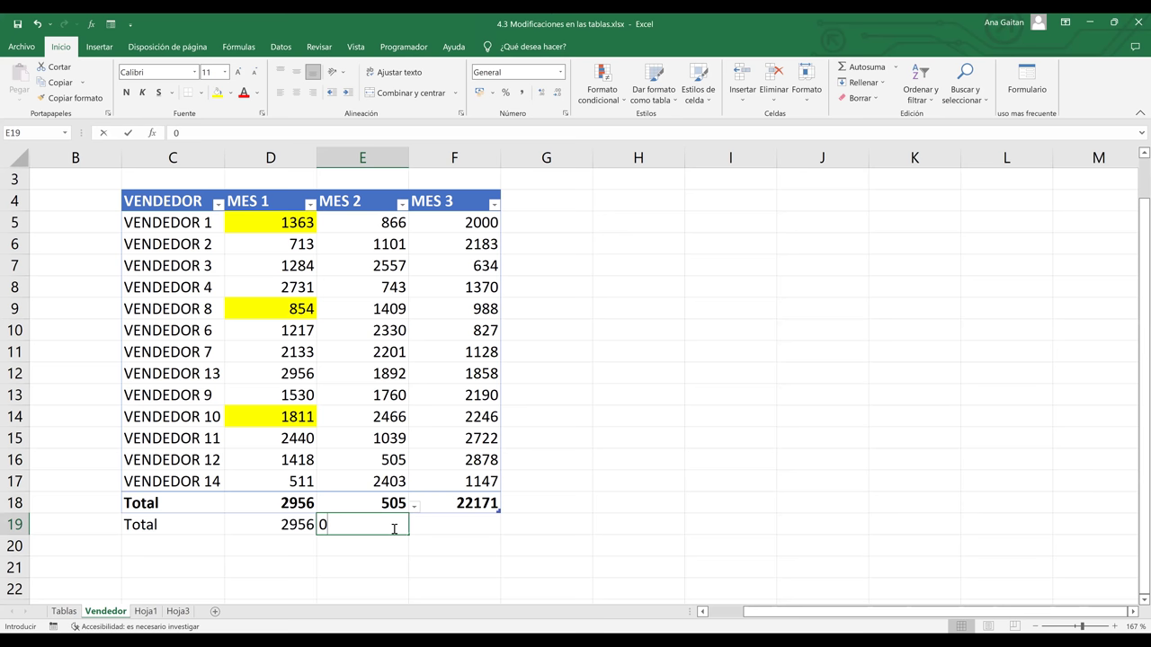
{"action": "key", "text": "BackSpace"}
{"action": "type", "text": "="}
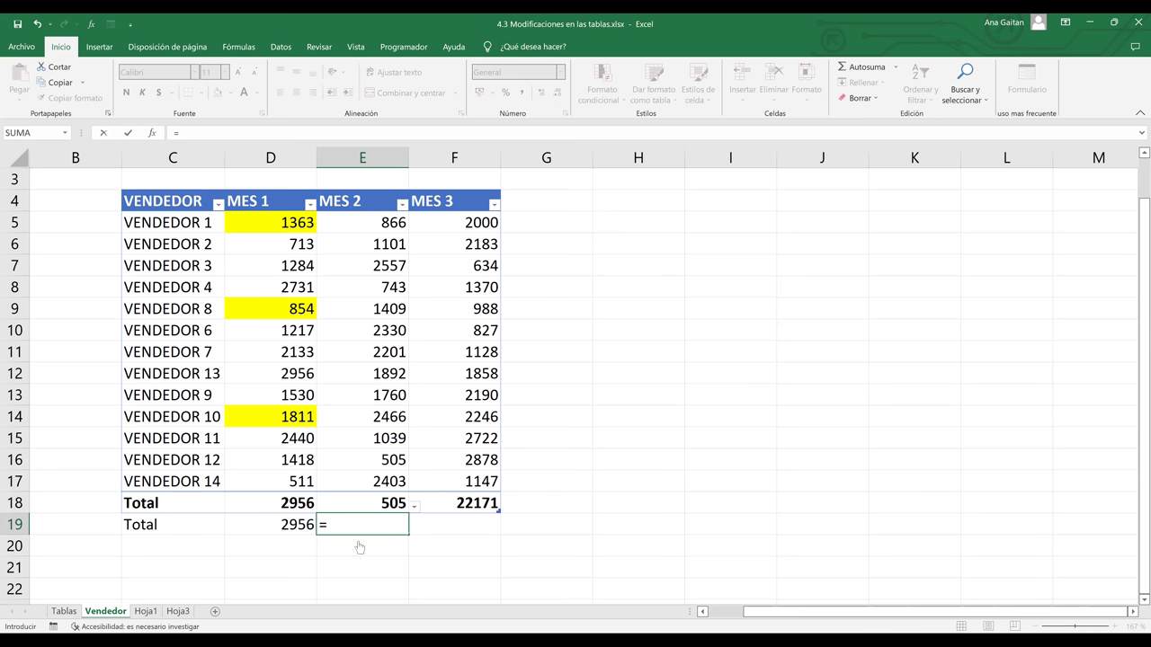
{"action": "type", "text": "MIN("}
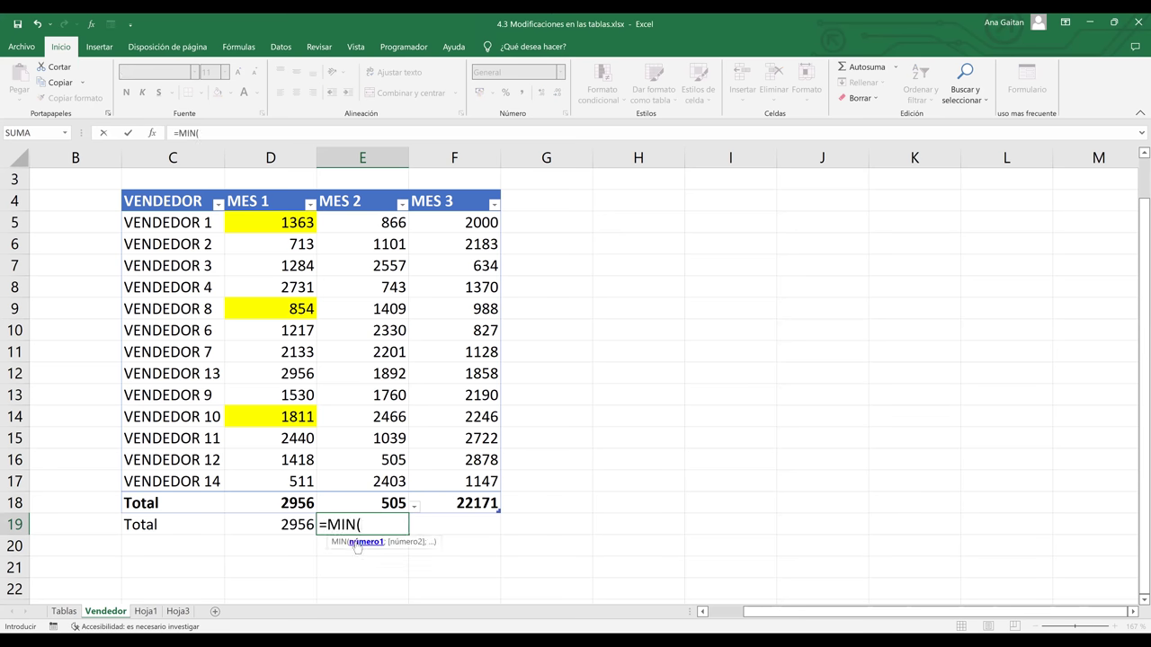
{"action": "left_click", "coordinate": [394, 222]}
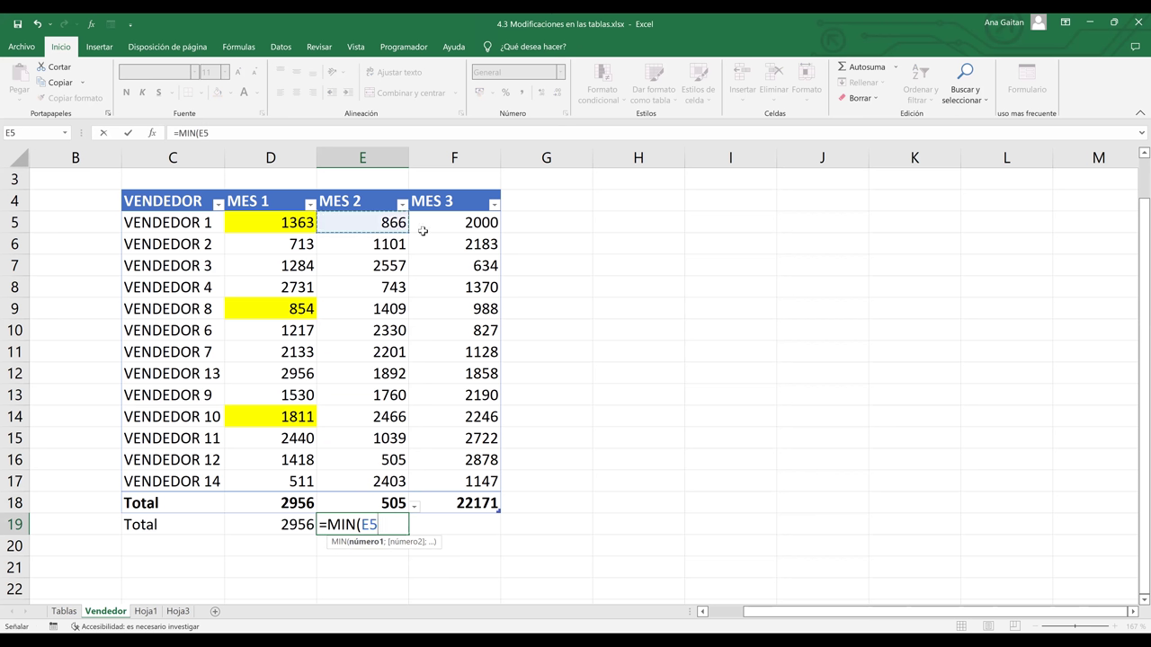
{"action": "key", "text": "F8"}
{"action": "key", "text": "BackSpace"}
{"action": "key", "text": "BackSpace"}
{"action": "type", "text": "e17"}
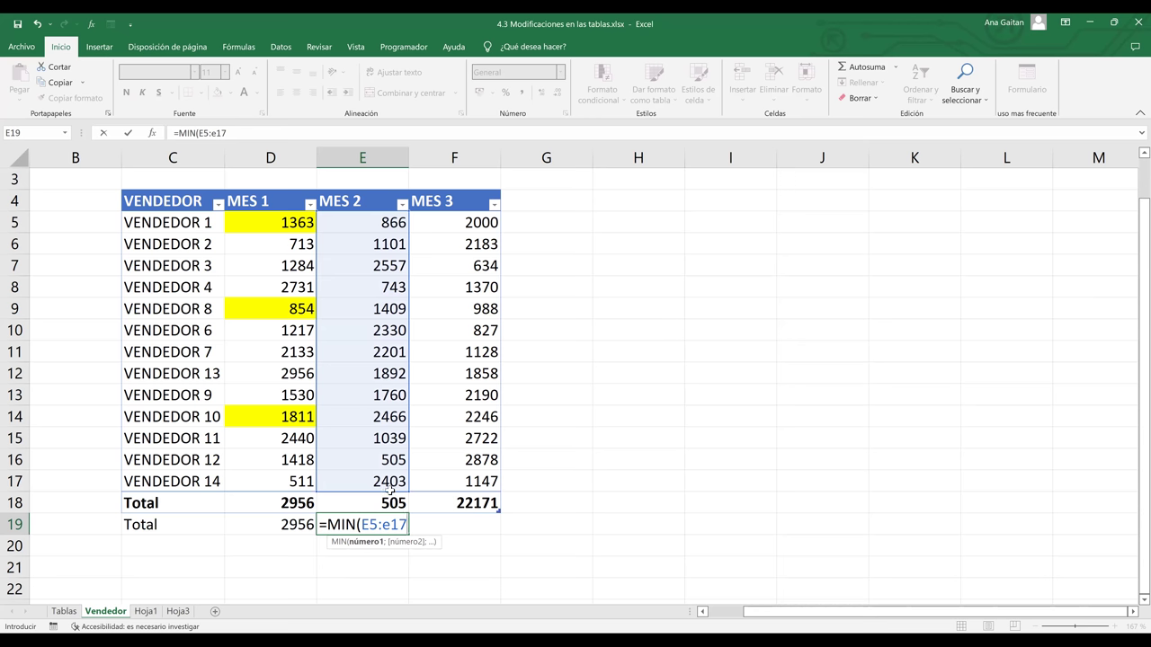
{"action": "key", "text": "Return"}
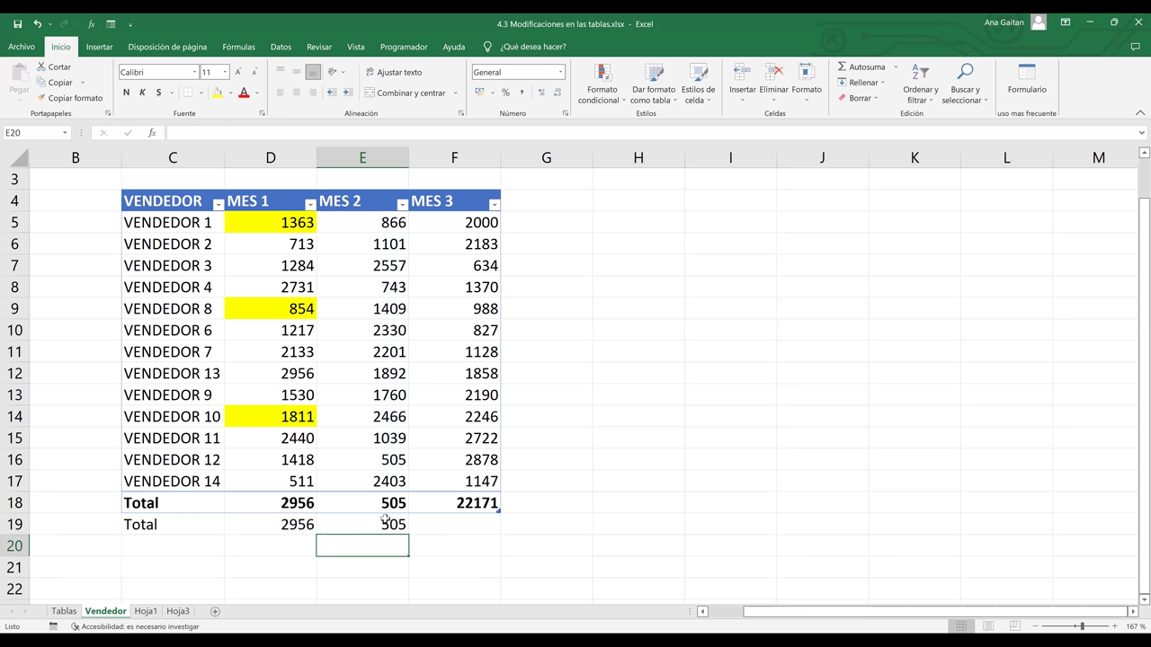
{"action": "left_click", "coordinate": [386, 524]}
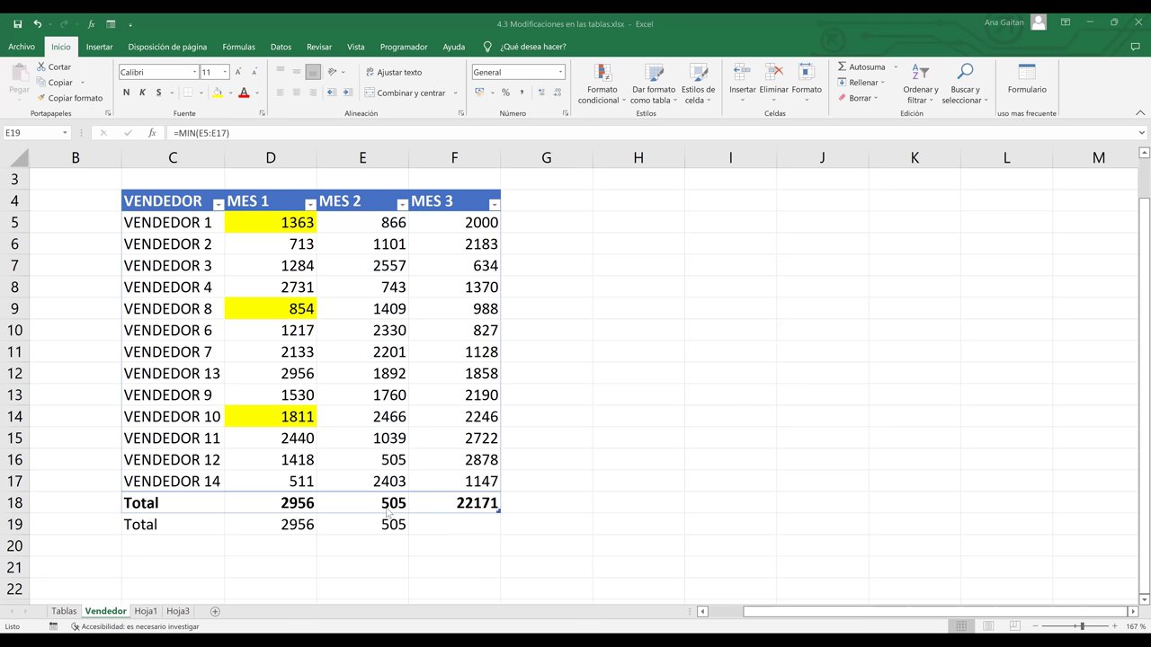
Step: Choose Suma for the MES 3 total in F18, select F5:F17 to check the sum, and inspect the MES 1 total
{"action": "left_click", "coordinate": [485, 505]}
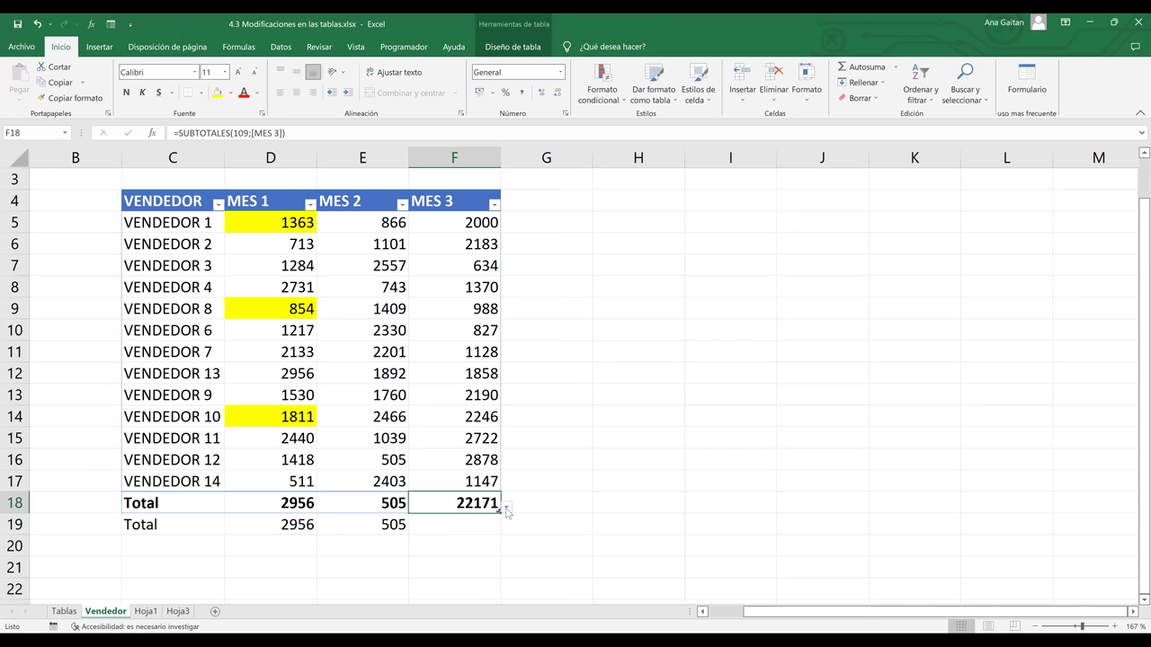
{"action": "left_click", "coordinate": [506, 508]}
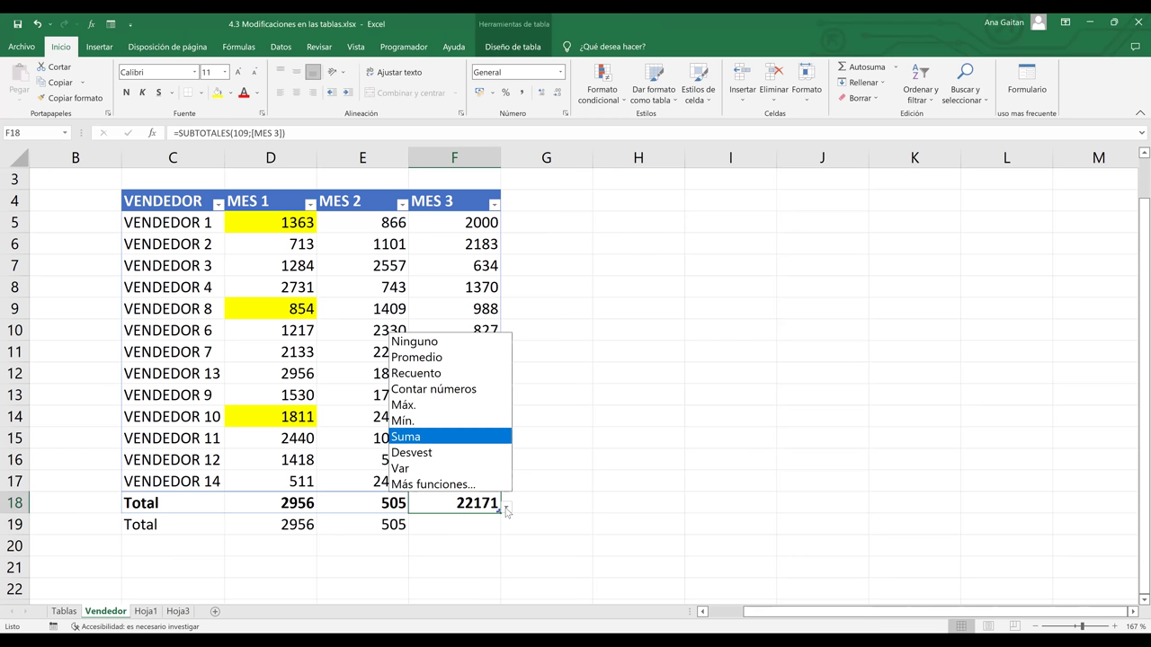
{"action": "left_click", "coordinate": [440, 439]}
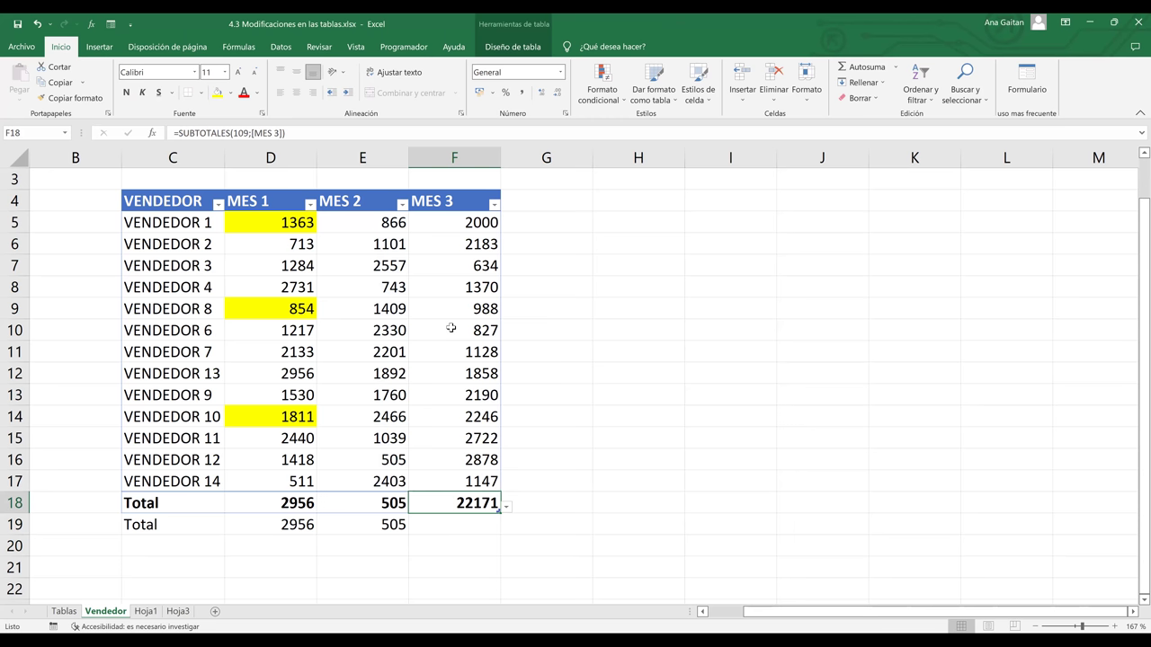
{"action": "left_click_drag", "start_coordinate": [457, 218], "coordinate": [419, 482]}
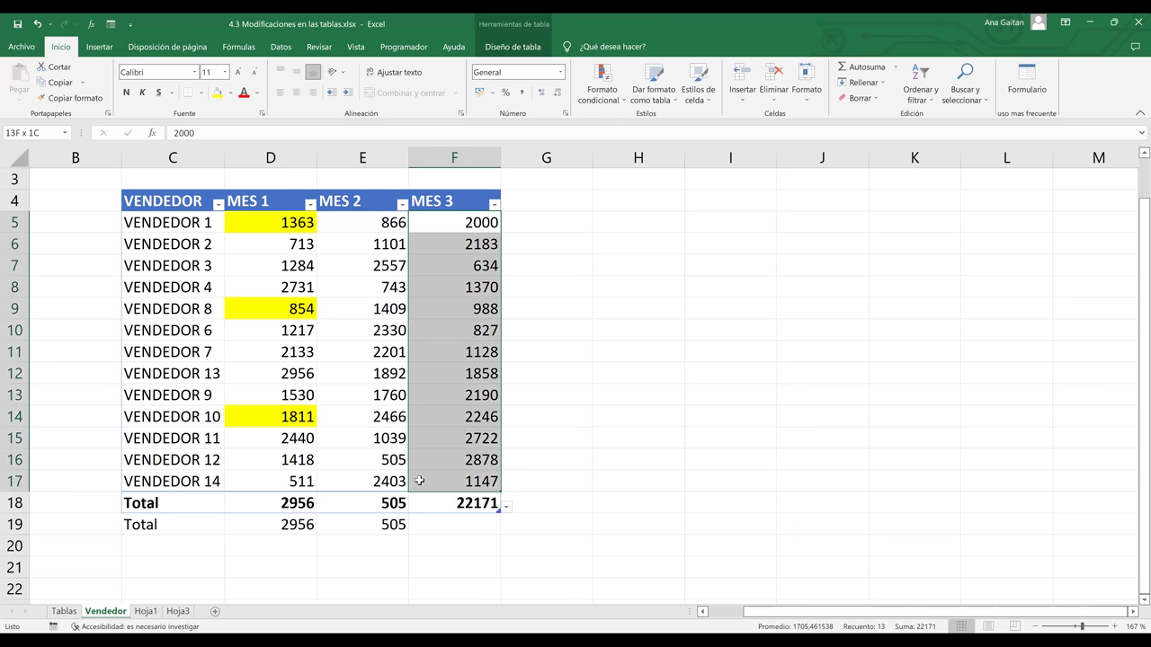
{"action": "left_click", "coordinate": [280, 503]}
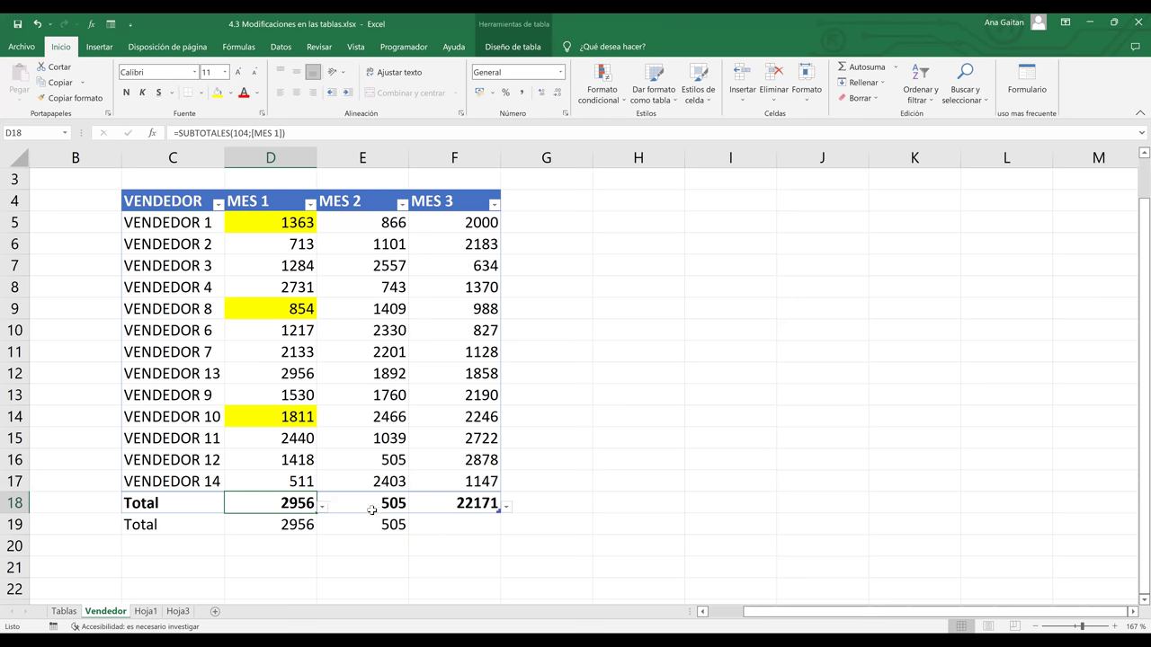
Step: Delete the MES 2 total in E18 and undo the deletion
{"action": "left_click", "coordinate": [372, 510]}
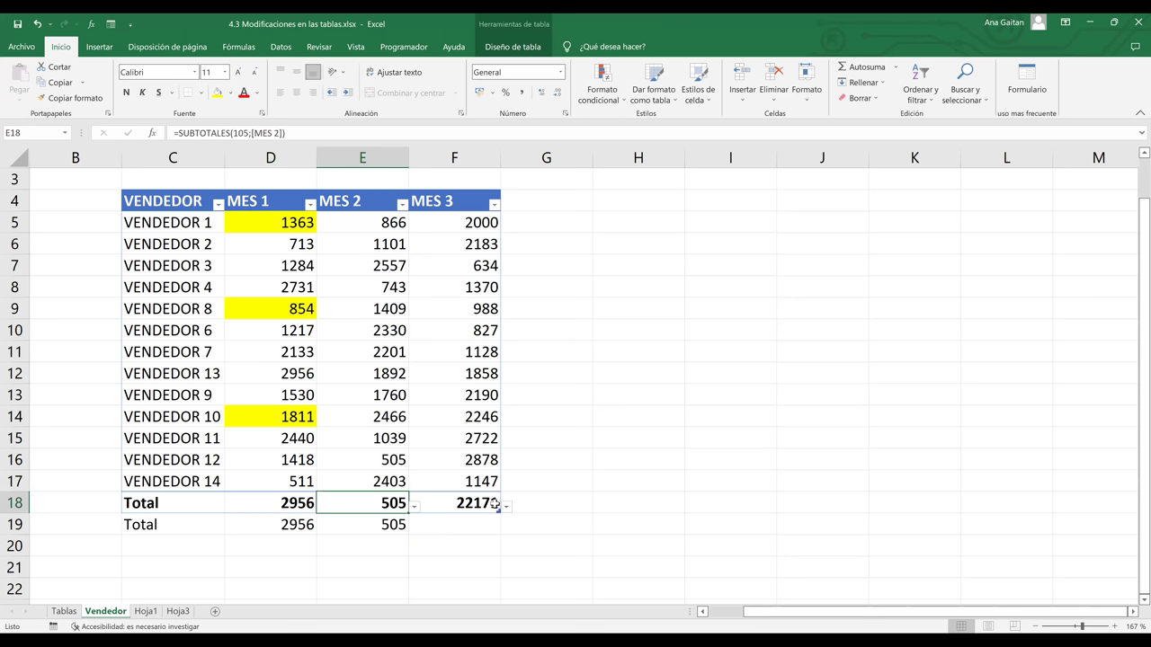
{"action": "key", "text": "Delete"}
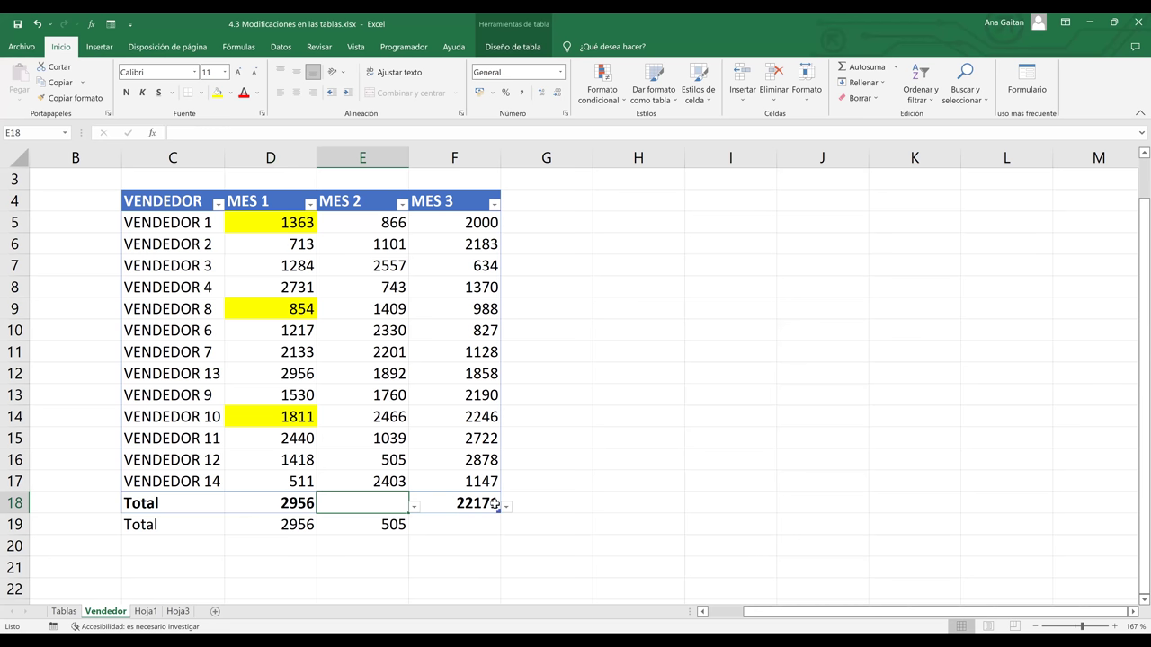
{"action": "key", "text": "ctrl+z"}
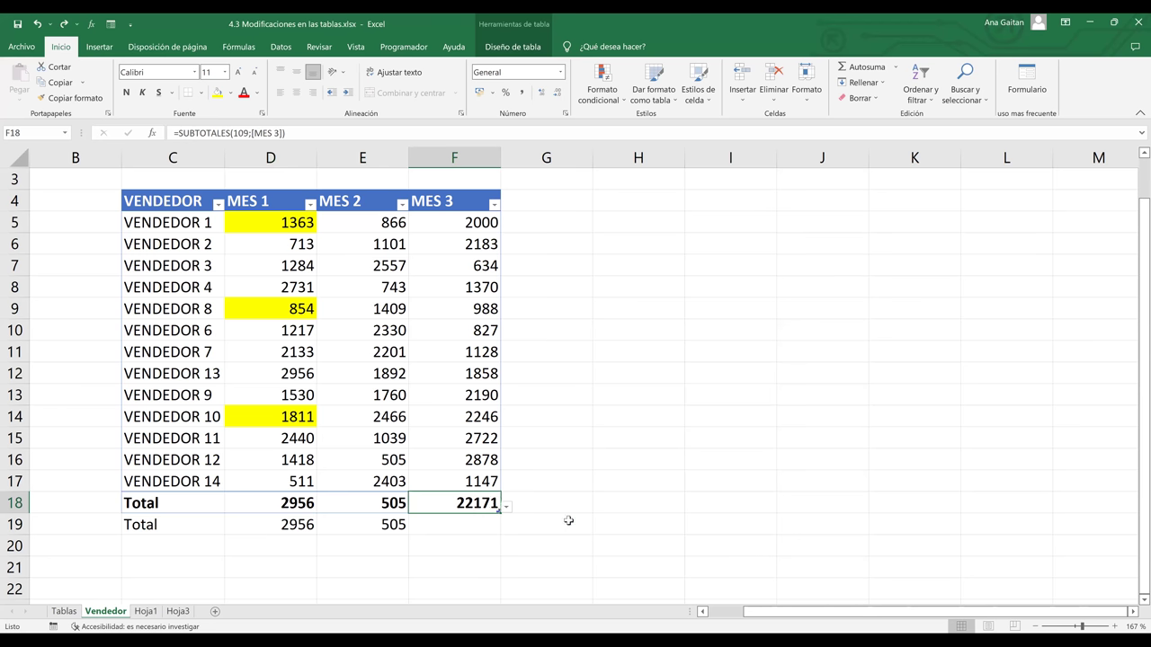
Step: Clear the MES 3 total in F18 and assign it the Suma function again
{"action": "key", "text": "ctrl+z"}
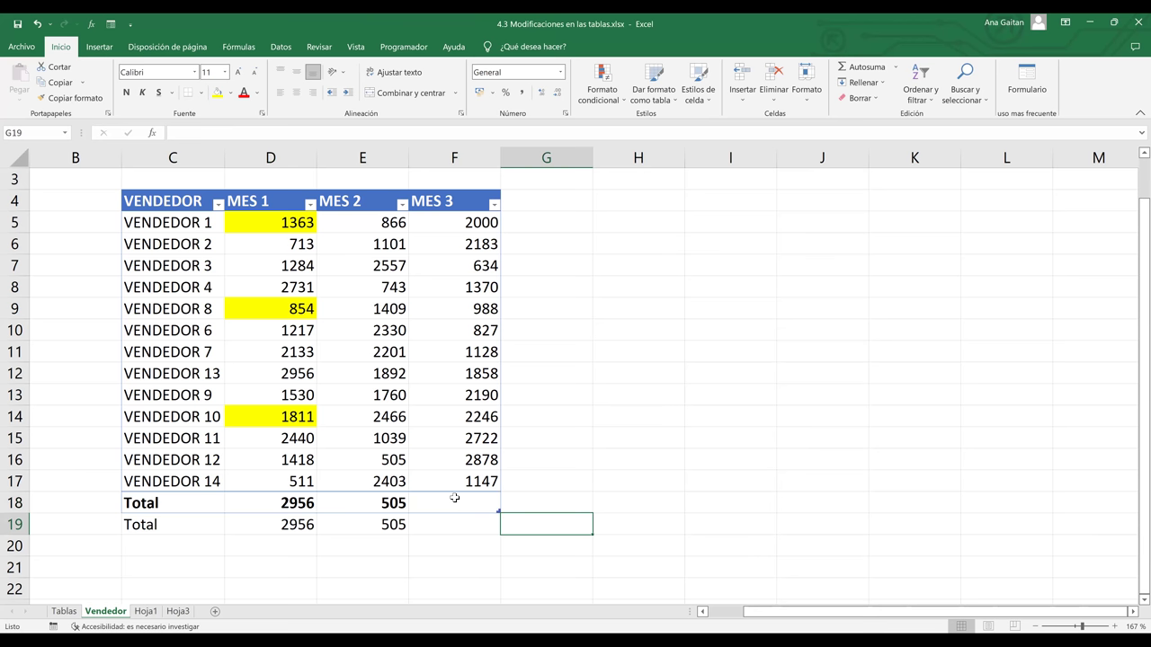
{"action": "left_click", "coordinate": [454, 497]}
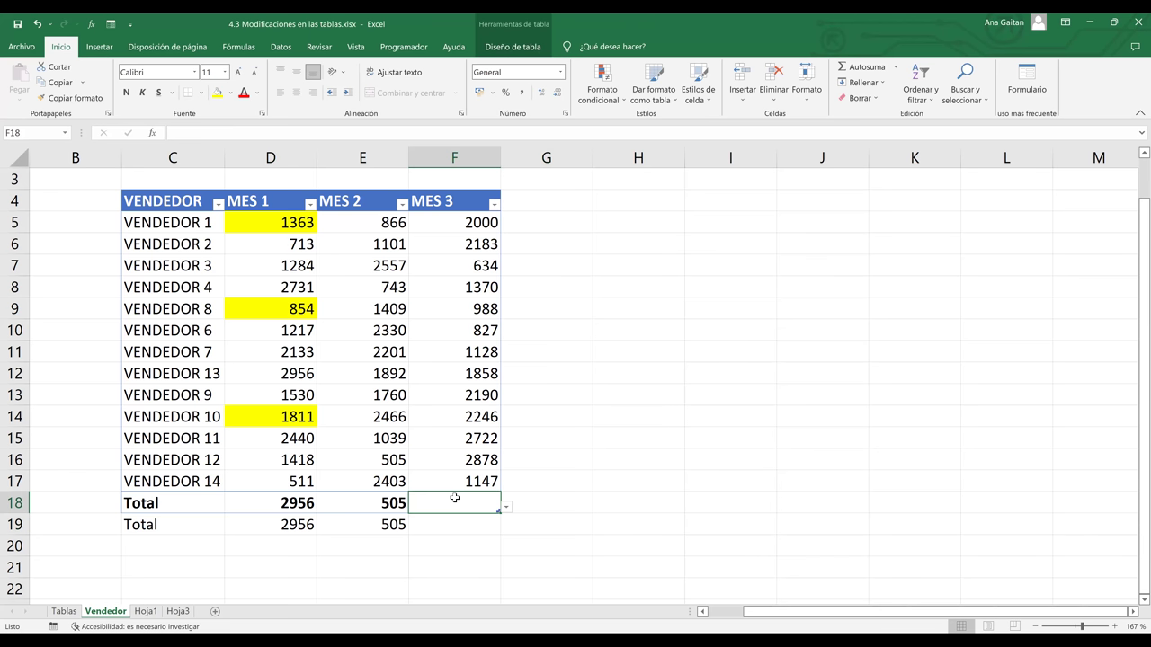
{"action": "left_click", "coordinate": [507, 508]}
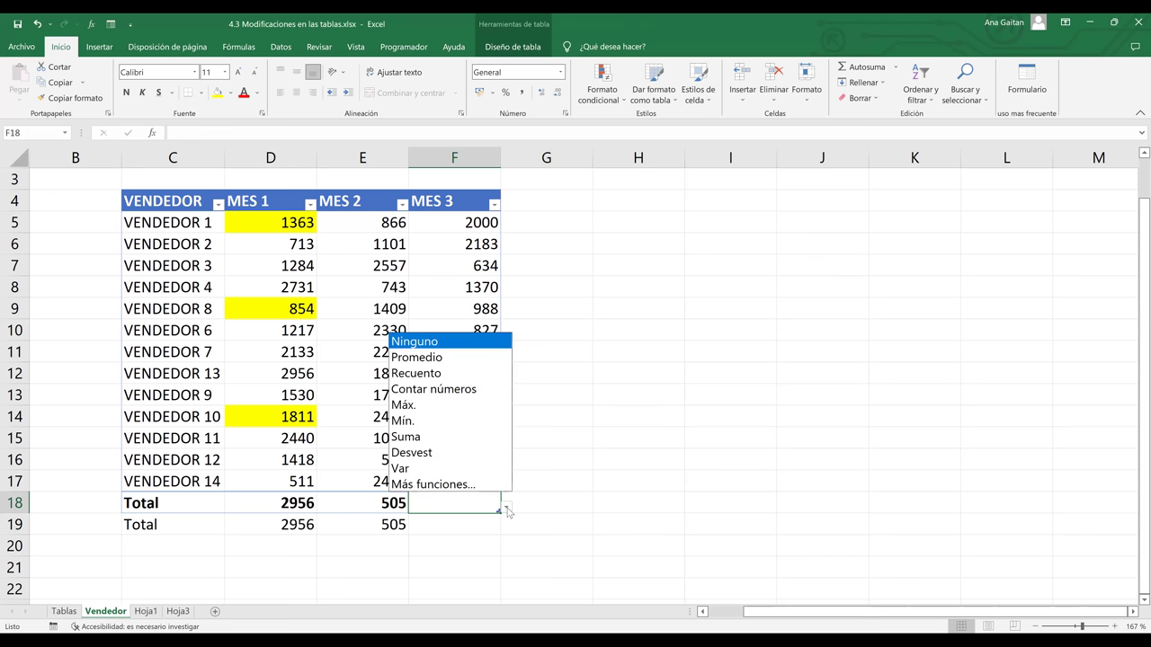
{"action": "left_click", "coordinate": [441, 437]}
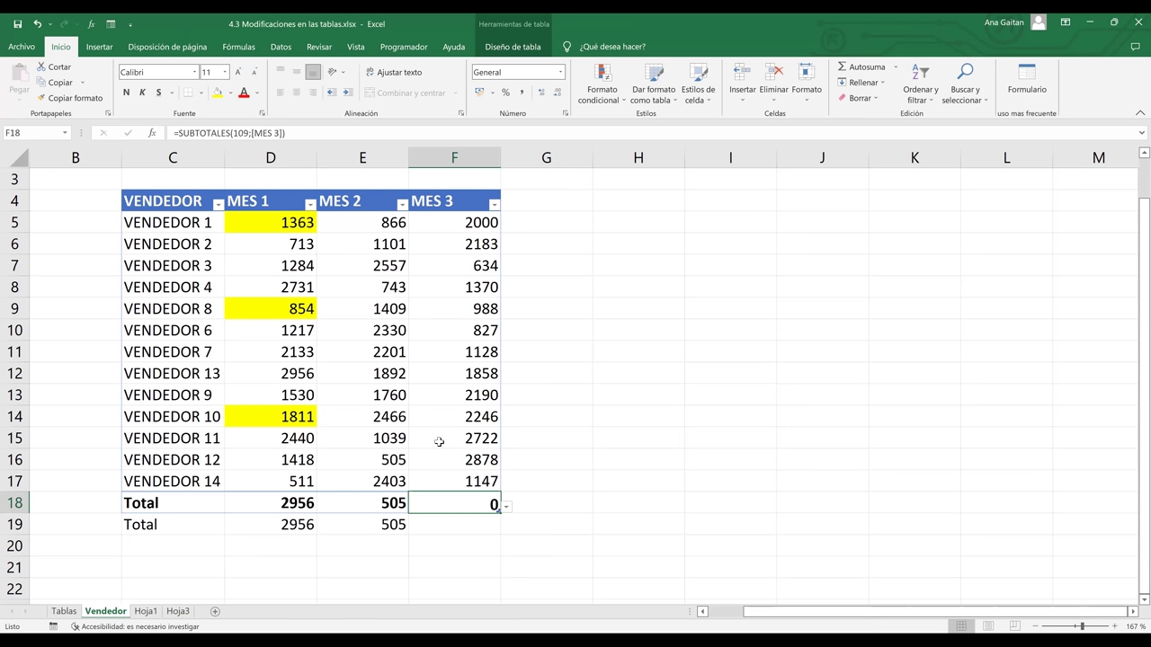
{"action": "left_click", "coordinate": [620, 495]}
Step: Enter the formula =SUMA(Ventas1[MES 3]) in F19 as the manual sum of the MES 3 column
{"action": "left_click", "coordinate": [478, 524]}
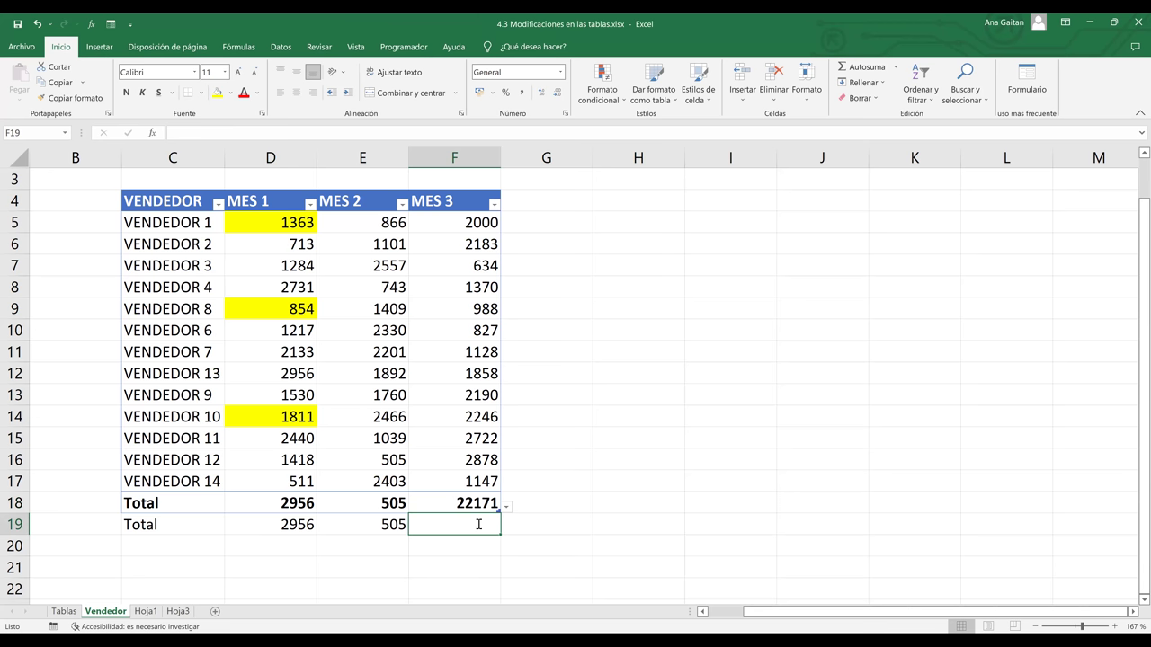
{"action": "double_click", "coordinate": [478, 524]}
{"action": "type", "text": "="}
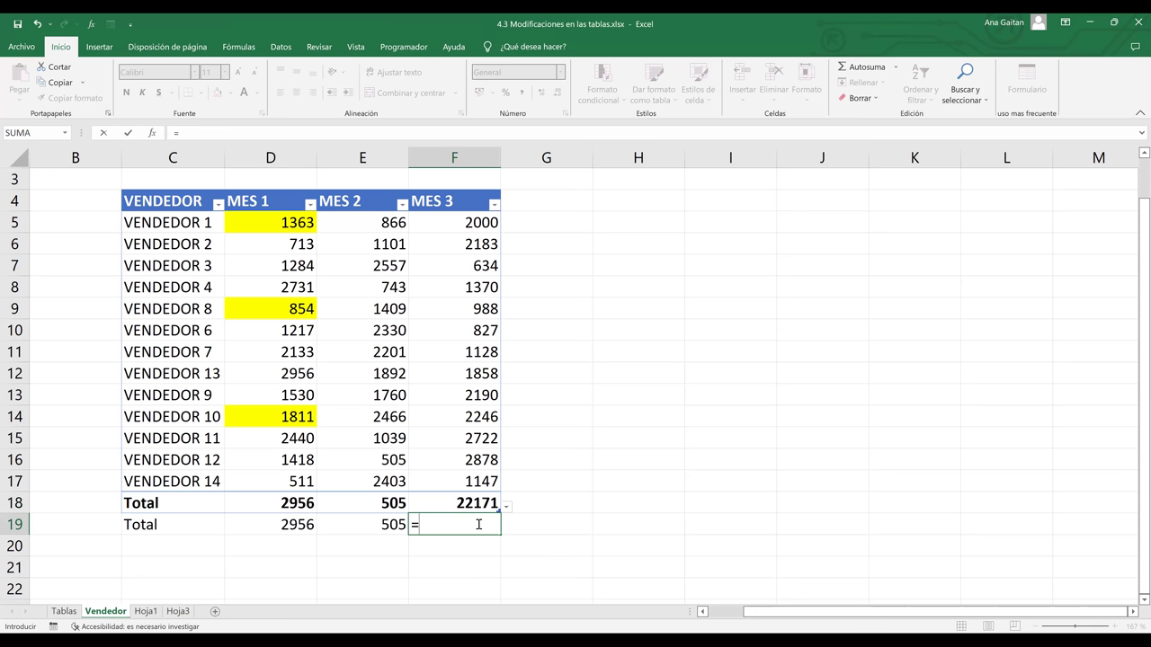
{"action": "type", "text": "suma"}
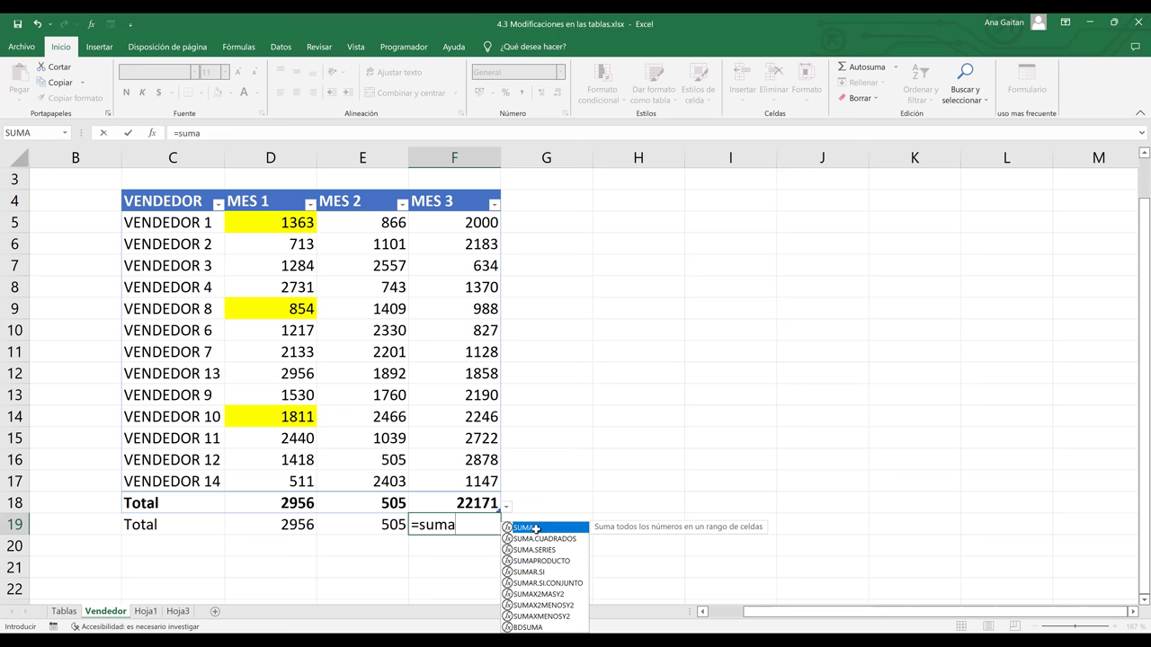
{"action": "double_click", "coordinate": [536, 528]}
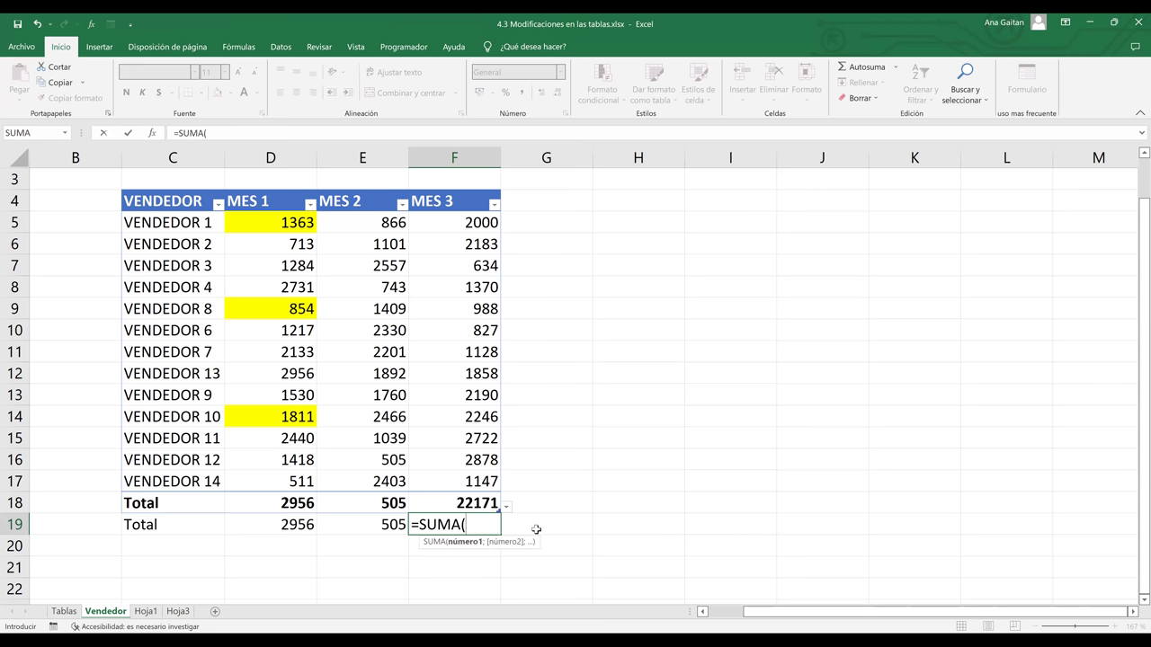
{"action": "left_click", "coordinate": [478, 225]}
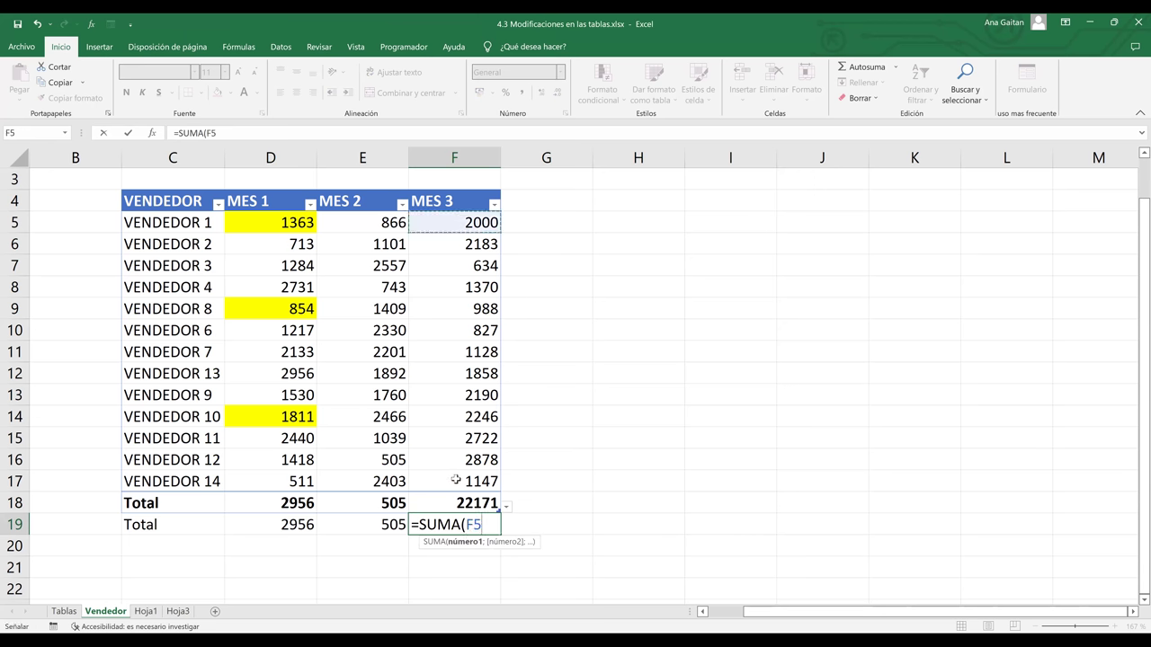
{"action": "left_click_drag", "start_coordinate": [456, 480], "coordinate": [456, 480]}
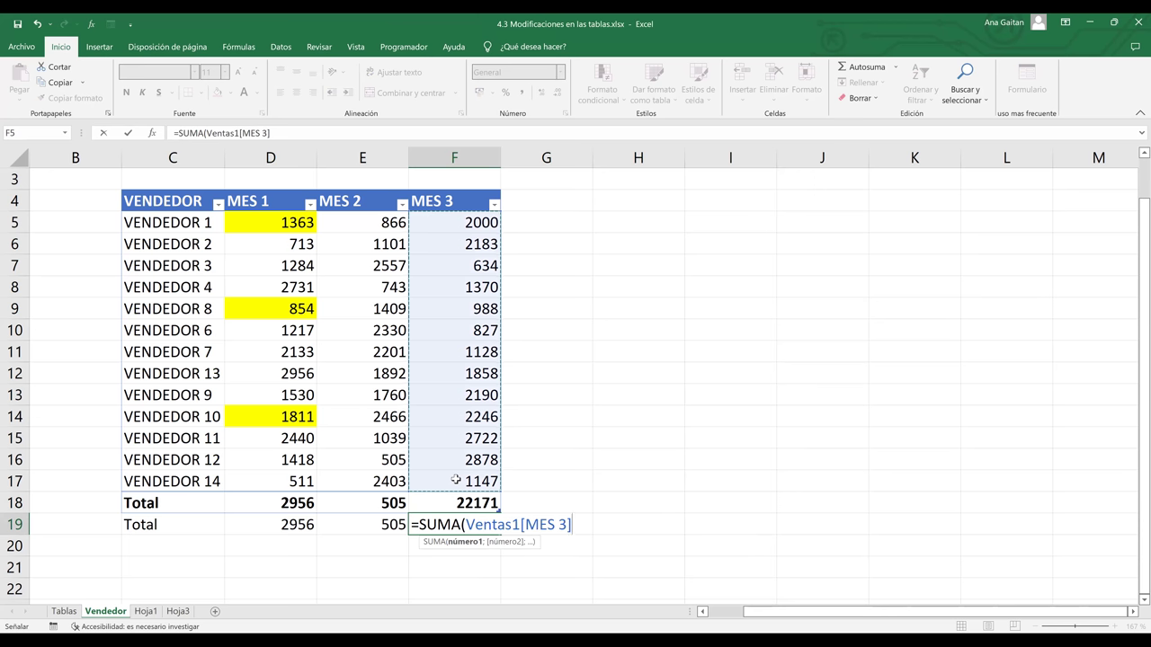
{"action": "type", "text": ")"}
{"action": "key", "text": "ctrl+Return"}
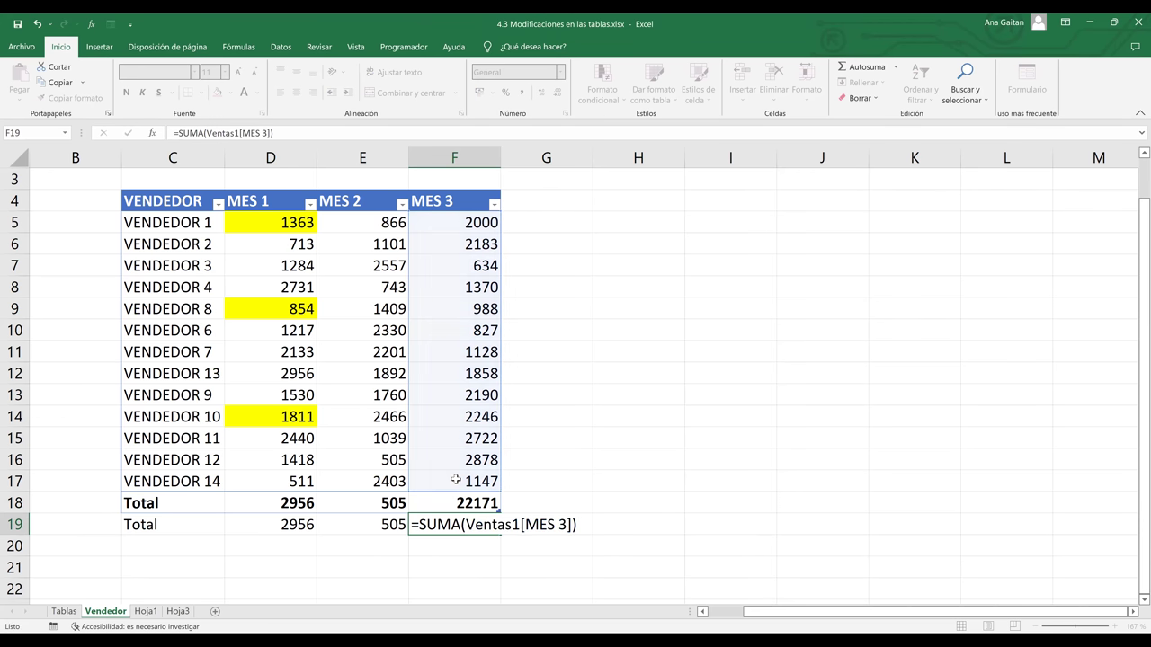
{"action": "key", "text": "Return"}
Step: Compare the manual MES 3 formula in F19 with the total row formula in F18 and its available functions
{"action": "left_click", "coordinate": [482, 527]}
{"action": "key", "text": "Up"}
{"action": "key", "text": "Down"}
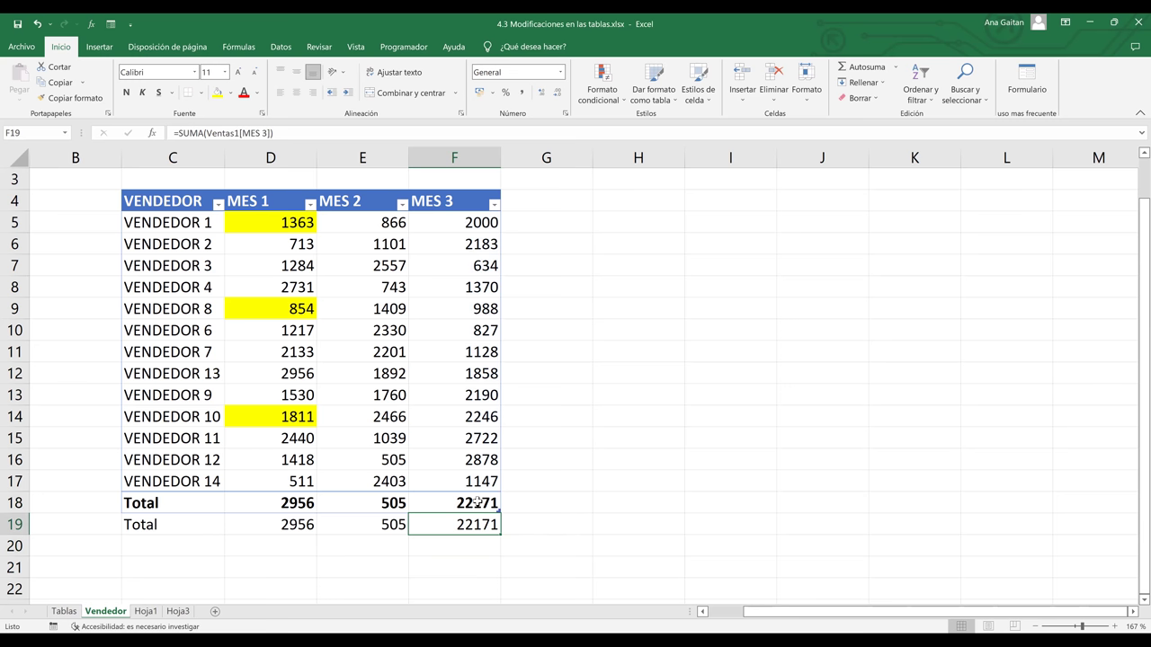
{"action": "left_click", "coordinate": [476, 501]}
{"action": "left_click", "coordinate": [508, 509]}
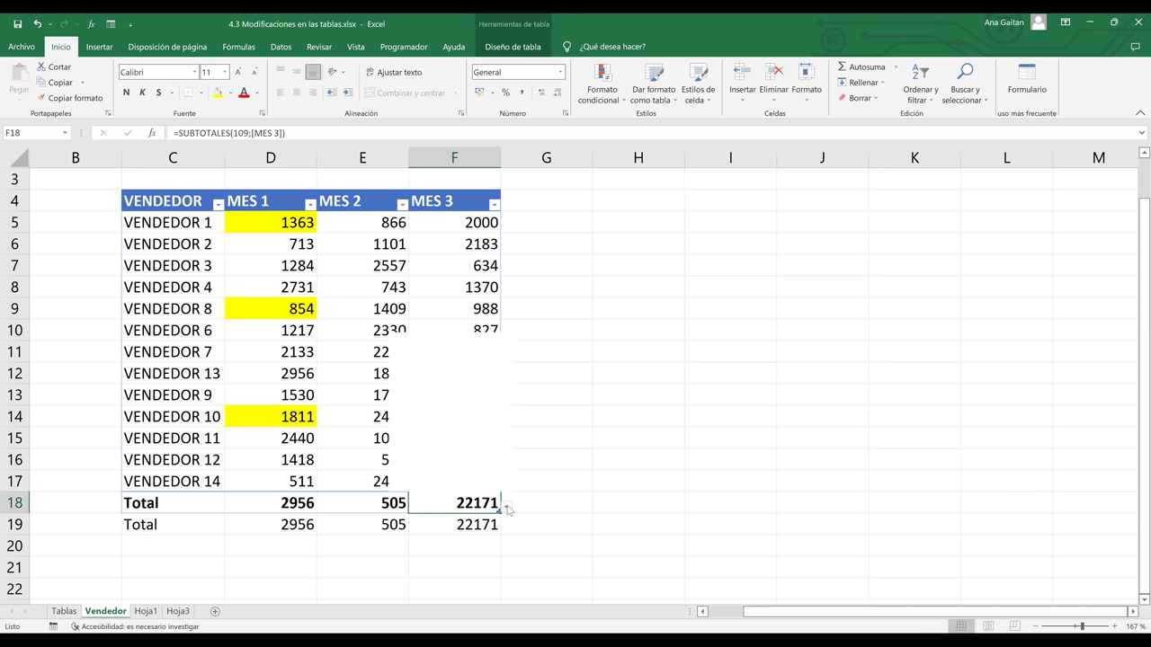
{"action": "left_click", "coordinate": [508, 510]}
{"action": "left_click", "coordinate": [596, 532]}
Step: Delete the whole of row 19 with the manual totals, and select a cell inside the table
{"action": "left_click", "coordinate": [10, 527]}
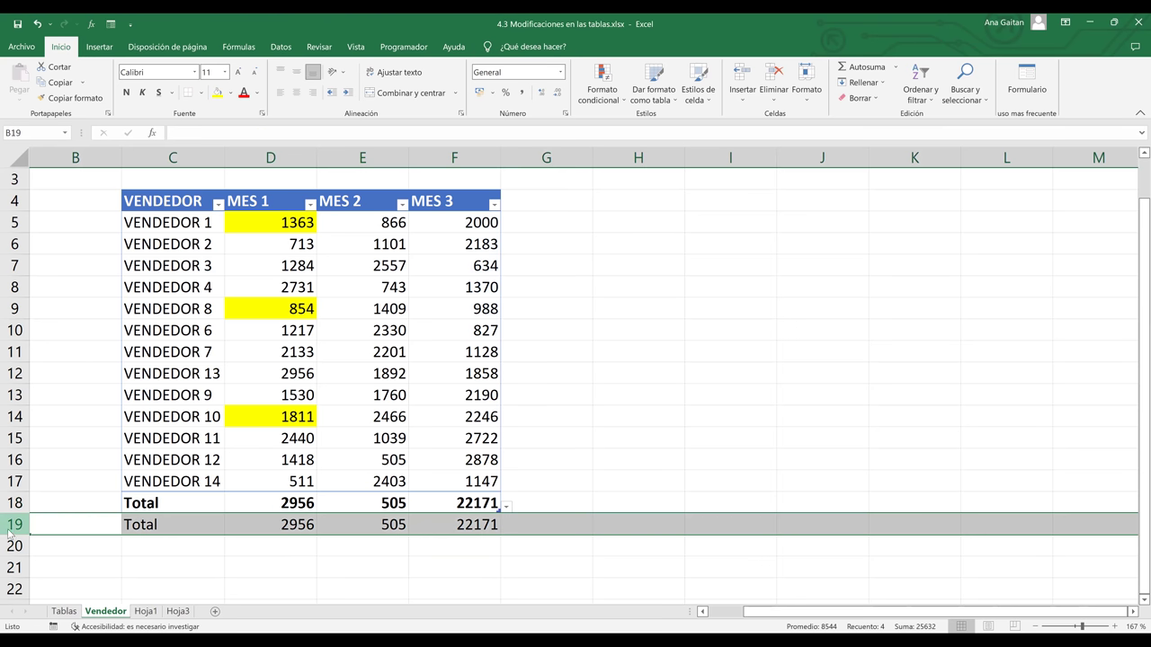
{"action": "right_click", "coordinate": [12, 528]}
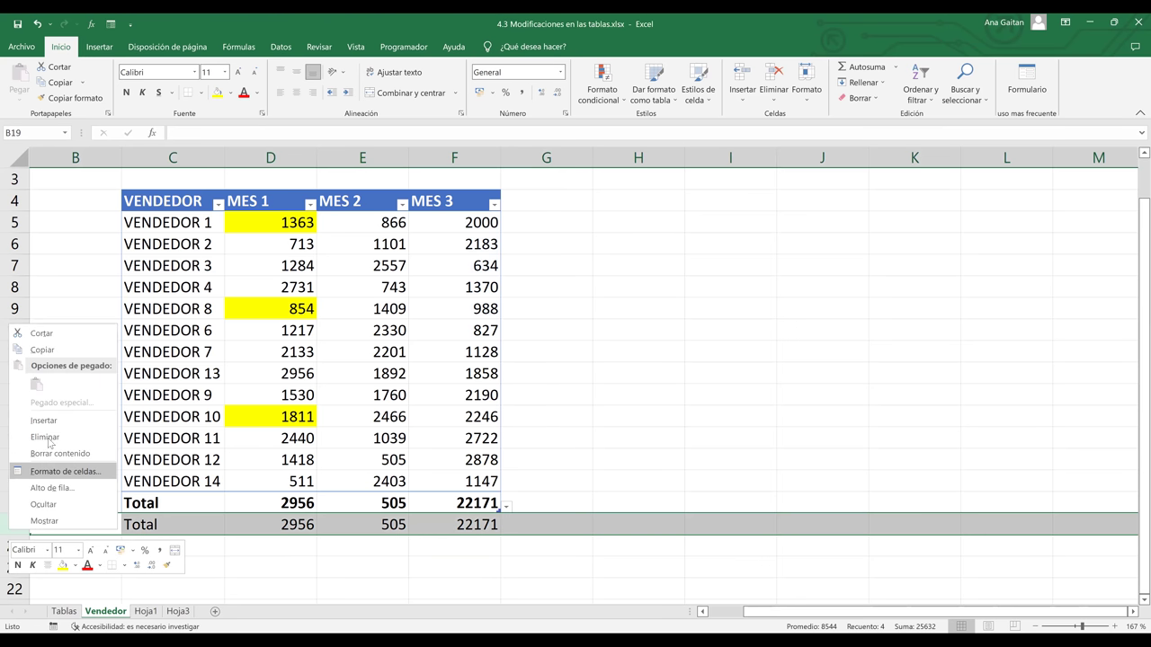
{"action": "left_click", "coordinate": [48, 436]}
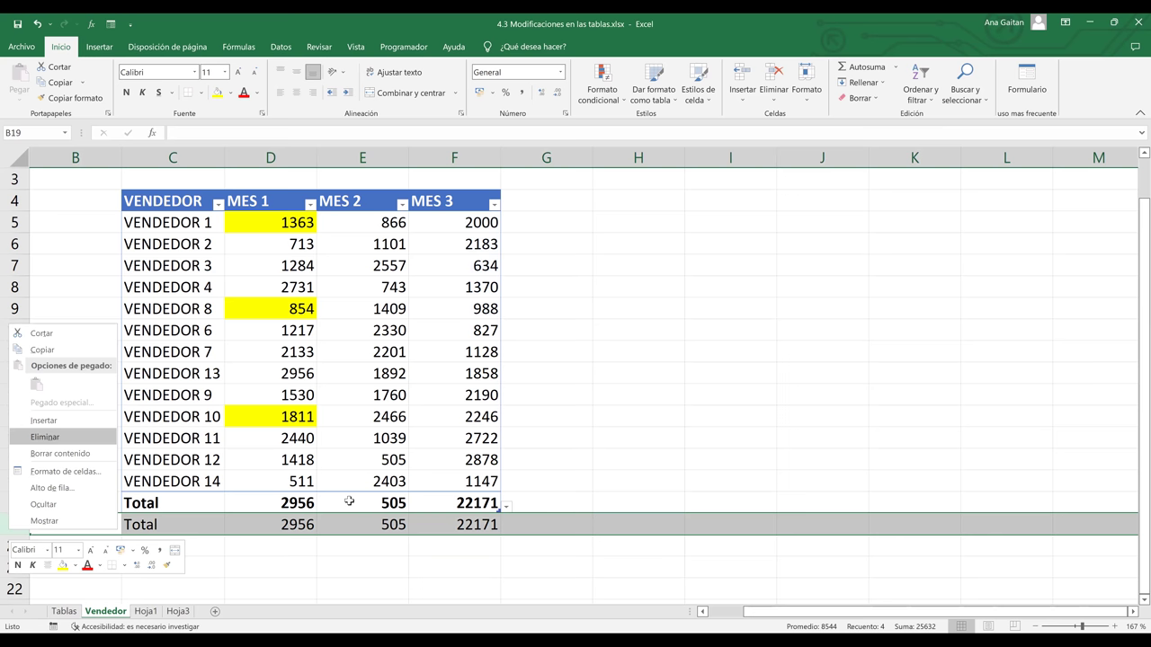
{"action": "left_click", "coordinate": [374, 457]}
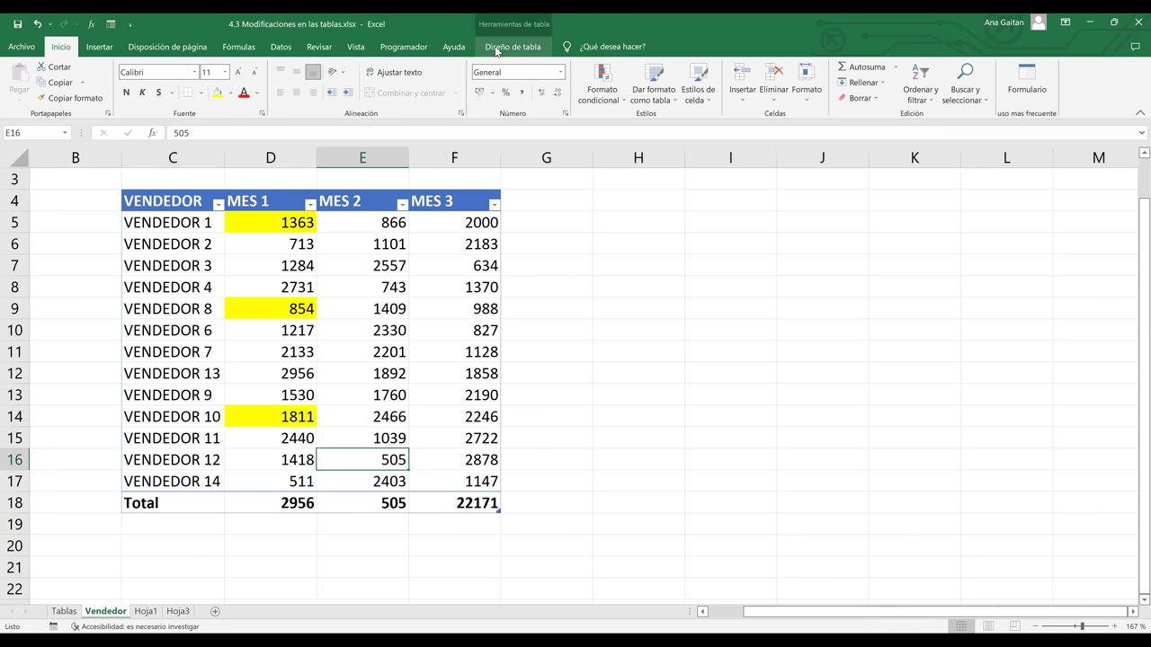
Step: Turn the Ventas1 total row off and on again, and switch the last column's special formatting on and off
{"action": "left_click", "coordinate": [496, 46]}
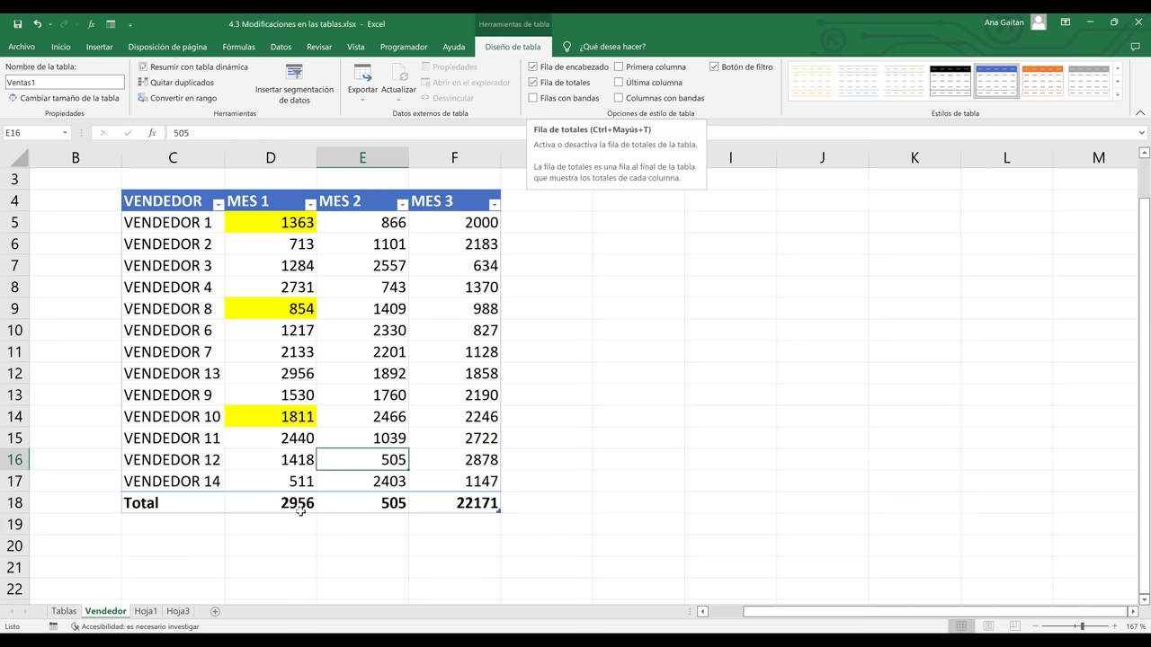
{"action": "left_click", "coordinate": [533, 83]}
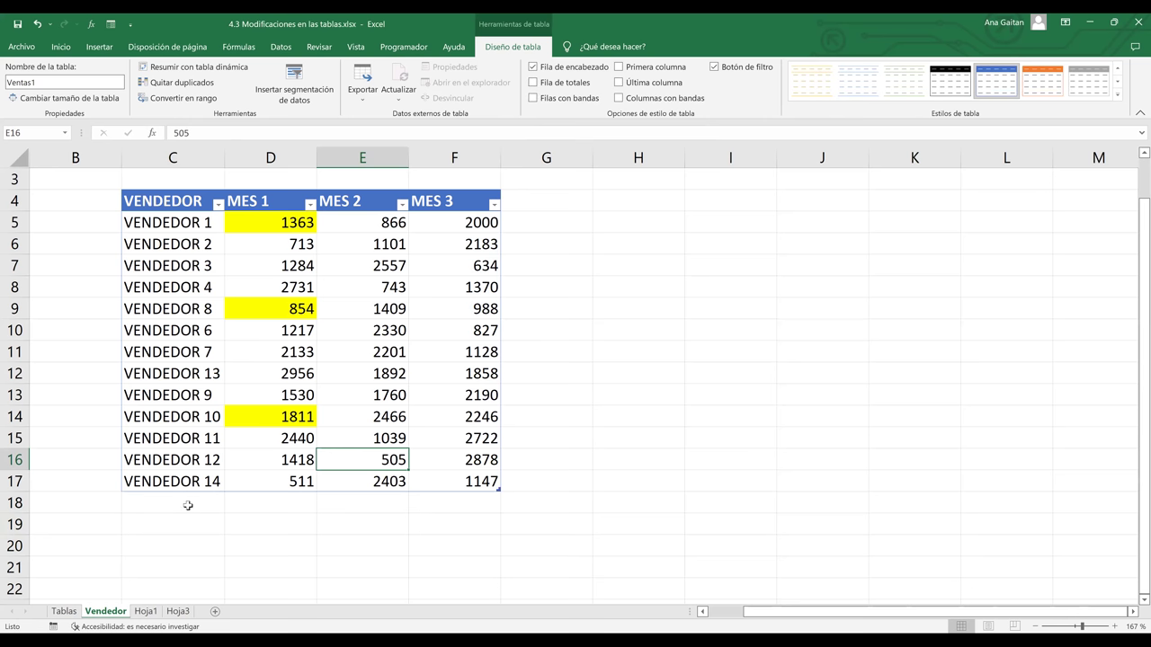
{"action": "left_click", "coordinate": [221, 502]}
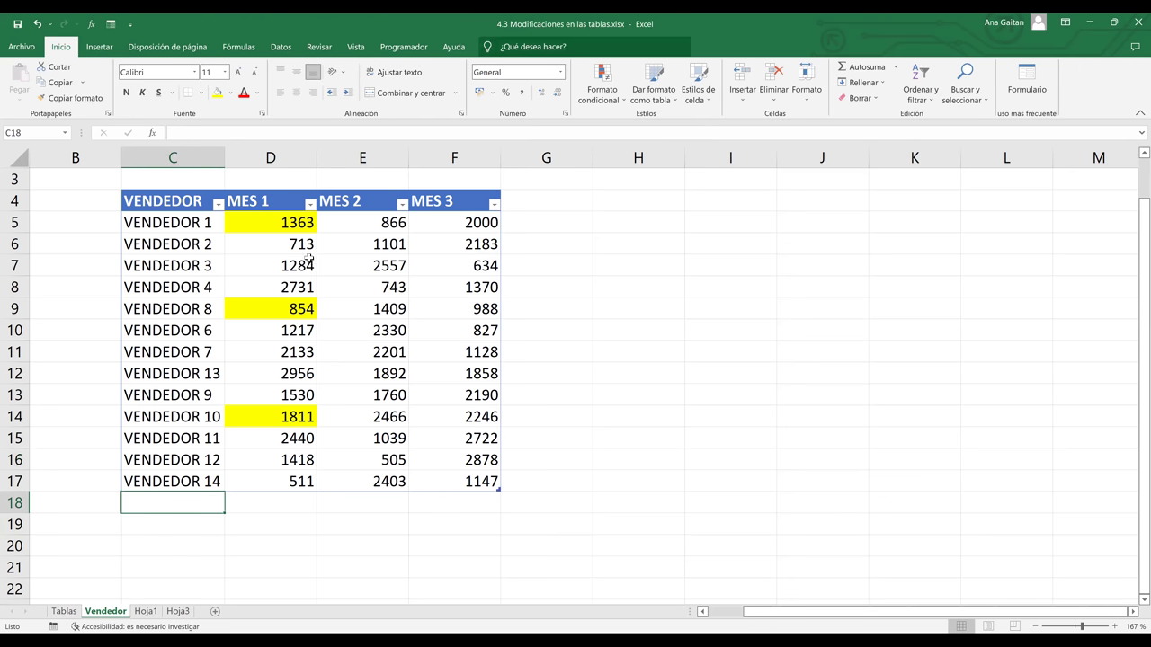
{"action": "left_click", "coordinate": [309, 260]}
{"action": "left_click", "coordinate": [533, 83]}
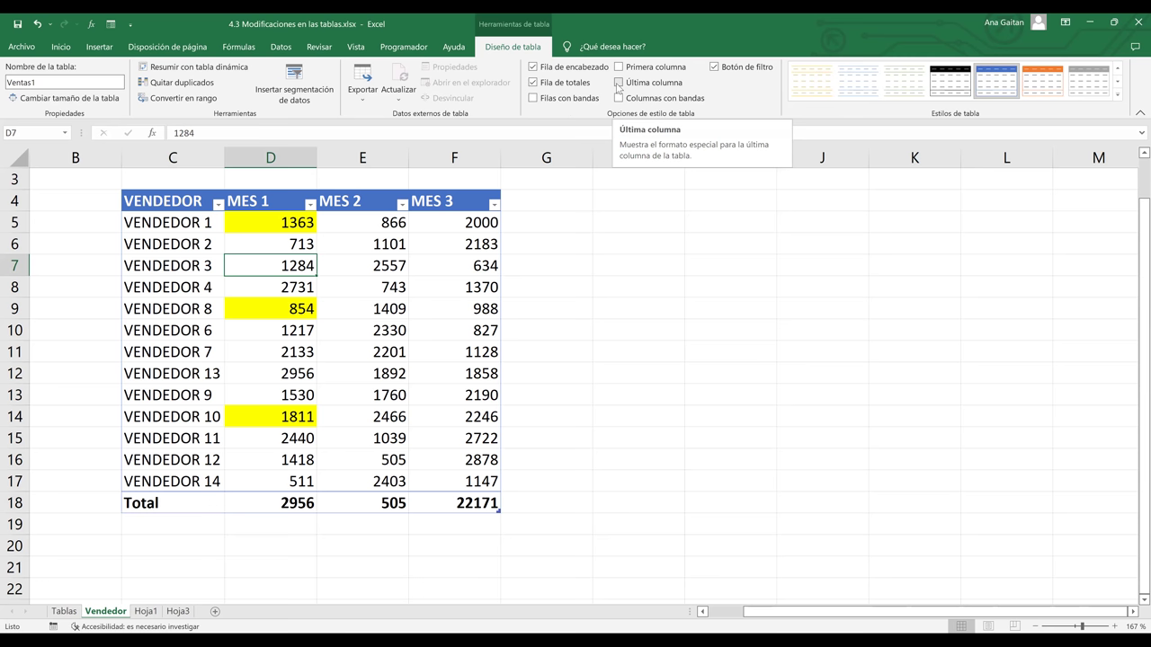
{"action": "left_click", "coordinate": [617, 83]}
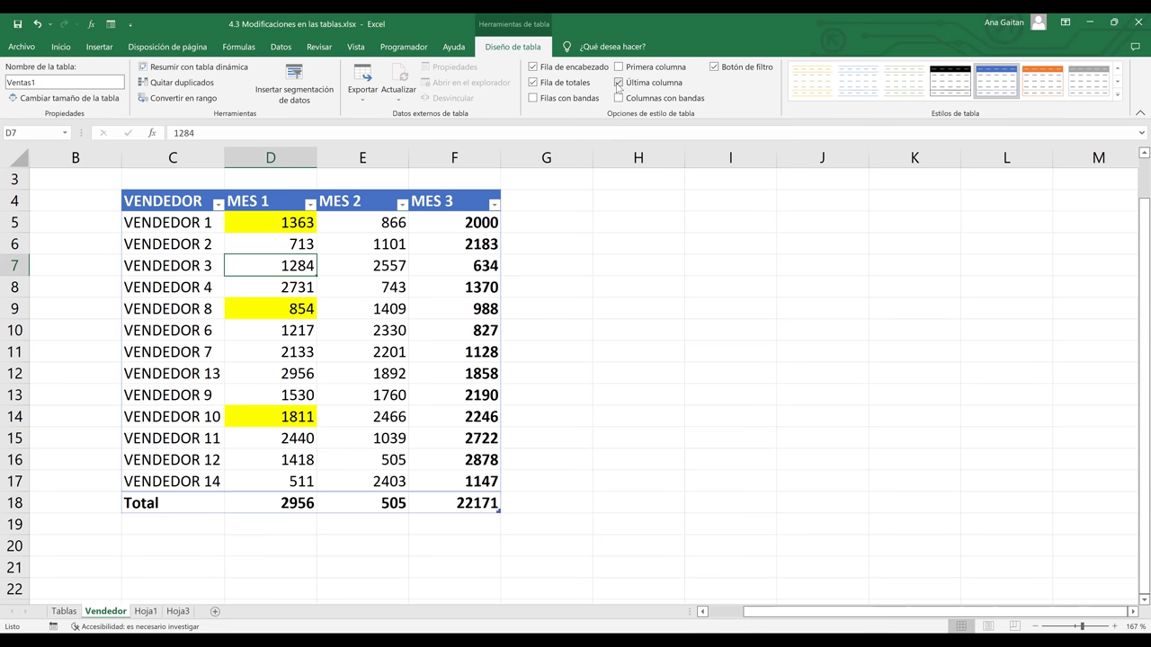
{"action": "left_click", "coordinate": [619, 85]}
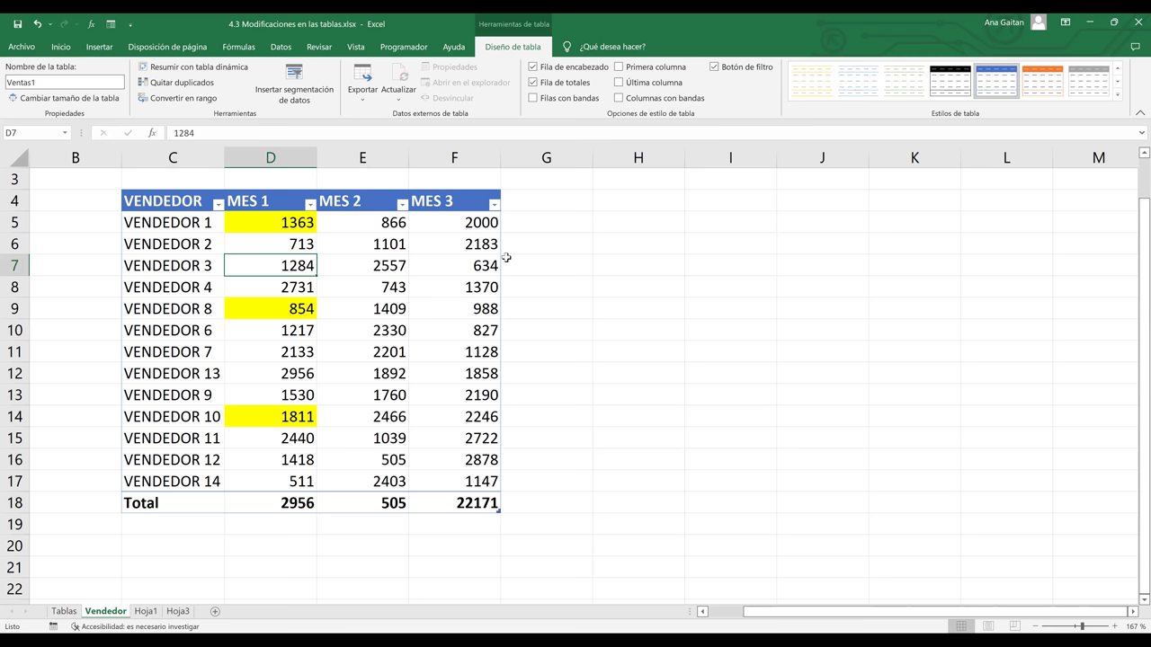
Step: Add a new table column beside MES 3 by entering the header TOTAL DE VENTAS POR VENDEDOR in G4
{"action": "left_click", "coordinate": [521, 206]}
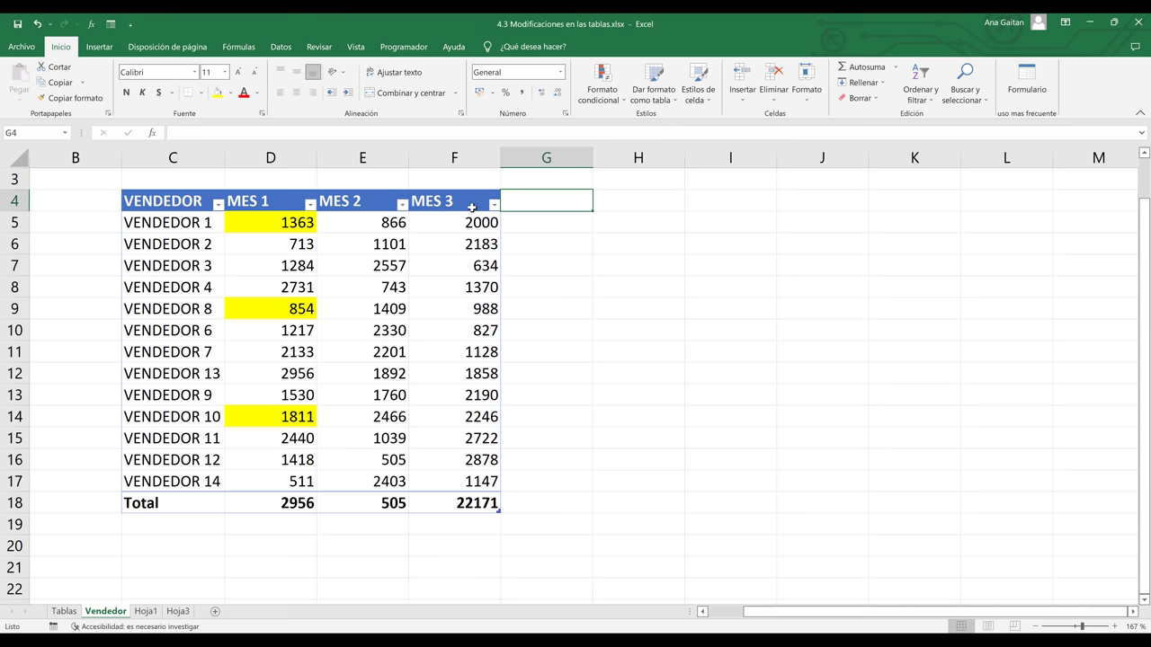
{"action": "key", "text": "Left"}
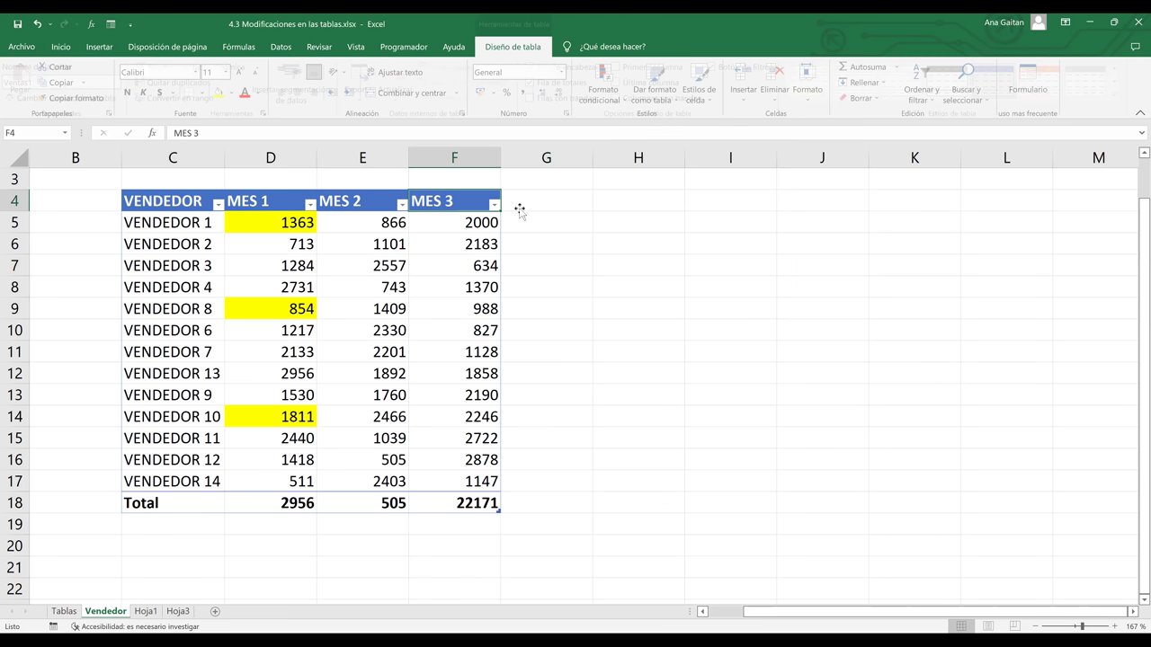
{"action": "left_click", "coordinate": [520, 209]}
{"action": "type", "text": "tot"}
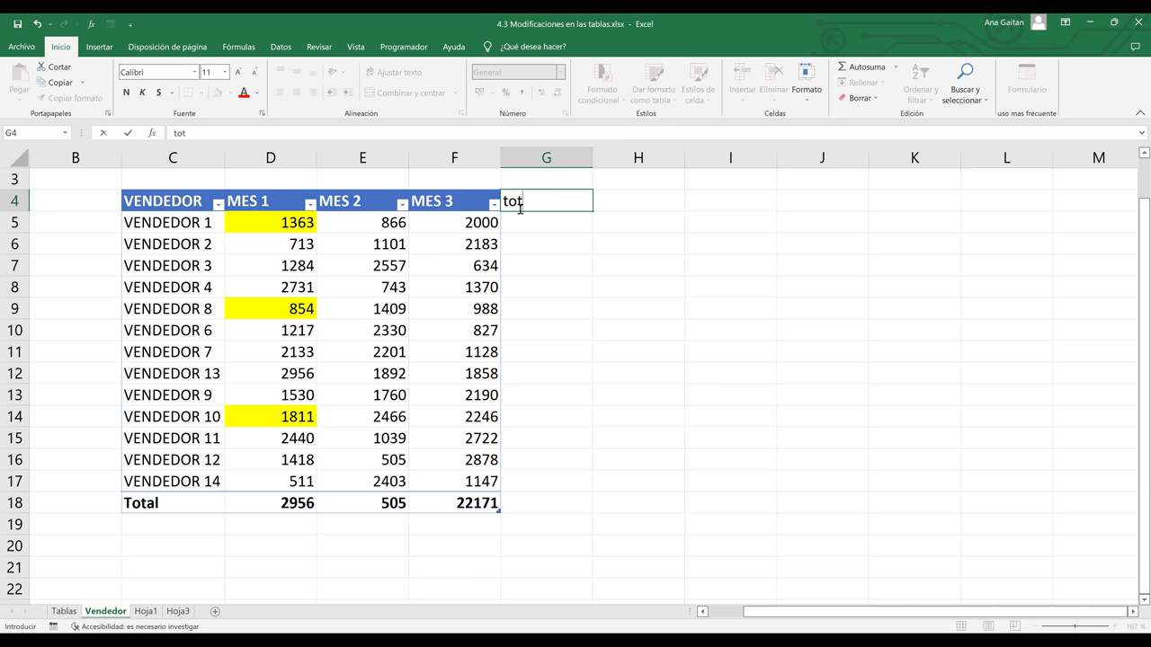
{"action": "key", "text": "BackSpace"}
{"action": "key", "text": "BackSpace"}
{"action": "key", "text": "BackSpace"}
{"action": "type", "text": "t"}
{"action": "key", "text": "BackSpace"}
{"action": "type", "text": "TOTAL DE VEN"}
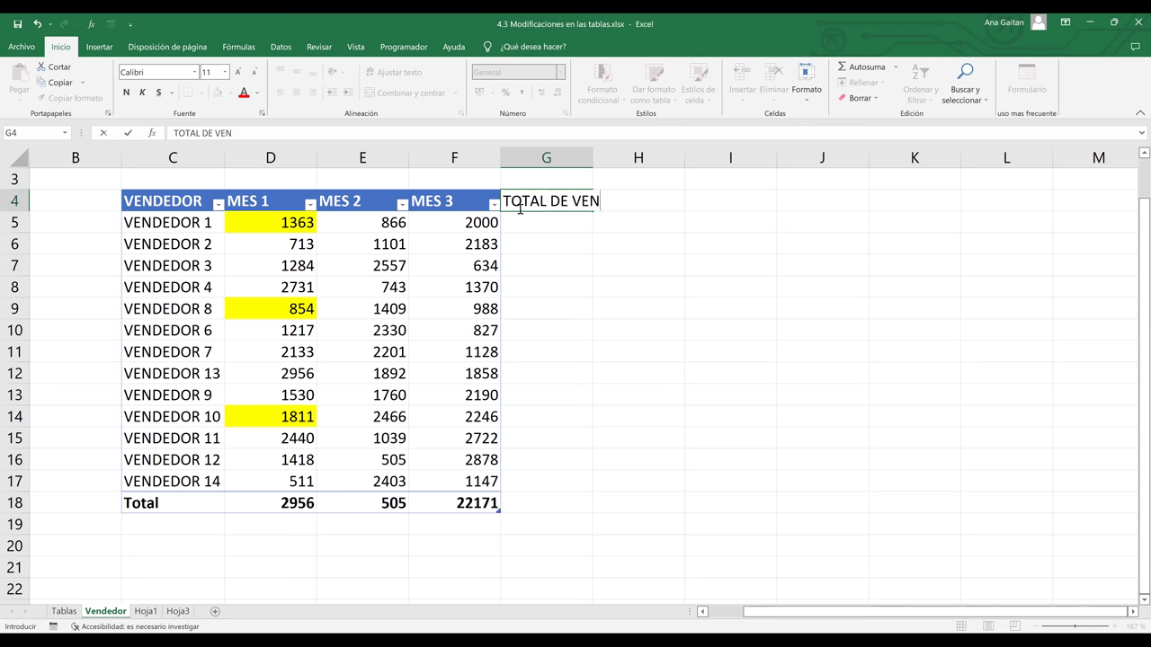
{"action": "type", "text": "TAS POR VENDEDOR"}
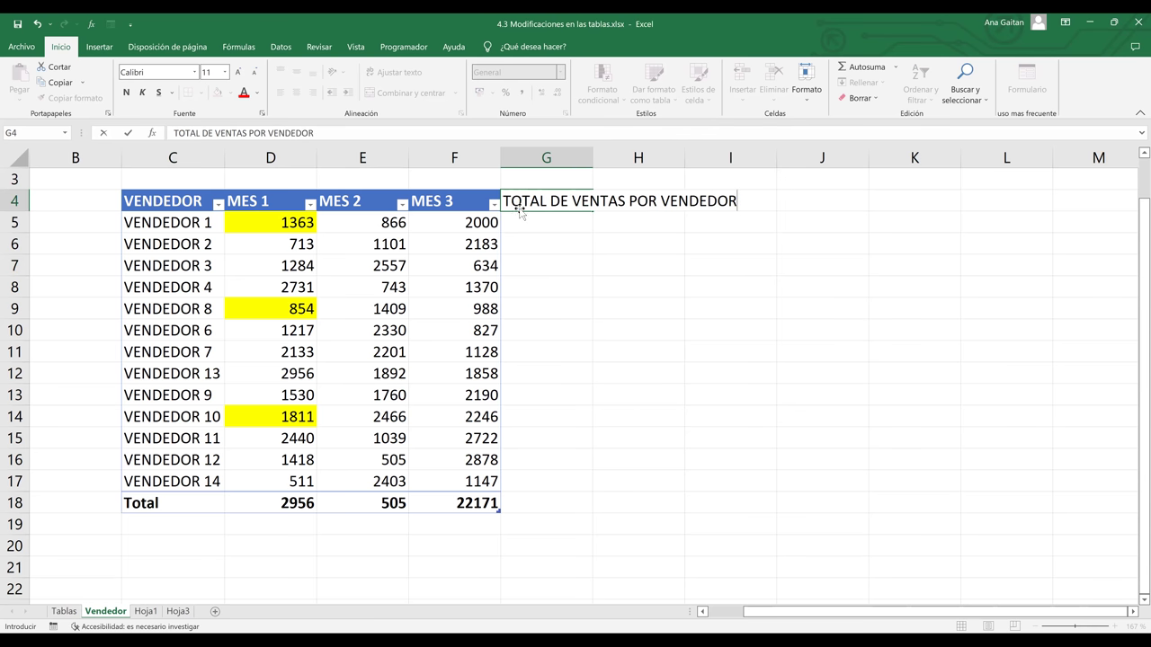
{"action": "key", "text": "Return"}
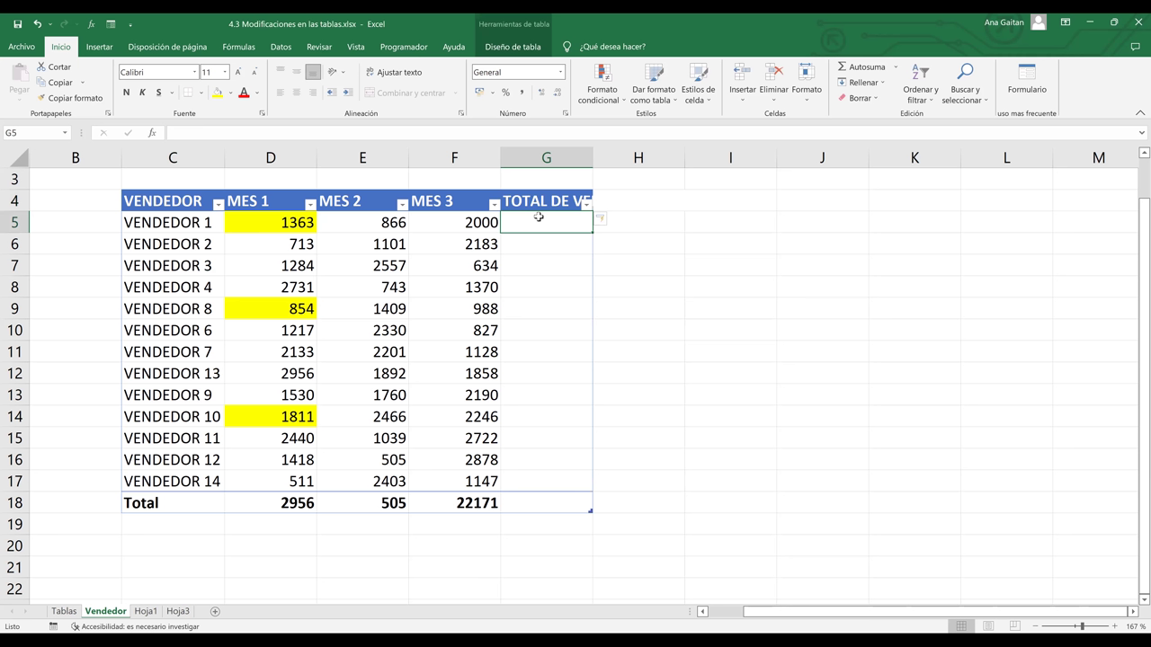
Step: Wrap the text of the new column header in G4 so it spans several lines
{"action": "left_click", "coordinate": [533, 205]}
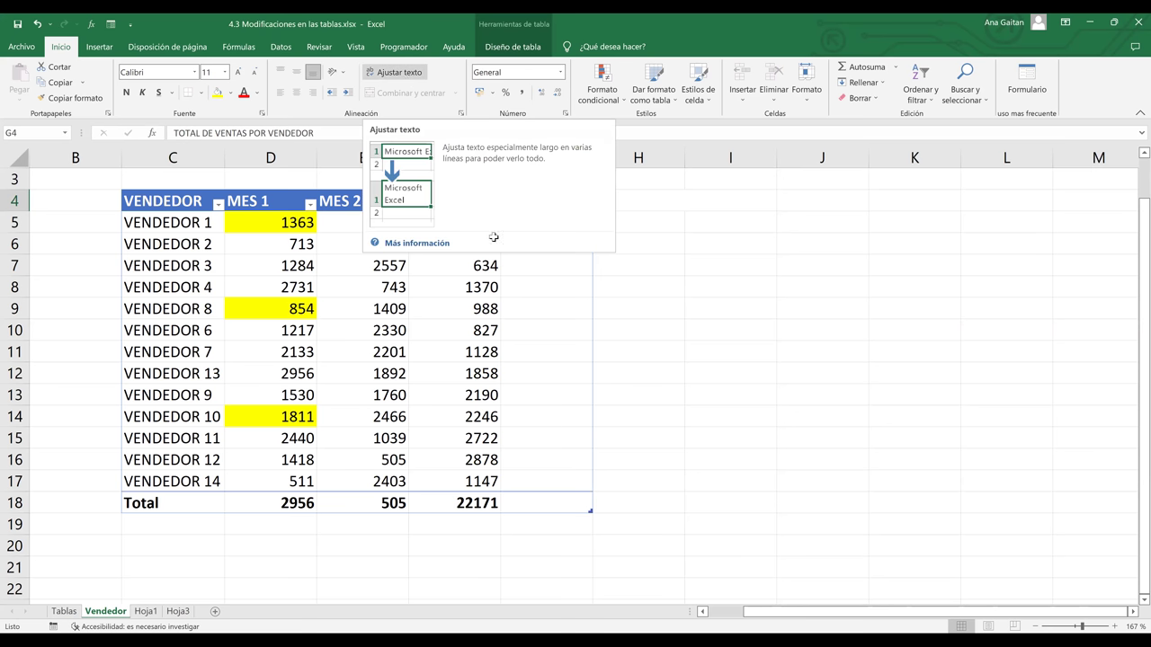
{"action": "left_click", "coordinate": [408, 80]}
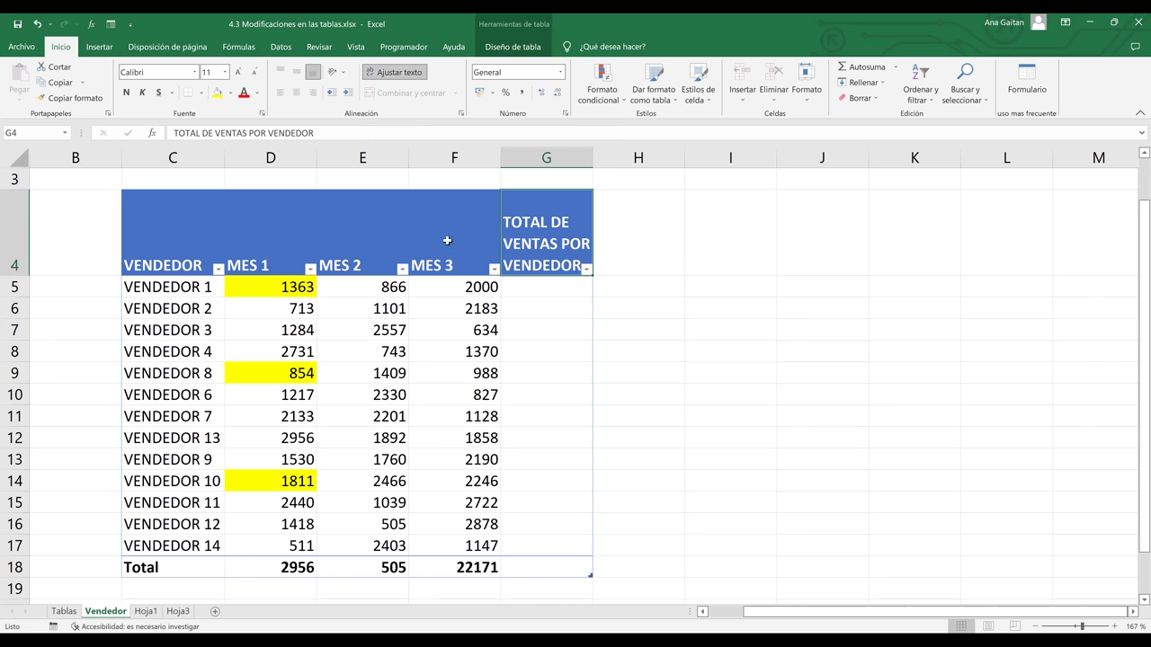
{"action": "left_click", "coordinate": [9, 230]}
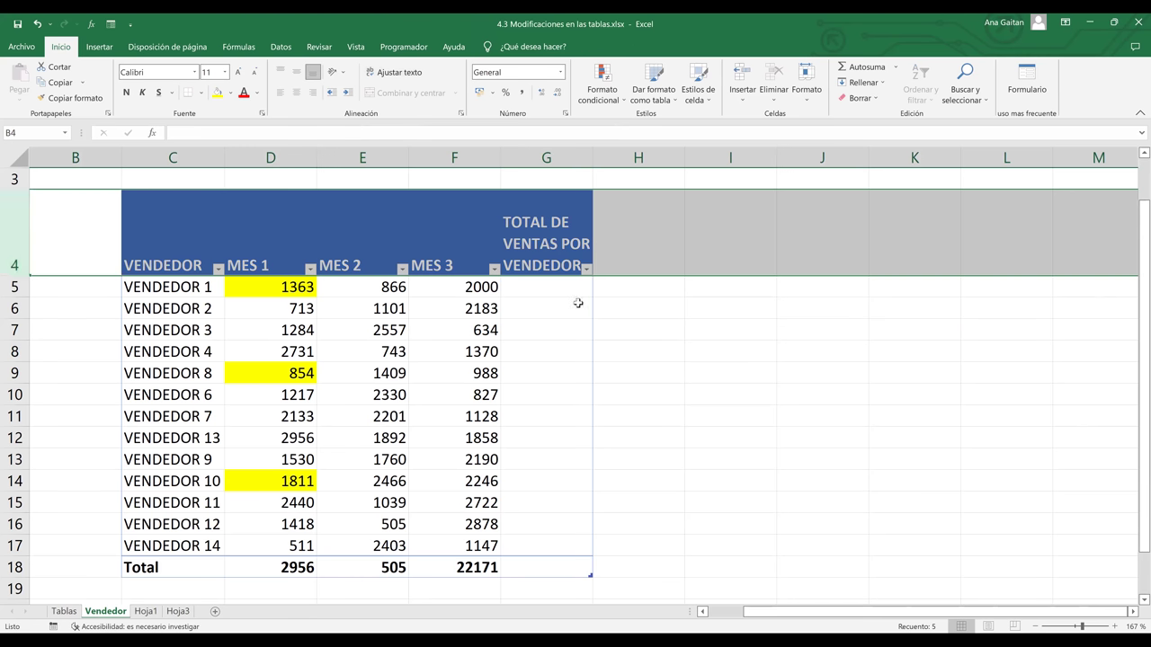
{"action": "left_click", "coordinate": [577, 302]}
{"action": "left_click_drag", "start_coordinate": [1133, 301], "coordinate": [1133, 334]}
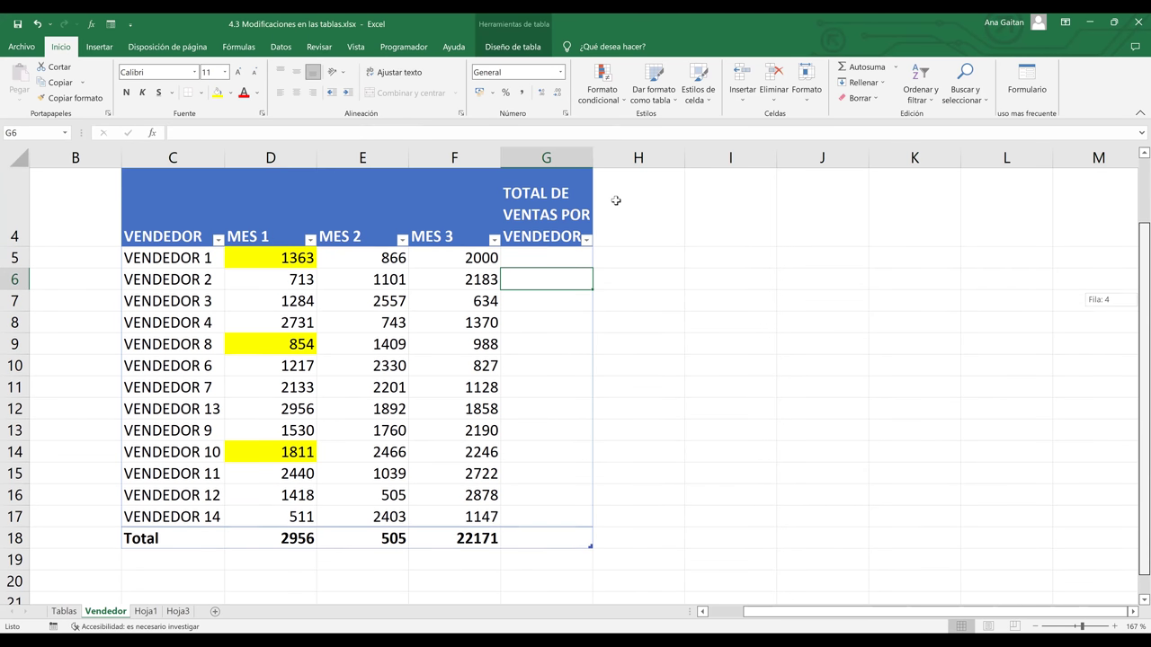
Step: Enter the formula =SUMA(Ventas1[@[MES 1]:[MES 3]]) in G5 to total each seller's three months
{"action": "left_click", "coordinate": [538, 264]}
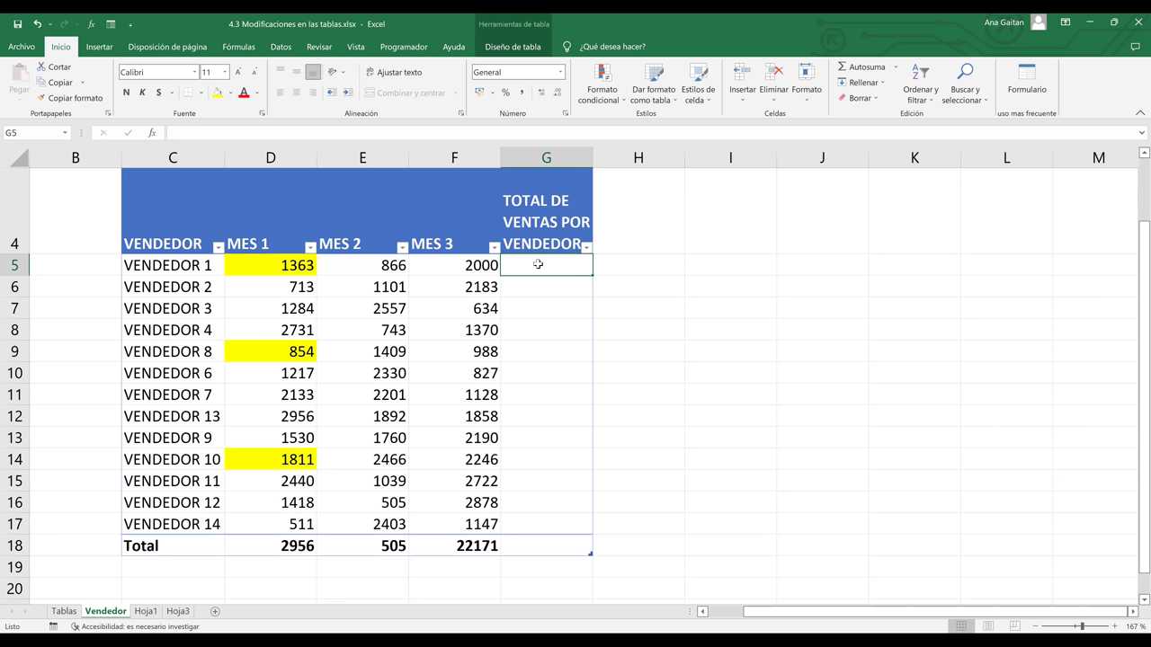
{"action": "double_click", "coordinate": [537, 263]}
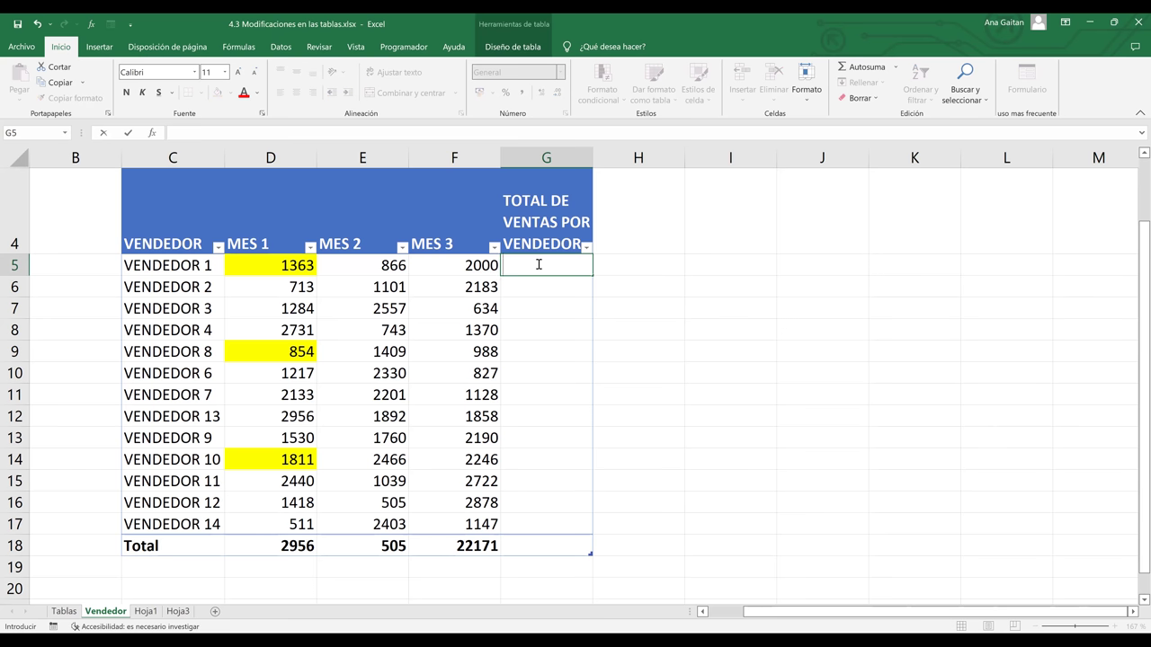
{"action": "type", "text": "="}
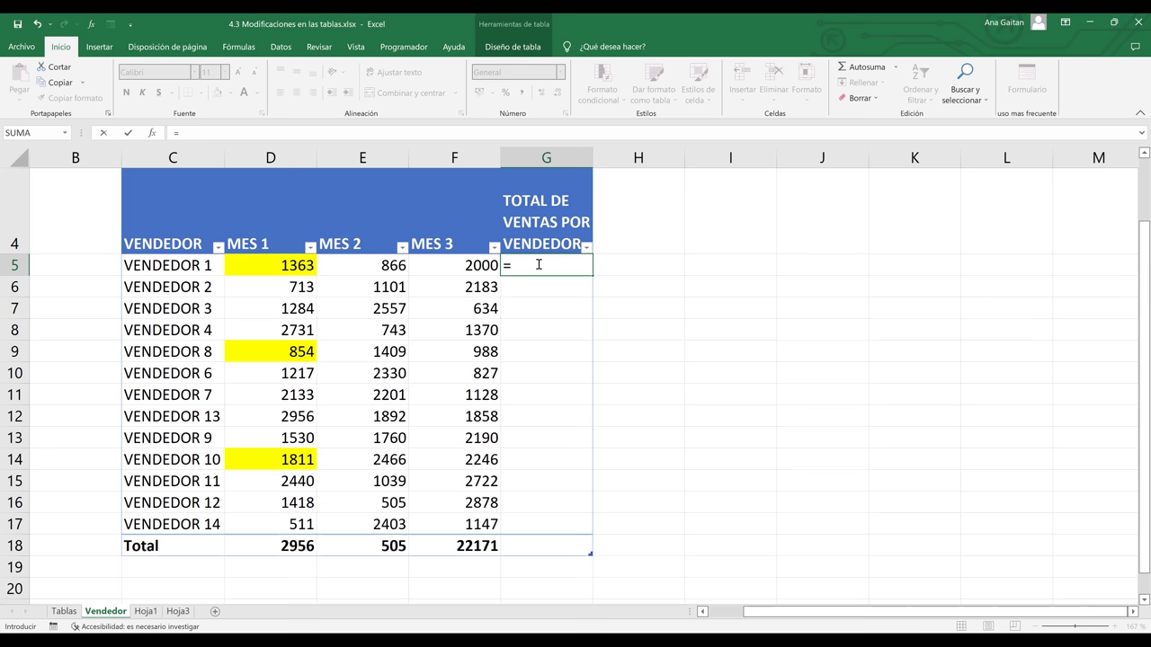
{"action": "type", "text": "SUMA"}
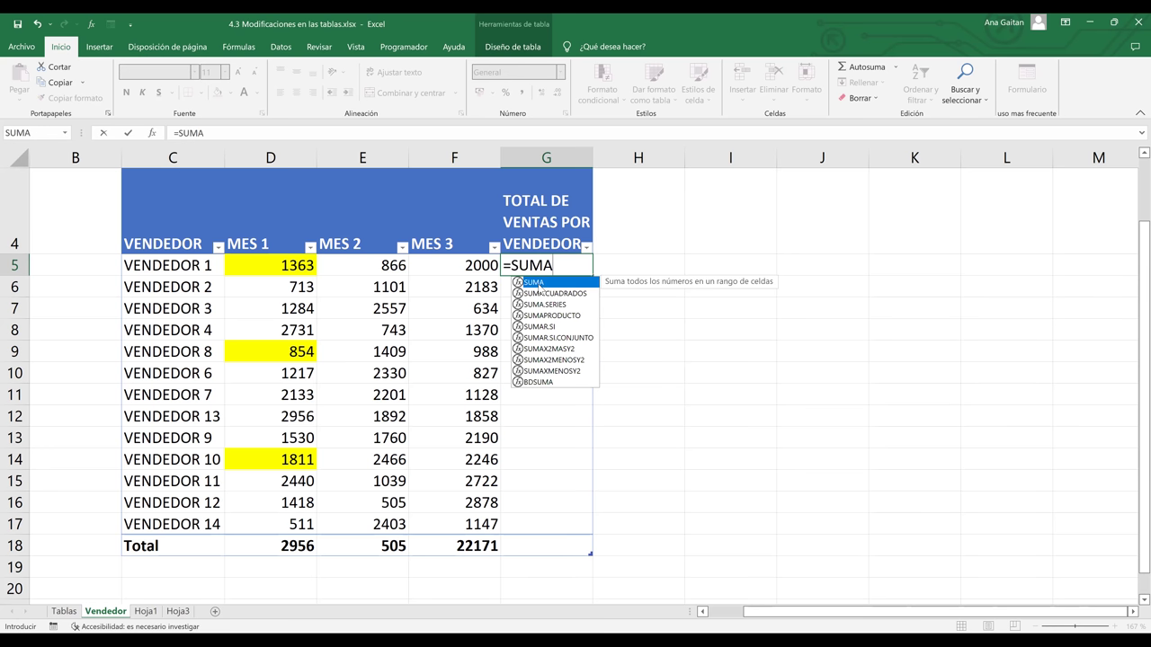
{"action": "double_click", "coordinate": [537, 282]}
{"action": "left_click_drag", "start_coordinate": [294, 262], "coordinate": [460, 267]}
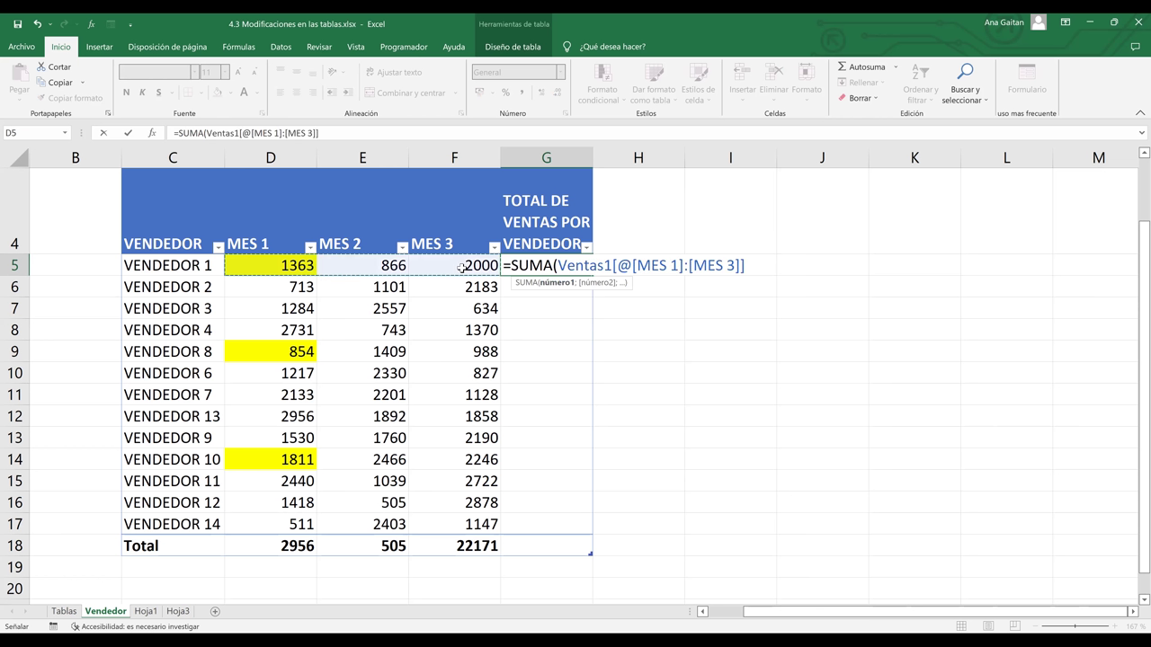
{"action": "type", "text": ")"}
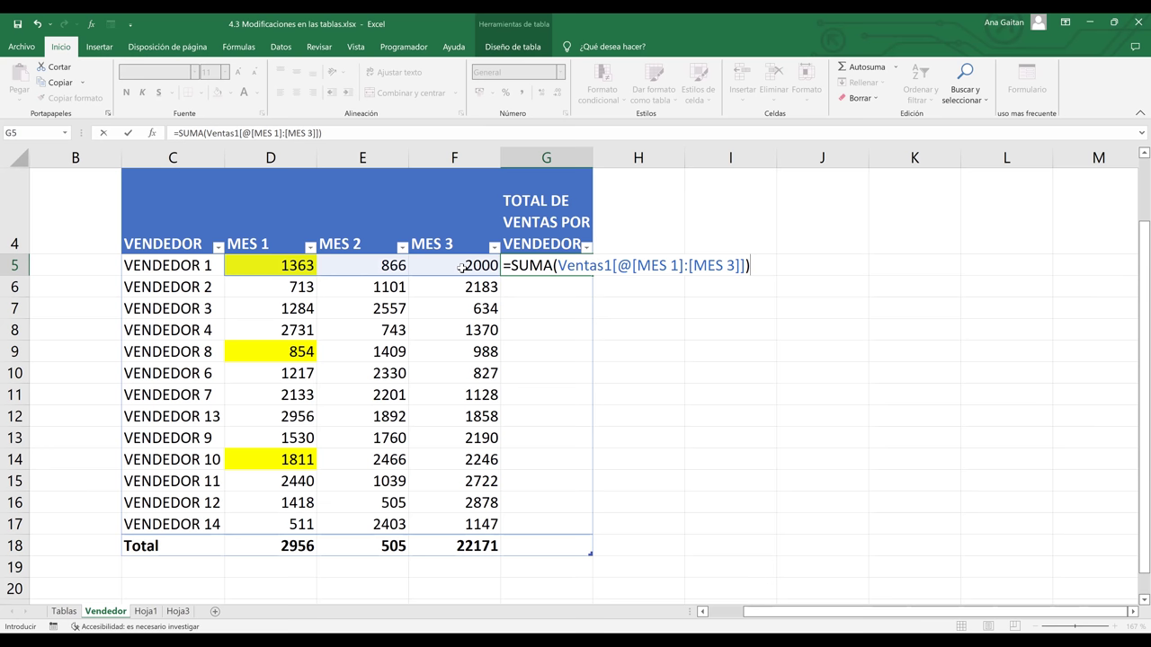
{"action": "key", "text": "Return"}
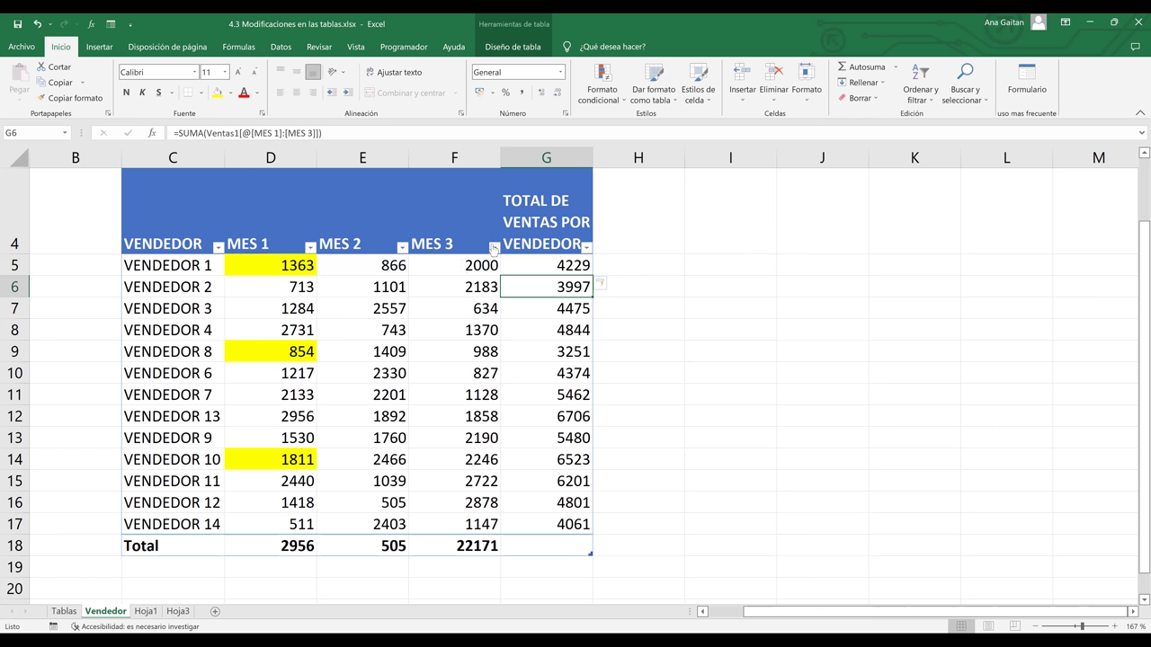
Step: Examine the auto-filled SUMA formula in several cells of the new column, including the row range referenced in G17
{"action": "left_click", "coordinate": [559, 311]}
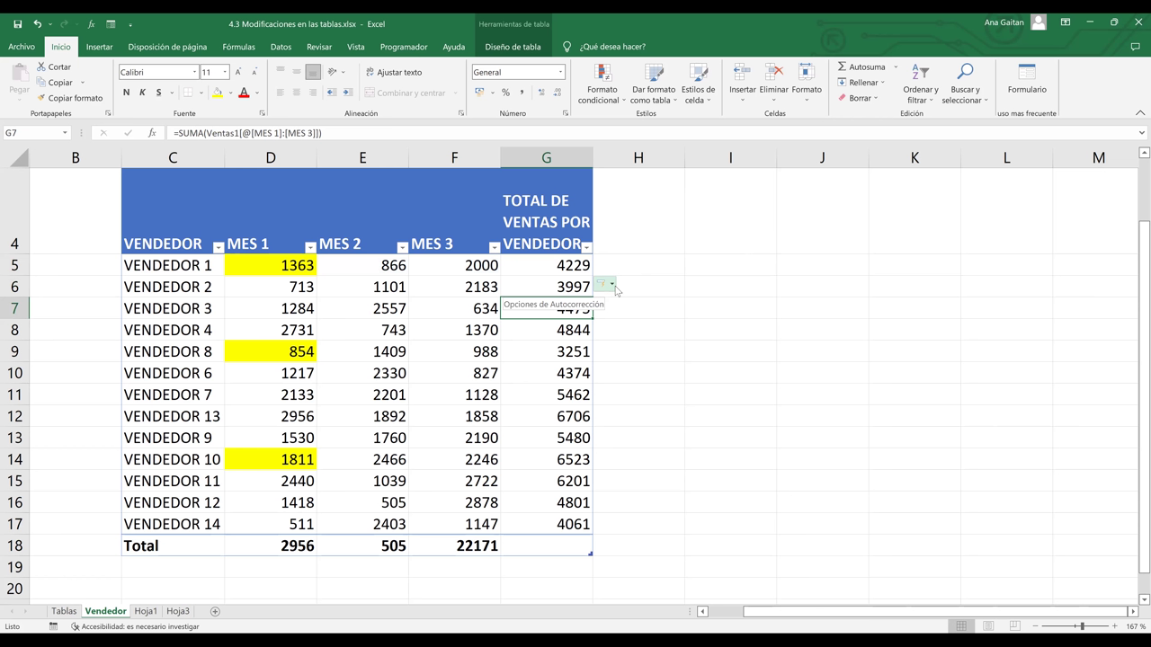
{"action": "left_click", "coordinate": [559, 288]}
{"action": "left_click", "coordinate": [559, 266]}
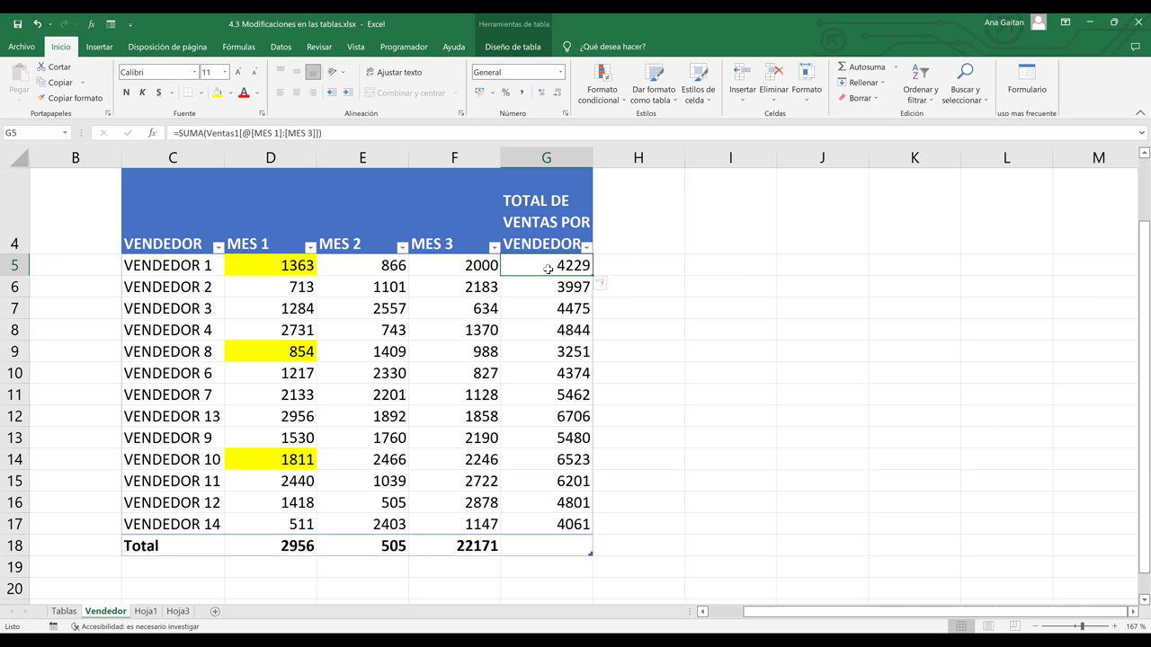
{"action": "left_click", "coordinate": [572, 524]}
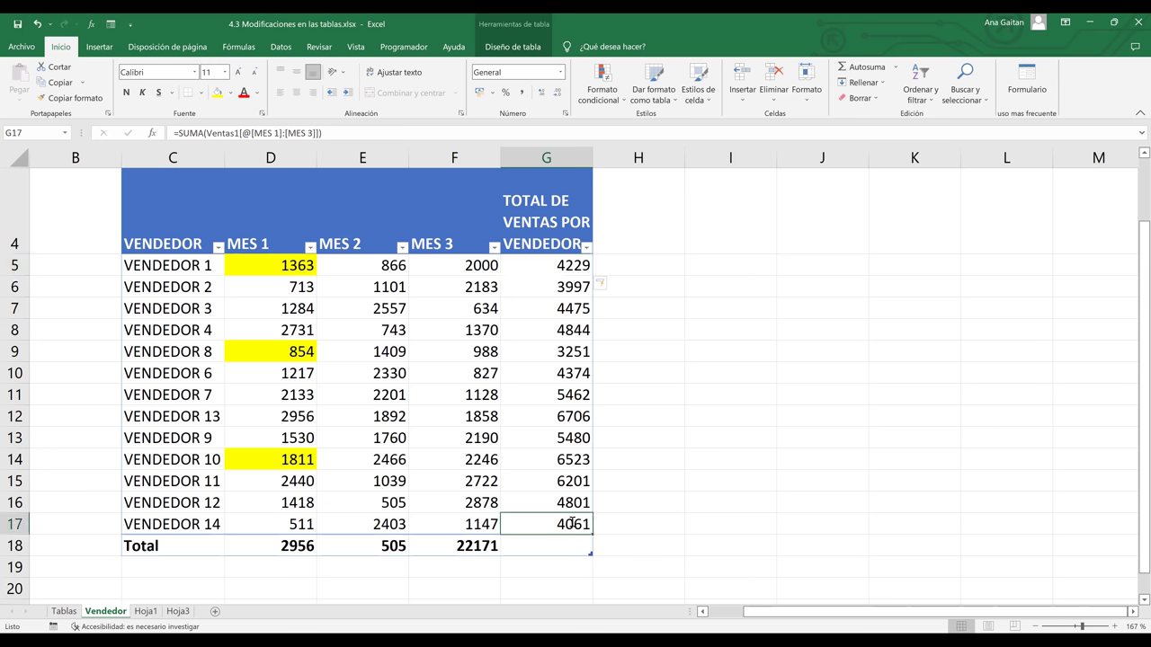
{"action": "double_click", "coordinate": [572, 524]}
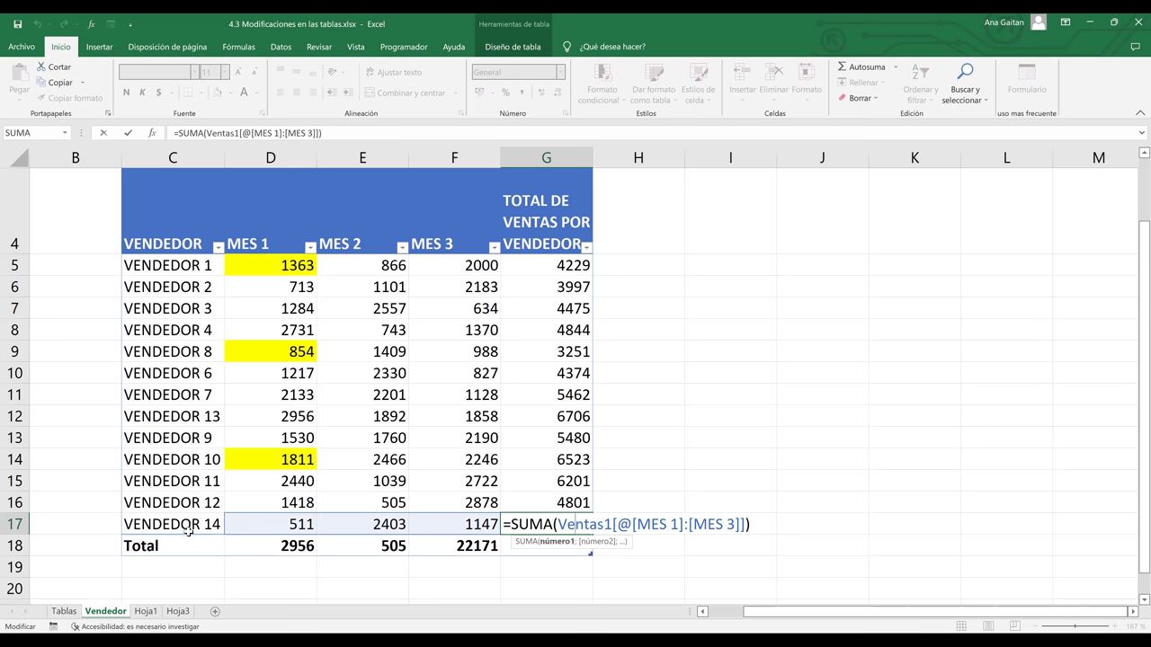
{"action": "key", "text": "Return"}
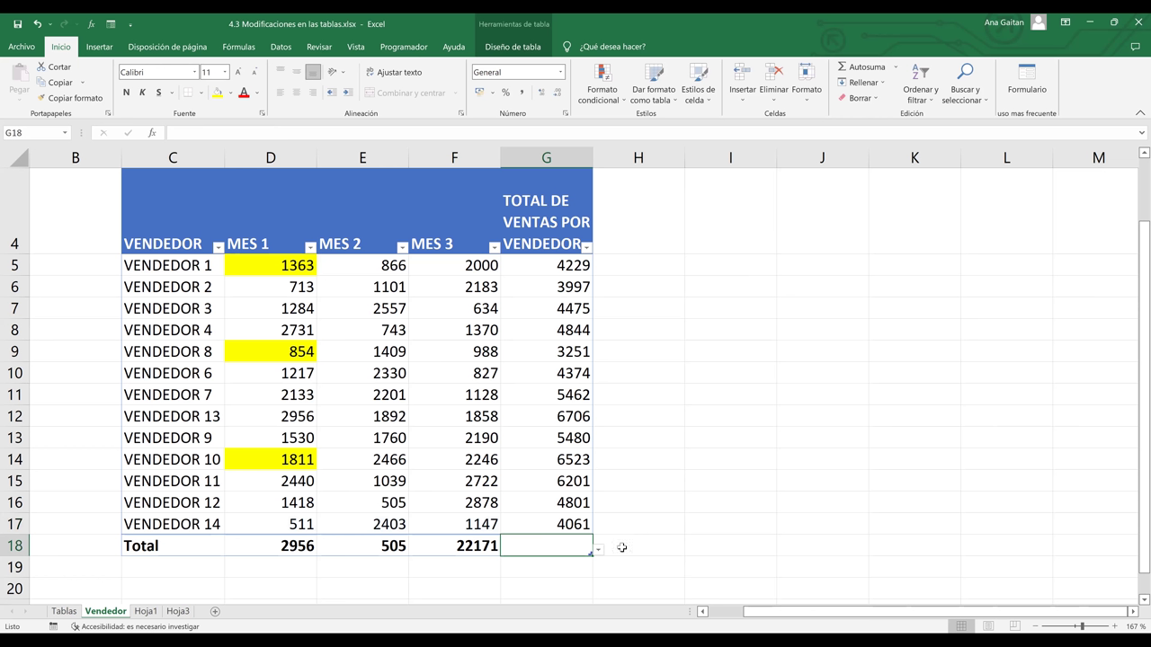
{"action": "left_click", "coordinate": [559, 523]}
{"action": "left_click", "coordinate": [566, 540]}
Step: Review the existing total row functions and assign Suma to the TOTAL DE VENTAS POR VENDEDOR total in G18
{"action": "left_click", "coordinate": [313, 546]}
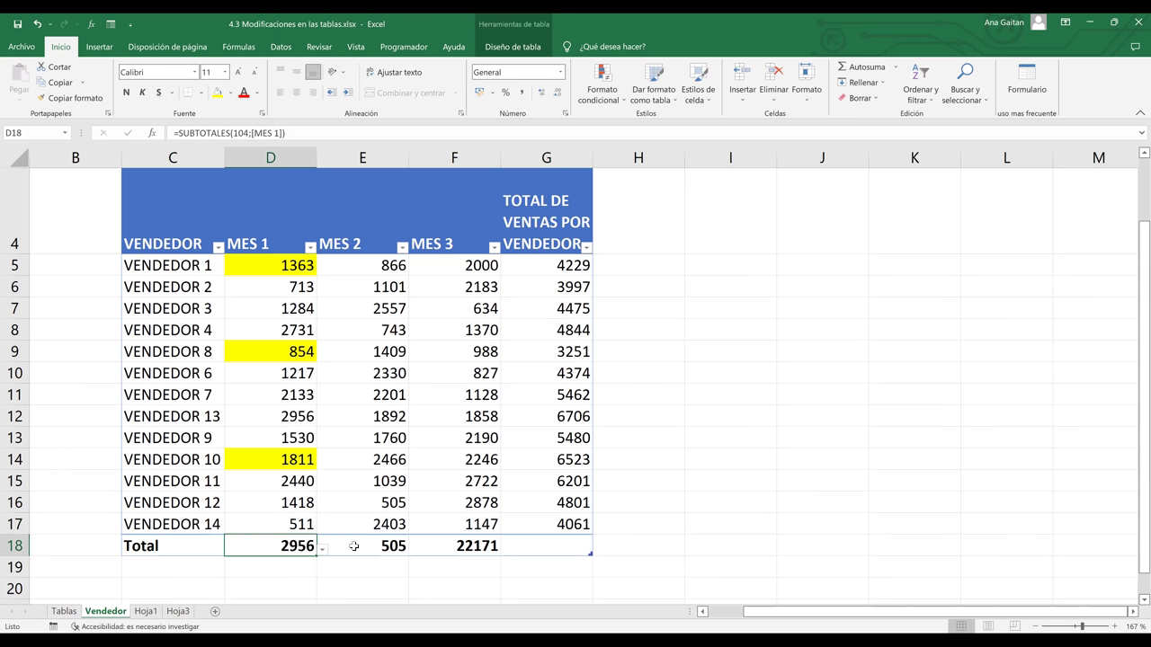
{"action": "left_click", "coordinate": [353, 545]}
{"action": "left_click", "coordinate": [434, 542]}
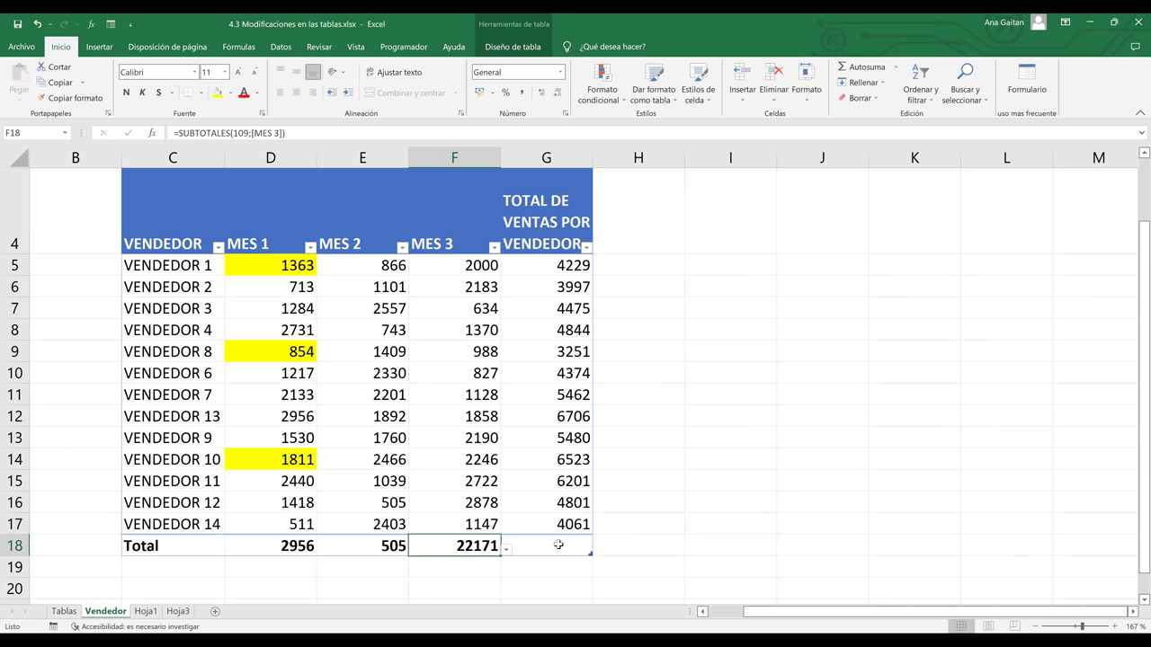
{"action": "left_click", "coordinate": [580, 549]}
{"action": "left_click", "coordinate": [598, 550]}
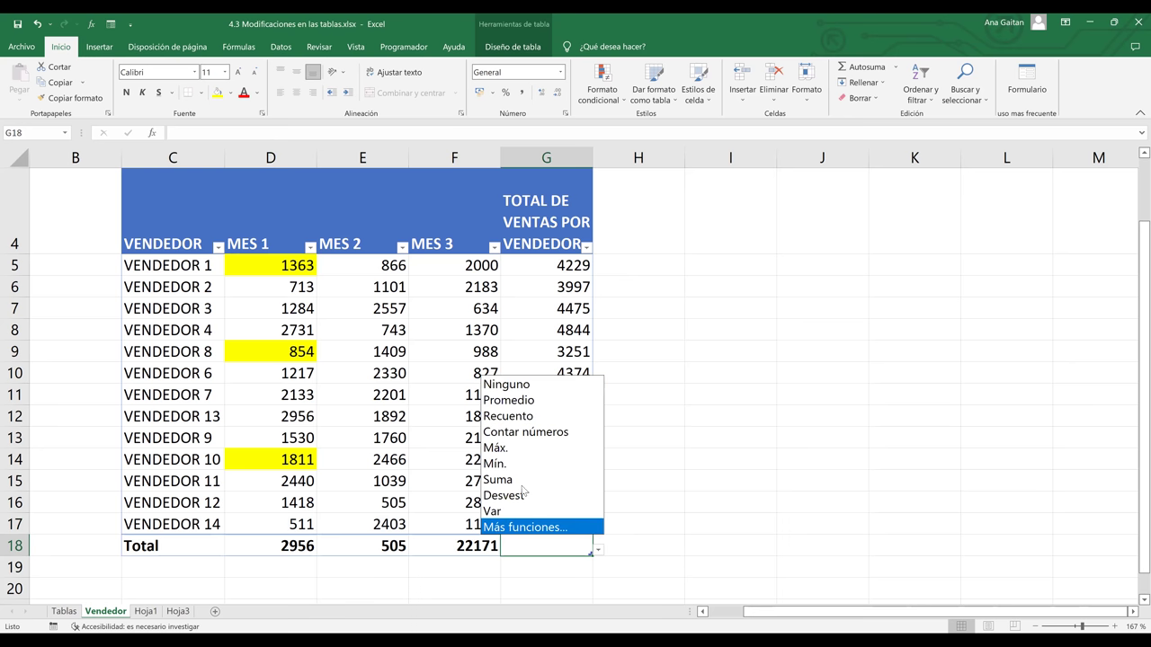
{"action": "left_click", "coordinate": [520, 483]}
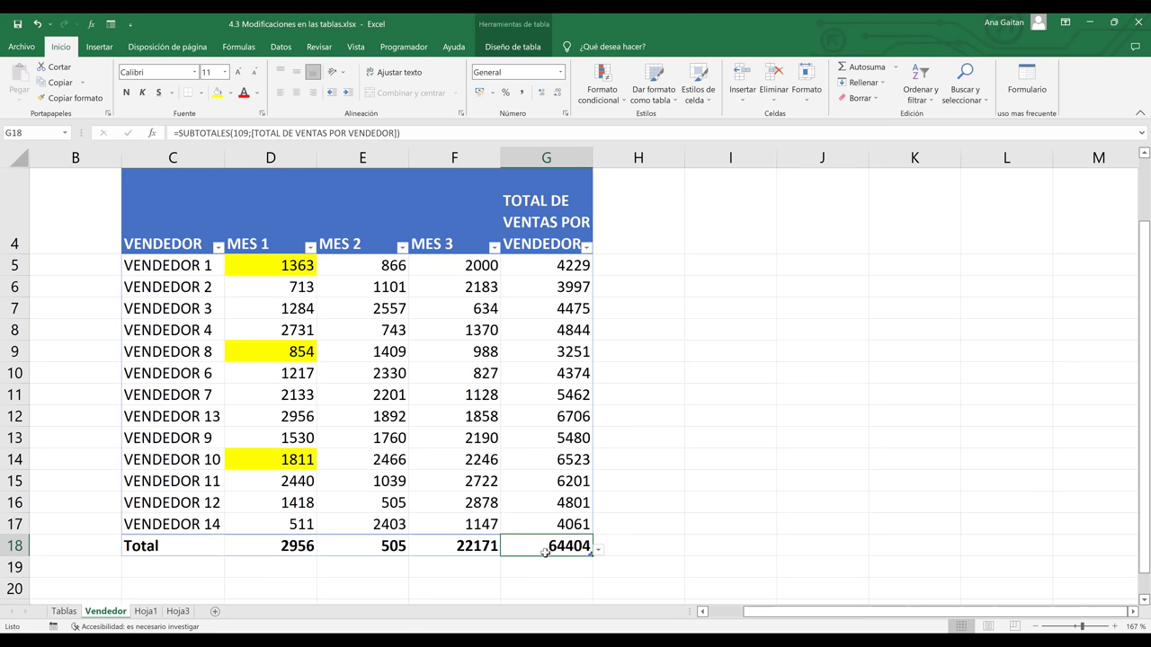
{"action": "left_click", "coordinate": [547, 560]}
{"action": "left_click", "coordinate": [546, 543]}
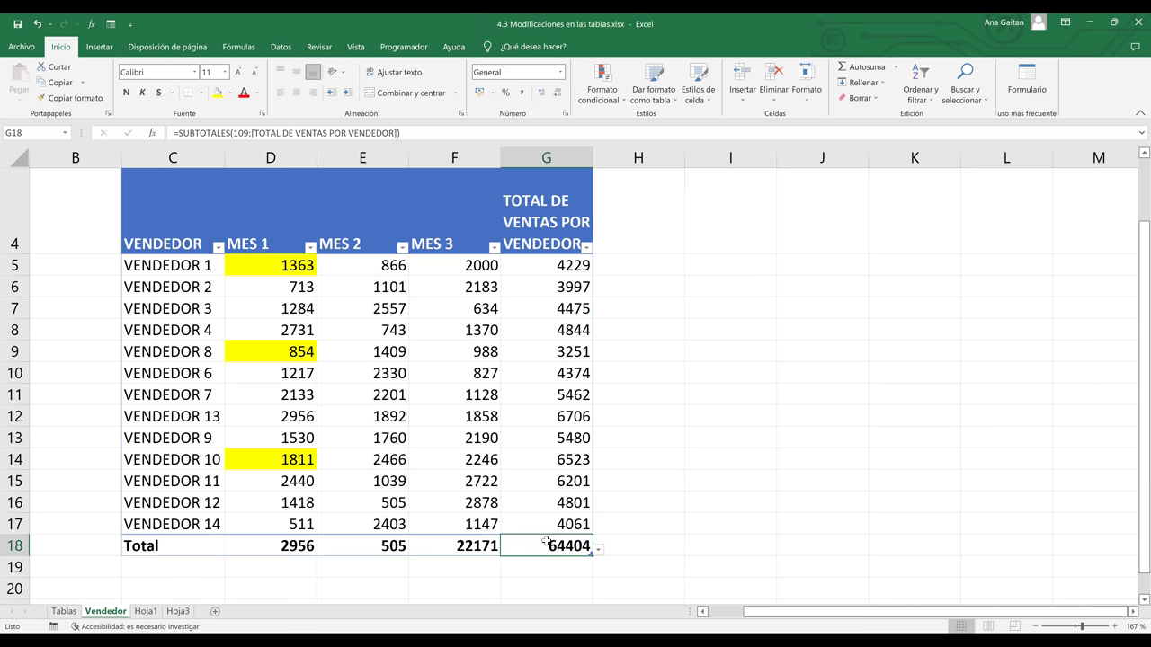
{"action": "left_click", "coordinate": [725, 479]}
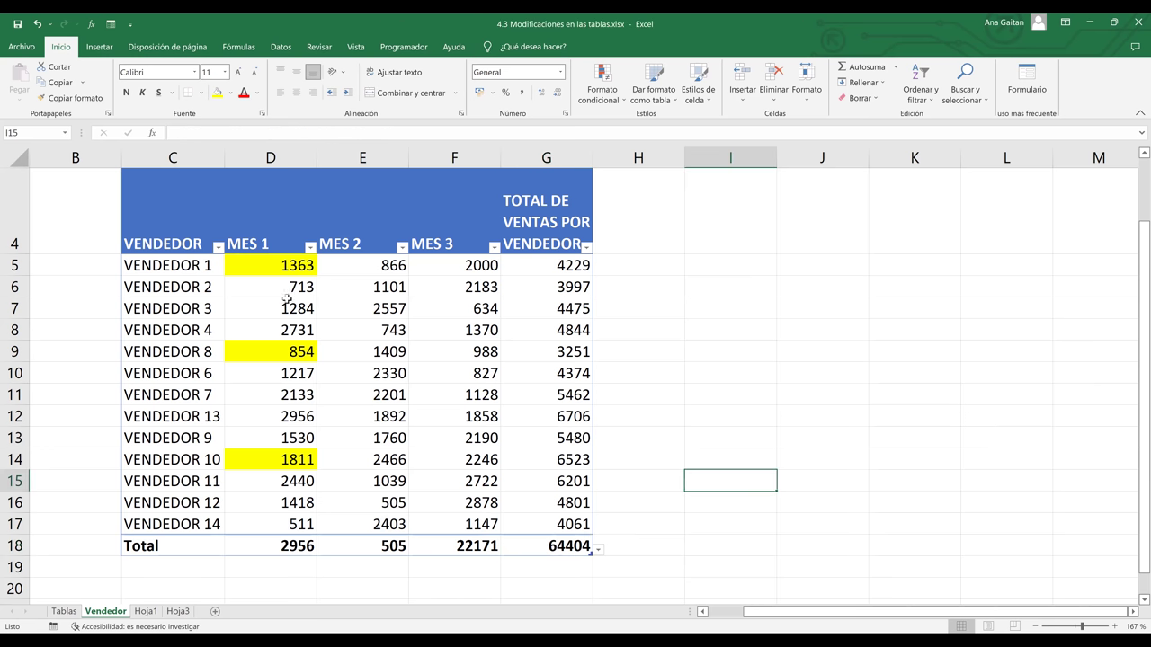
Step: Apply the Contabilidad number format to the table values in D5:G17
{"action": "left_click", "coordinate": [278, 268]}
{"action": "left_click_drag", "start_coordinate": [455, 371], "coordinate": [541, 523]}
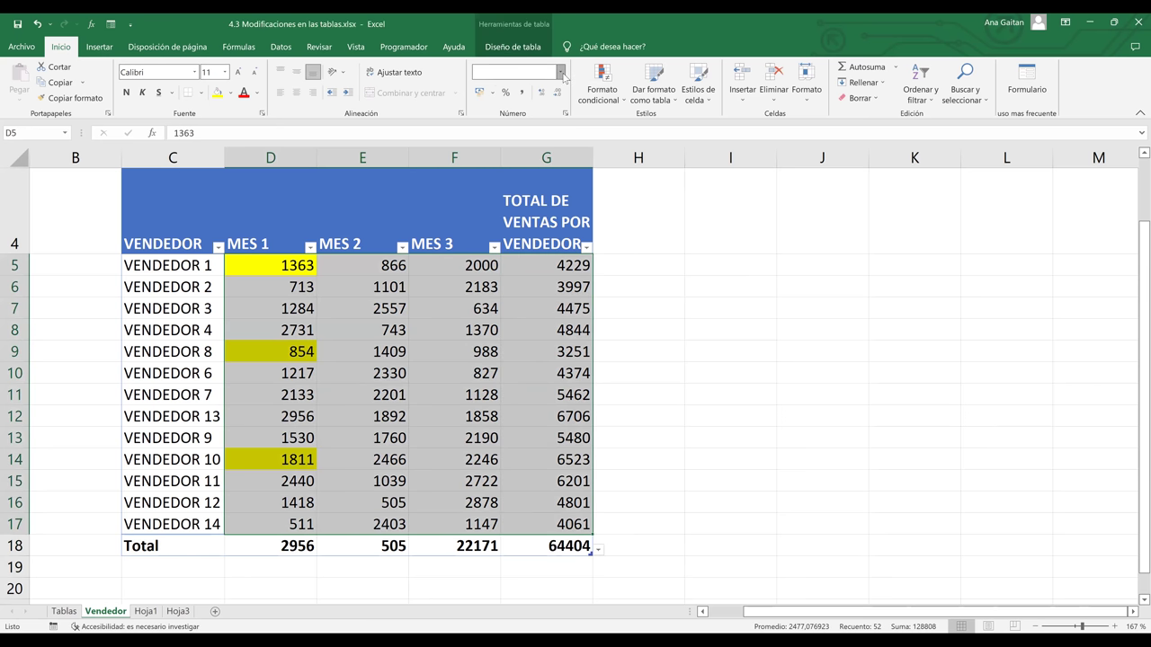
{"action": "left_click", "coordinate": [560, 72]}
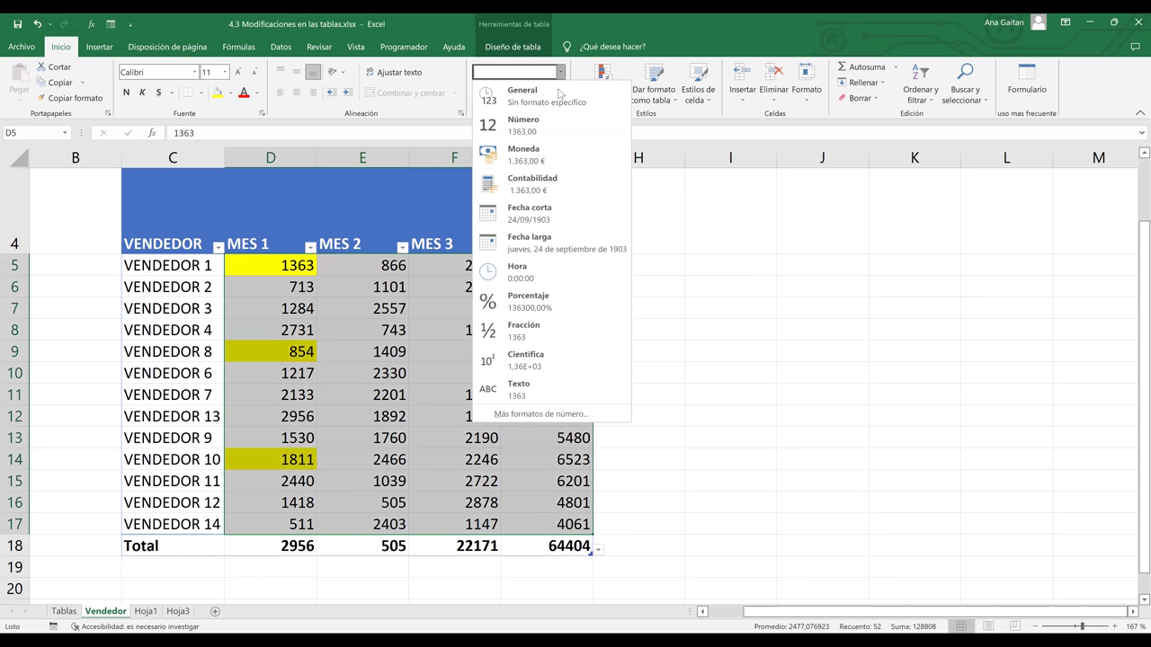
{"action": "left_click", "coordinate": [553, 198]}
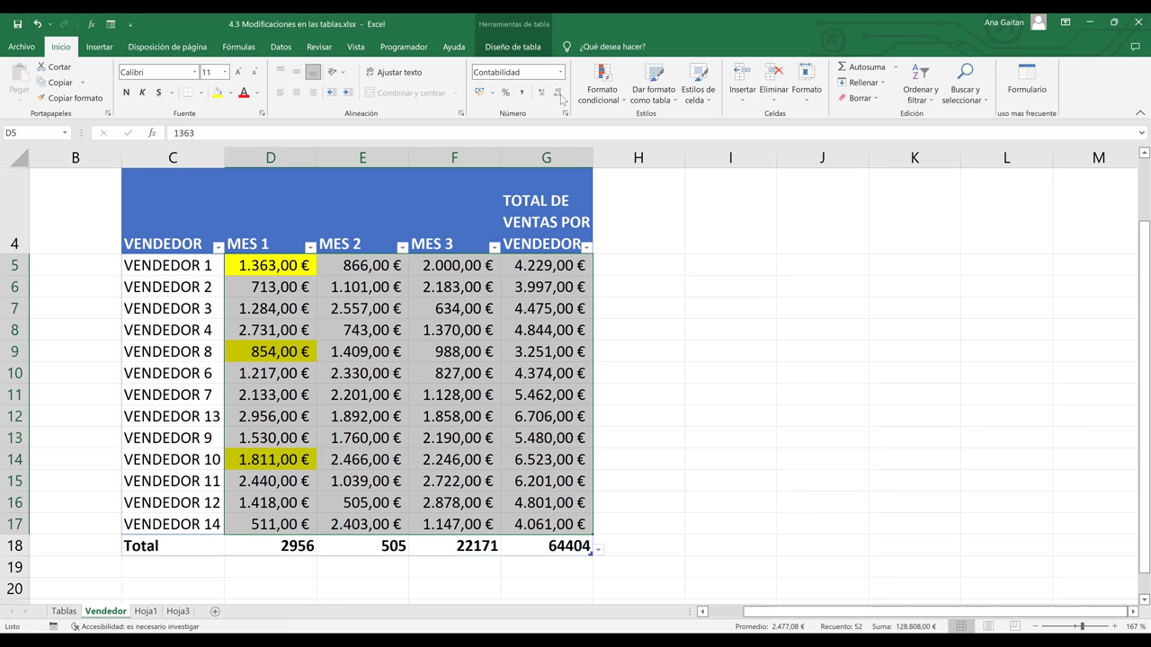
Step: Change the accounting currency symbol of D5:G17 from the symbol list to a $ option
{"action": "left_click", "coordinate": [565, 112]}
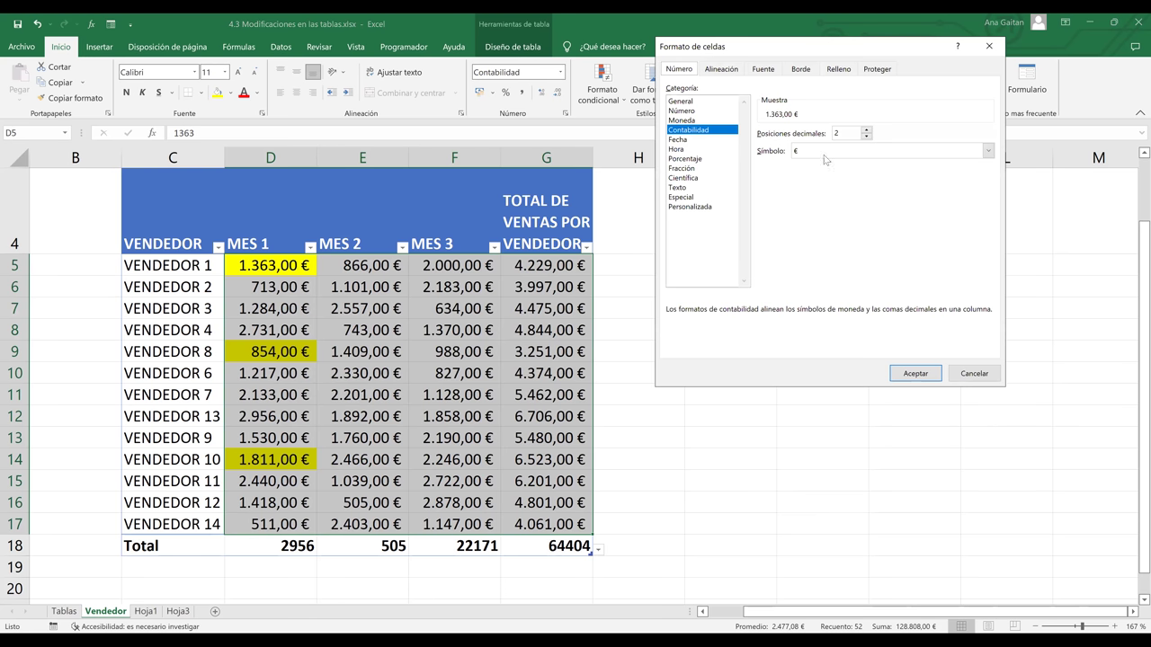
{"action": "left_click", "coordinate": [824, 153]}
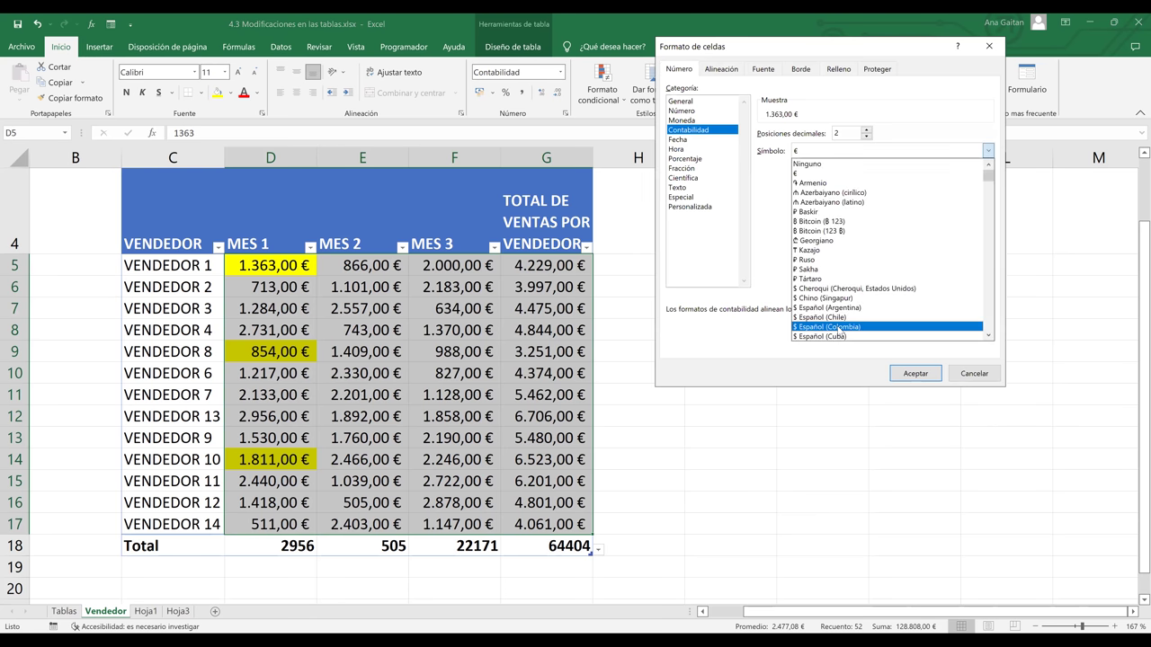
{"action": "key", "text": "Down"}
{"action": "key", "text": "Down"}
{"action": "key", "text": "Down"}
{"action": "key", "text": "Down"}
{"action": "key", "text": "Down"}
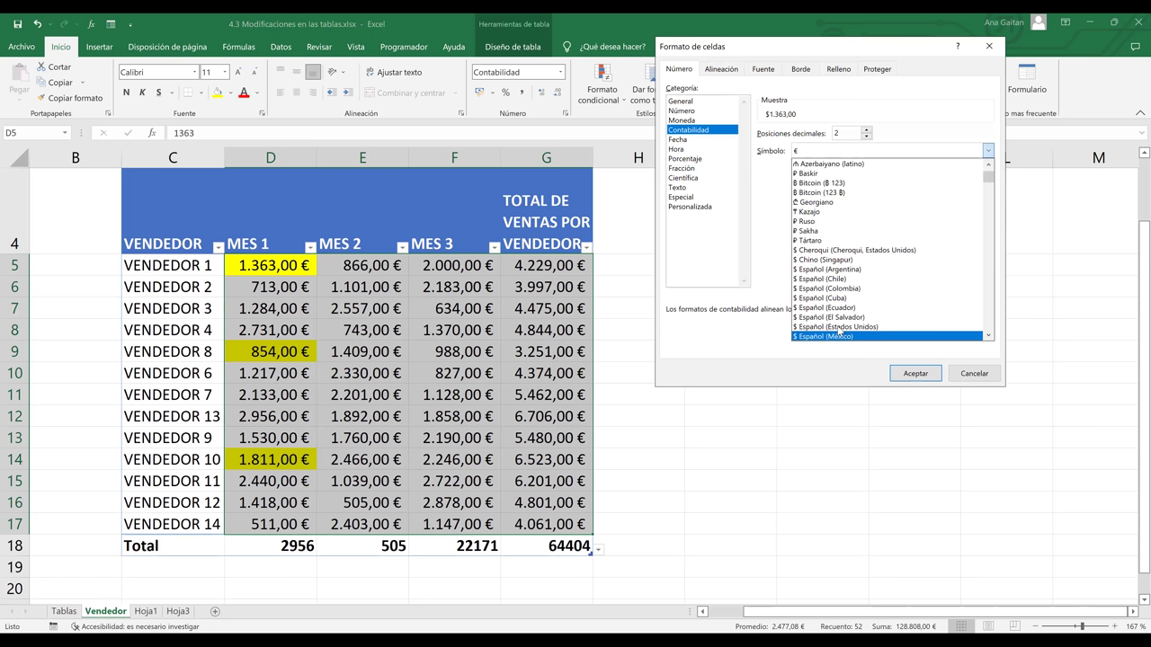
{"action": "key", "text": "Down"}
{"action": "key", "text": "Down"}
{"action": "key", "text": "Down"}
{"action": "key", "text": "Down"}
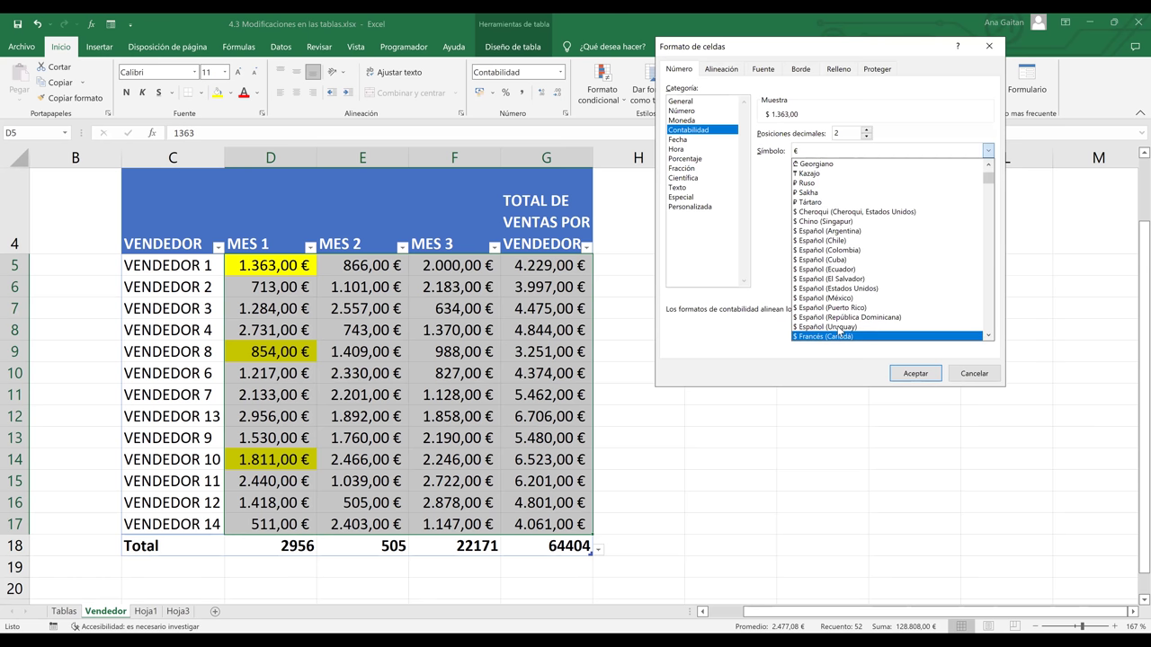
{"action": "key", "text": "Down"}
{"action": "key", "text": "Up"}
{"action": "key", "text": "Up"}
{"action": "key", "text": "Up"}
{"action": "key", "text": "Up"}
{"action": "key", "text": "Up"}
{"action": "key", "text": "Up"}
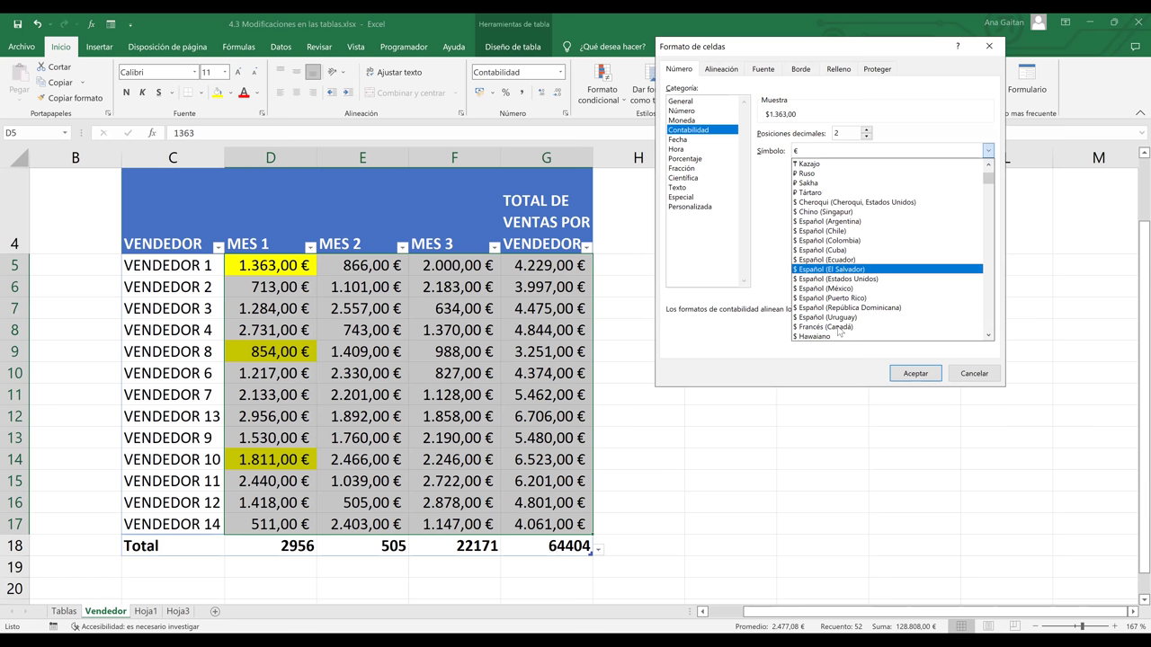
{"action": "left_click", "coordinate": [906, 371]}
{"action": "left_click", "coordinate": [492, 412]}
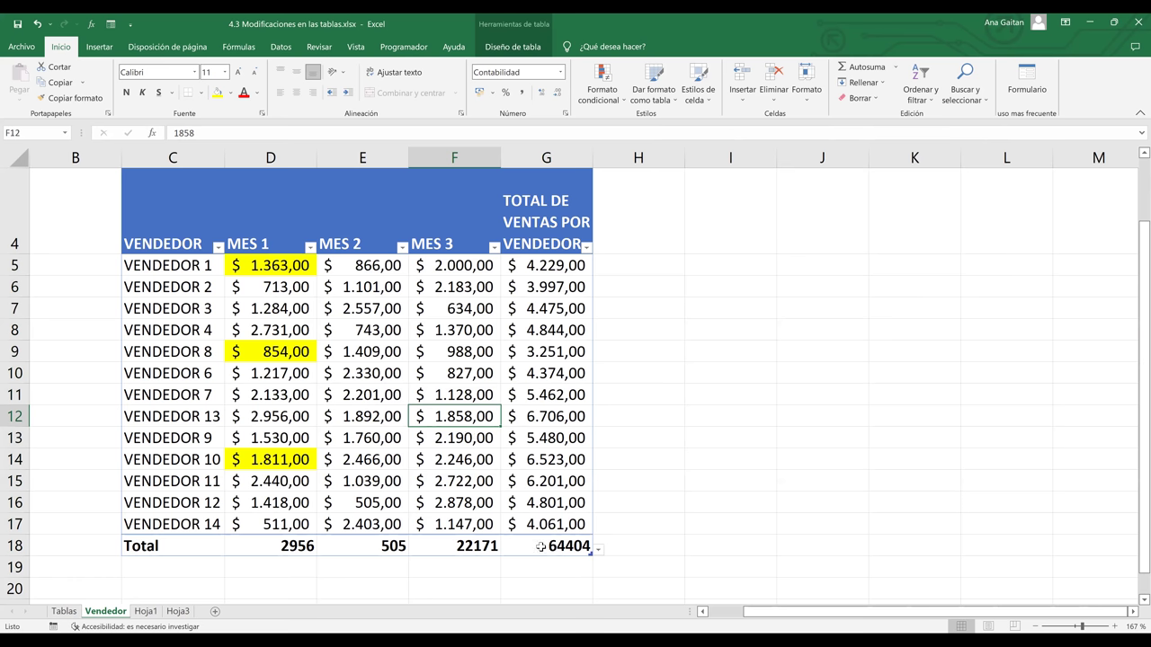
Step: Copy the number format of G17 onto the total row cells D18:G18 with the format painter
{"action": "left_click_drag", "start_coordinate": [269, 545], "coordinate": [540, 546]}
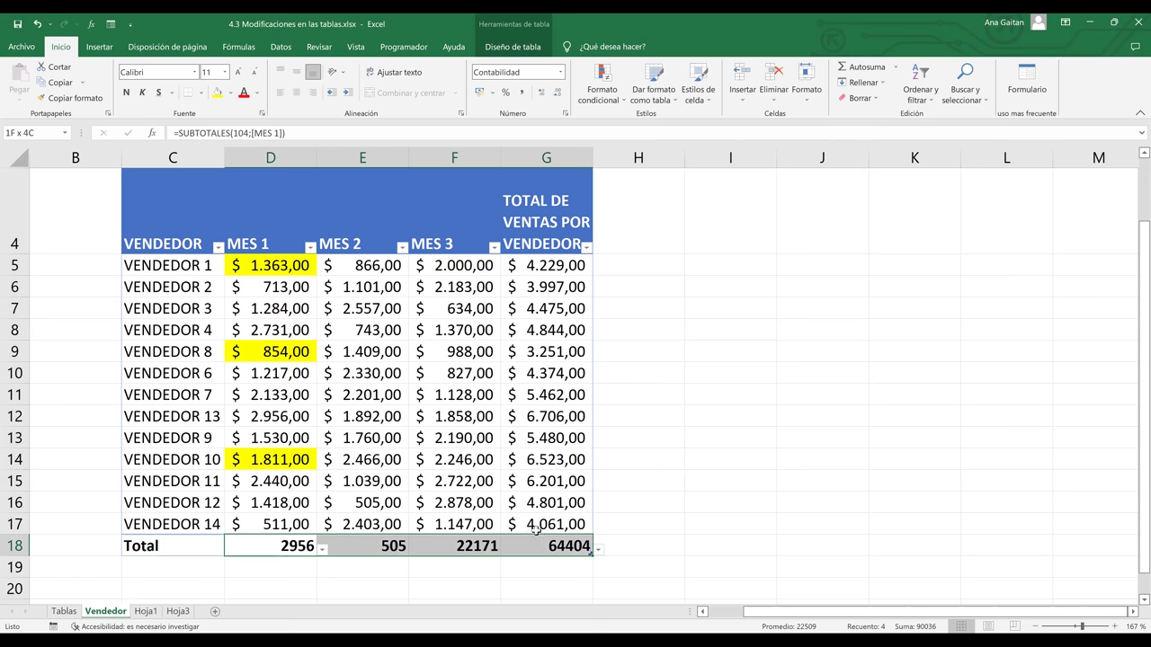
{"action": "left_click", "coordinate": [536, 525]}
{"action": "right_click", "coordinate": [536, 529]}
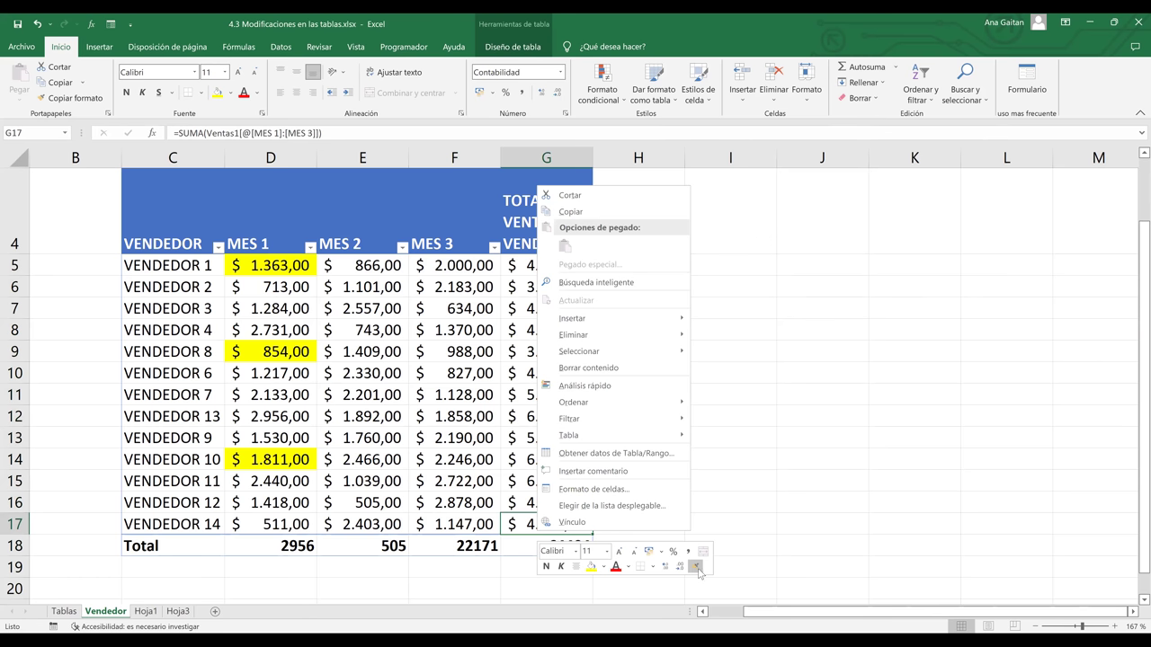
{"action": "left_click", "coordinate": [697, 567]}
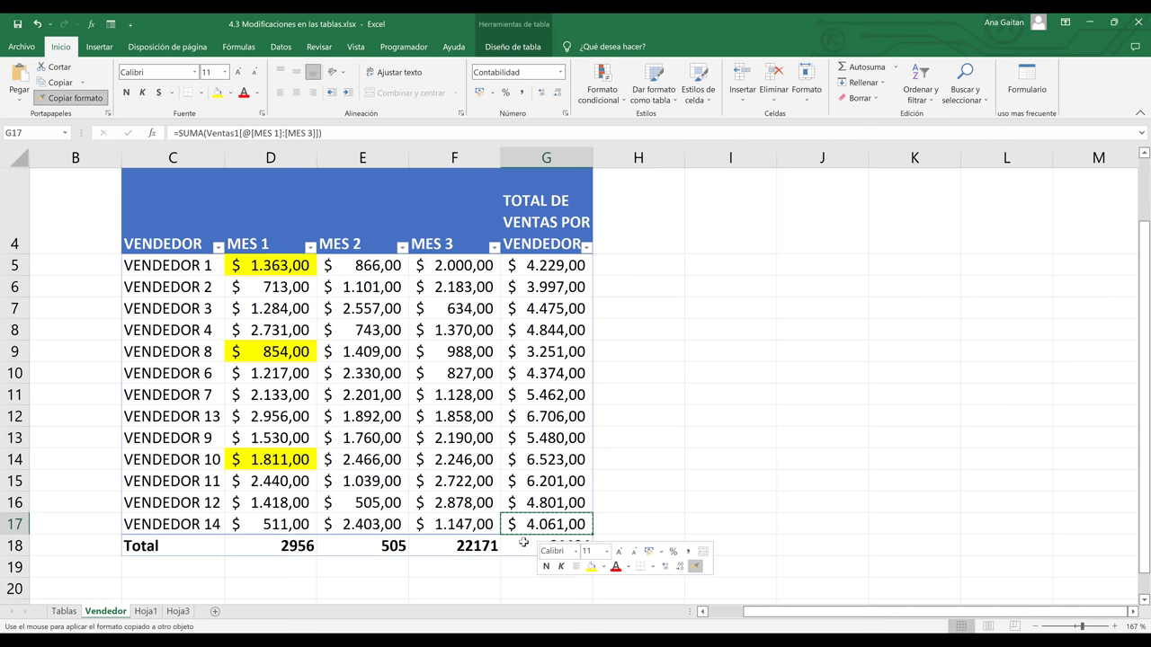
{"action": "left_click_drag", "start_coordinate": [523, 543], "coordinate": [269, 545]}
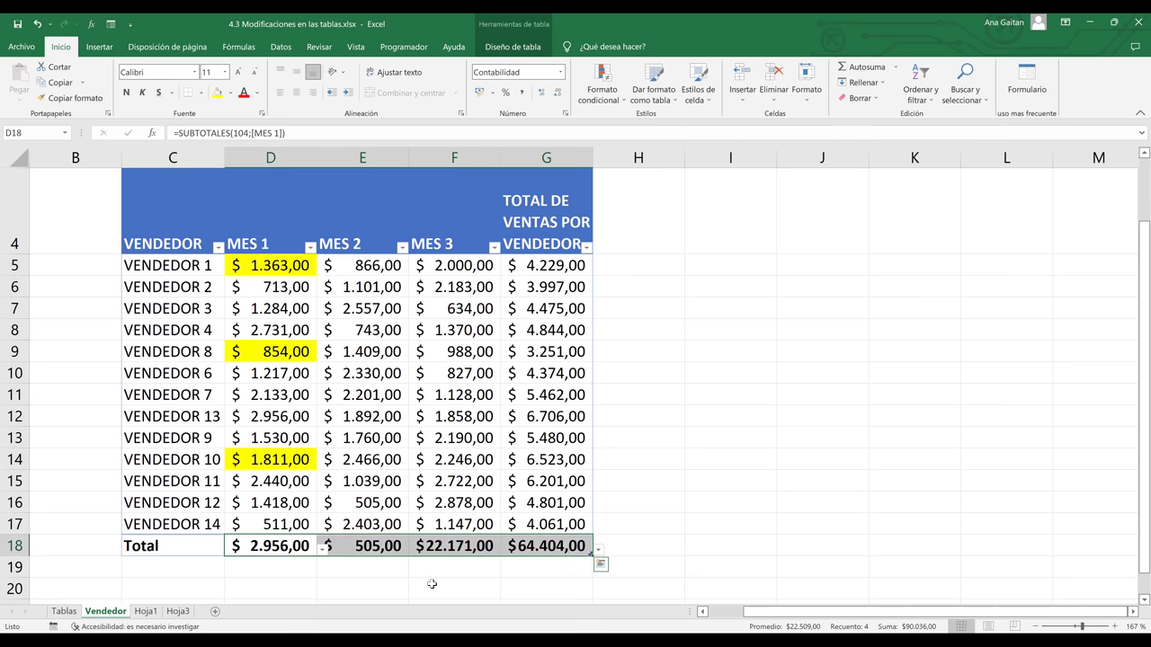
{"action": "key", "text": "Down"}
{"action": "key", "text": "Down"}
{"action": "key", "text": "Right"}
{"action": "key", "text": "Right"}
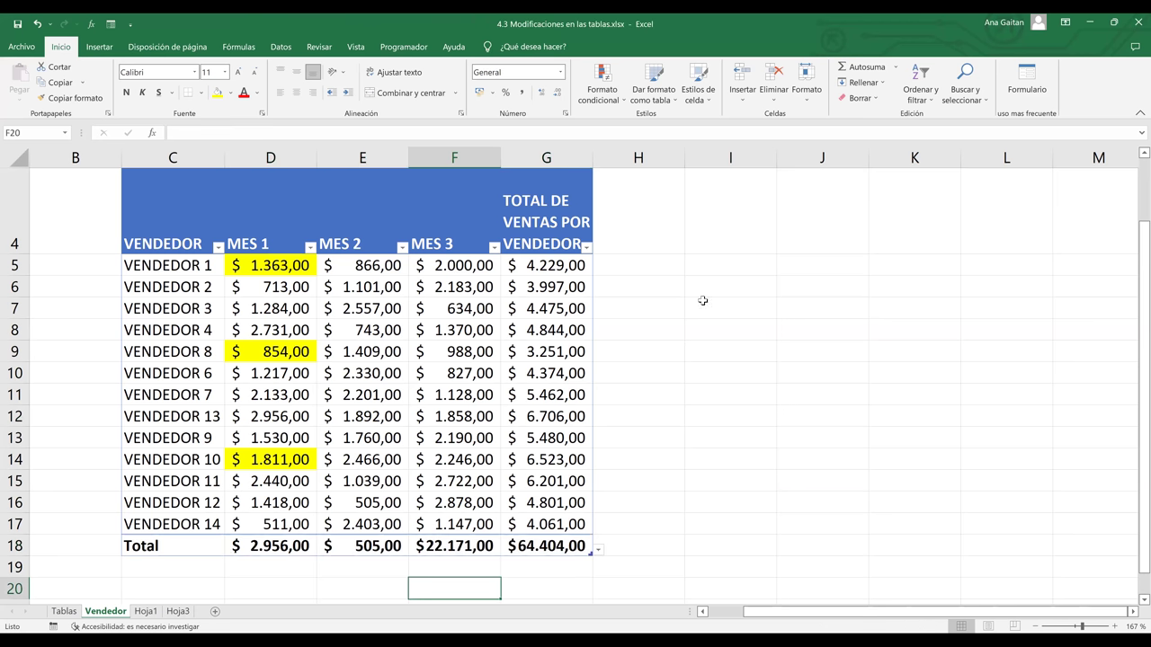
Step: Try an orange Medio table style on Ventas1 and inspect its header row 4 and total row 18
{"action": "left_click", "coordinate": [465, 334]}
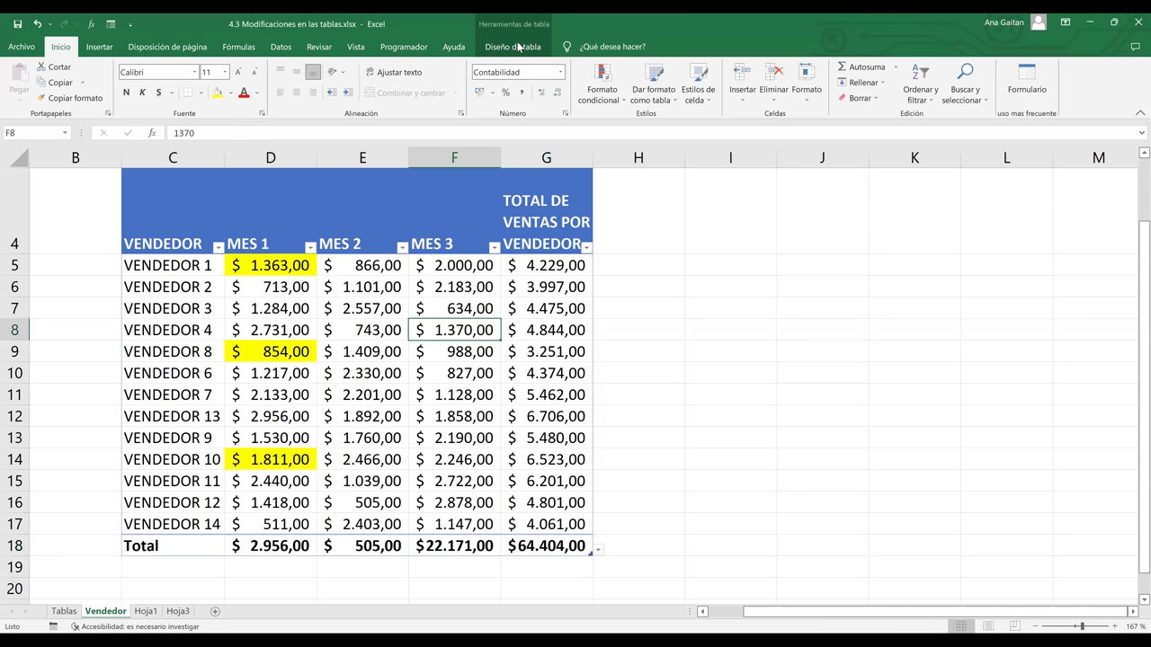
{"action": "left_click", "coordinate": [519, 47]}
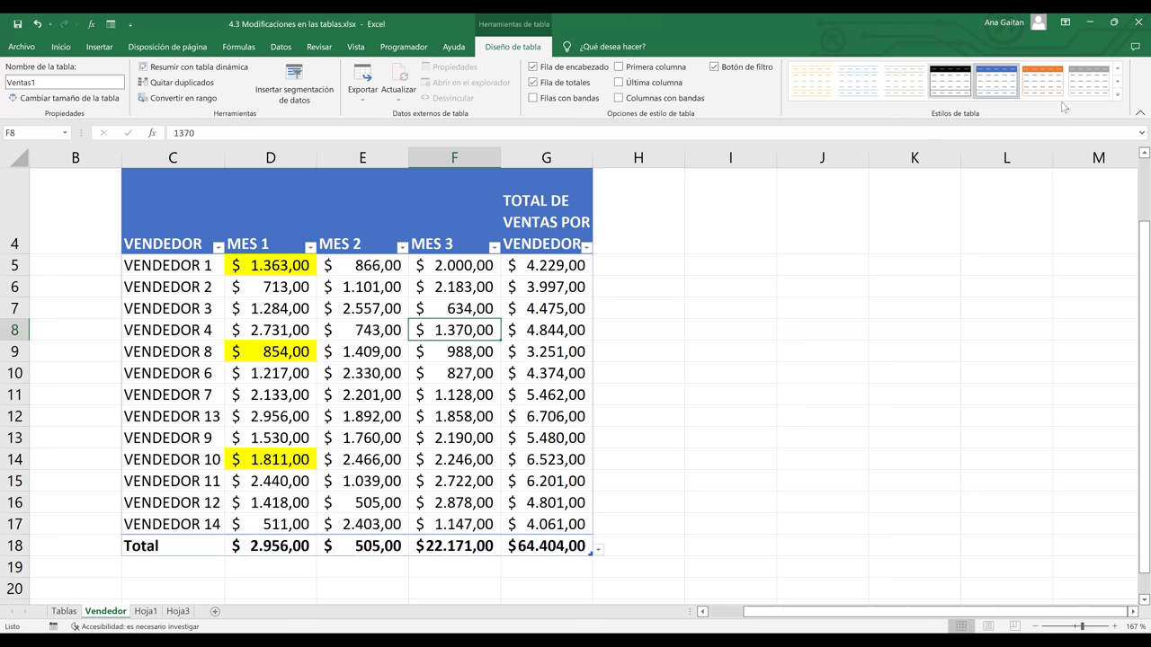
{"action": "left_click", "coordinate": [1118, 94]}
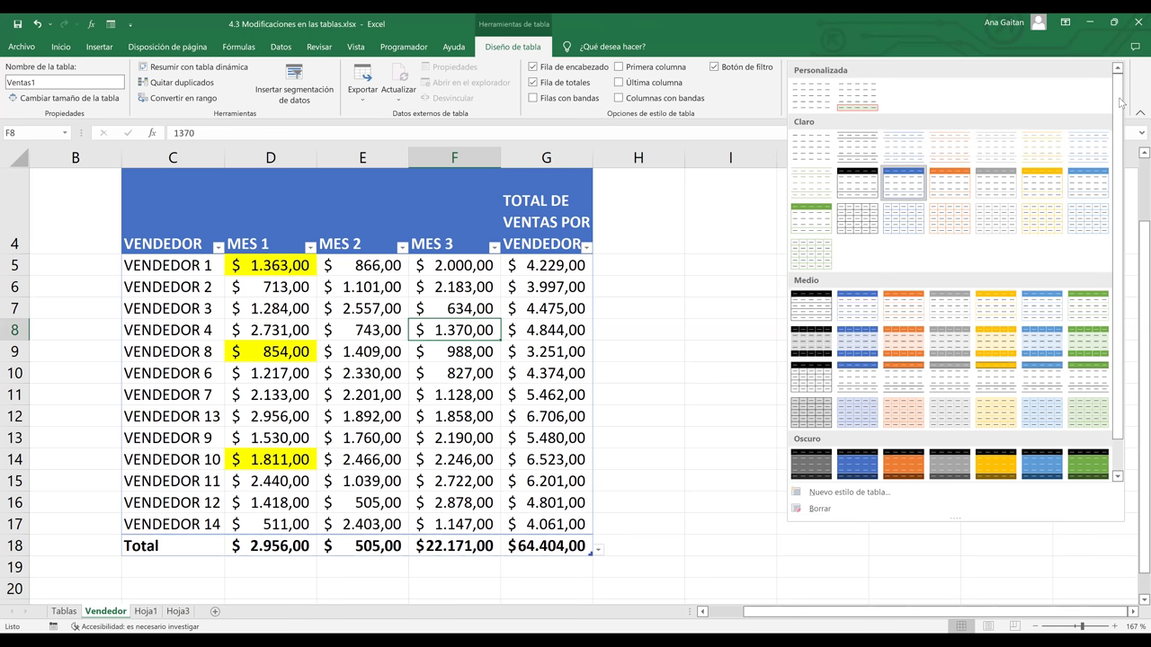
{"action": "scroll", "coordinate": [795, 283], "scroll_direction": "down", "scroll_amount": 1}
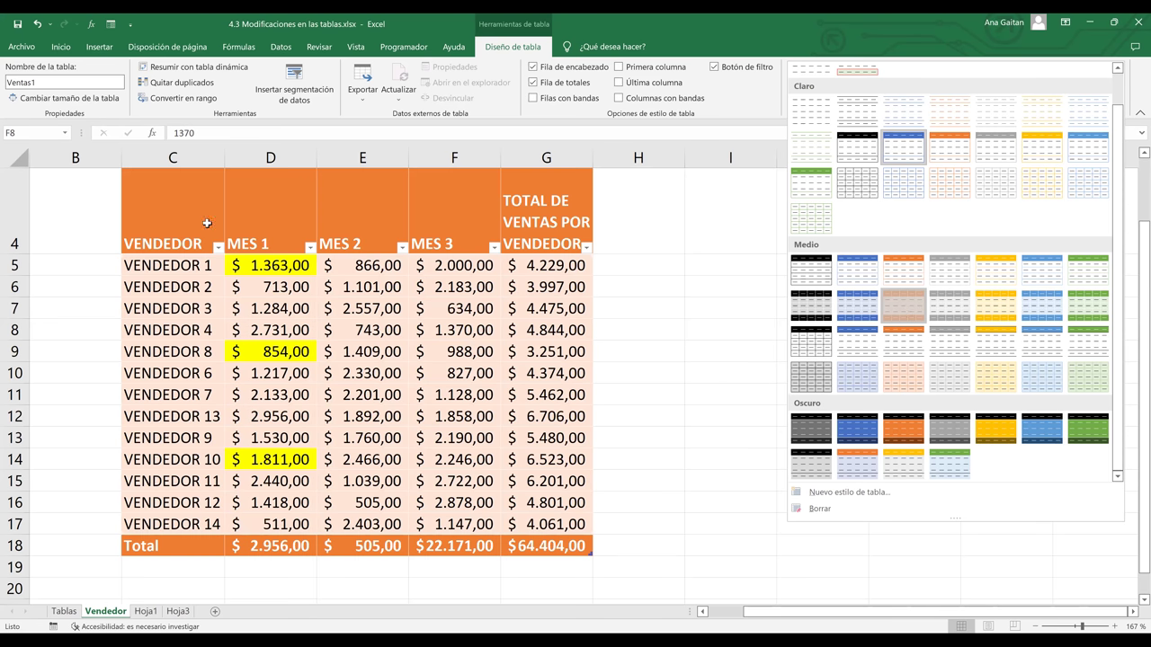
{"action": "left_click", "coordinate": [9, 216]}
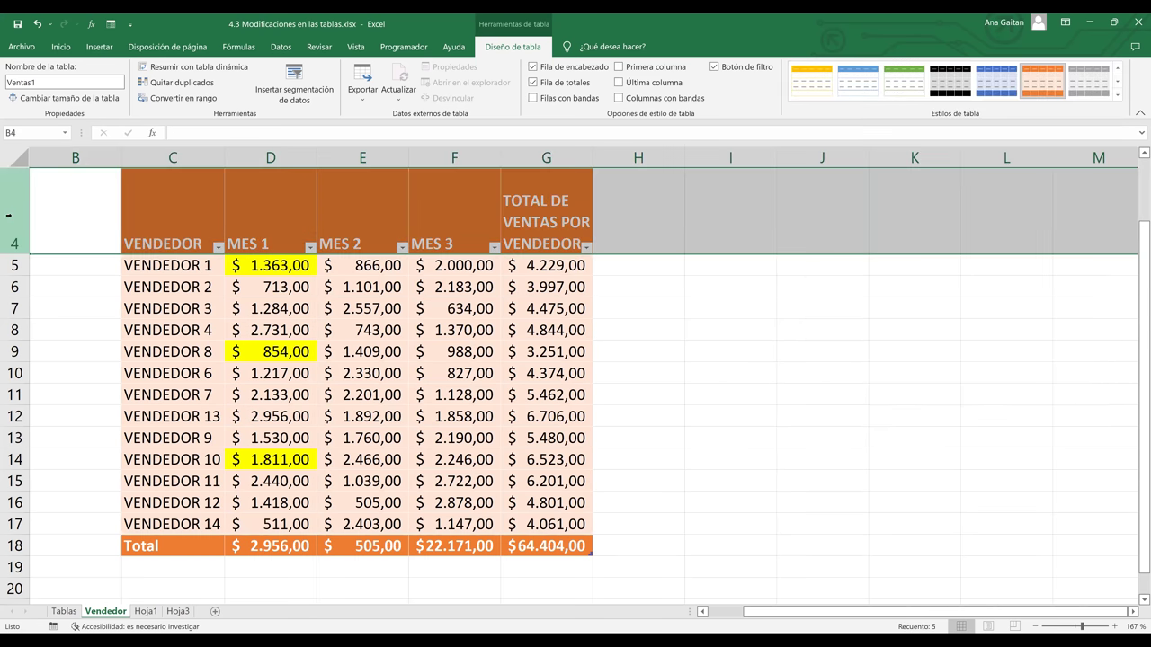
{"action": "left_click", "coordinate": [9, 546]}
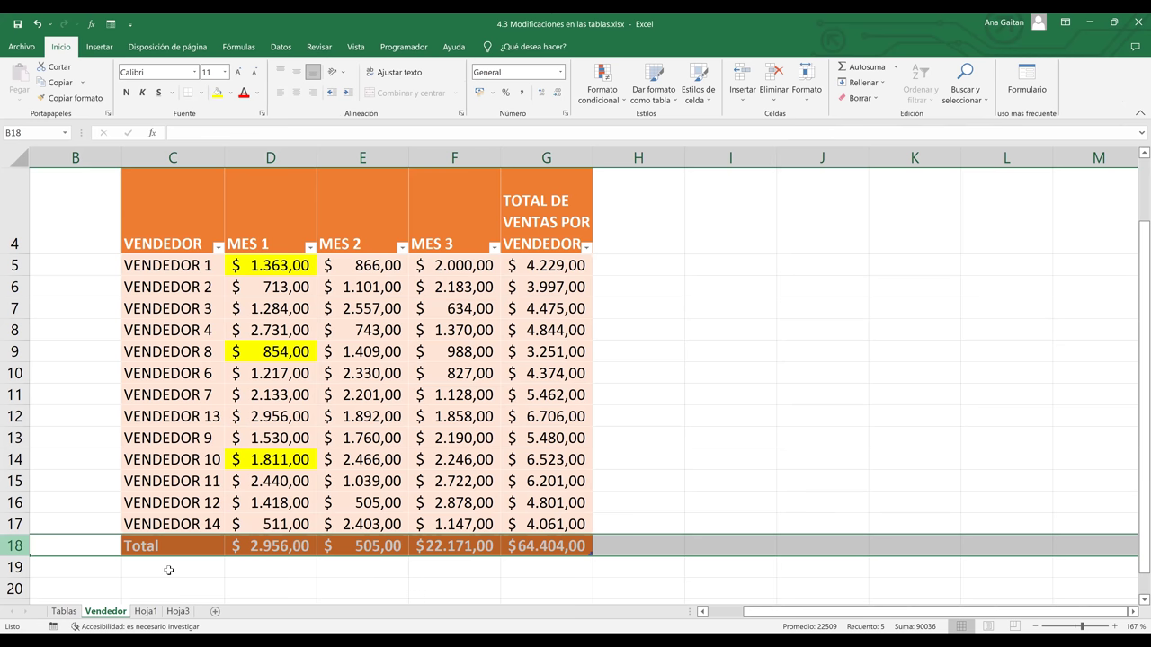
{"action": "left_click", "coordinate": [520, 486]}
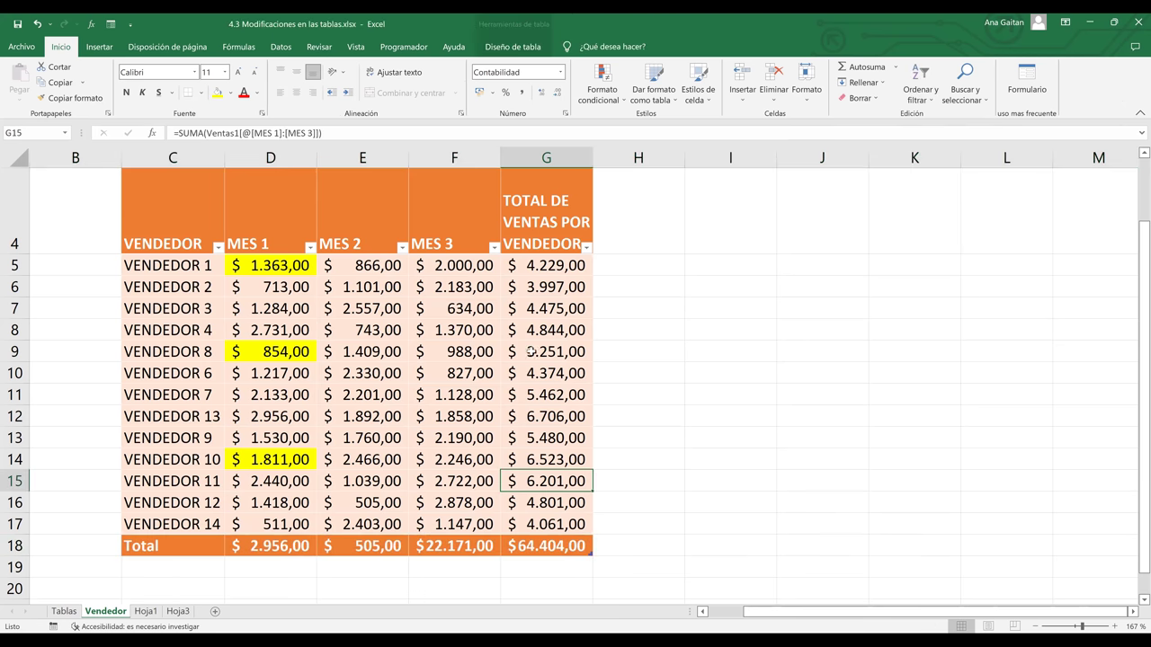
Step: Enable the Última columna option so the TOTAL DE VENTAS POR VENDEDOR column is emphasized
{"action": "left_click_drag", "start_coordinate": [546, 266], "coordinate": [560, 493]}
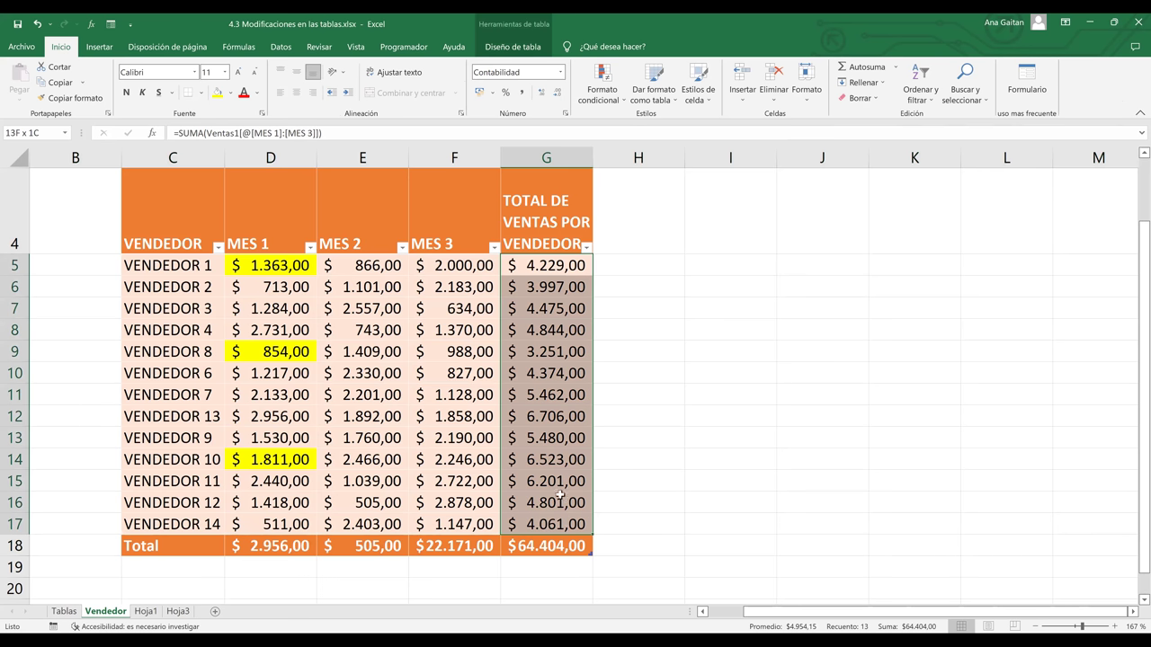
{"action": "left_click", "coordinate": [549, 446]}
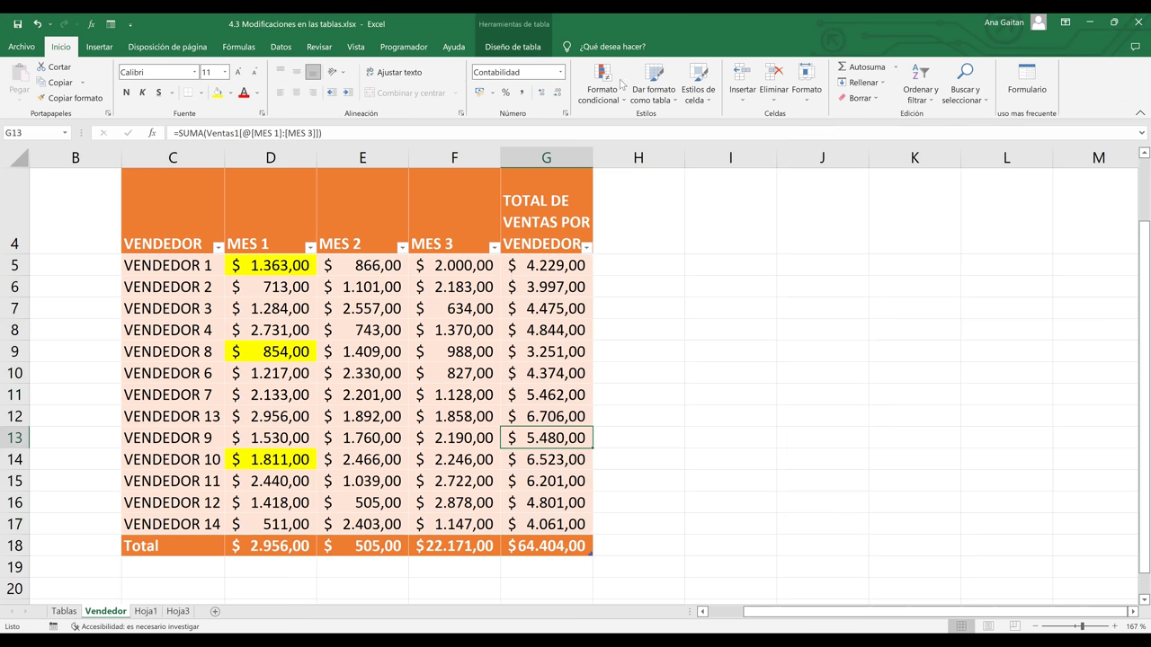
{"action": "scroll", "coordinate": [620, 83], "scroll_direction": "down", "scroll_amount": 9}
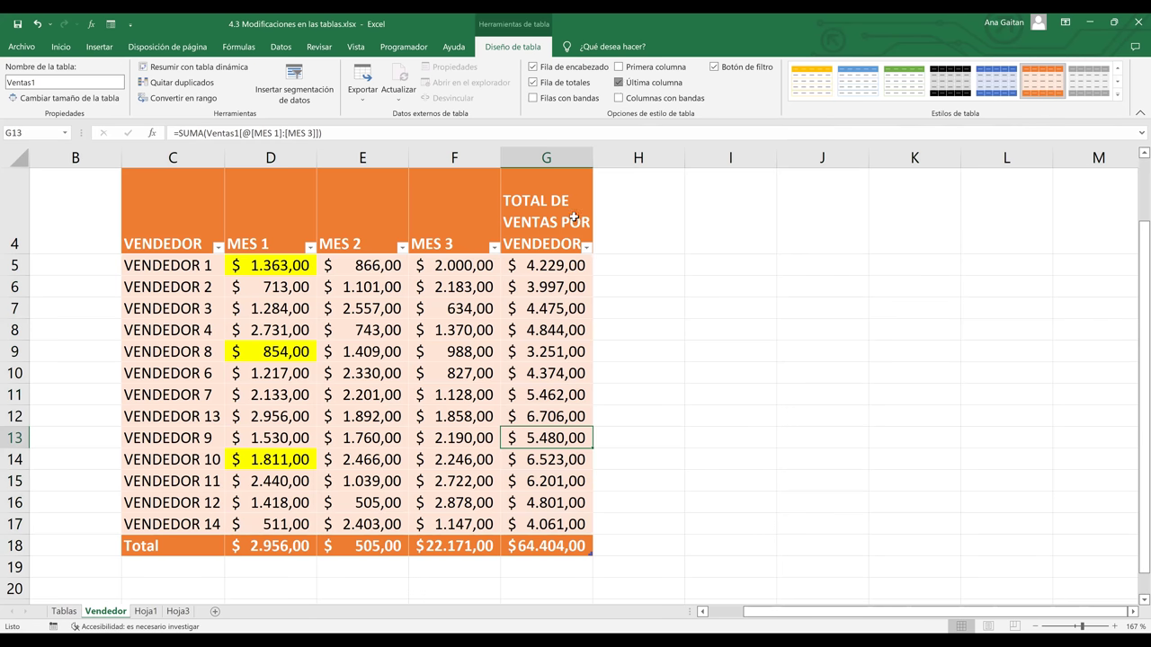
{"action": "left_click", "coordinate": [611, 375]}
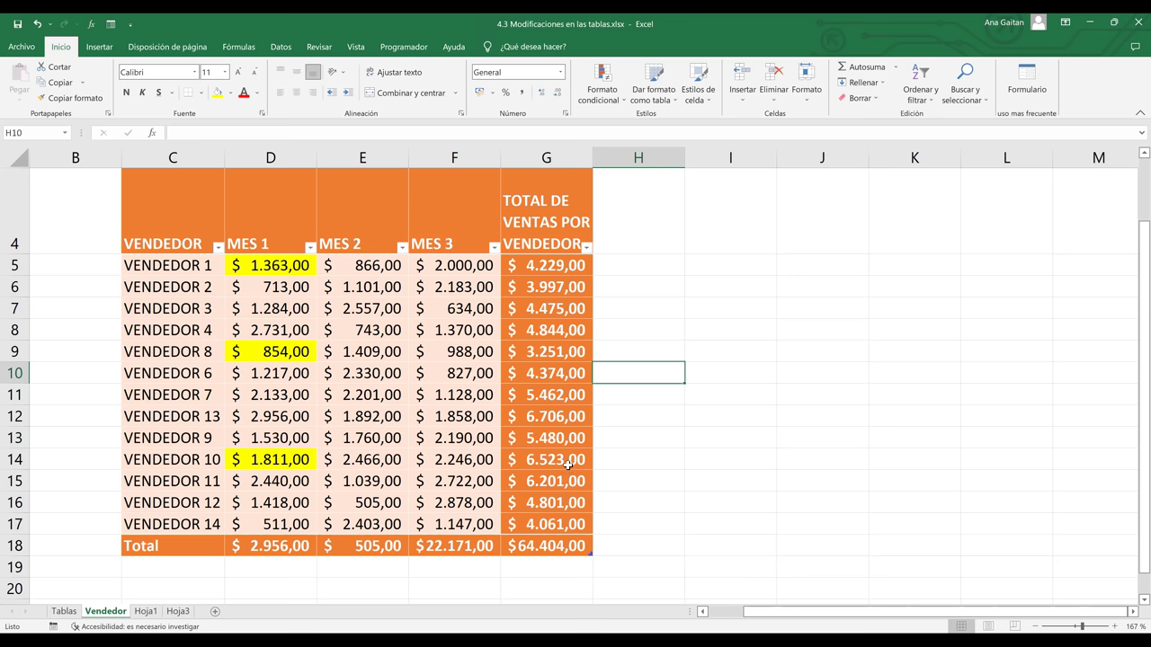
Step: Apply the Claro table style with a blue header row to Ventas1
{"action": "left_click", "coordinate": [468, 395]}
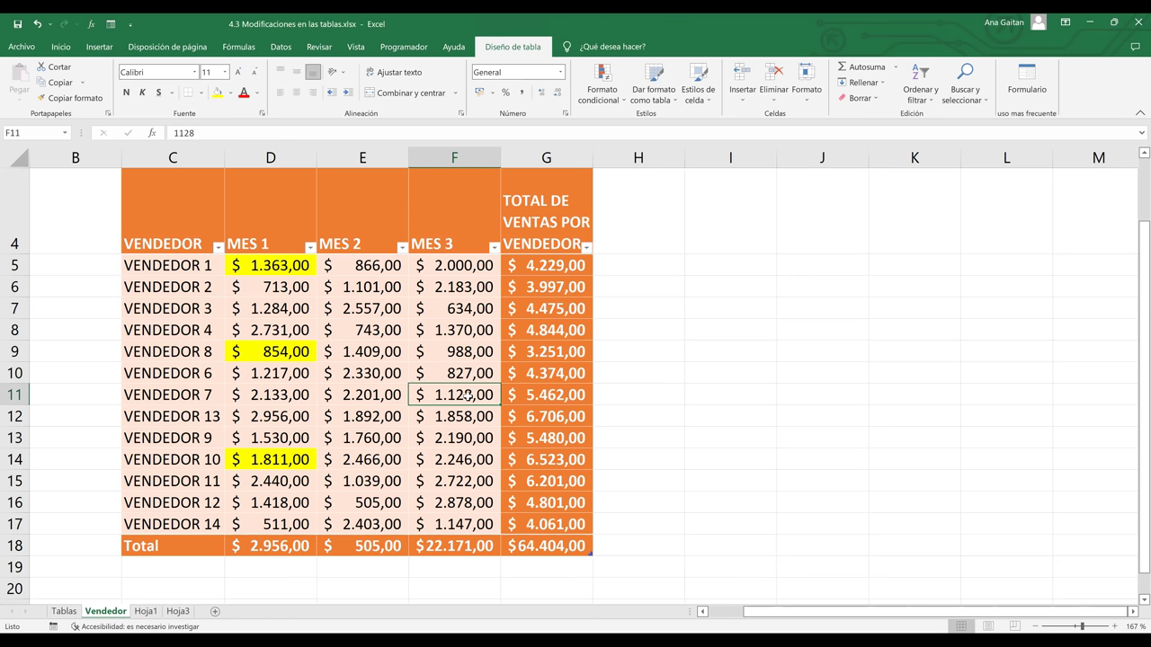
{"action": "left_click", "coordinate": [455, 478]}
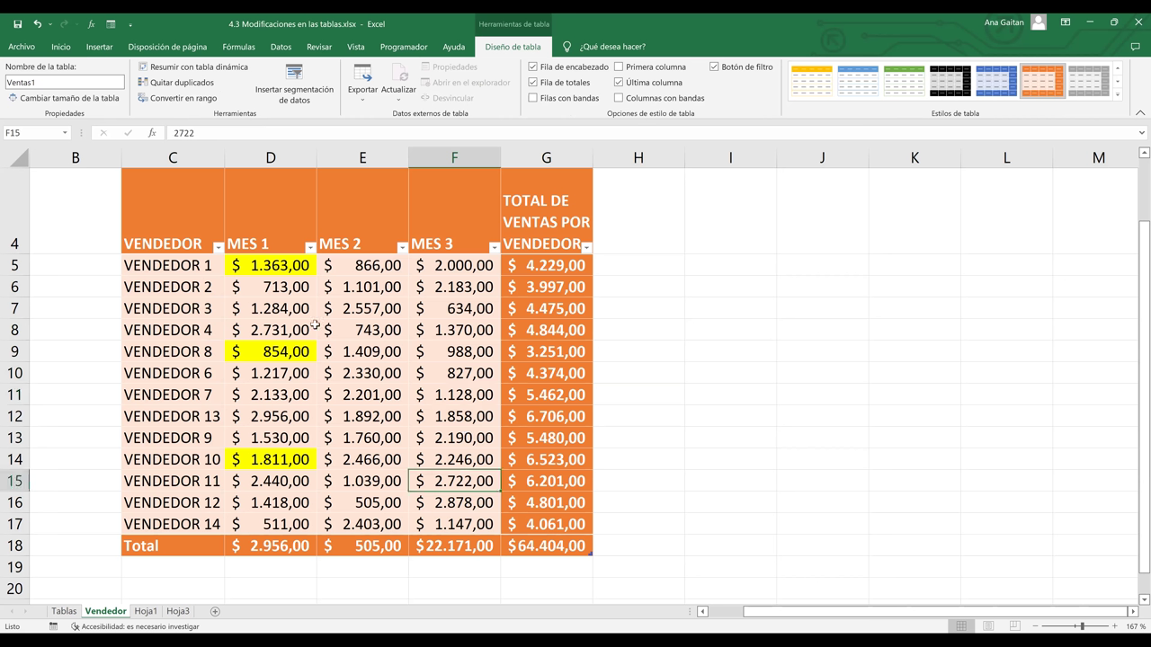
{"action": "left_click", "coordinate": [1119, 97]}
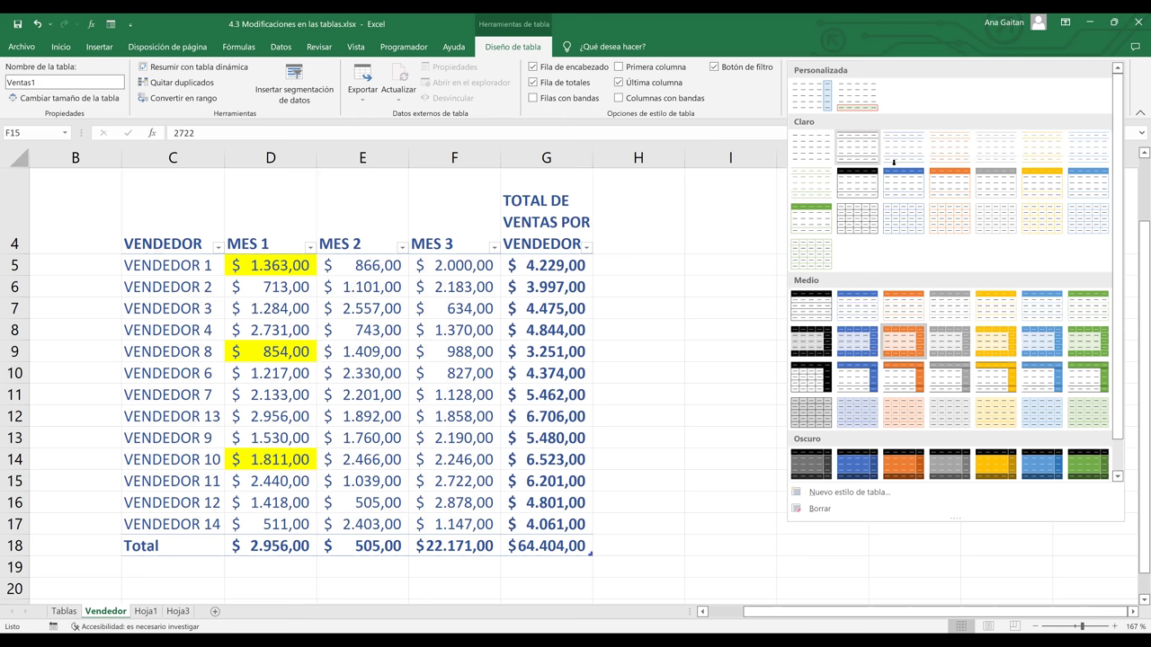
{"action": "left_click", "coordinate": [480, 347]}
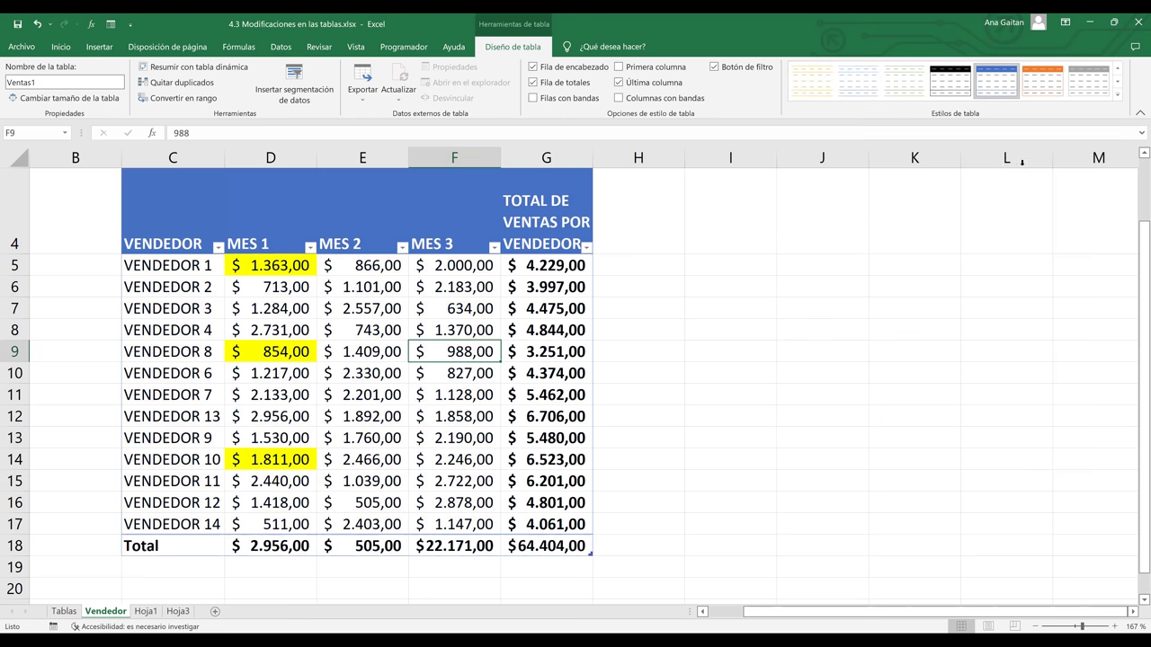
Step: Start a new custom table style named COLUMNA1 and choose its Primera columna element for formatting
{"action": "left_click", "coordinate": [1118, 99]}
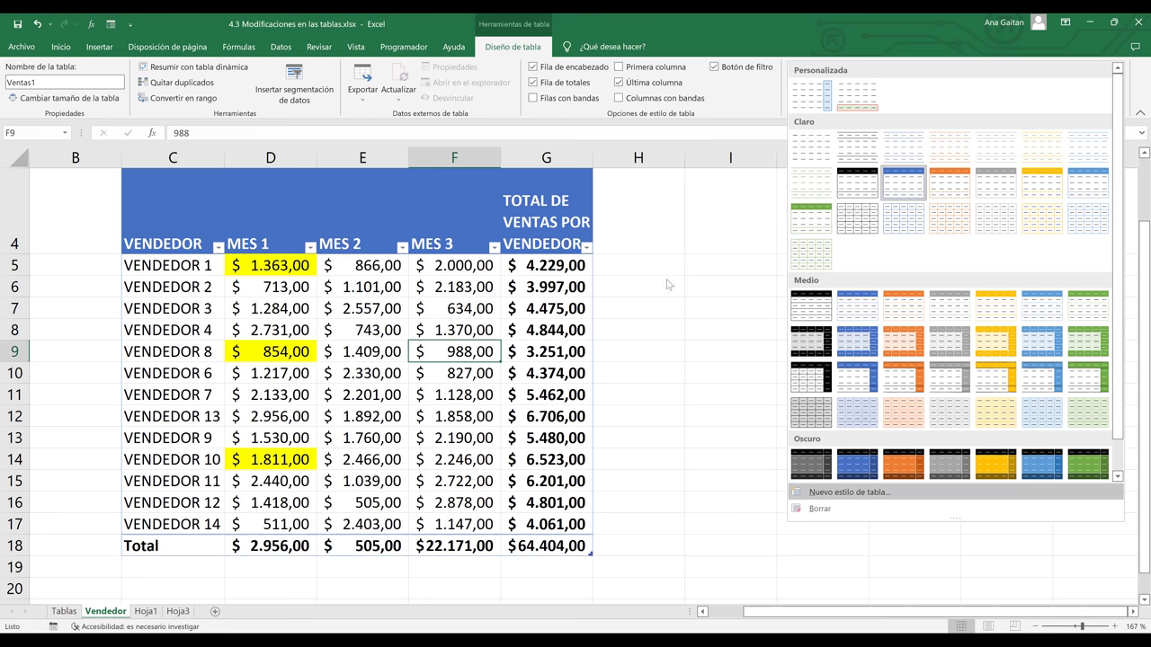
{"action": "key", "text": "n"}
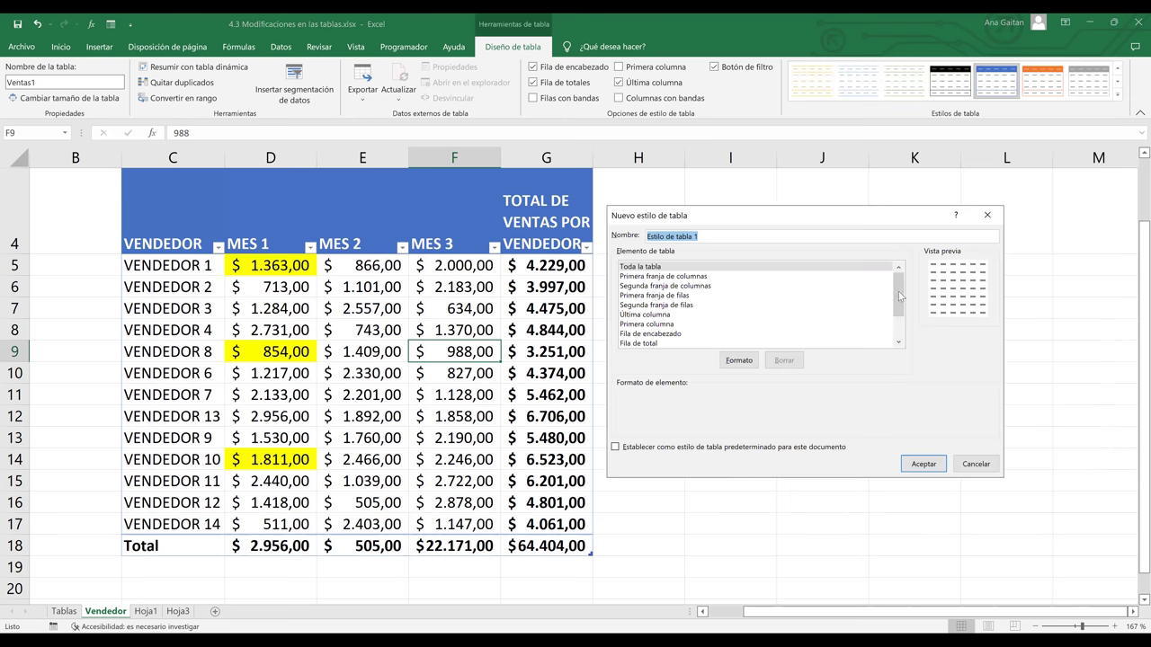
{"action": "left_click", "coordinate": [899, 324]}
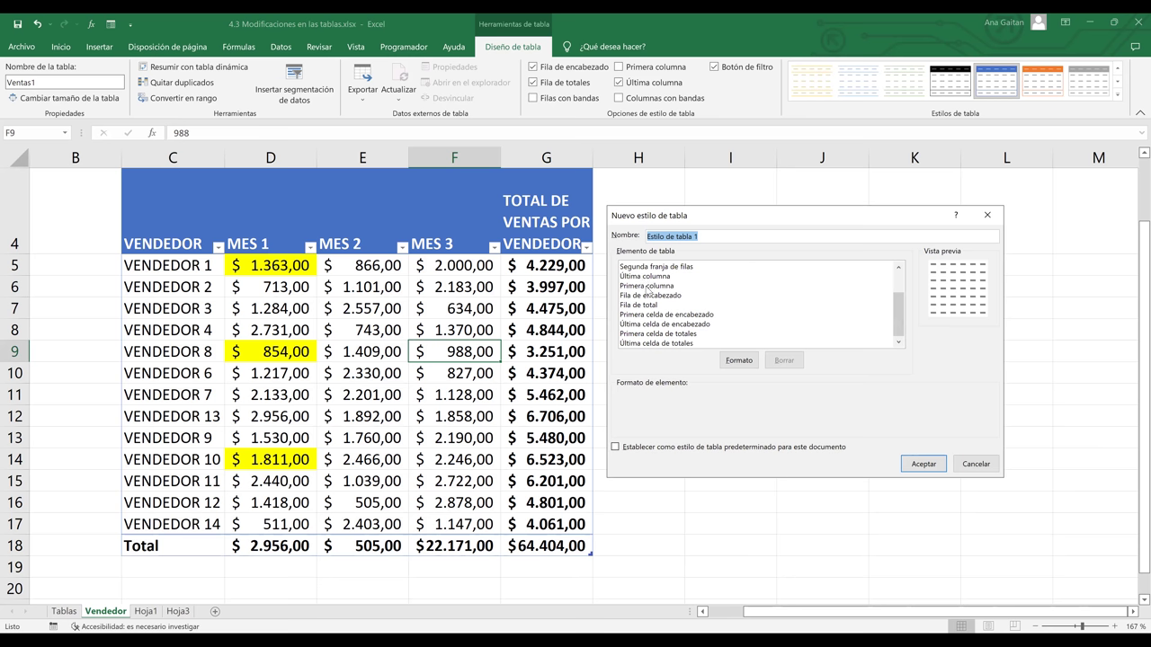
{"action": "left_click", "coordinate": [647, 286]}
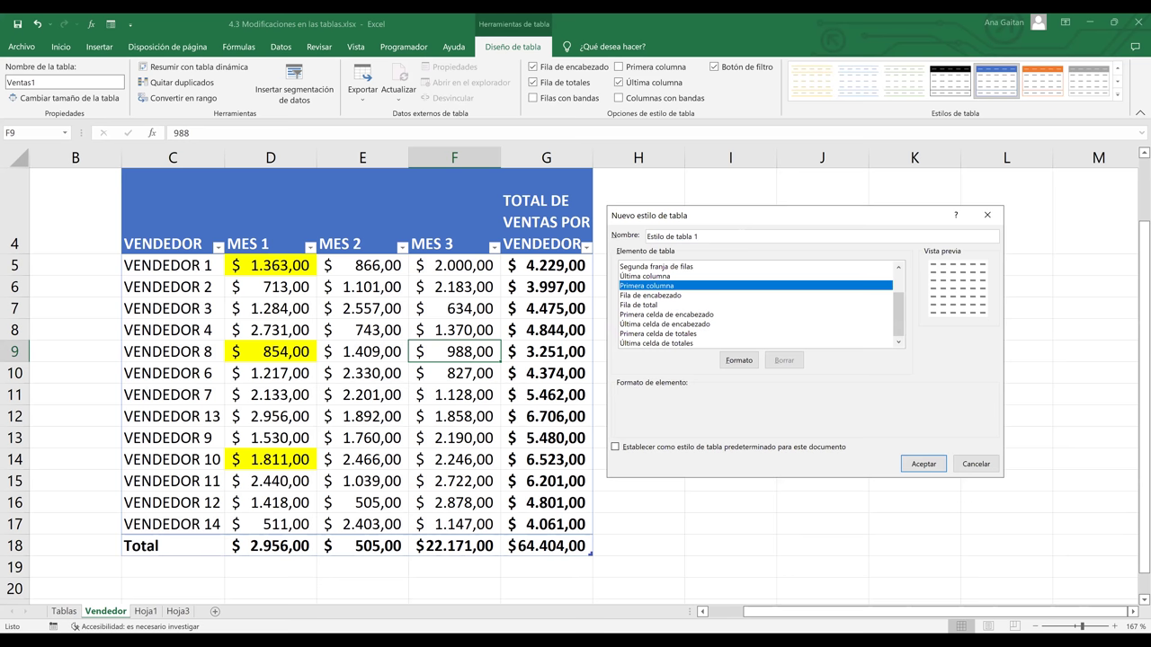
{"action": "triple_click", "coordinate": [719, 236]}
{"action": "type", "text": "COL"}
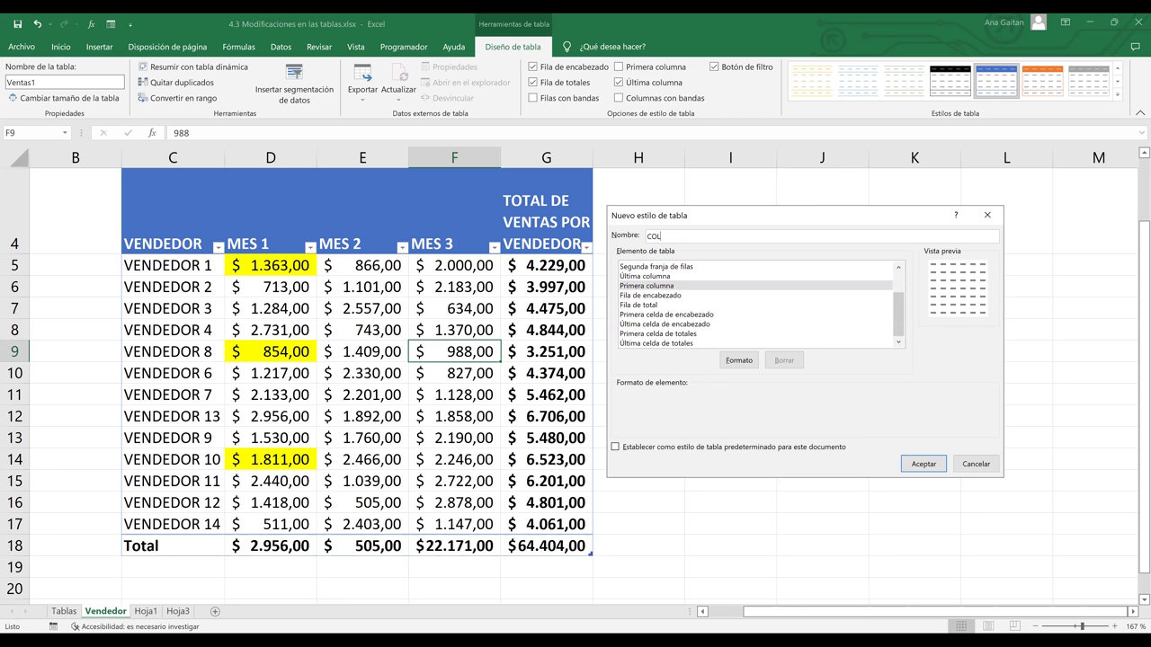
{"action": "type", "text": "UMNA1"}
Step: Give the Primera columna element a solid green fill and save the COLUMNA1 table style
{"action": "left_click", "coordinate": [739, 361]}
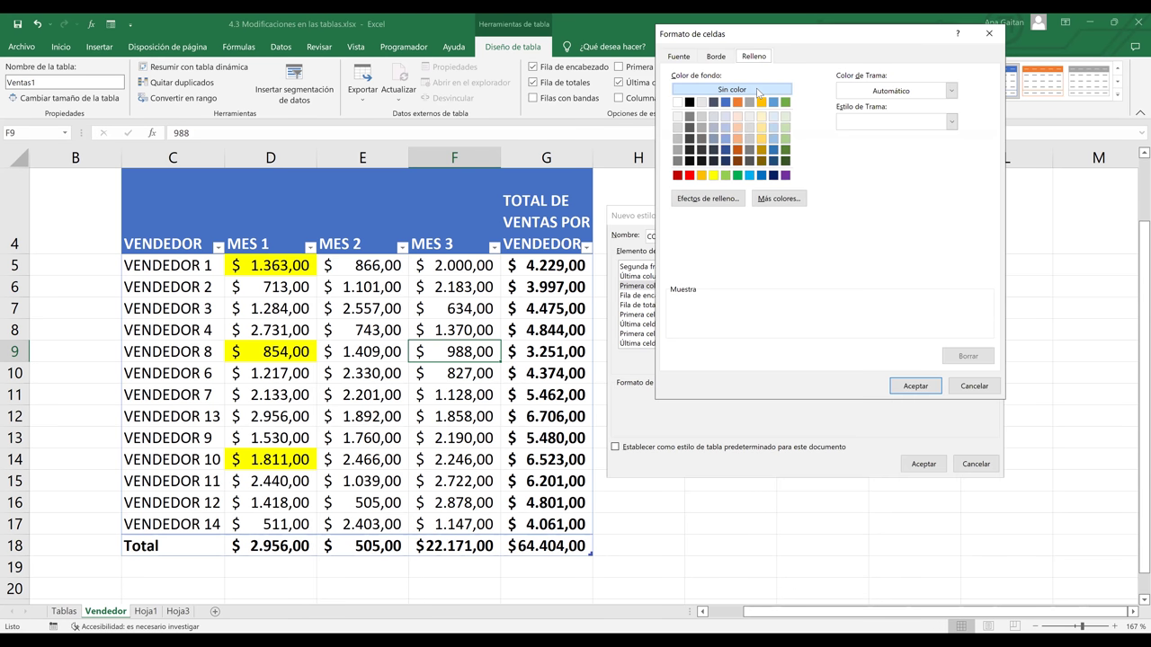
{"action": "left_click", "coordinate": [785, 102]}
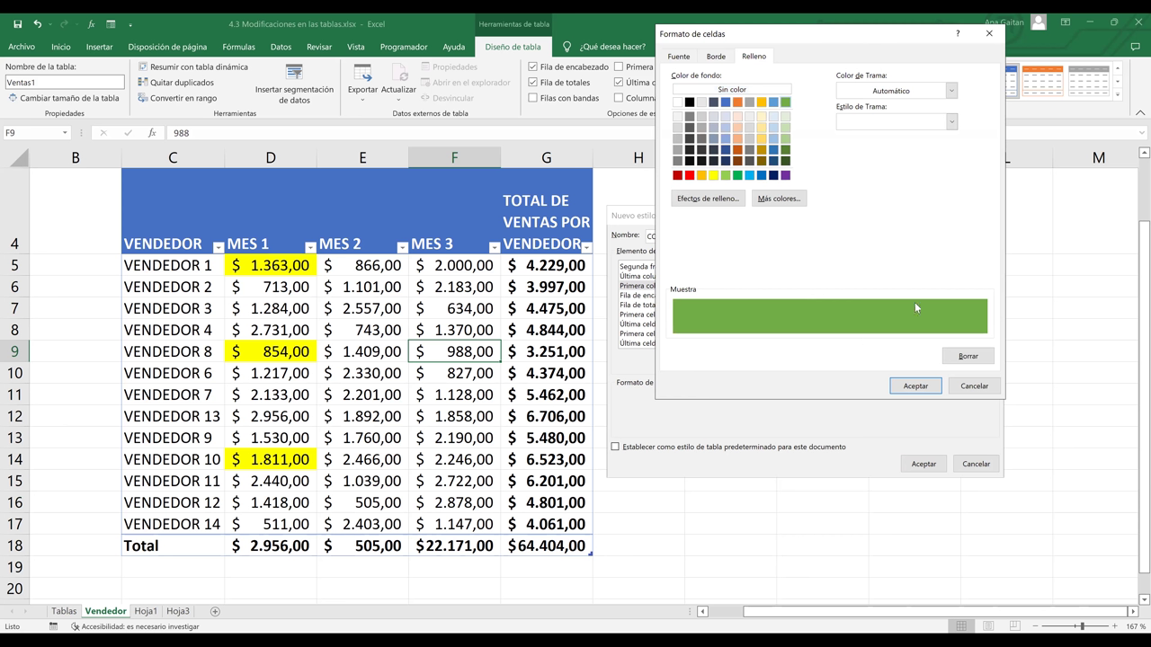
{"action": "left_click", "coordinate": [918, 387]}
{"action": "key", "text": "Return"}
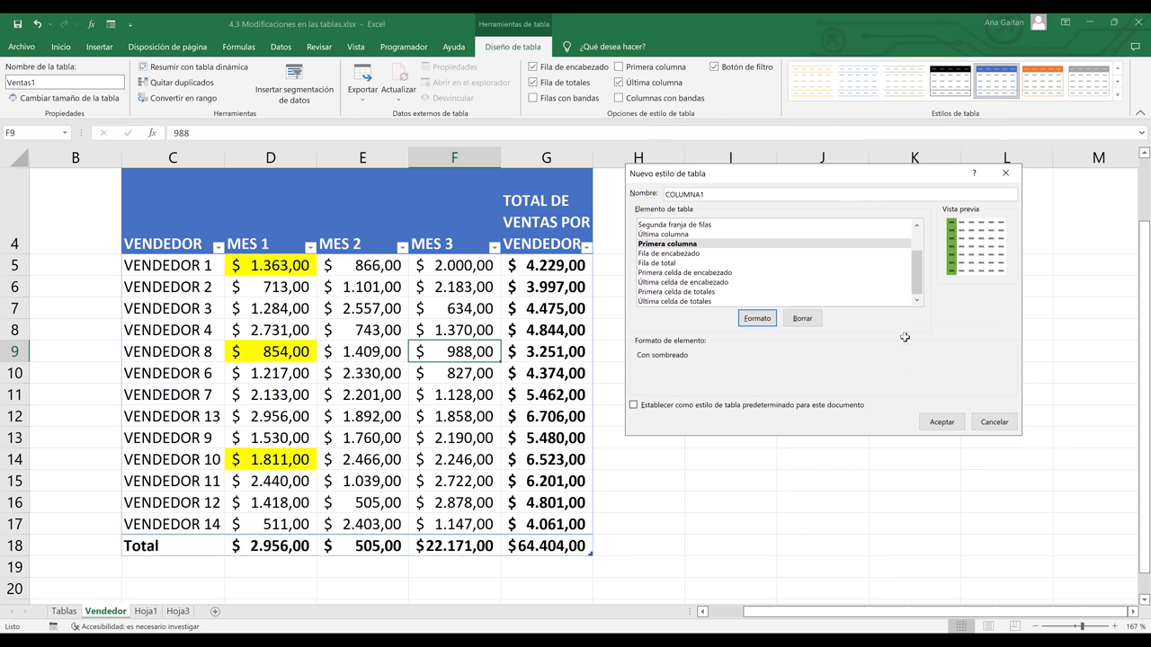
Step: Look over the available table styles and start another custom style named COL1, choosing its Primera columna element
{"action": "left_click", "coordinate": [1117, 97]}
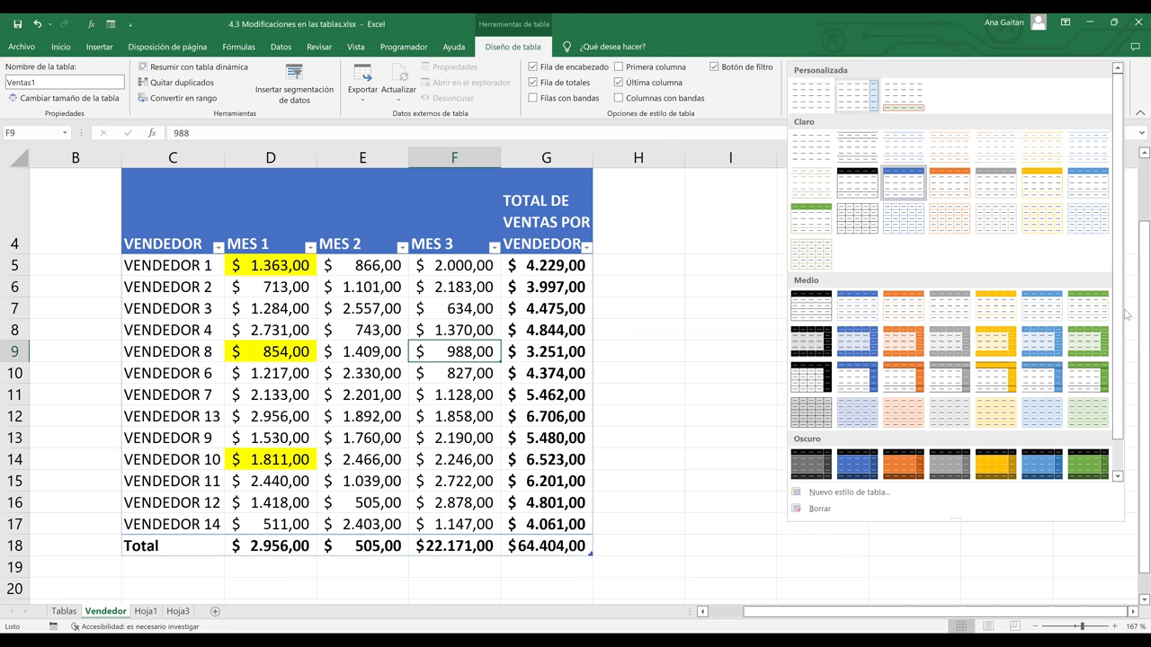
{"action": "scroll", "coordinate": [1120, 330], "scroll_direction": "down", "scroll_amount": 1}
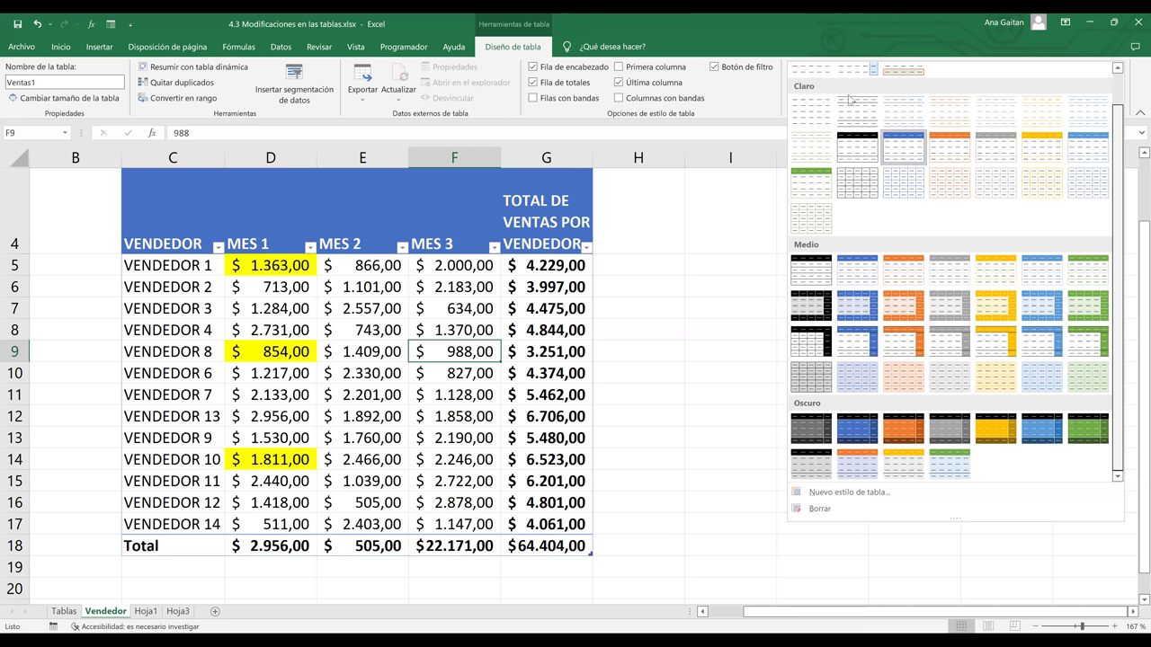
{"action": "scroll", "coordinate": [859, 101], "scroll_direction": "up", "scroll_amount": 1}
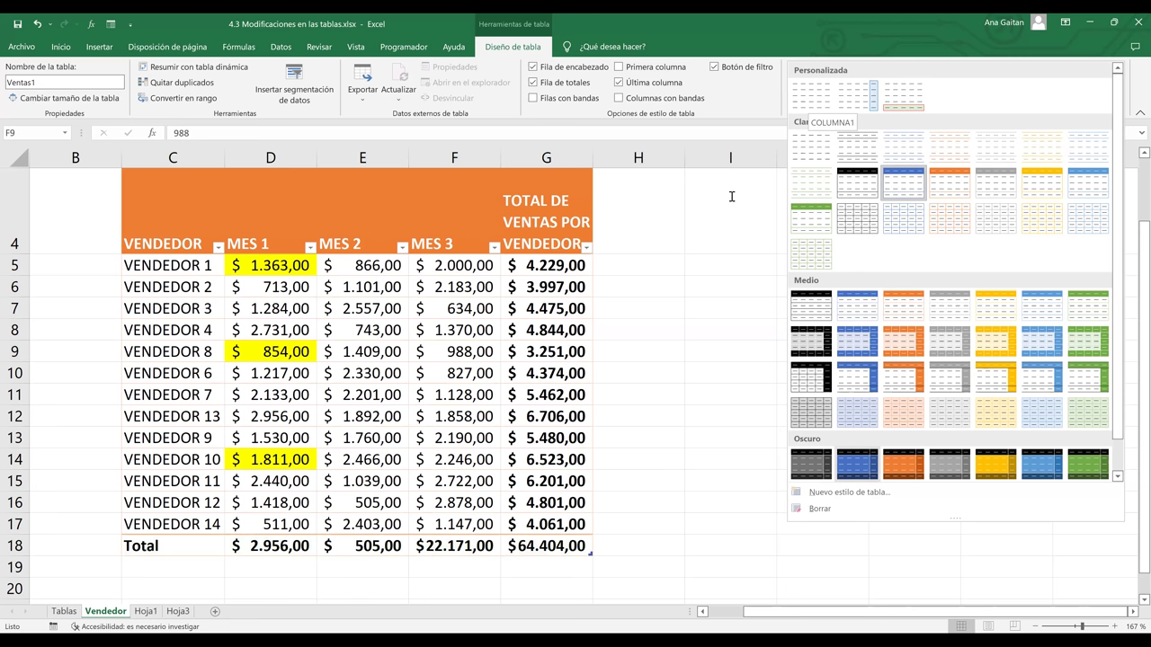
{"action": "key", "text": "n"}
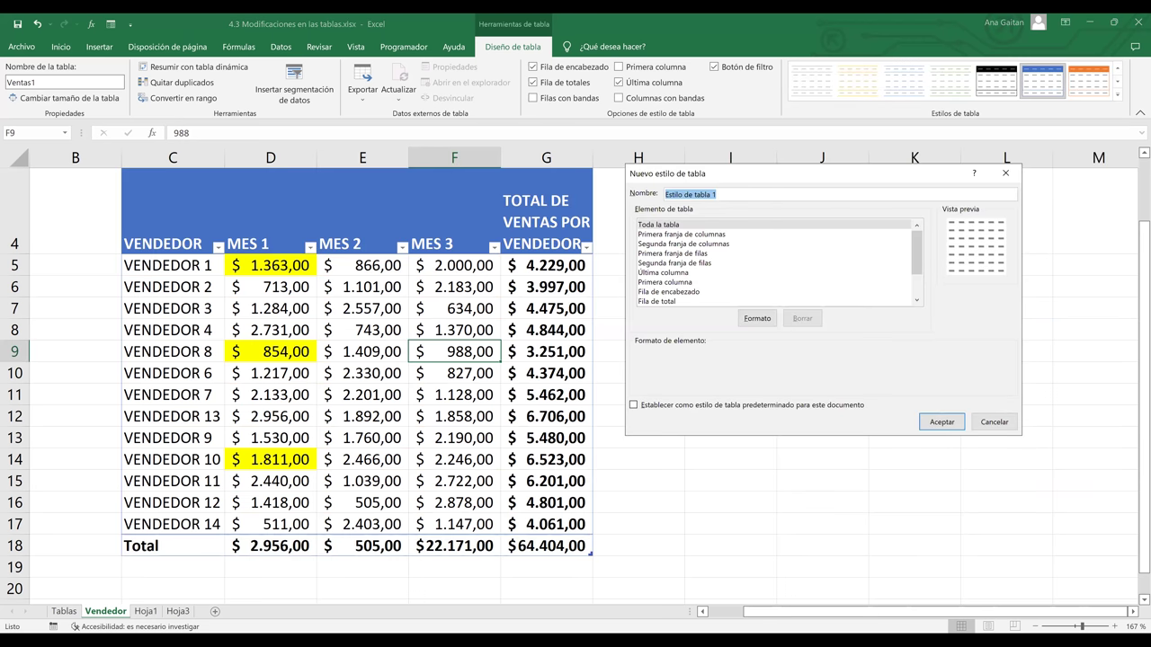
{"action": "type", "text": "COL1"}
{"action": "left_click", "coordinate": [673, 273]}
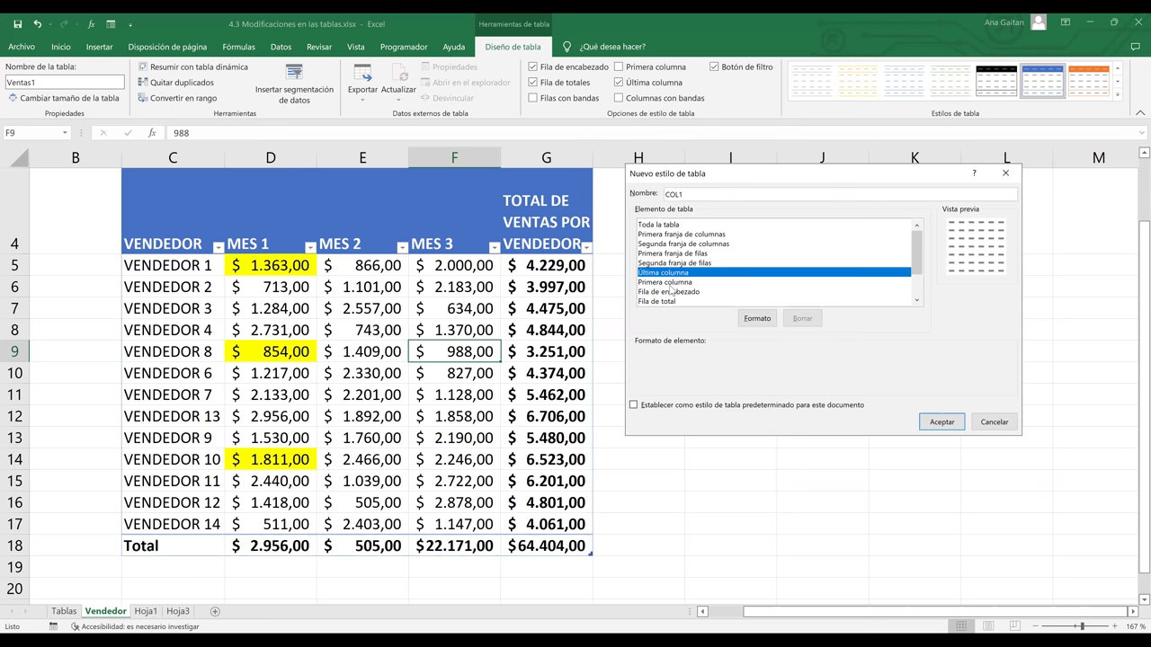
{"action": "left_click", "coordinate": [670, 284]}
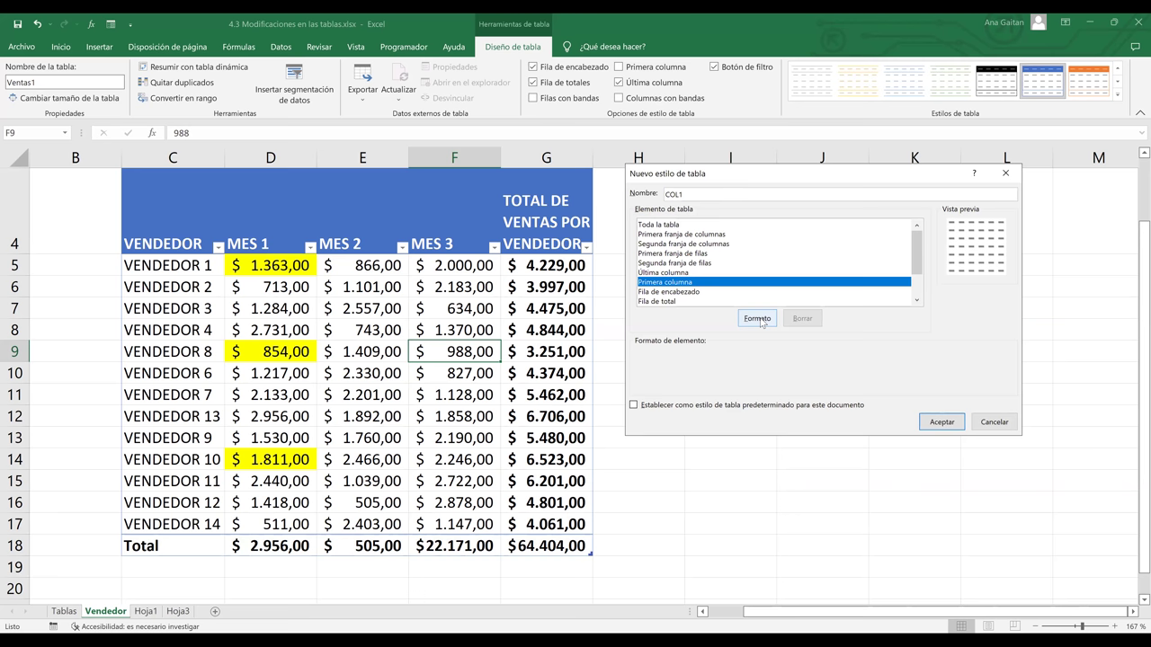
Step: Set a green fill for the first column of the COL1 table style and save the style
{"action": "left_click", "coordinate": [757, 319]}
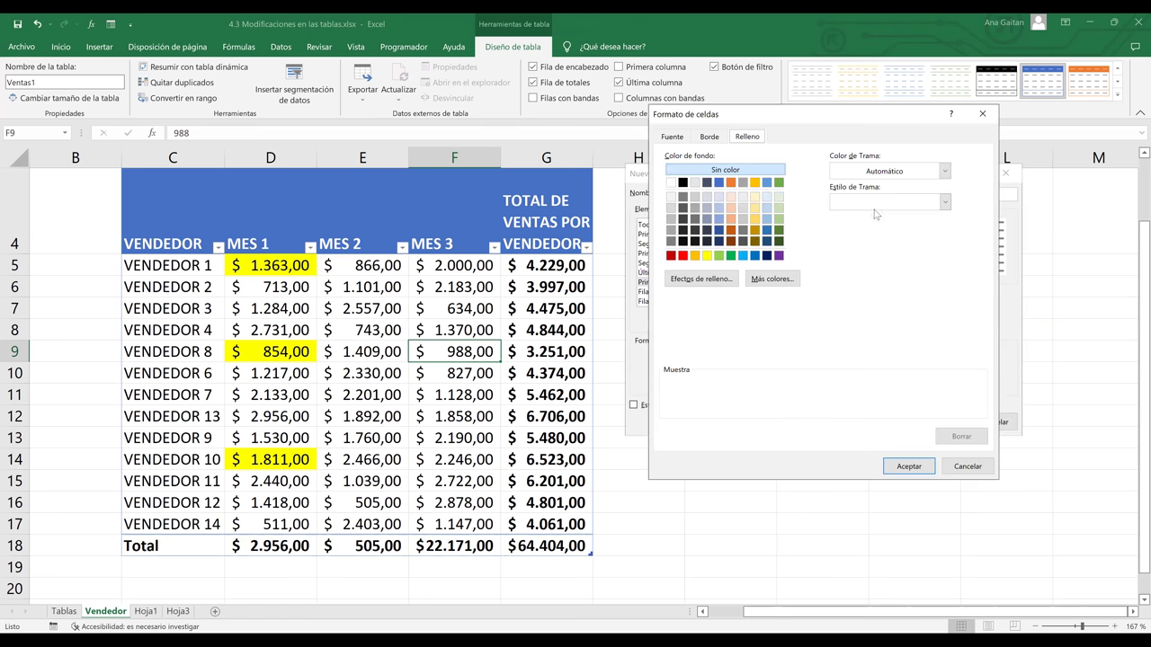
{"action": "left_click", "coordinate": [779, 183]}
{"action": "left_click", "coordinate": [946, 439]}
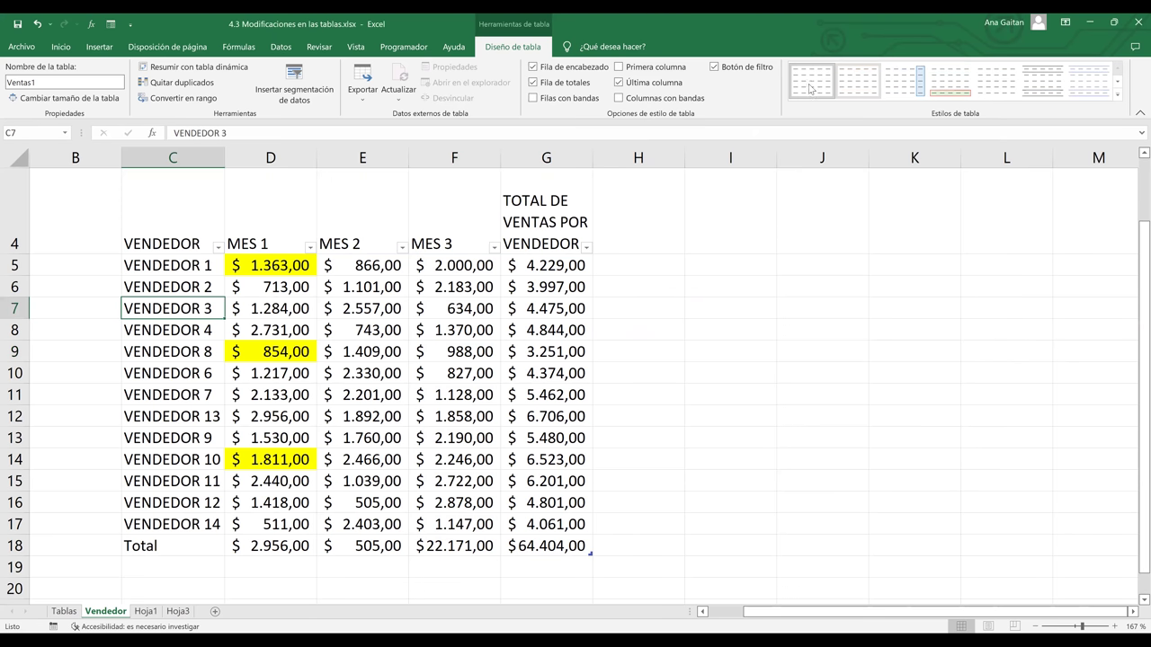
Step: Try the custom style with a formatted total row and an orange Medio style on Ventas1
{"action": "left_click", "coordinate": [790, 381]}
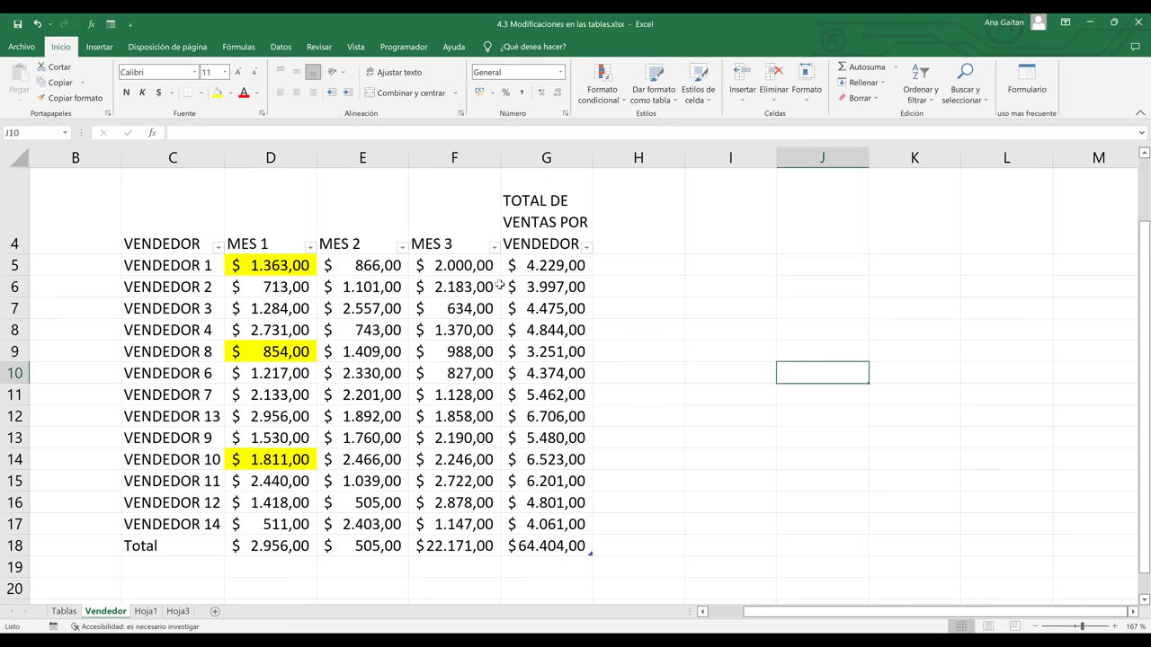
{"action": "left_click", "coordinate": [173, 235]}
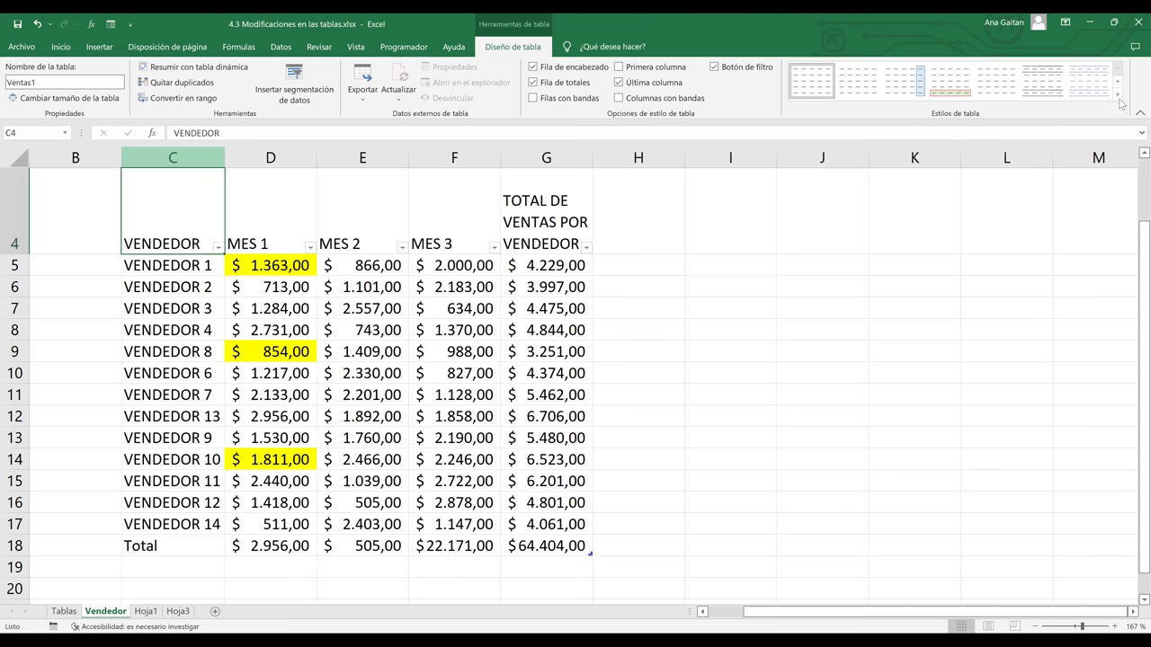
{"action": "key", "text": "ctrl+z"}
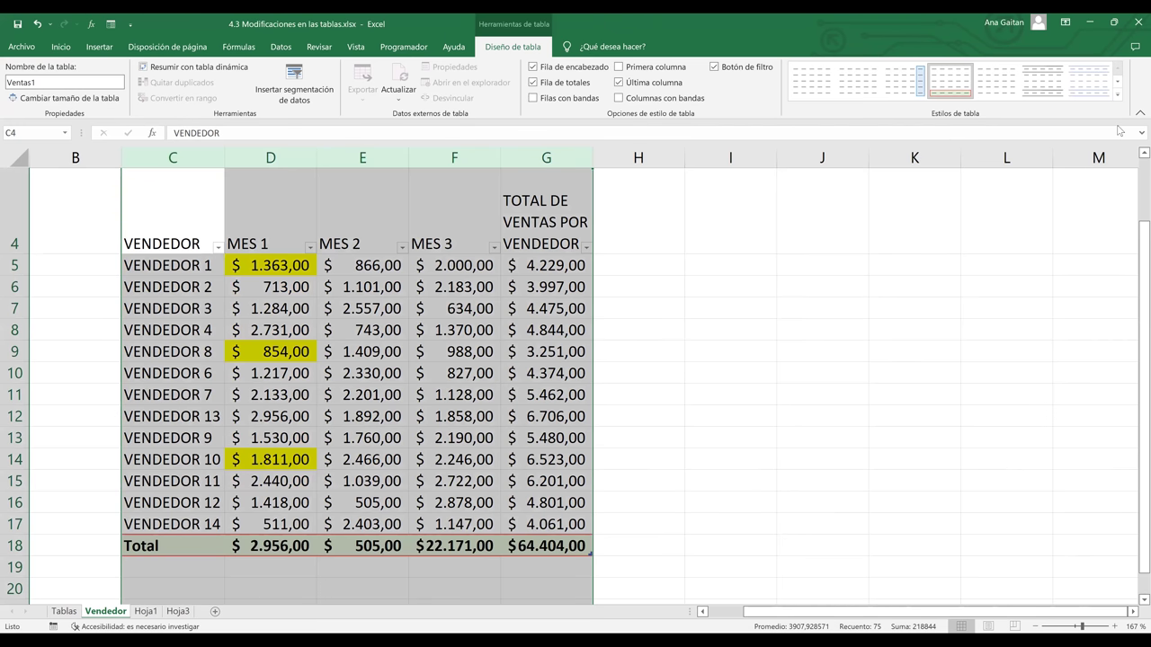
{"action": "left_click", "coordinate": [904, 368]}
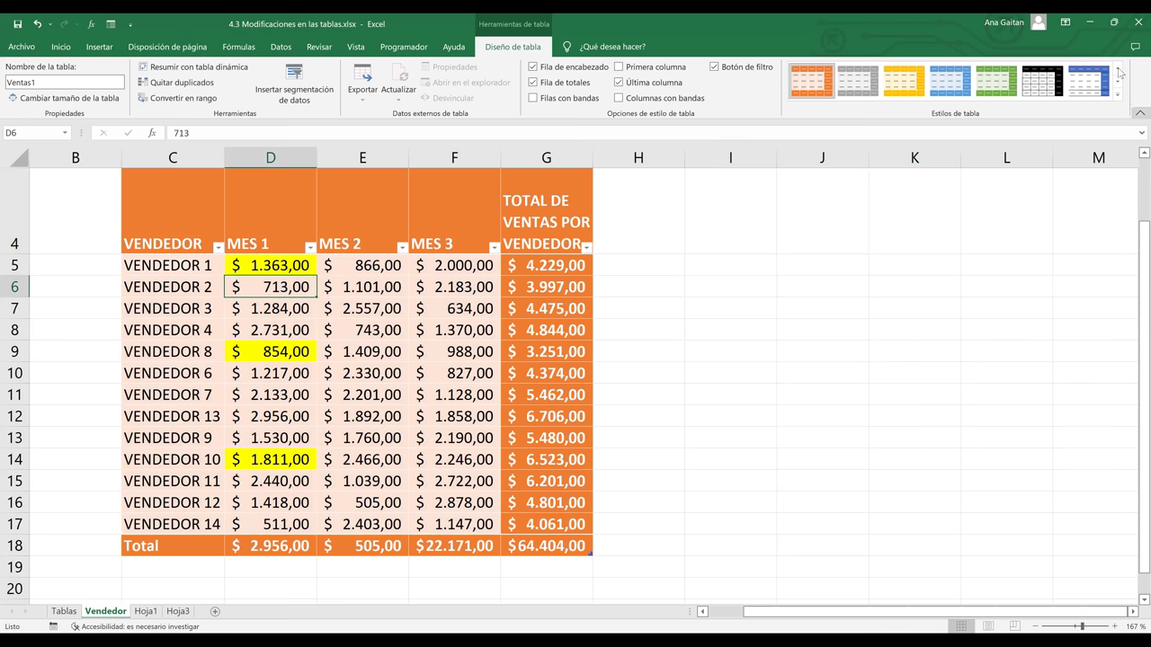
Step: Apply the custom table style with a light blue, bold italic last column to Ventas1 and select column H
{"action": "left_click", "coordinate": [1119, 74]}
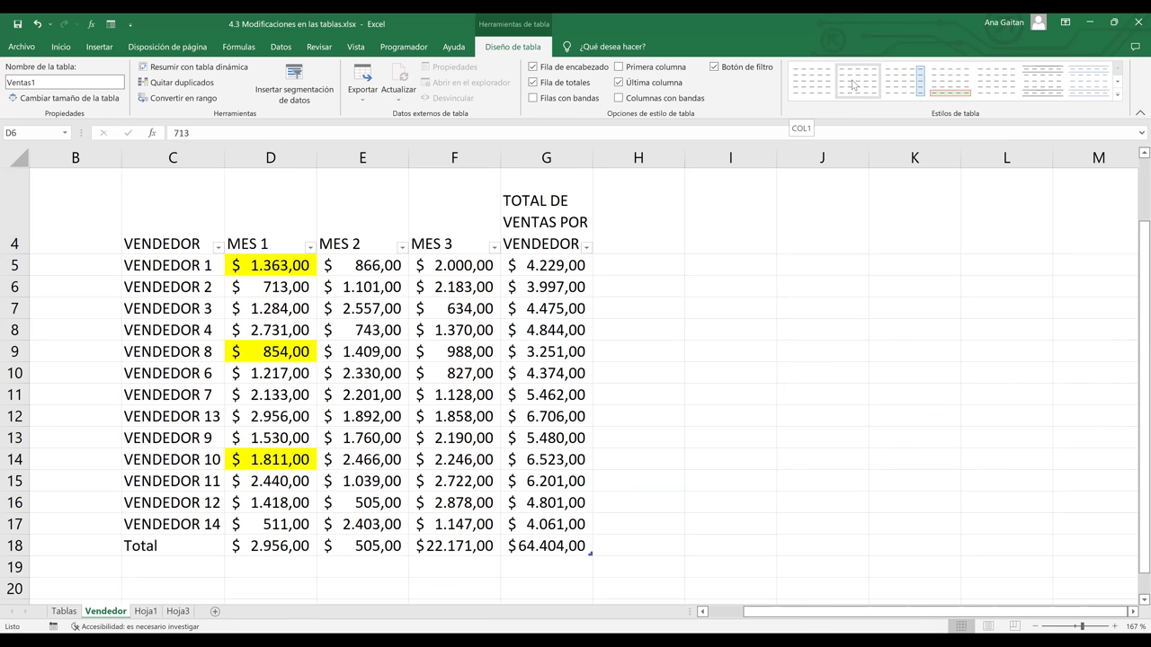
{"action": "left_click", "coordinate": [899, 87]}
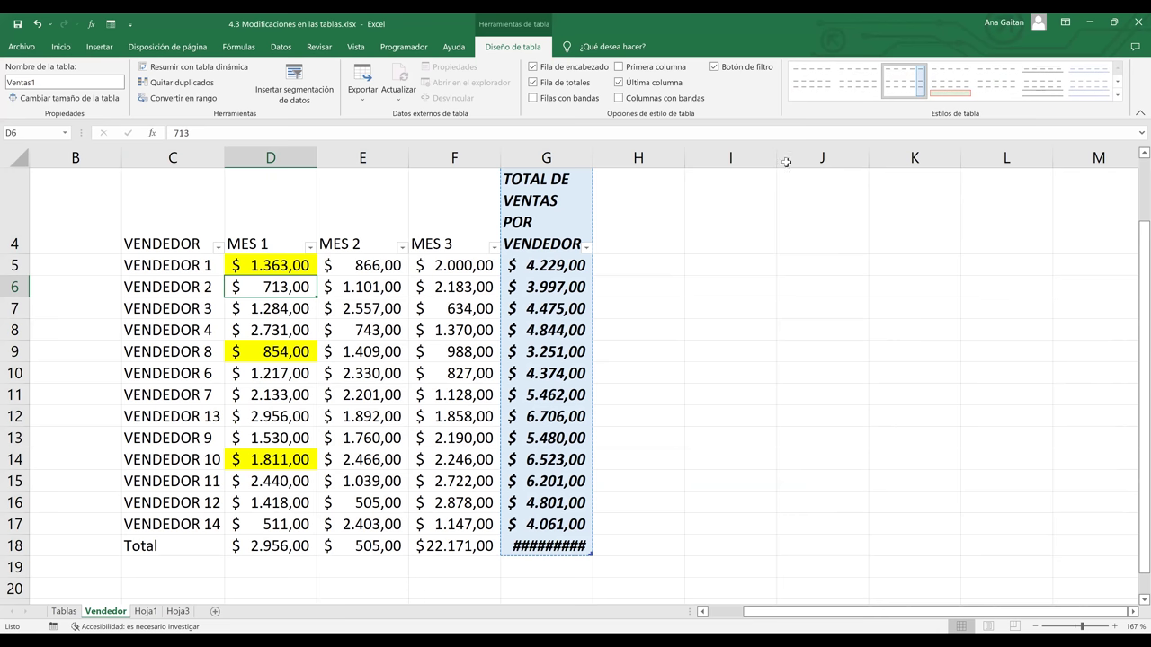
{"action": "left_click", "coordinate": [730, 350]}
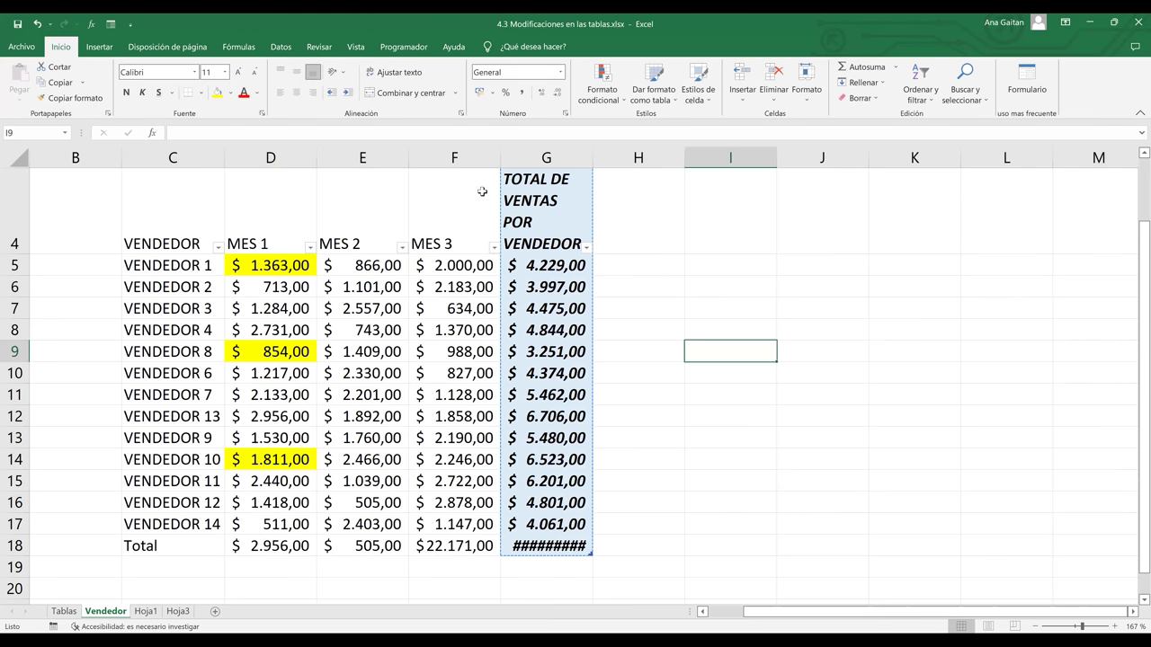
{"action": "left_click", "coordinate": [637, 153]}
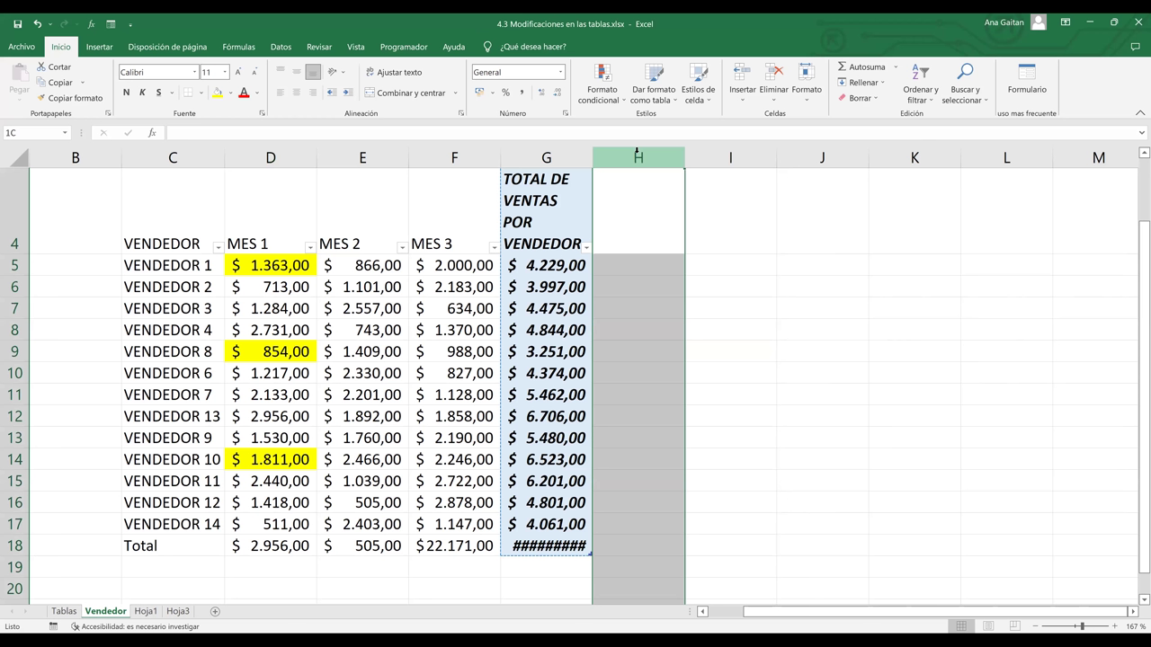